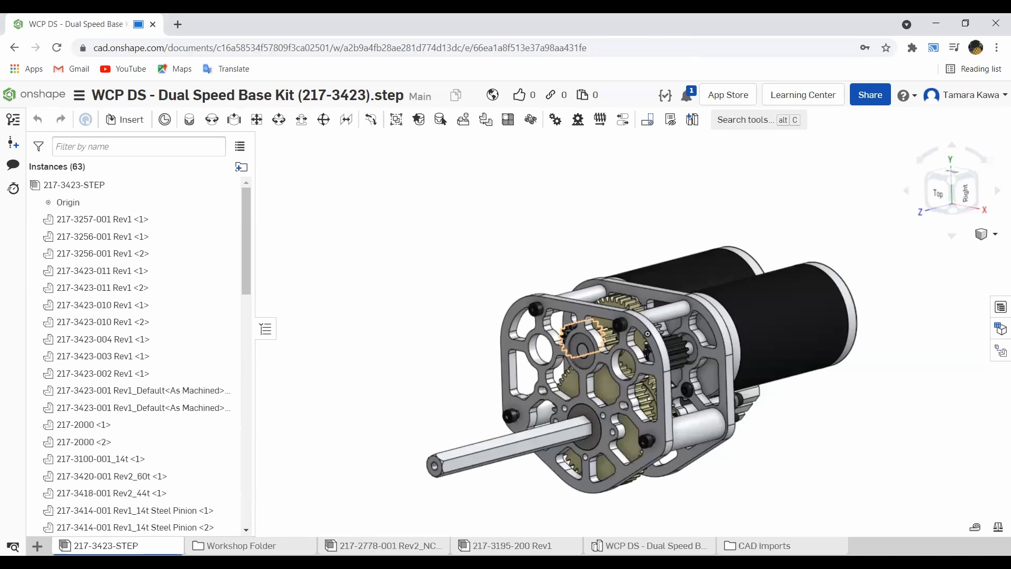
- Open Part Studio 1 and create a new assembly in the document
{"action": "left_click", "coordinate": [263, 544]}
{"action": "left_click", "coordinate": [264, 542]}
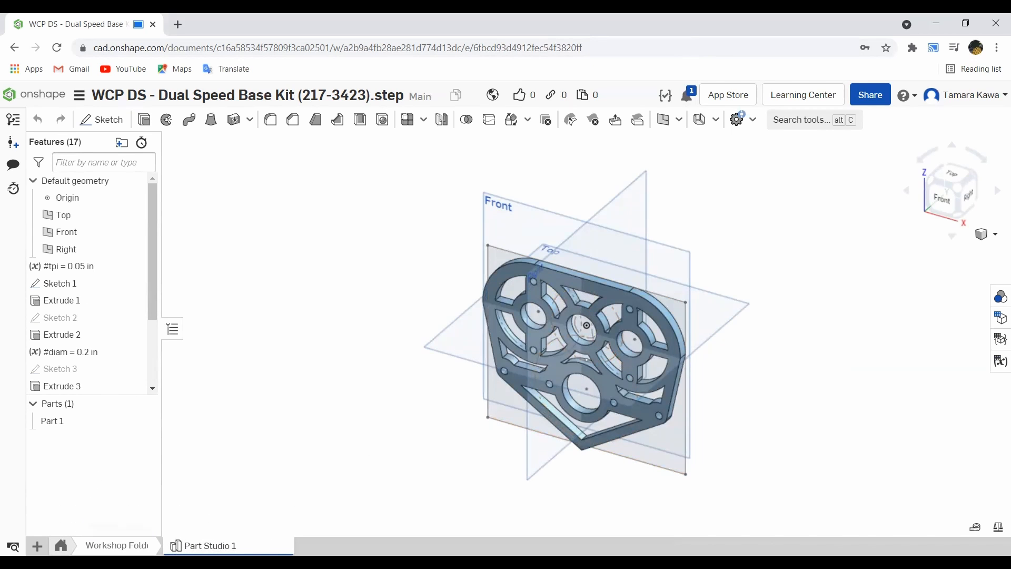
{"action": "left_click", "coordinate": [36, 546]}
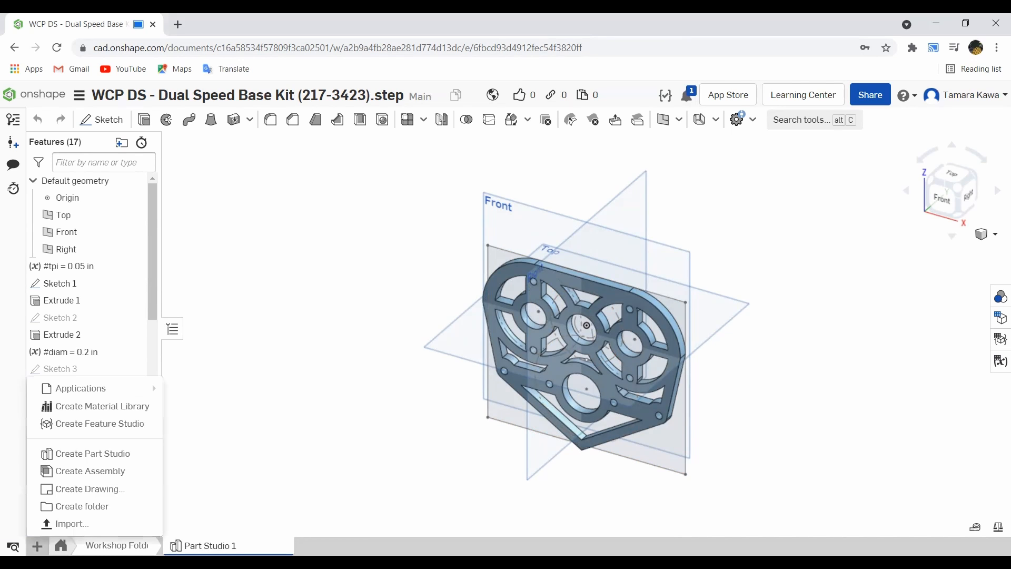
{"action": "left_click", "coordinate": [88, 470]}
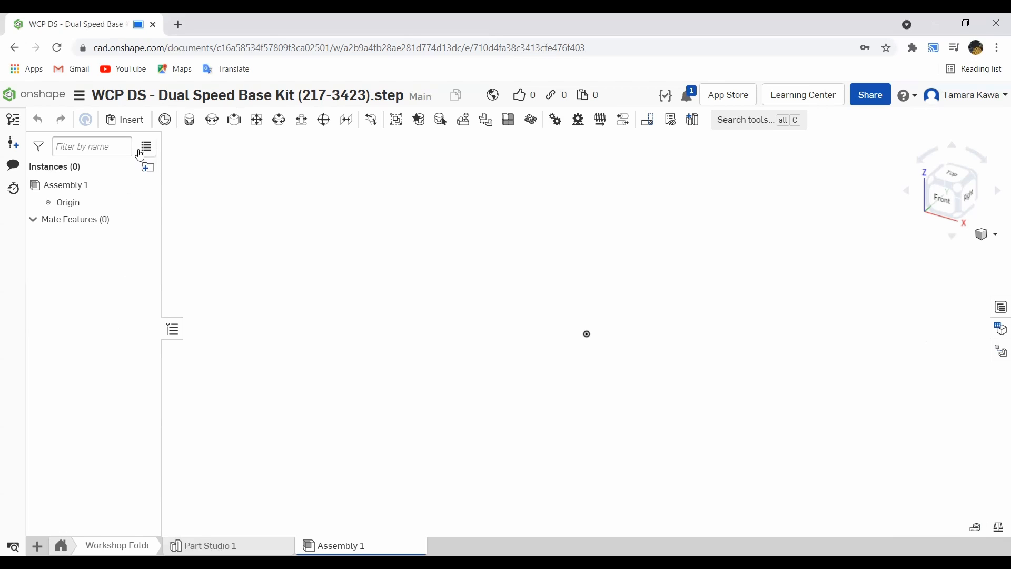
- Insert Part 1, the gearbox plate from Part Studio 1, into the assembly and confirm the insertion
{"action": "left_click", "coordinate": [127, 119]}
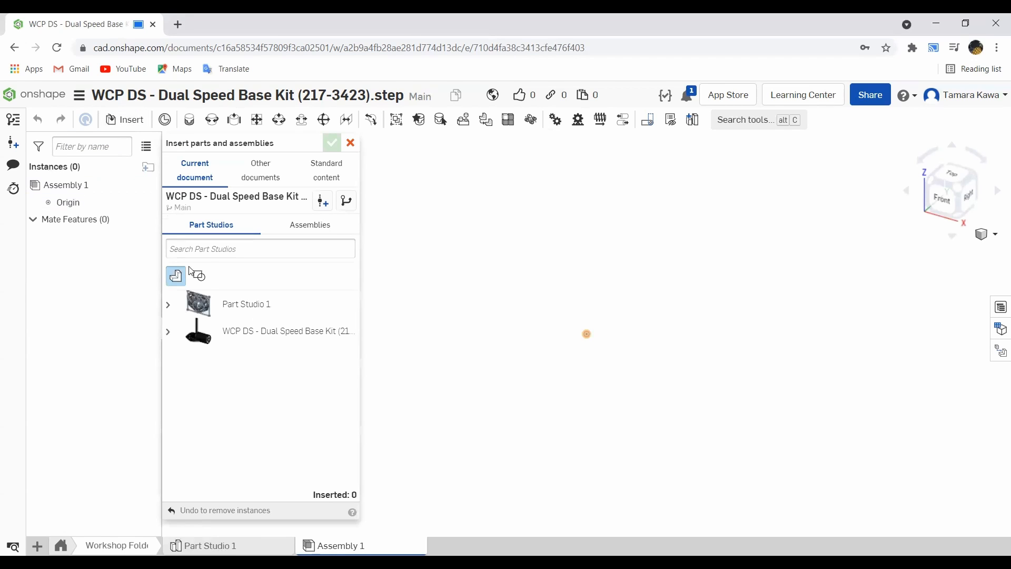
{"action": "left_click", "coordinate": [213, 304]}
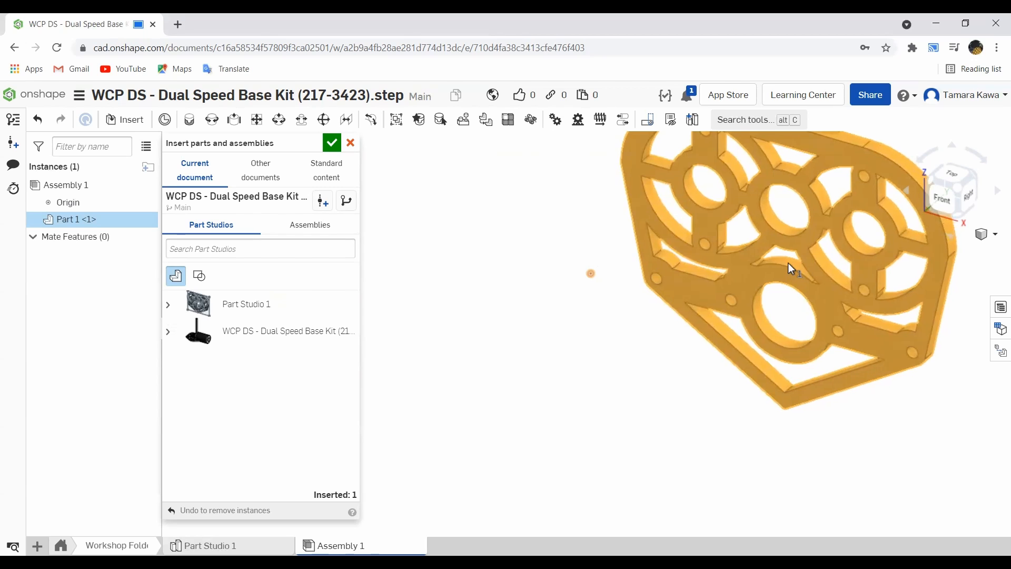
{"action": "left_click", "coordinate": [785, 255]}
{"action": "scroll", "coordinate": [784, 255], "scroll_direction": "up", "scroll_amount": 1}
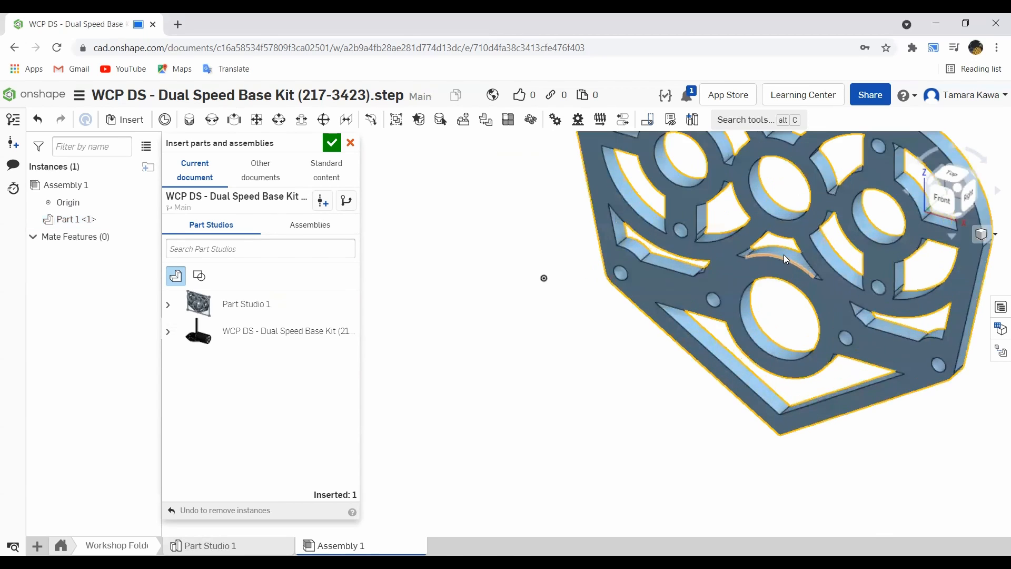
{"action": "scroll", "coordinate": [784, 255], "scroll_direction": "down", "scroll_amount": 3}
{"action": "scroll", "coordinate": [784, 216], "scroll_direction": "up", "scroll_amount": 4}
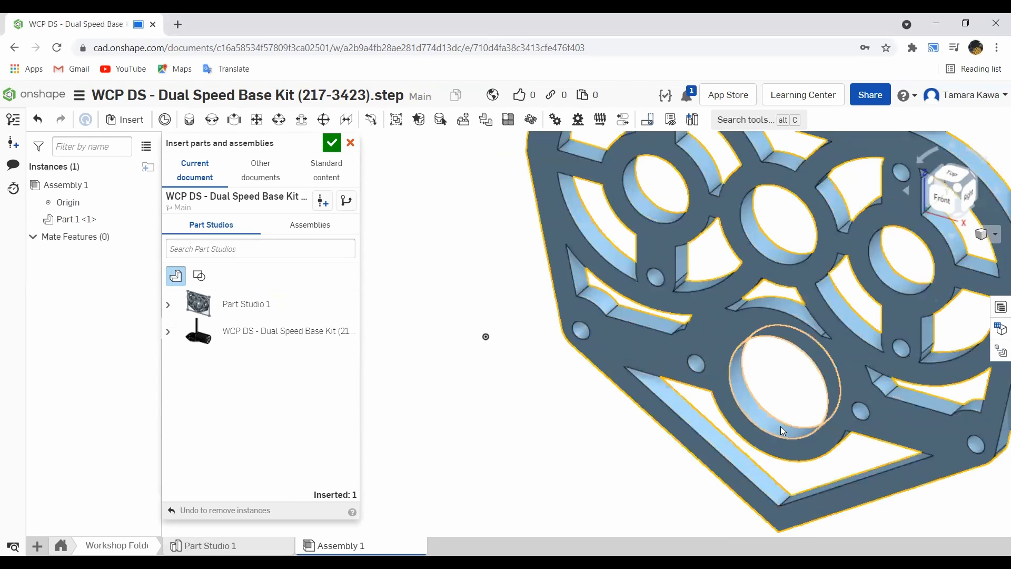
{"action": "scroll", "coordinate": [784, 428], "scroll_direction": "up", "scroll_amount": 2}
{"action": "scroll", "coordinate": [784, 393], "scroll_direction": "down", "scroll_amount": 4}
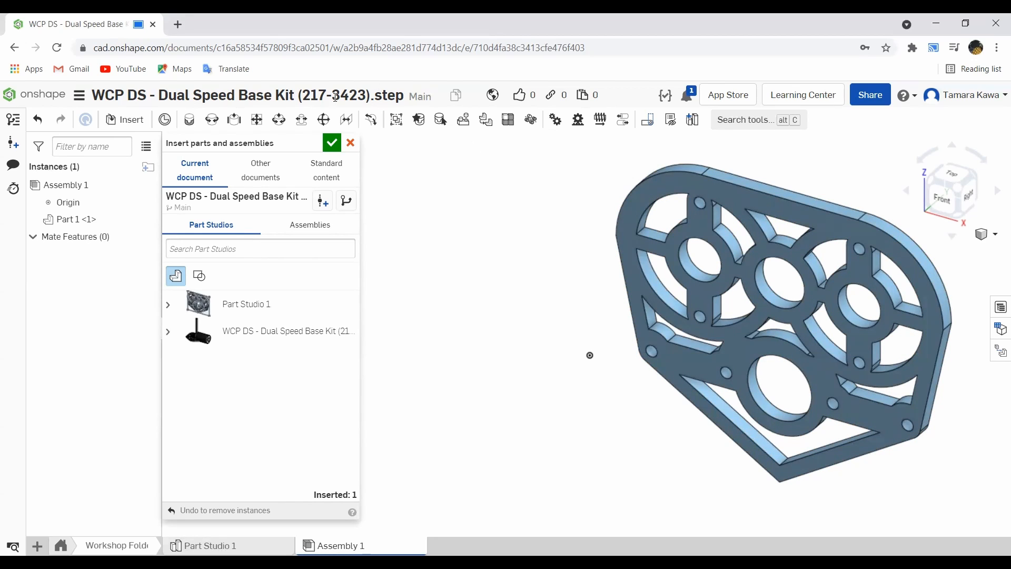
{"action": "left_click", "coordinate": [336, 150]}
{"action": "right_click_drag", "start_coordinate": [514, 283], "coordinate": [534, 267]}
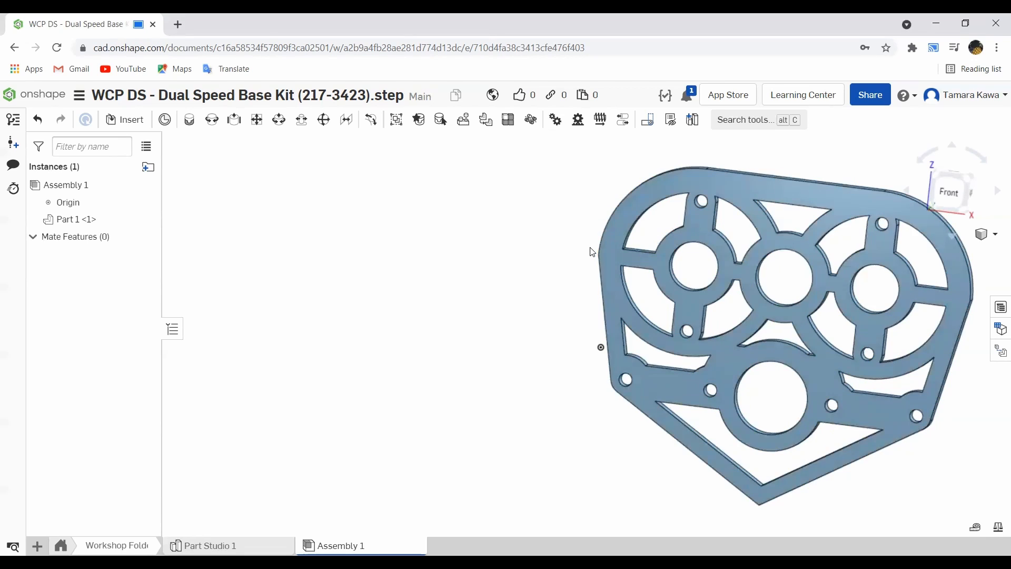
{"action": "key", "text": "i"}
{"action": "left_click", "coordinate": [168, 332]}
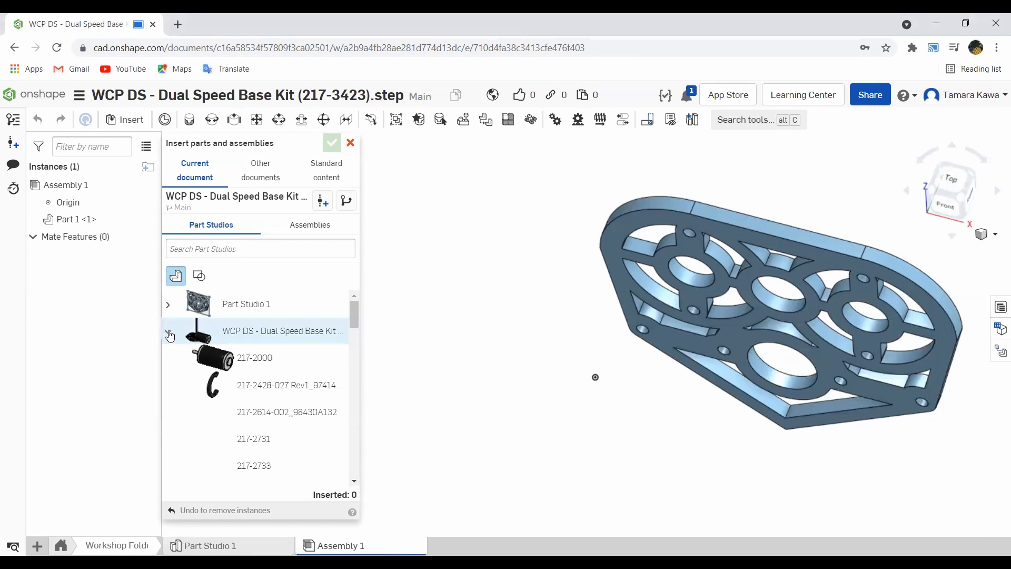
{"action": "left_click", "coordinate": [224, 366]}
{"action": "left_click", "coordinate": [379, 266]}
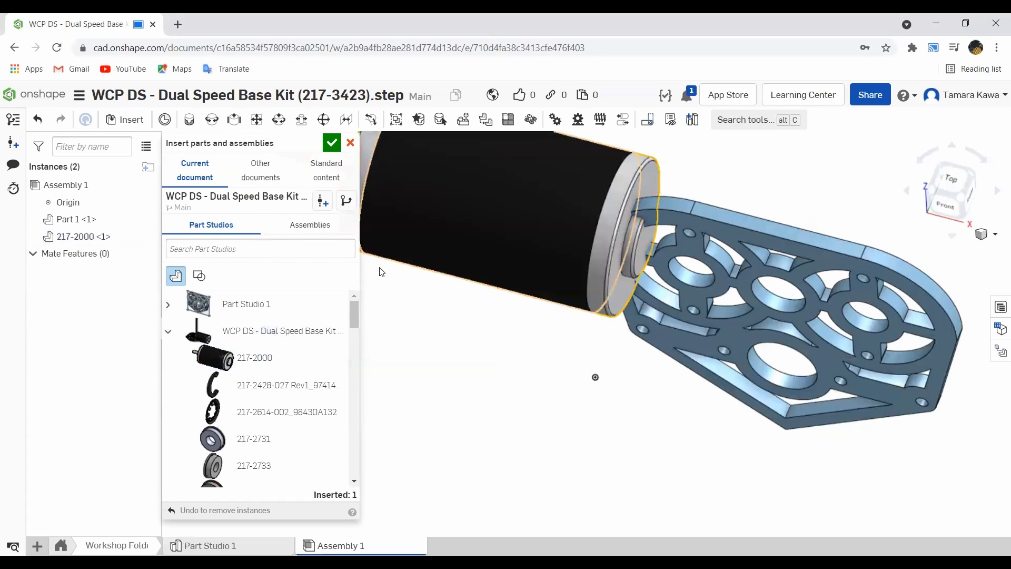
{"action": "scroll", "coordinate": [260, 424], "scroll_direction": "down", "scroll_amount": 1}
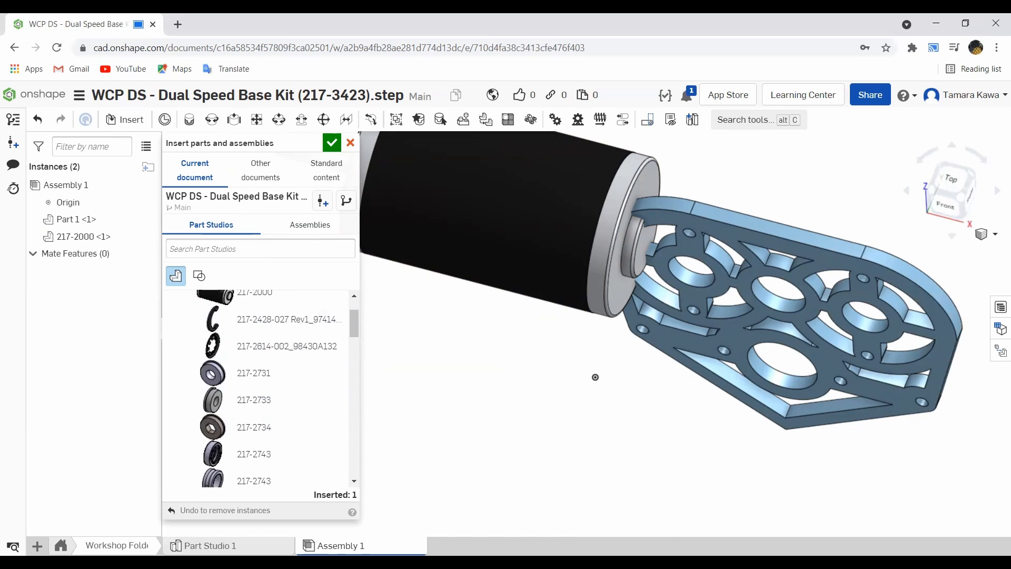
{"action": "left_click", "coordinate": [253, 373]}
{"action": "left_click", "coordinate": [551, 369]}
{"action": "left_click", "coordinate": [319, 406]}
{"action": "left_click", "coordinate": [606, 422]}
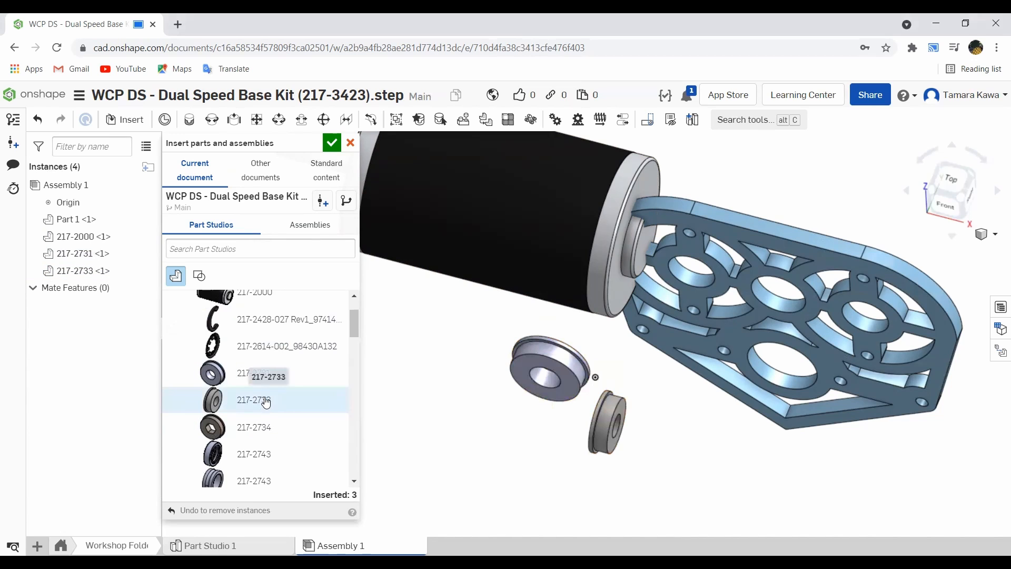
{"action": "scroll", "coordinate": [266, 403], "scroll_direction": "down", "scroll_amount": 5}
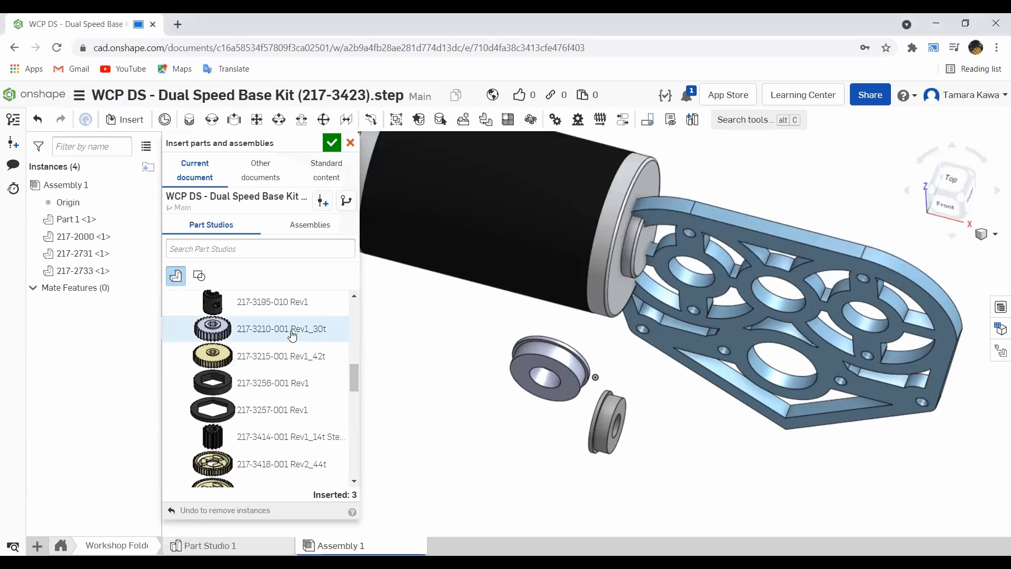
{"action": "left_click", "coordinate": [269, 337]}
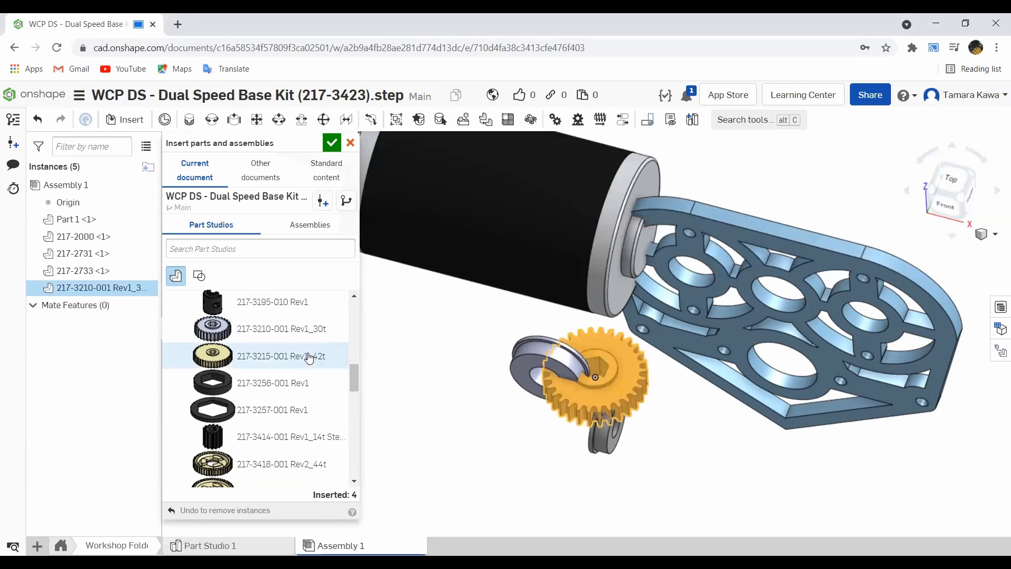
{"action": "left_click", "coordinate": [414, 344]}
{"action": "left_click", "coordinate": [315, 357]}
{"action": "left_click", "coordinate": [470, 442]}
{"action": "scroll", "coordinate": [242, 369], "scroll_direction": "down", "scroll_amount": 5}
{"action": "left_click", "coordinate": [245, 342]}
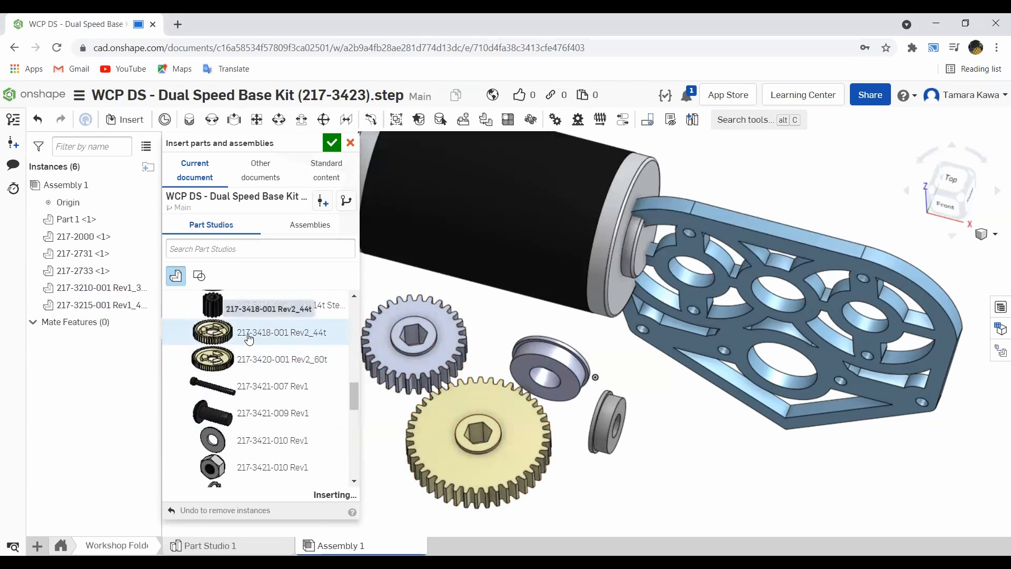
{"action": "left_click", "coordinate": [266, 359]}
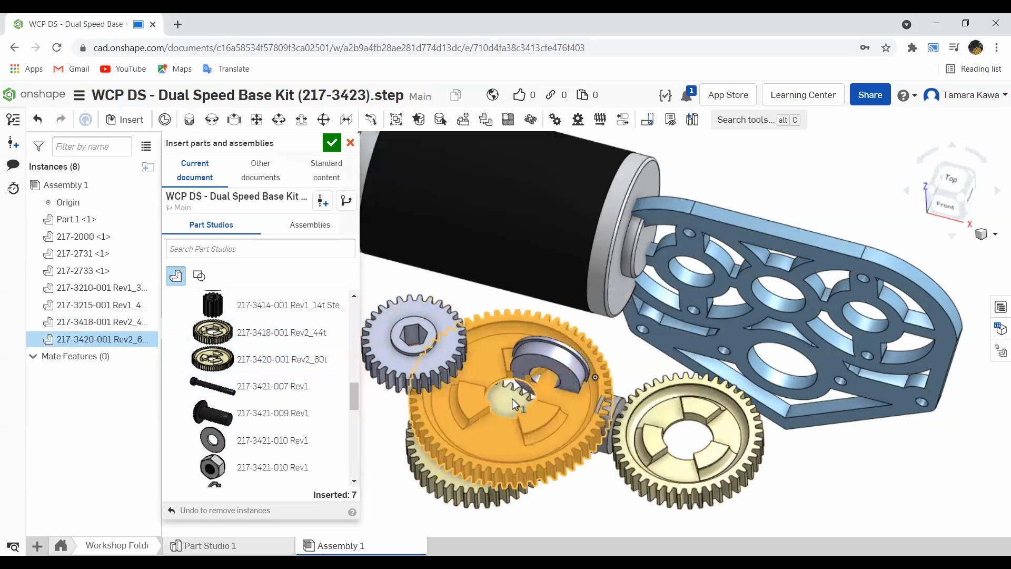
{"action": "scroll", "coordinate": [251, 383], "scroll_direction": "up", "scroll_amount": 5}
{"action": "scroll", "coordinate": [250, 384], "scroll_direction": "up", "scroll_amount": 1}
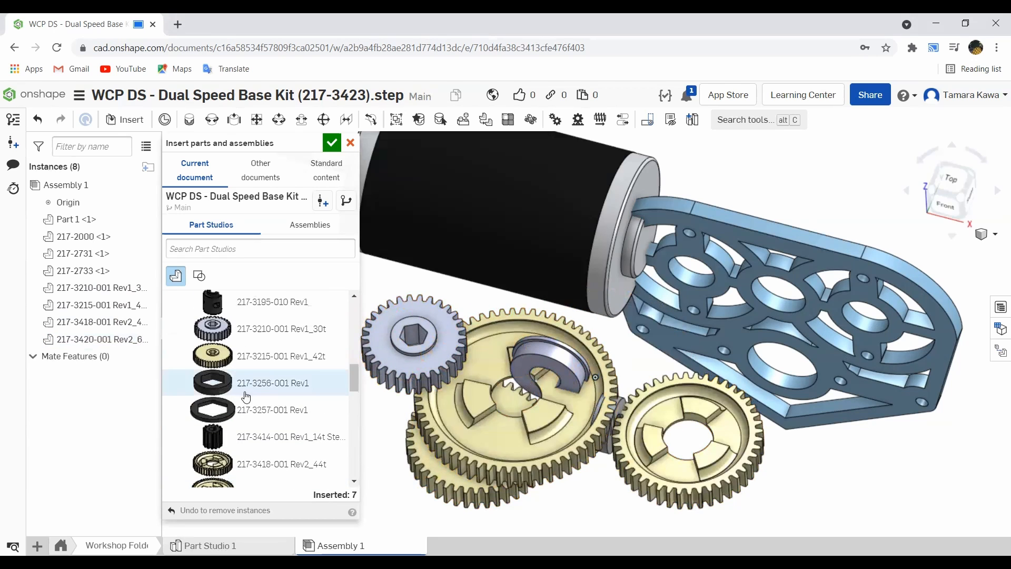
{"action": "left_click", "coordinate": [235, 435]}
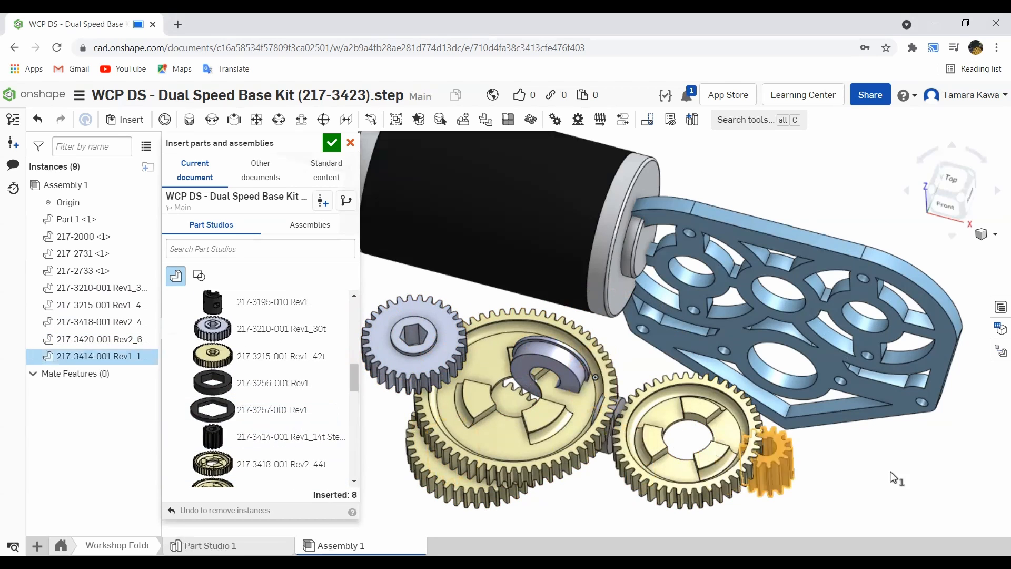
{"action": "mouse_move", "coordinate": [522, 431]}
{"action": "right_mouse_down"}
{"action": "mouse_move", "coordinate": [508, 448]}
{"action": "mouse_move", "coordinate": [504, 377]}
{"action": "mouse_move", "coordinate": [510, 454]}
{"action": "mouse_move", "coordinate": [502, 438]}
{"action": "right_mouse_up"}
{"action": "scroll", "coordinate": [225, 421], "scroll_direction": "up", "scroll_amount": 3}
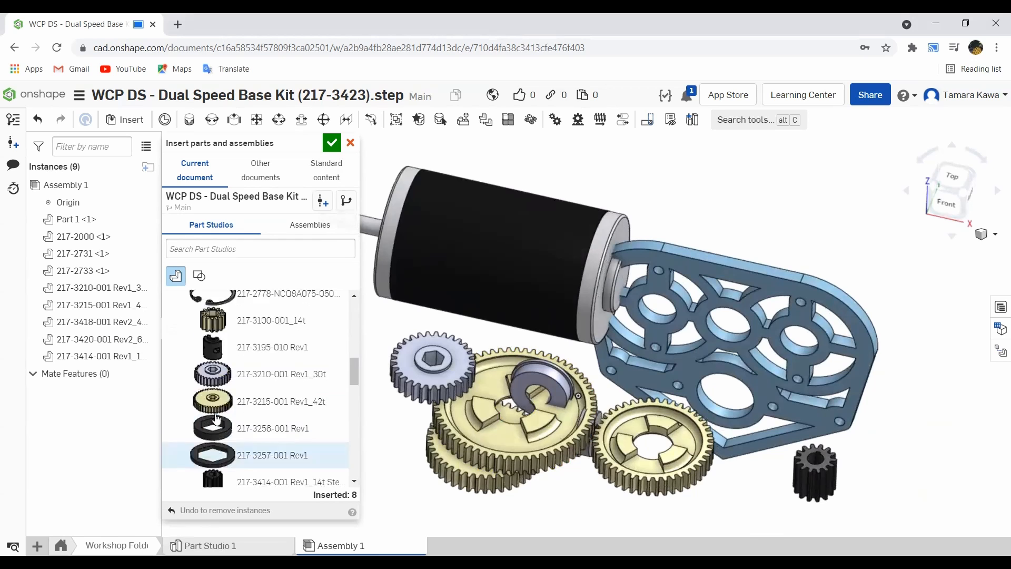
{"action": "scroll", "coordinate": [225, 422], "scroll_direction": "down", "scroll_amount": 1}
{"action": "left_click", "coordinate": [224, 413]}
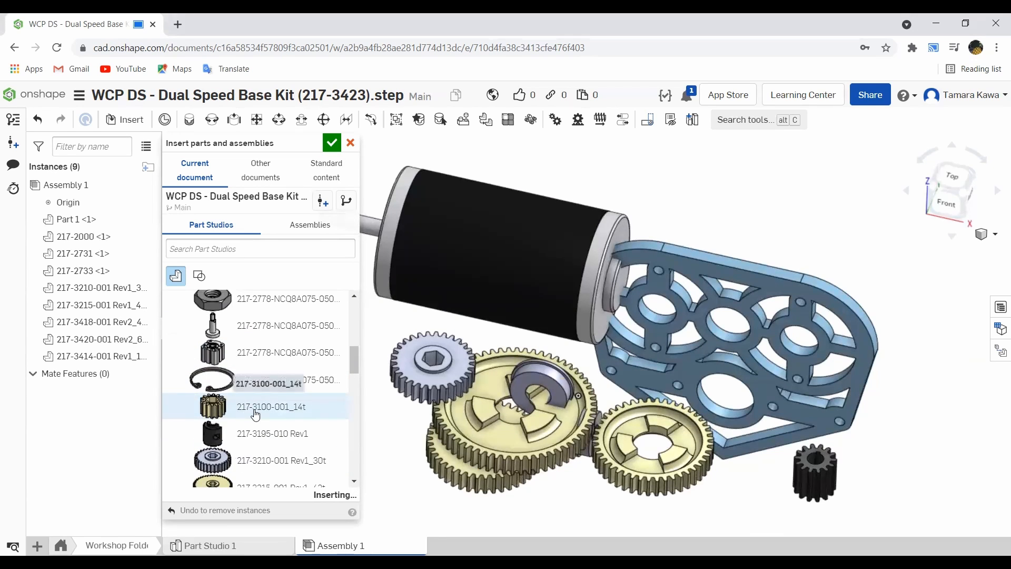
{"action": "left_click", "coordinate": [894, 433]}
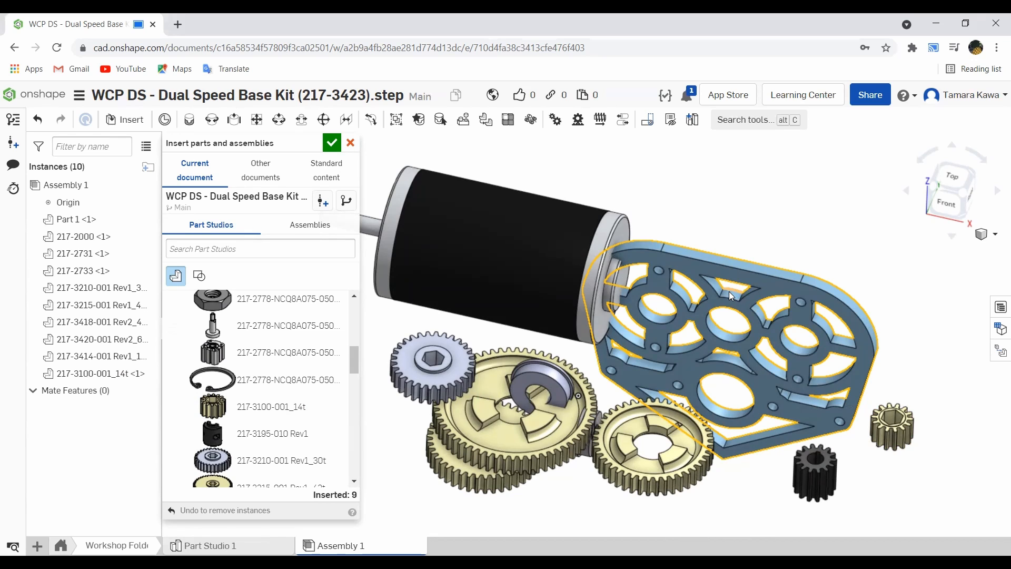
{"action": "key", "text": "ctrl+z"}
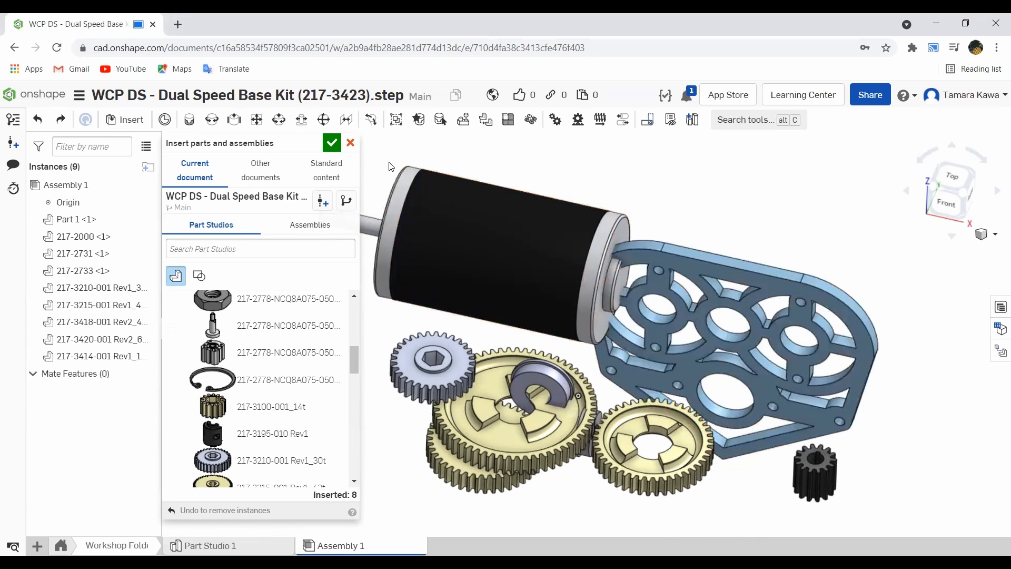
{"action": "left_click", "coordinate": [350, 142]}
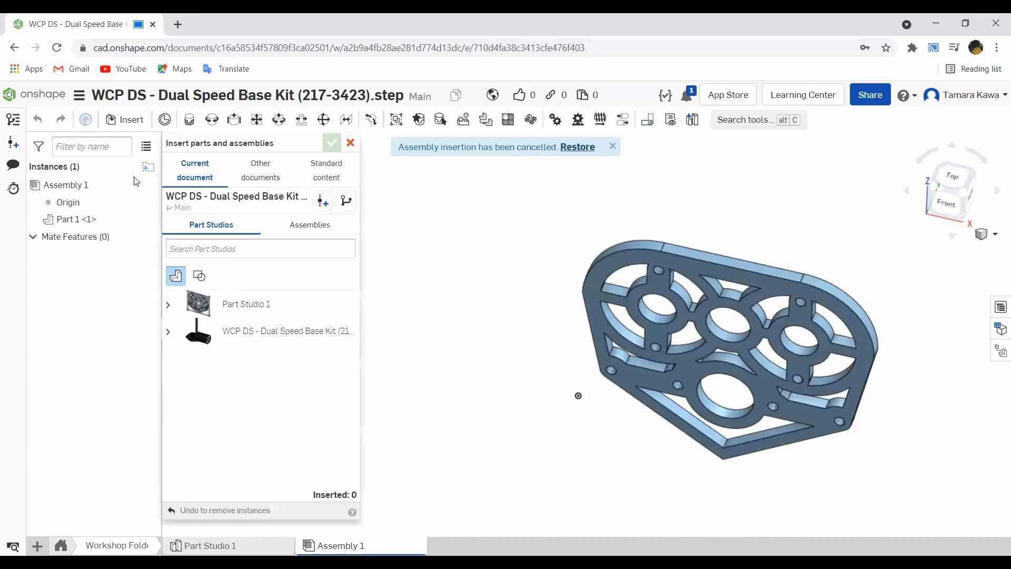
- Insert the 217-2000 motor and the 217-2731 bearing from the base kit part studio into the assembly
{"action": "left_click", "coordinate": [169, 334]}
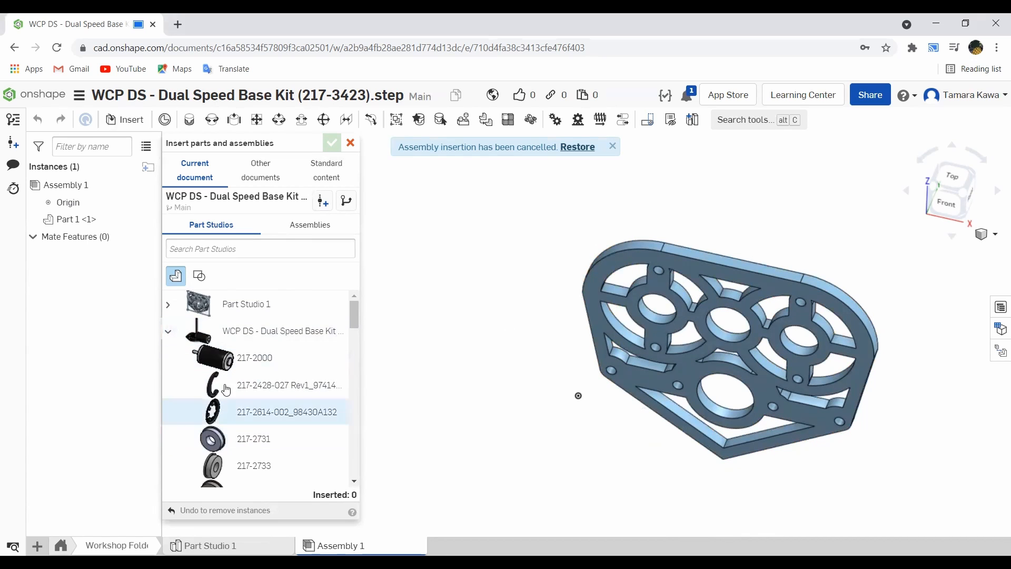
{"action": "left_click", "coordinate": [250, 357]}
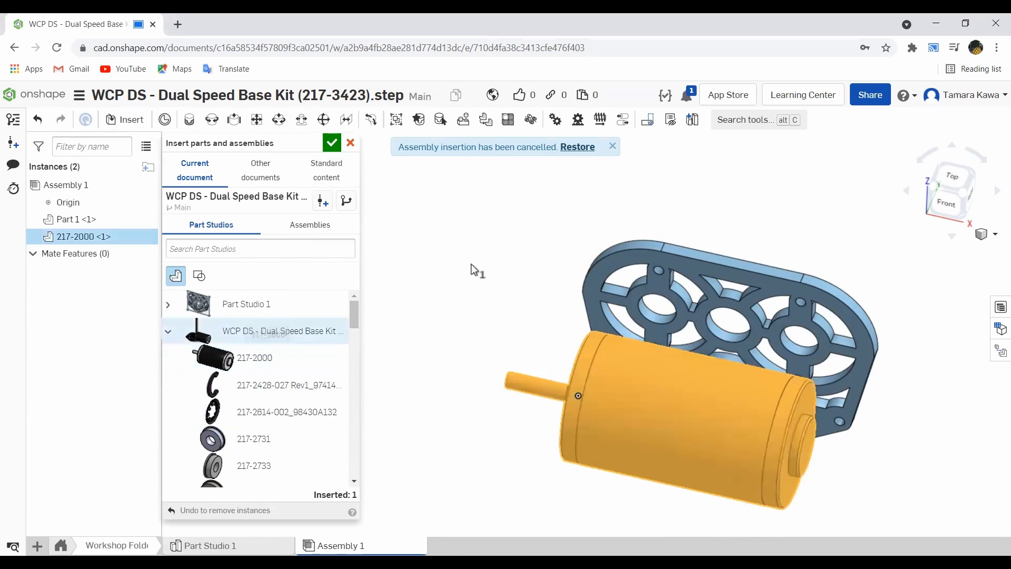
{"action": "left_click", "coordinate": [537, 204]}
{"action": "left_click", "coordinate": [287, 438]}
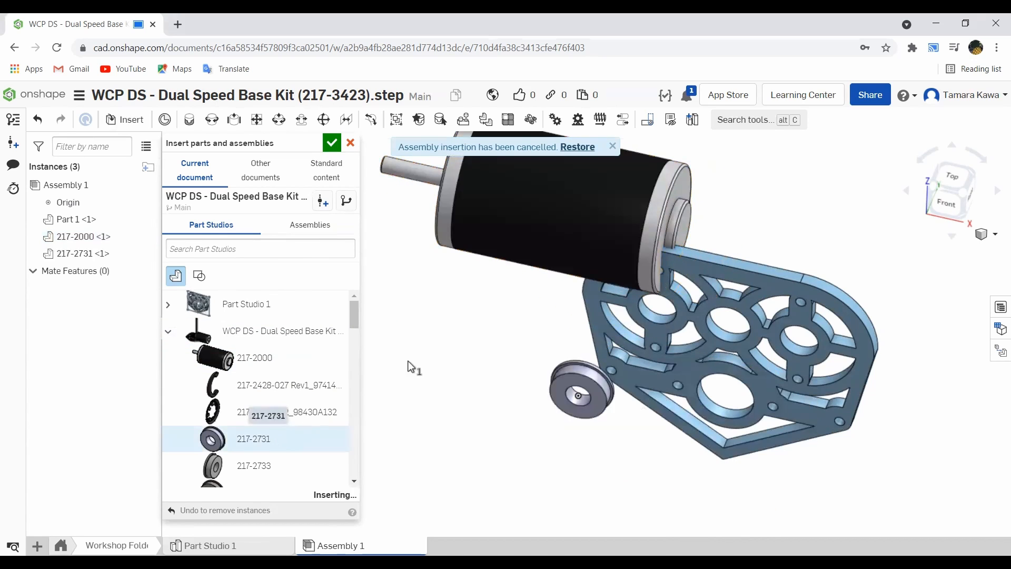
{"action": "left_click", "coordinate": [443, 340]}
{"action": "left_click", "coordinate": [247, 466]}
{"action": "left_click", "coordinate": [392, 379]}
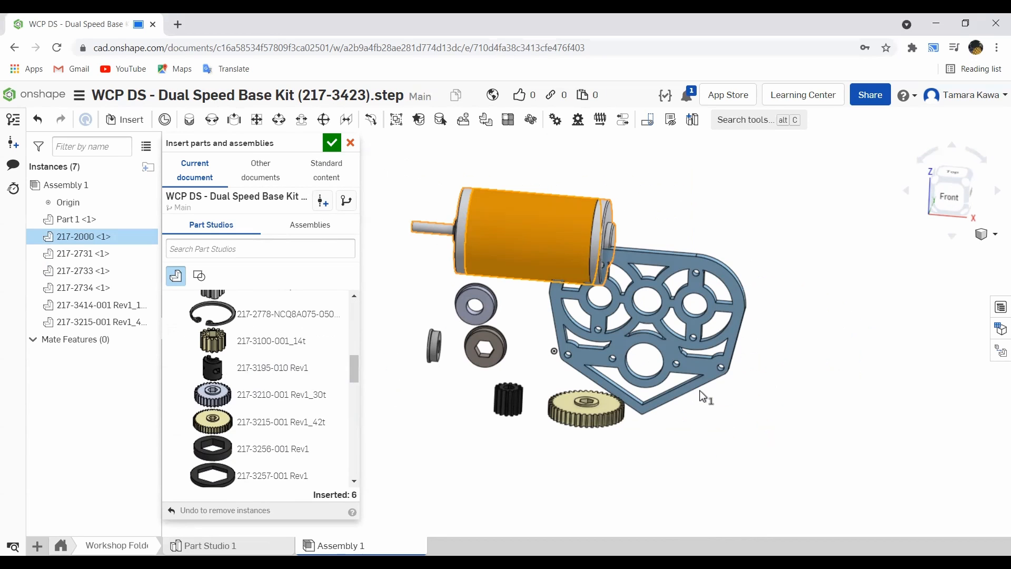
{"action": "scroll", "coordinate": [649, 286], "scroll_direction": "up", "scroll_amount": 3}
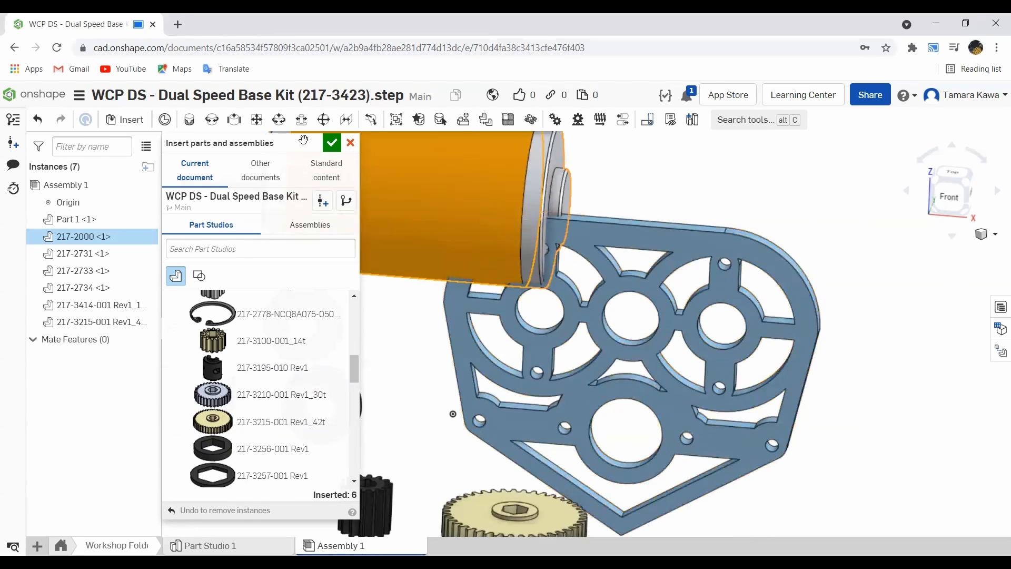
{"action": "left_click", "coordinate": [331, 143]}
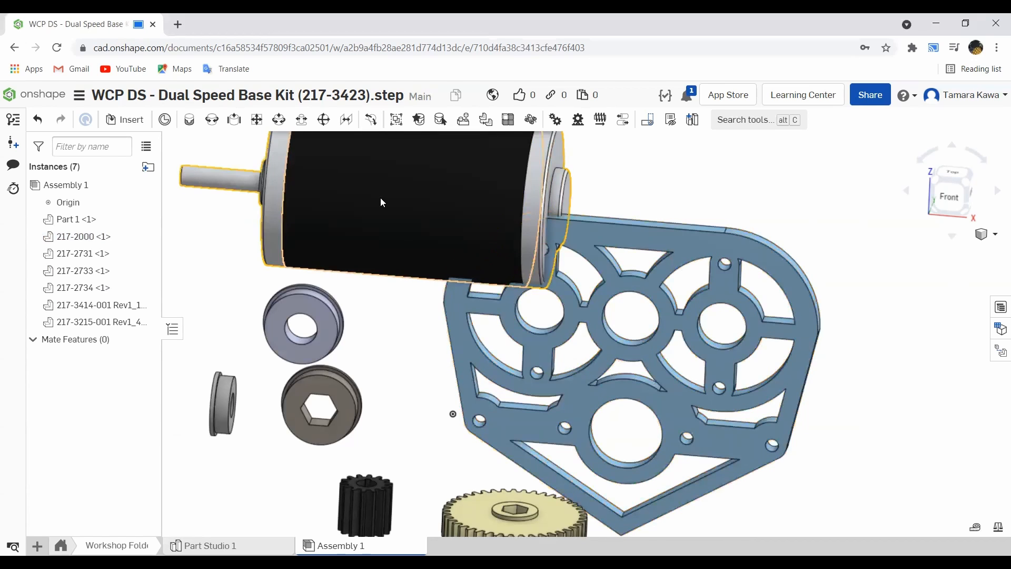
- Fasten the gearbox plate's upper central bore to the assembly origin with a Fastened mate, then cancel the next mate
{"action": "left_click", "coordinate": [194, 121]}
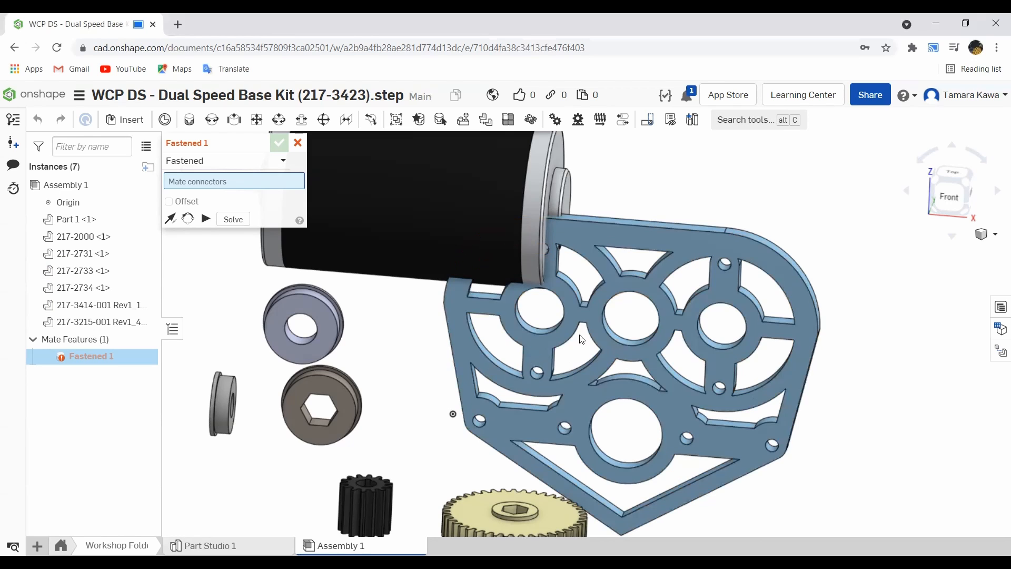
{"action": "scroll", "coordinate": [630, 322], "scroll_direction": "up", "scroll_amount": 5}
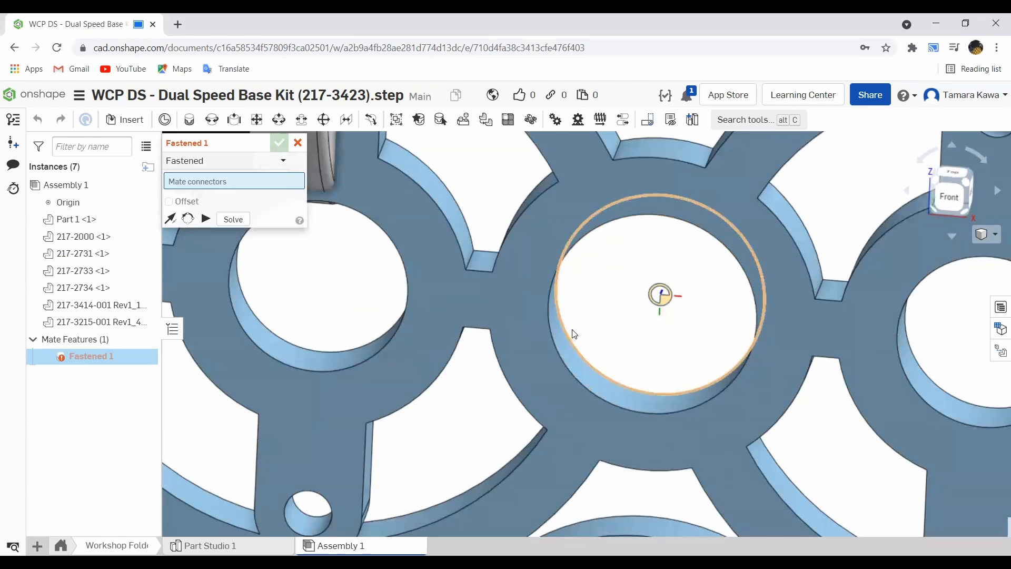
{"action": "scroll", "coordinate": [560, 336], "scroll_direction": "down", "scroll_amount": 8}
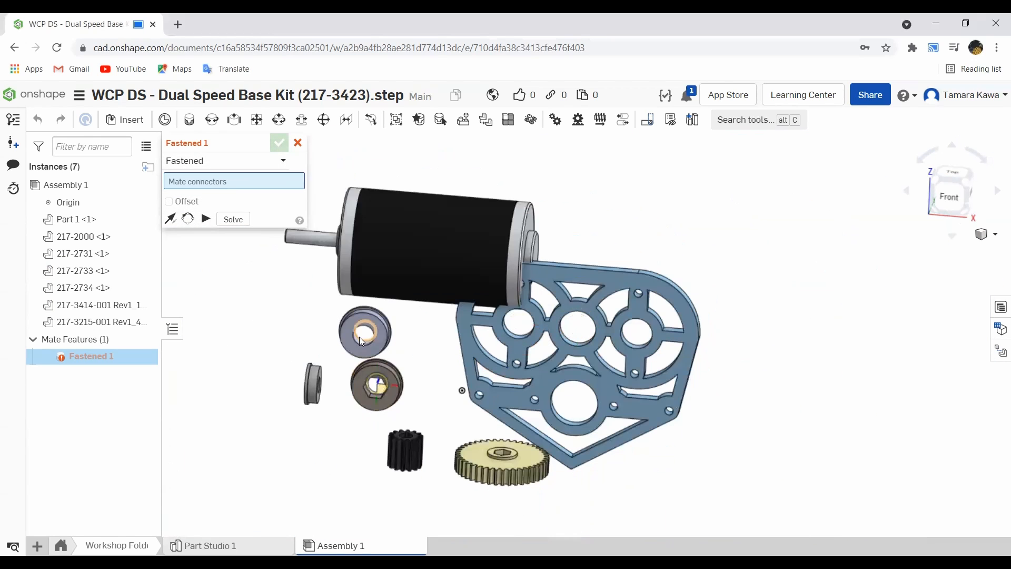
{"action": "scroll", "coordinate": [520, 336], "scroll_direction": "up", "scroll_amount": 4}
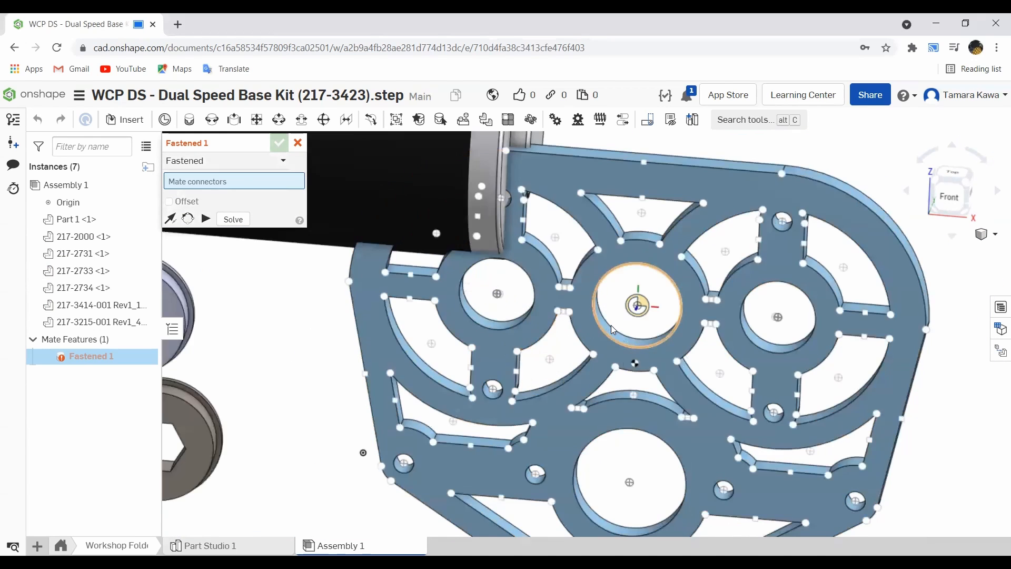
{"action": "scroll", "coordinate": [604, 323], "scroll_direction": "up", "scroll_amount": 4}
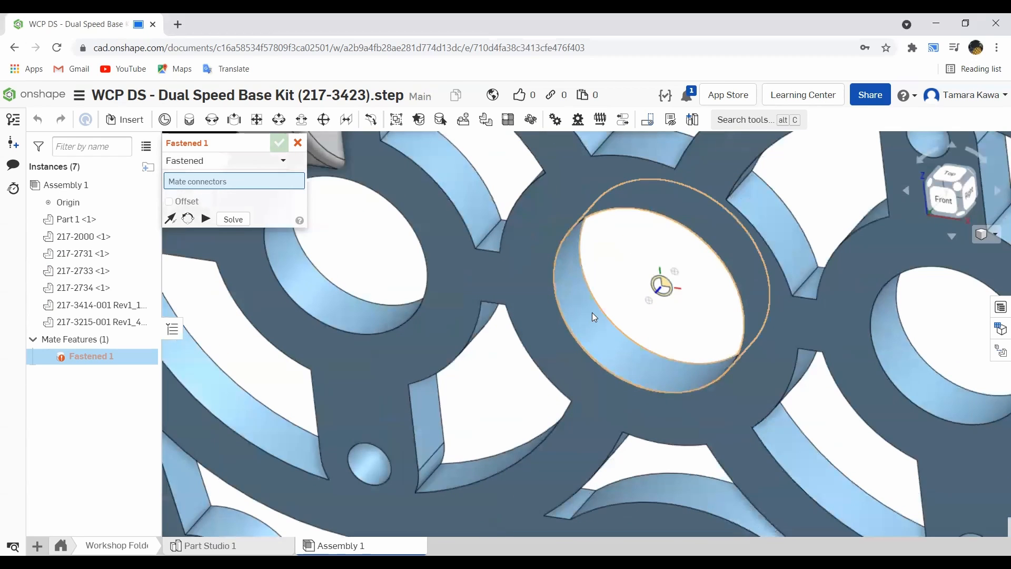
{"action": "left_click", "coordinate": [600, 308]}
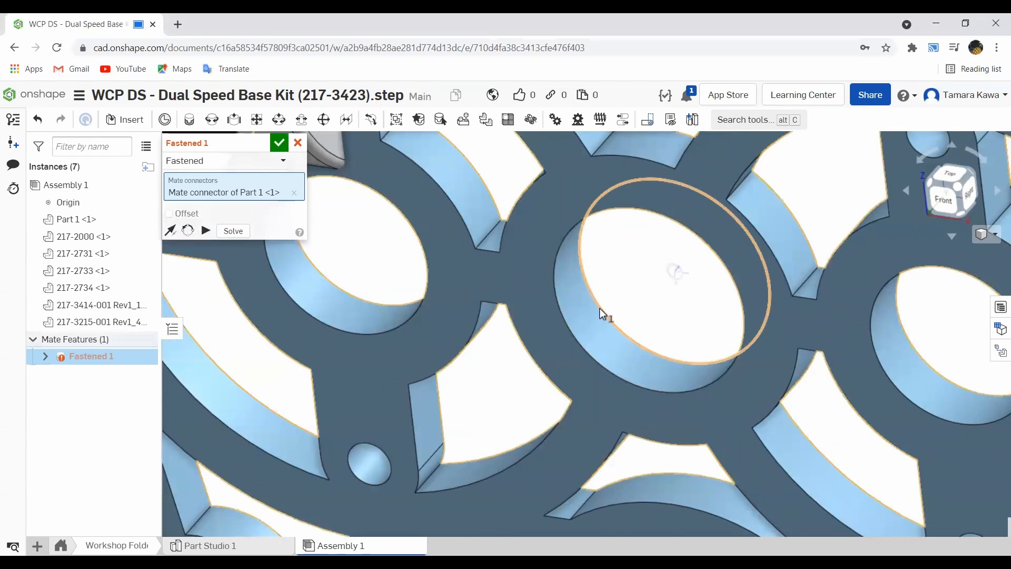
{"action": "scroll", "coordinate": [599, 308], "scroll_direction": "down", "scroll_amount": 10}
{"action": "scroll", "coordinate": [495, 373], "scroll_direction": "up", "scroll_amount": 6}
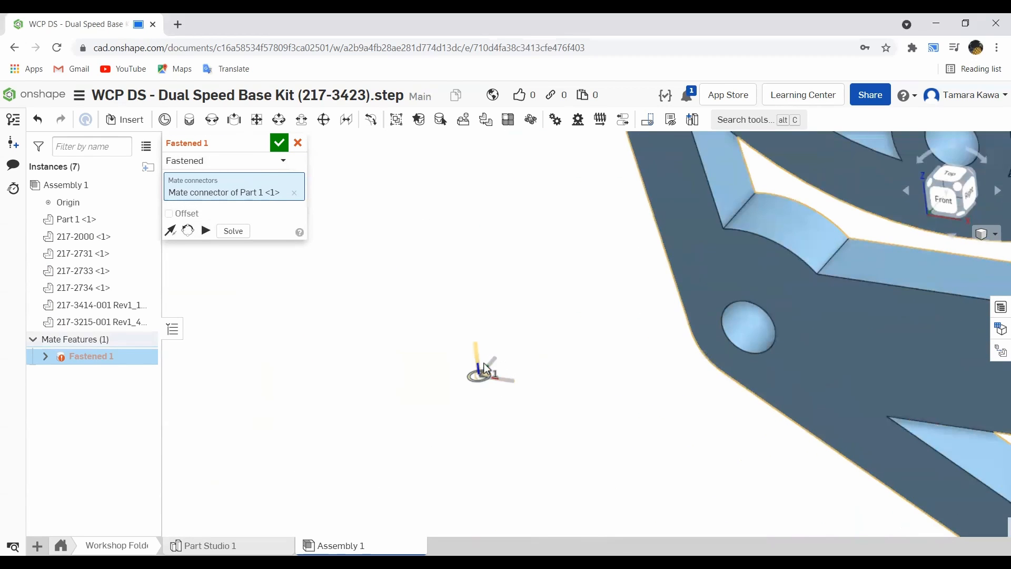
{"action": "scroll", "coordinate": [482, 375], "scroll_direction": "up", "scroll_amount": 3}
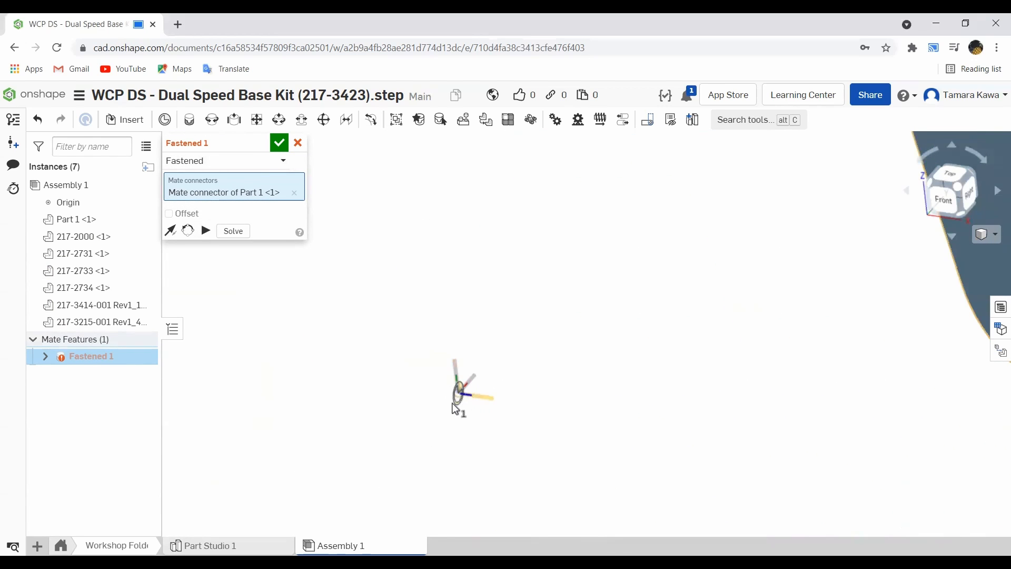
{"action": "scroll", "coordinate": [471, 380], "scroll_direction": "up", "scroll_amount": 4}
{"action": "right_click_drag", "start_coordinate": [468, 388], "coordinate": [462, 395]}
{"action": "scroll", "coordinate": [510, 291], "scroll_direction": "down", "scroll_amount": 4}
{"action": "right_click_drag", "start_coordinate": [523, 361], "coordinate": [448, 265]}
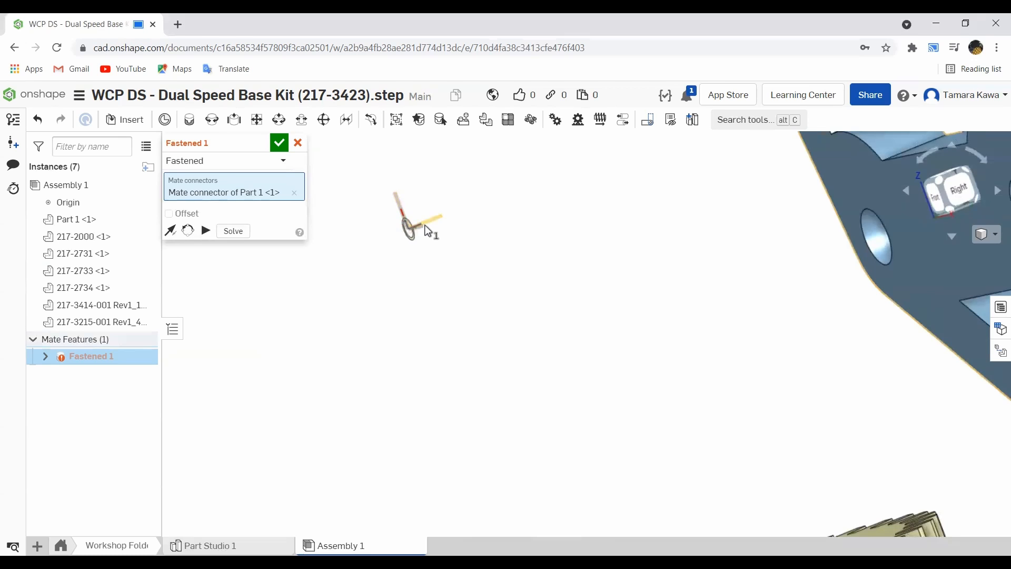
{"action": "left_click", "coordinate": [425, 225]}
{"action": "scroll", "coordinate": [454, 270], "scroll_direction": "down", "scroll_amount": 3}
{"action": "right_click_drag", "start_coordinate": [410, 276], "coordinate": [470, 268]}
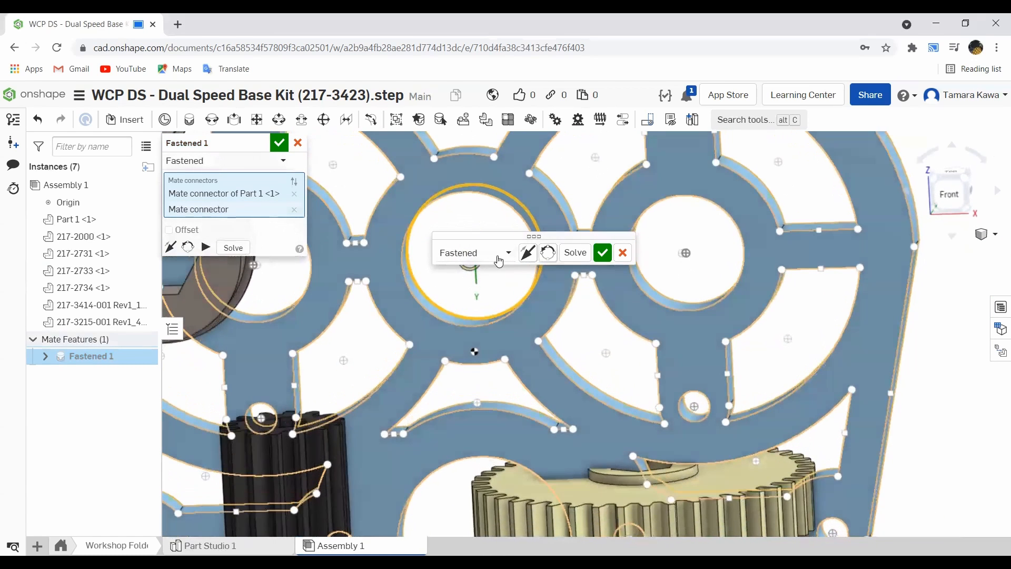
{"action": "left_click", "coordinate": [602, 252]}
{"action": "left_click", "coordinate": [603, 253]}
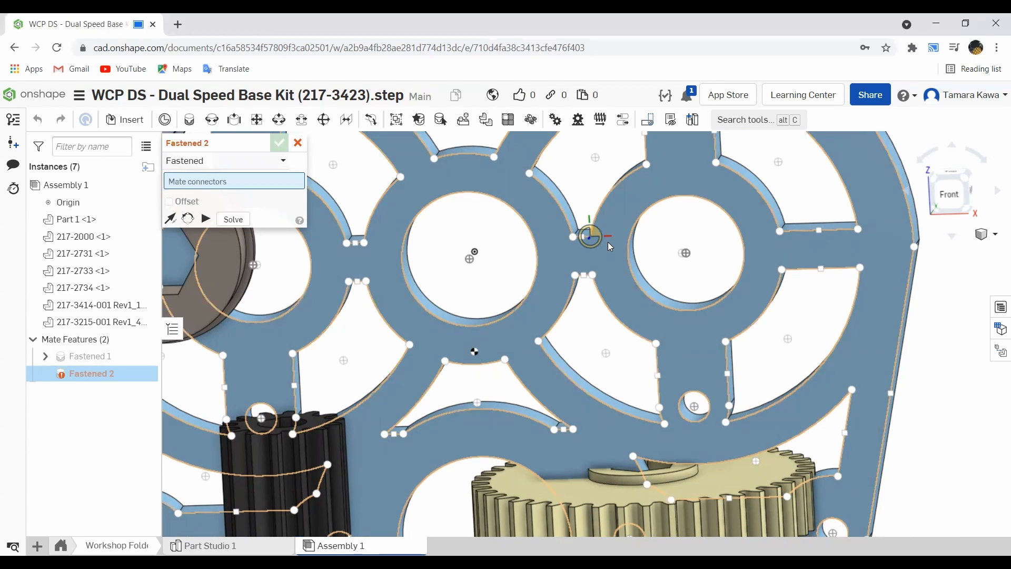
{"action": "scroll", "coordinate": [874, 164], "scroll_direction": "up", "scroll_amount": 4}
{"action": "scroll", "coordinate": [801, 224], "scroll_direction": "down", "scroll_amount": 10}
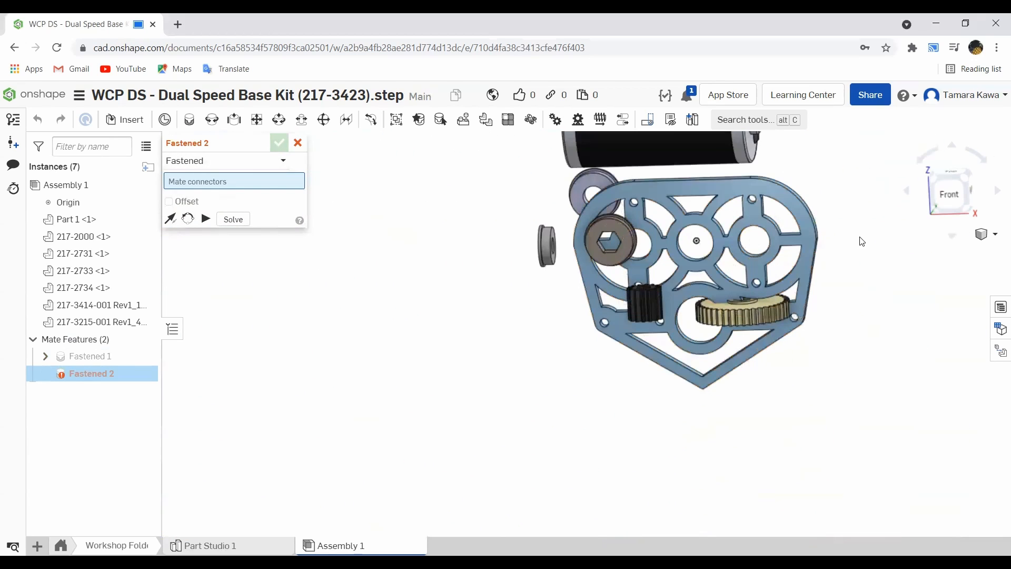
{"action": "key", "text": "Escape"}
- Drag the plate and motor to new positions, then undo the Fastened mate
{"action": "right_click_drag", "start_coordinate": [762, 222], "coordinate": [670, 211]}
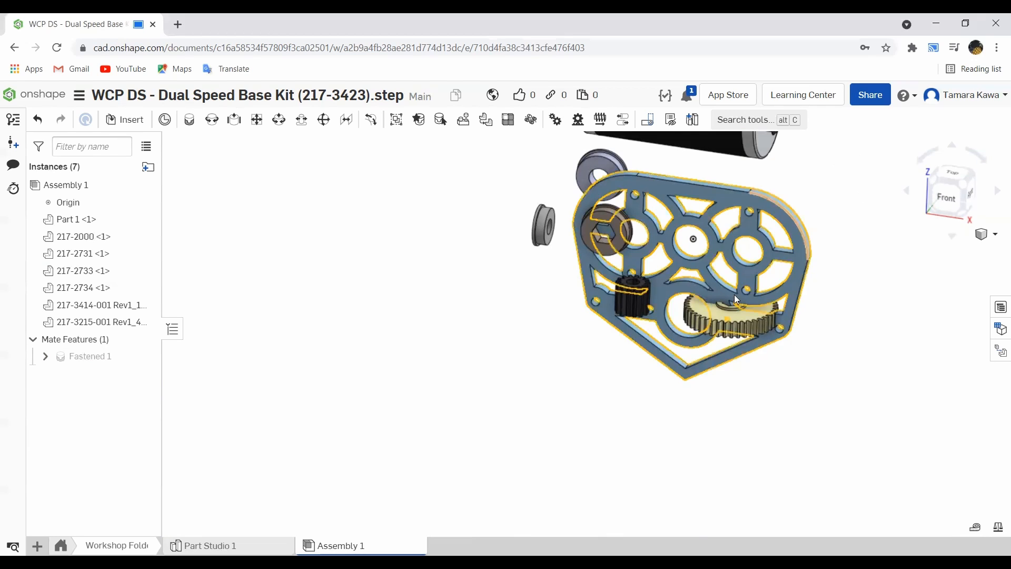
{"action": "scroll", "coordinate": [642, 287], "scroll_direction": "down", "scroll_amount": 3}
{"action": "right_click_drag", "start_coordinate": [736, 201], "coordinate": [753, 210]}
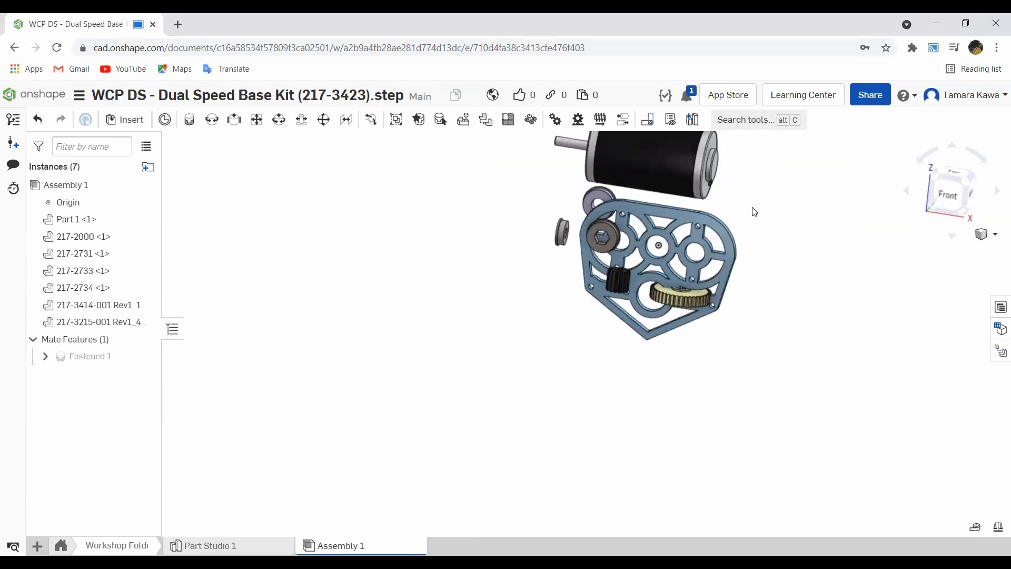
{"action": "right_click_drag", "start_coordinate": [644, 160], "coordinate": [803, 221]}
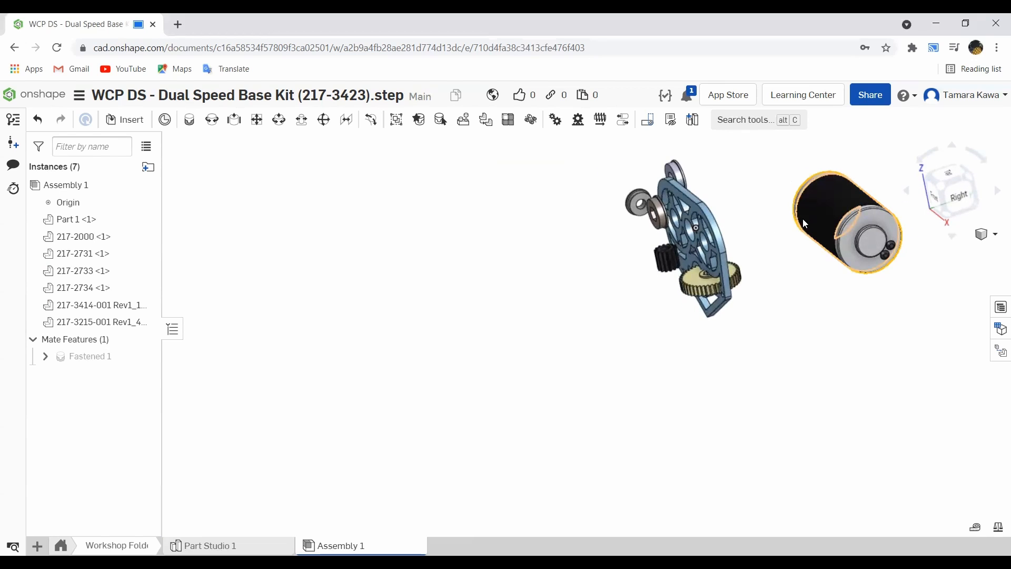
{"action": "key", "text": "ctrl+z"}
- Drag the 42t gear and a bearing away from the plate to spread the parts out
{"action": "left_click_drag", "start_coordinate": [764, 205], "coordinate": [603, 192]}
{"action": "left_click_drag", "start_coordinate": [659, 215], "coordinate": [652, 325]}
{"action": "left_click_drag", "start_coordinate": [670, 270], "coordinate": [676, 335]}
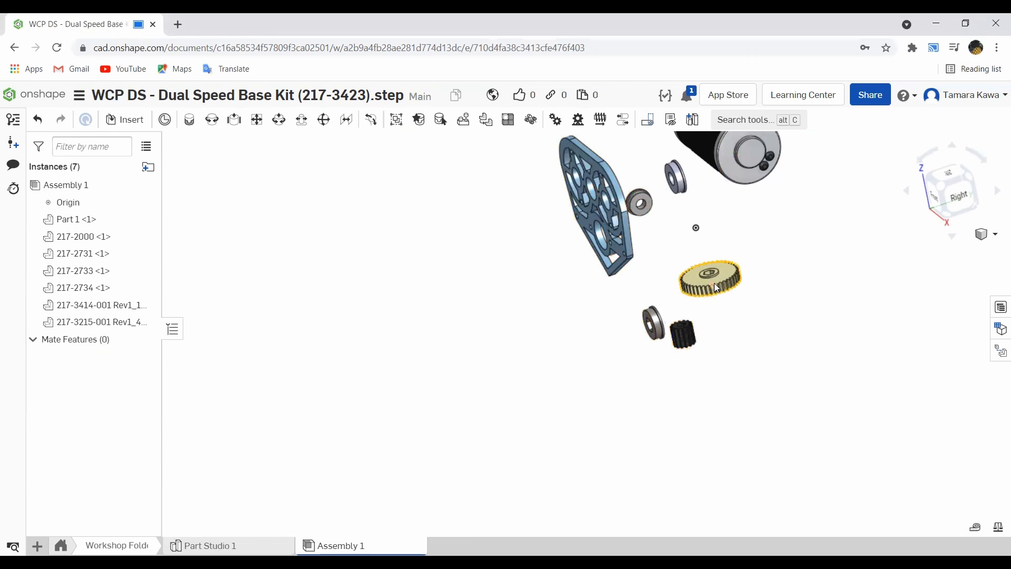
{"action": "left_click_drag", "start_coordinate": [717, 287], "coordinate": [741, 359]}
{"action": "left_click_drag", "start_coordinate": [635, 203], "coordinate": [798, 357]}
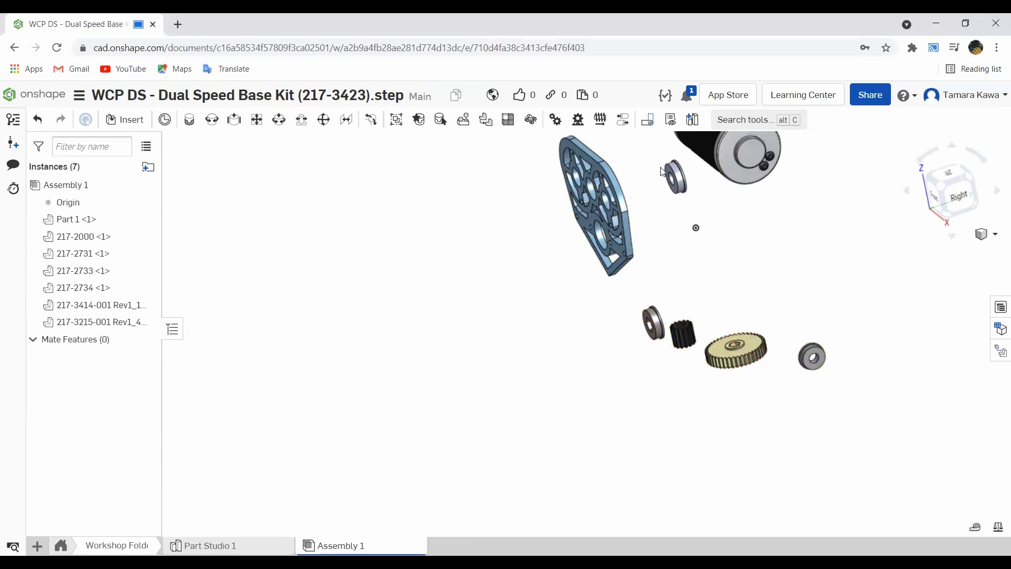
- Fasten the plate's upper central bore to the assembly origin with a Fastened mate, then cancel the next mate
{"action": "scroll", "coordinate": [585, 184], "scroll_direction": "up", "scroll_amount": 5}
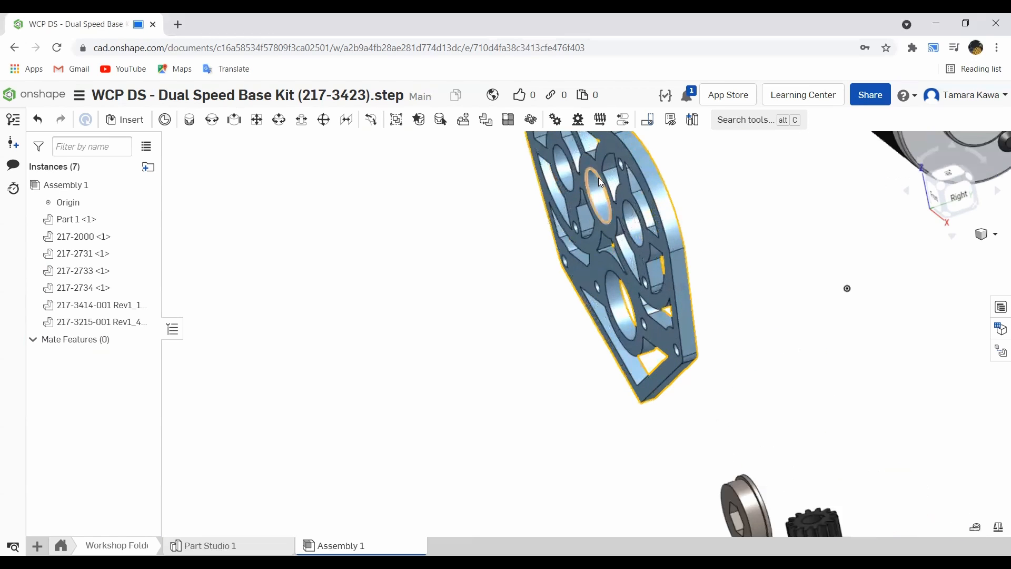
{"action": "scroll", "coordinate": [600, 194], "scroll_direction": "up", "scroll_amount": 2}
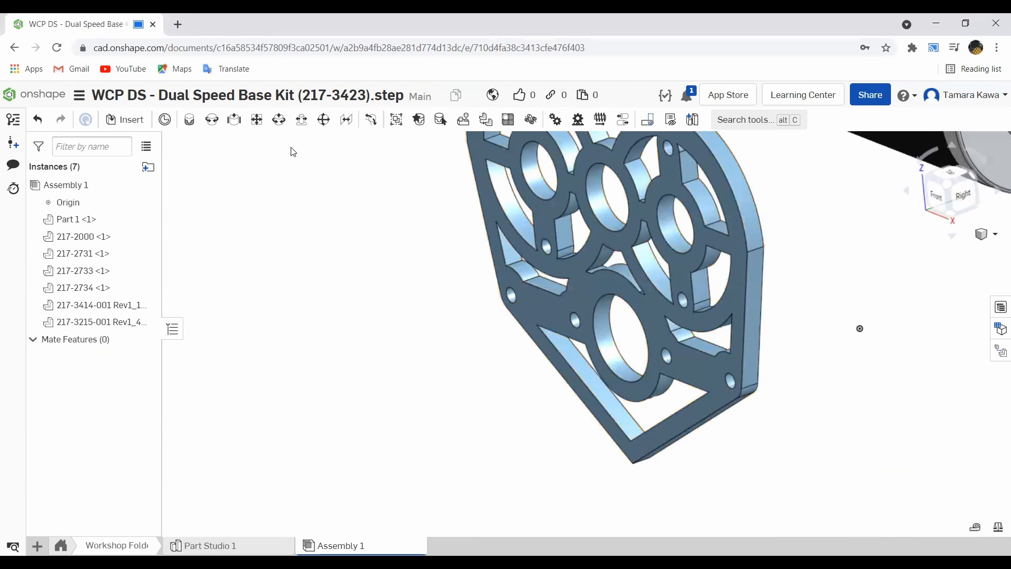
{"action": "left_click", "coordinate": [189, 120]}
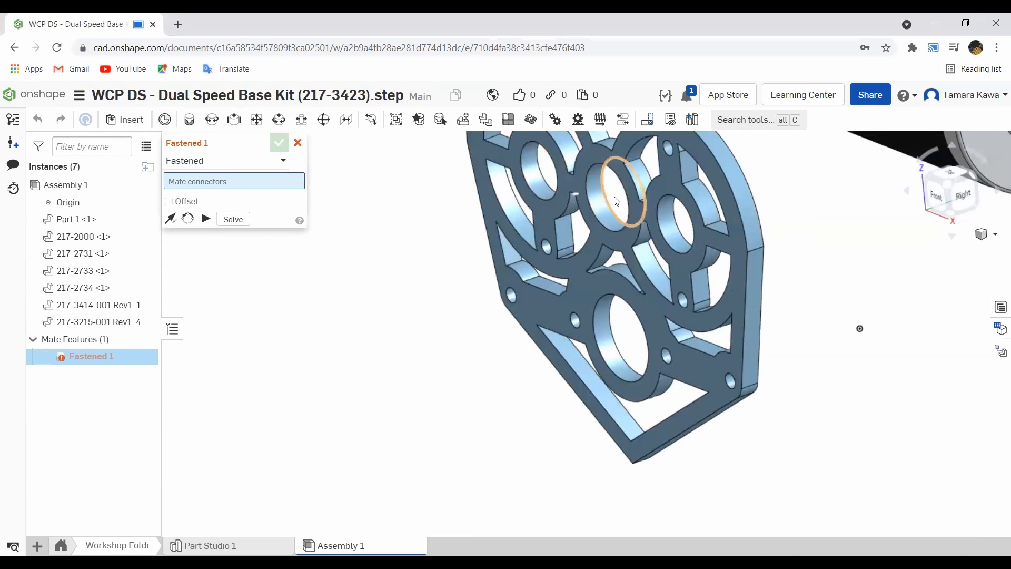
{"action": "scroll", "coordinate": [606, 208], "scroll_direction": "up", "scroll_amount": 3}
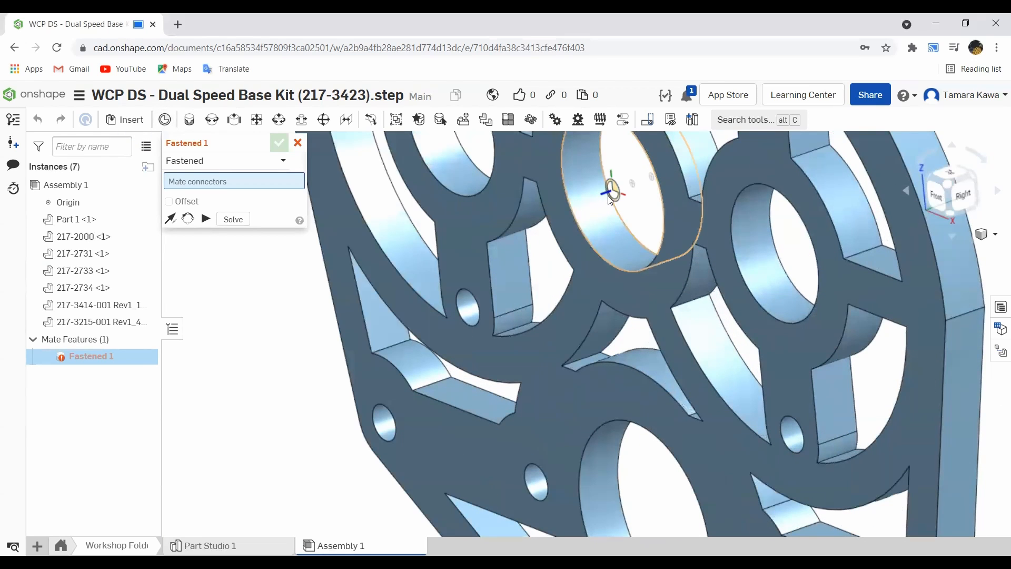
{"action": "middle_click_drag", "start_coordinate": [607, 200], "coordinate": [643, 286]}
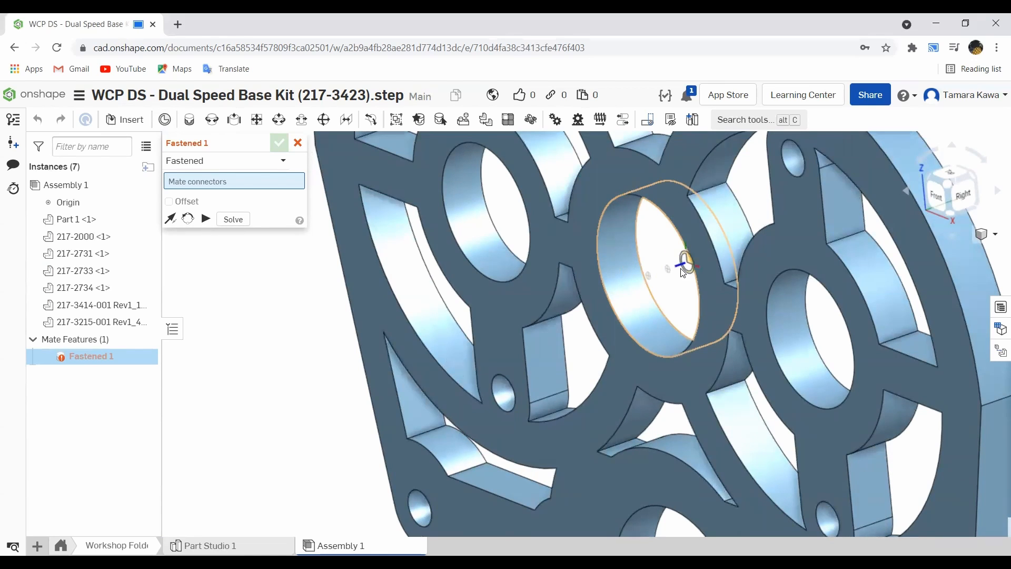
{"action": "left_click", "coordinate": [681, 269]}
{"action": "scroll", "coordinate": [642, 266], "scroll_direction": "down", "scroll_amount": 5}
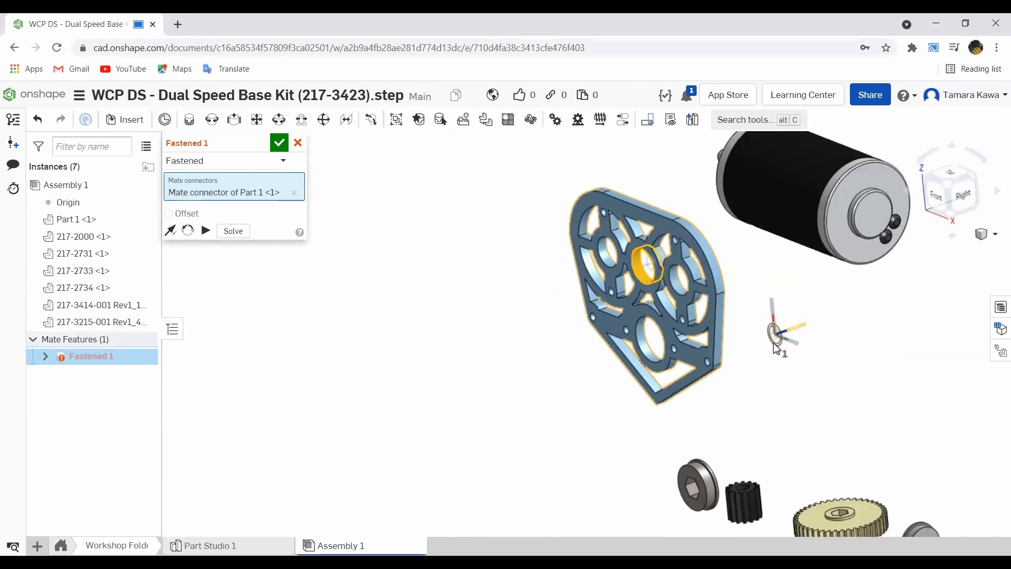
{"action": "left_click", "coordinate": [776, 348]}
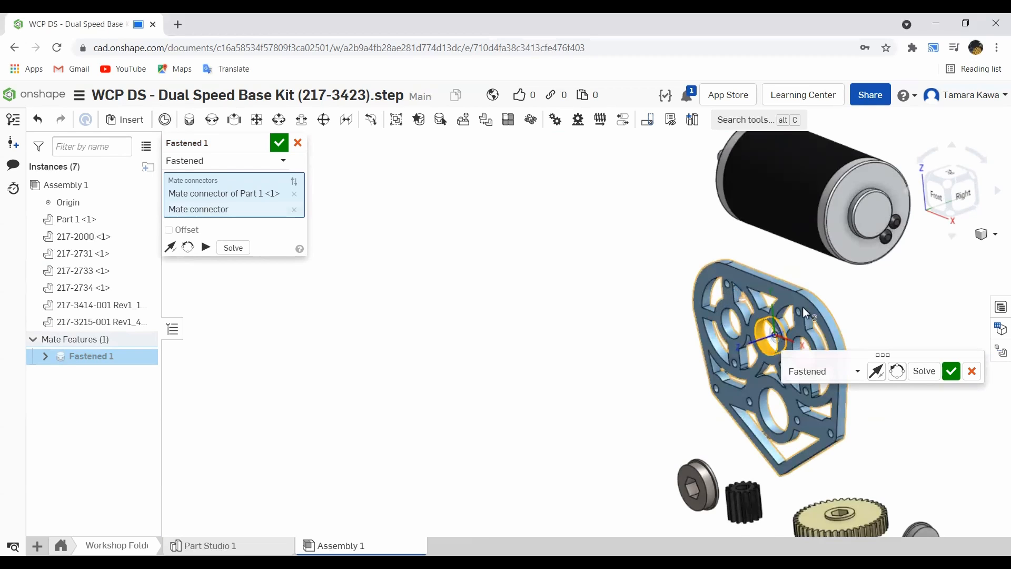
{"action": "left_click", "coordinate": [955, 375]}
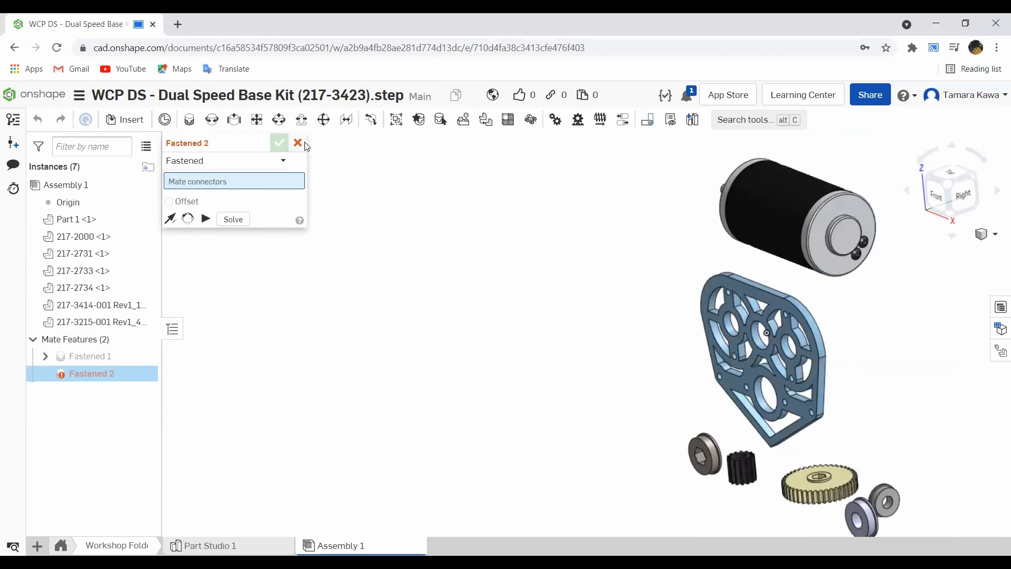
{"action": "left_click", "coordinate": [298, 143]}
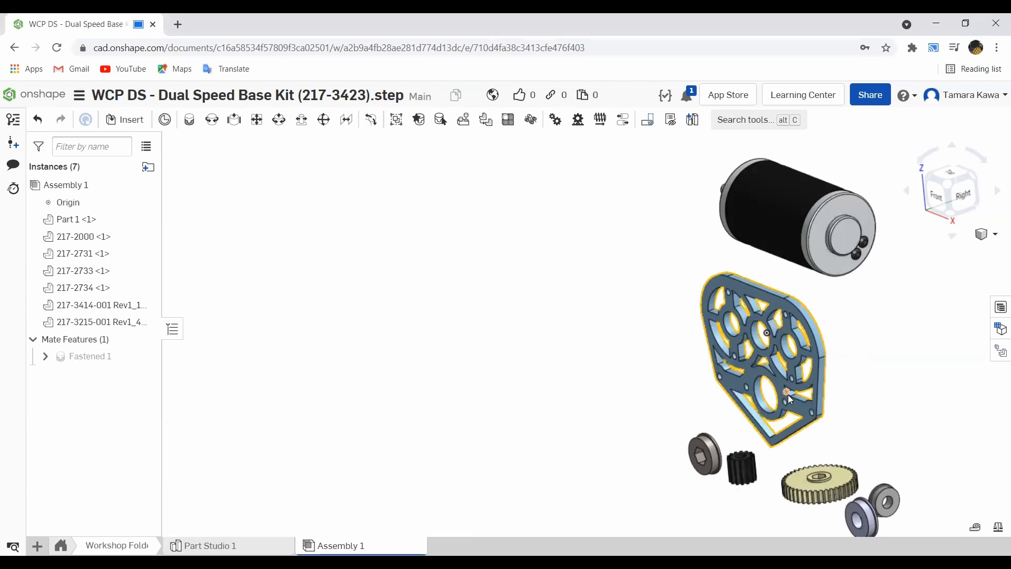
- Mate the motor's front face flush against the back face of the plate with a Planar mate, flipping its direction
{"action": "scroll", "coordinate": [748, 348], "scroll_direction": "up", "scroll_amount": 3}
{"action": "scroll", "coordinate": [749, 348], "scroll_direction": "up", "scroll_amount": 5}
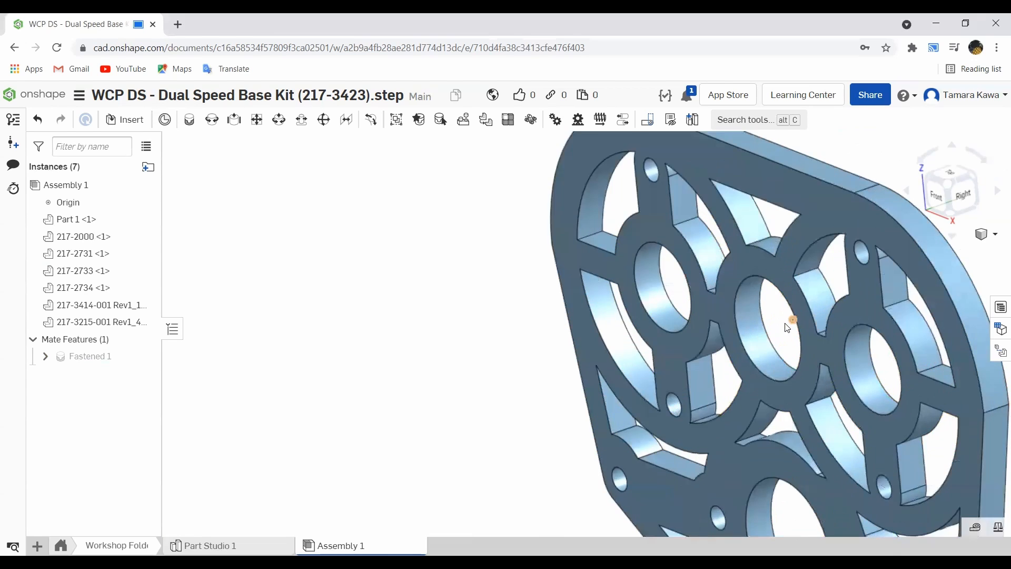
{"action": "scroll", "coordinate": [787, 279], "scroll_direction": "down", "scroll_amount": 8}
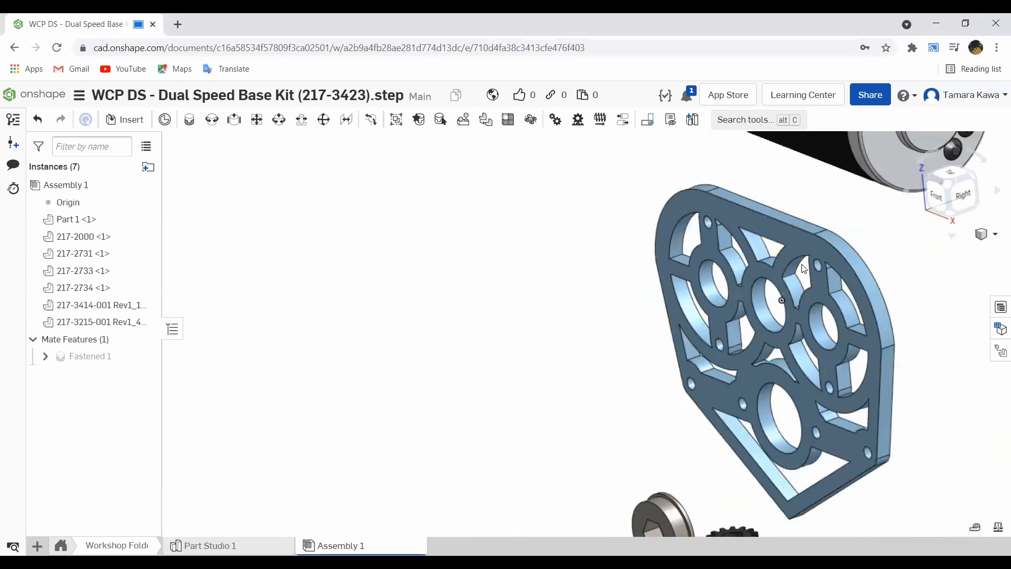
{"action": "scroll", "coordinate": [806, 210], "scroll_direction": "down", "scroll_amount": 3}
{"action": "right_click_drag", "start_coordinate": [860, 214], "coordinate": [779, 327]}
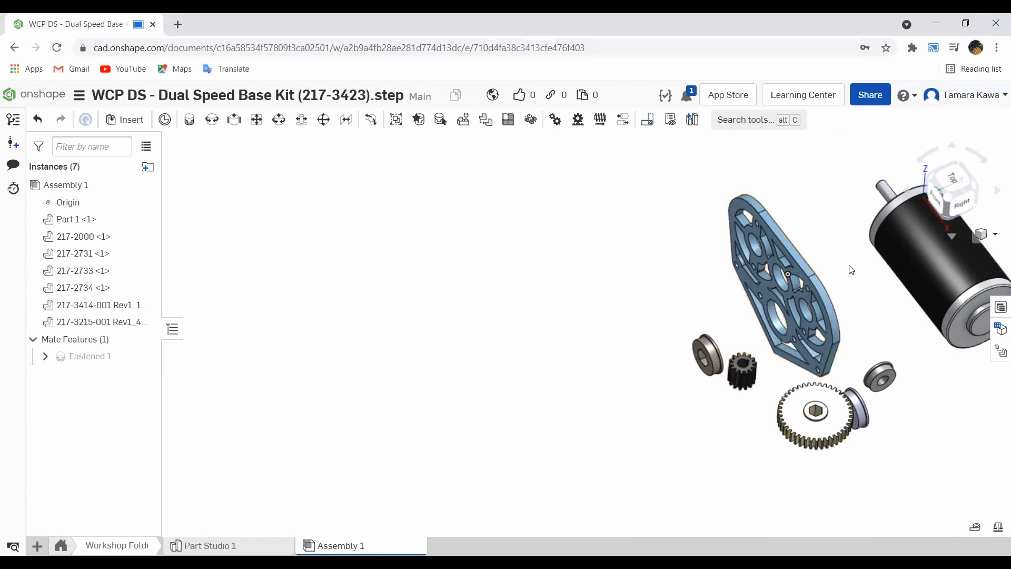
{"action": "right_click_drag", "start_coordinate": [843, 195], "coordinate": [856, 247]}
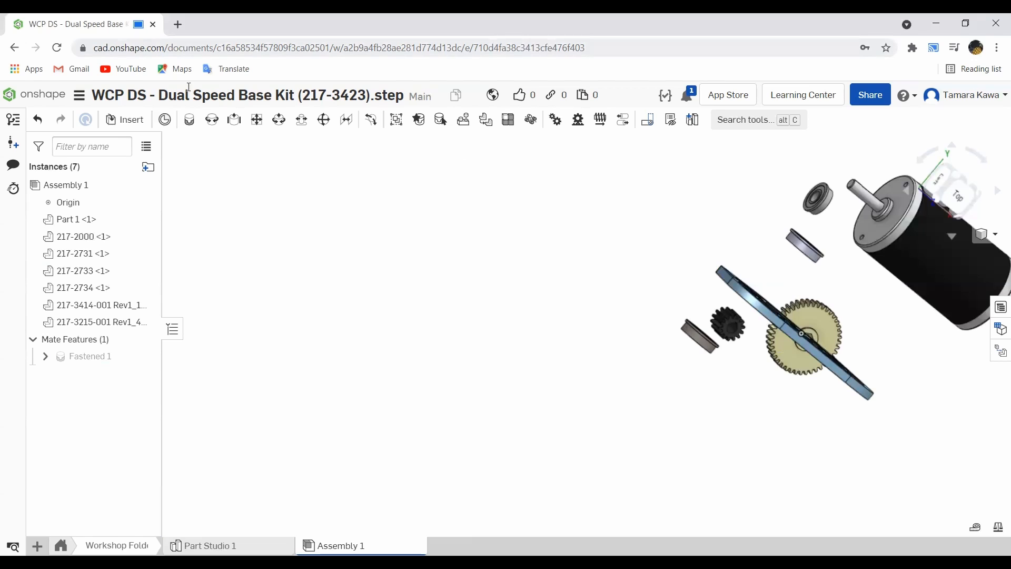
{"action": "left_click", "coordinate": [256, 119]}
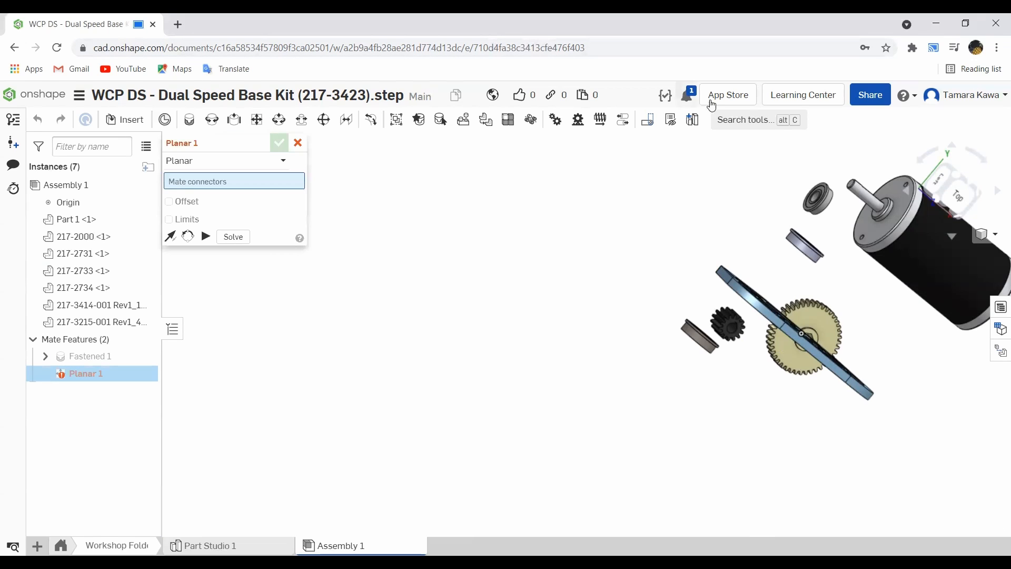
{"action": "scroll", "coordinate": [917, 227], "scroll_direction": "up", "scroll_amount": 5}
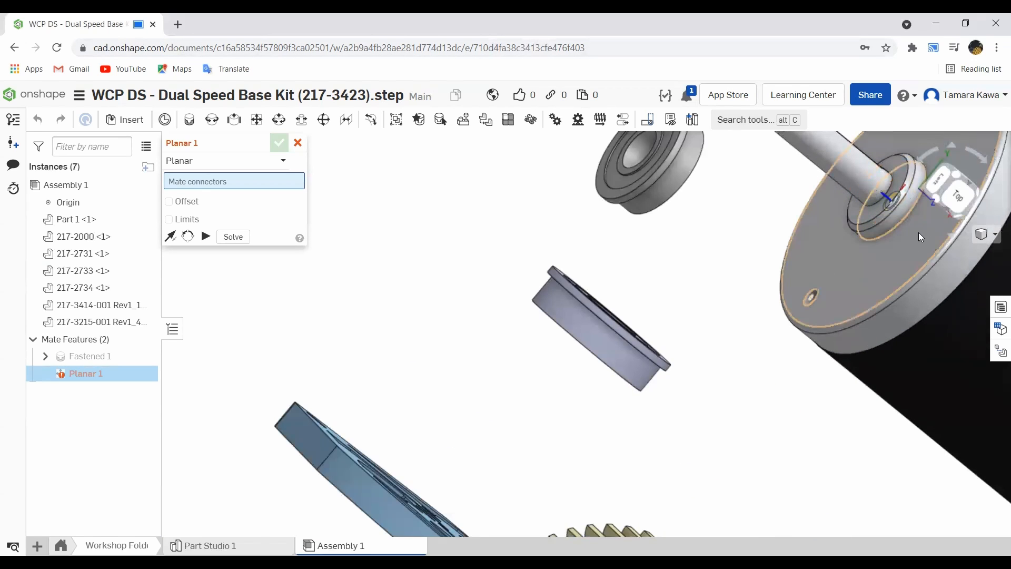
{"action": "left_click", "coordinate": [921, 237]}
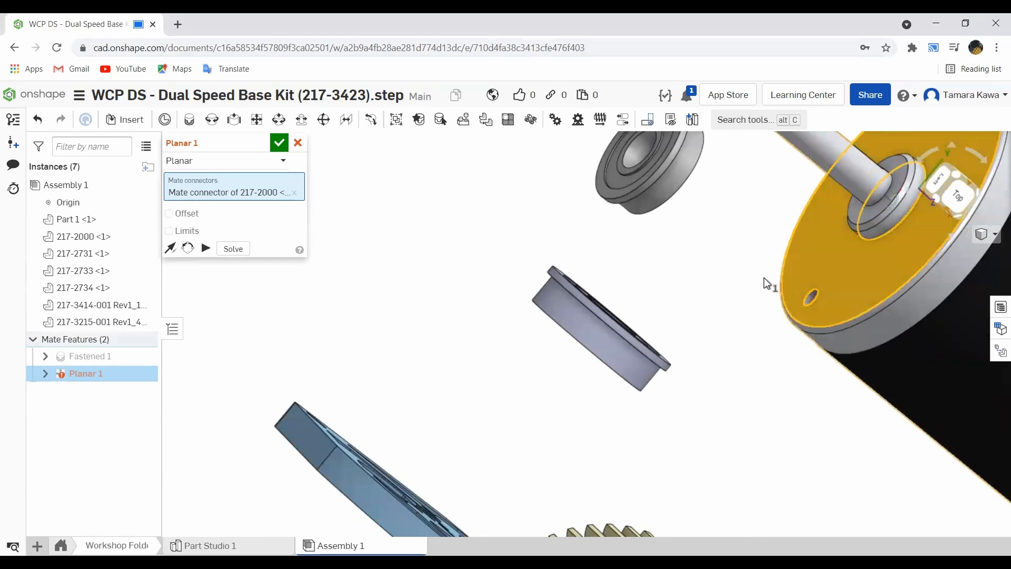
{"action": "scroll", "coordinate": [767, 281], "scroll_direction": "down", "scroll_amount": 8}
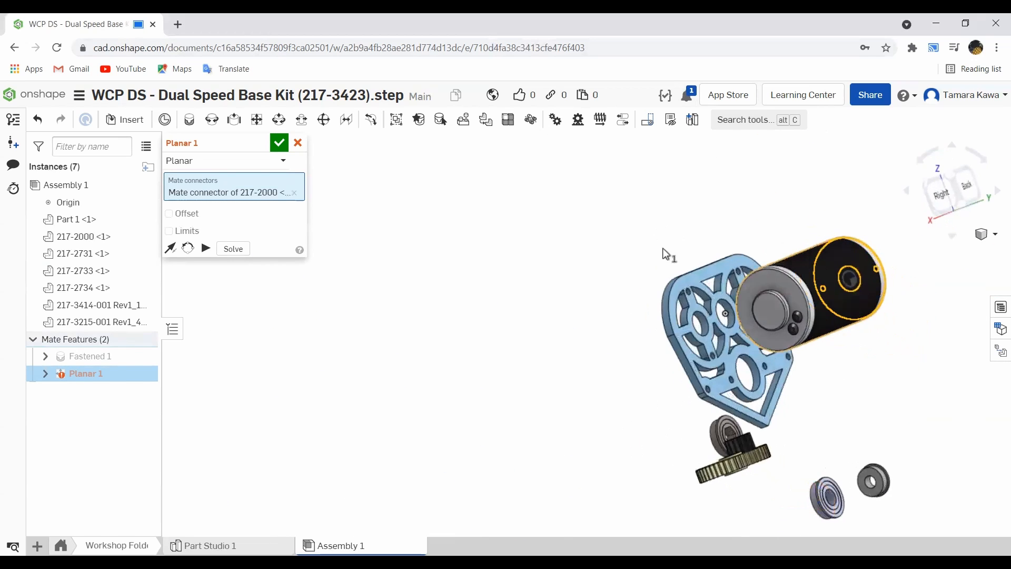
{"action": "scroll", "coordinate": [694, 308], "scroll_direction": "up", "scroll_amount": 5}
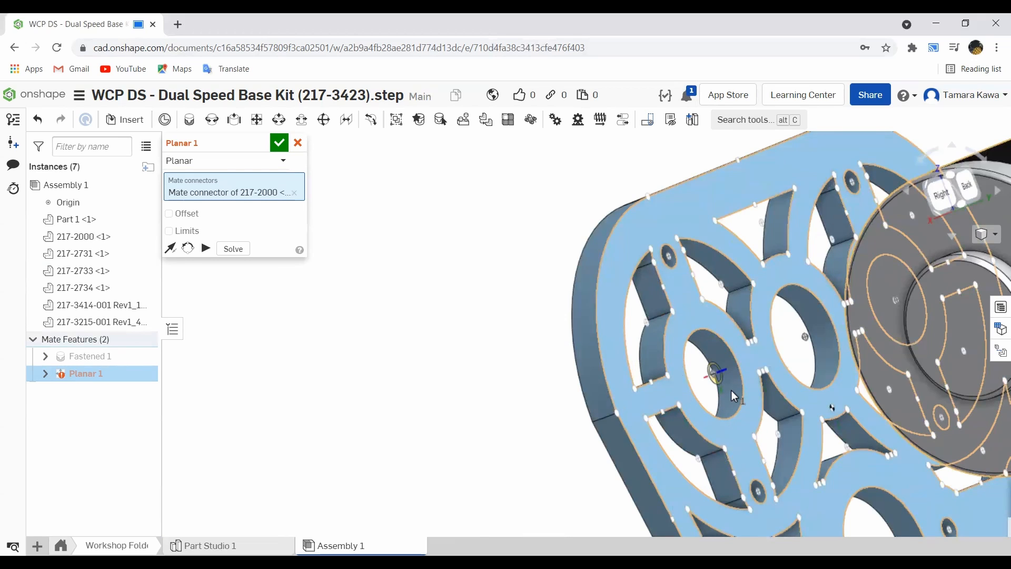
{"action": "scroll", "coordinate": [732, 390], "scroll_direction": "down", "scroll_amount": 3}
{"action": "right_click_drag", "start_coordinate": [722, 387], "coordinate": [744, 416]}
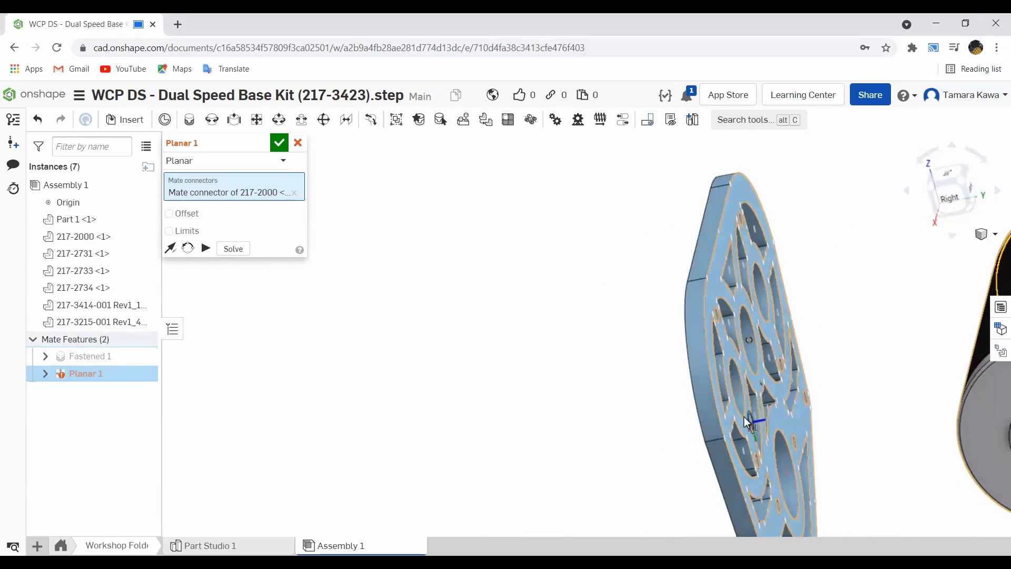
{"action": "scroll", "coordinate": [725, 397], "scroll_direction": "up", "scroll_amount": 5}
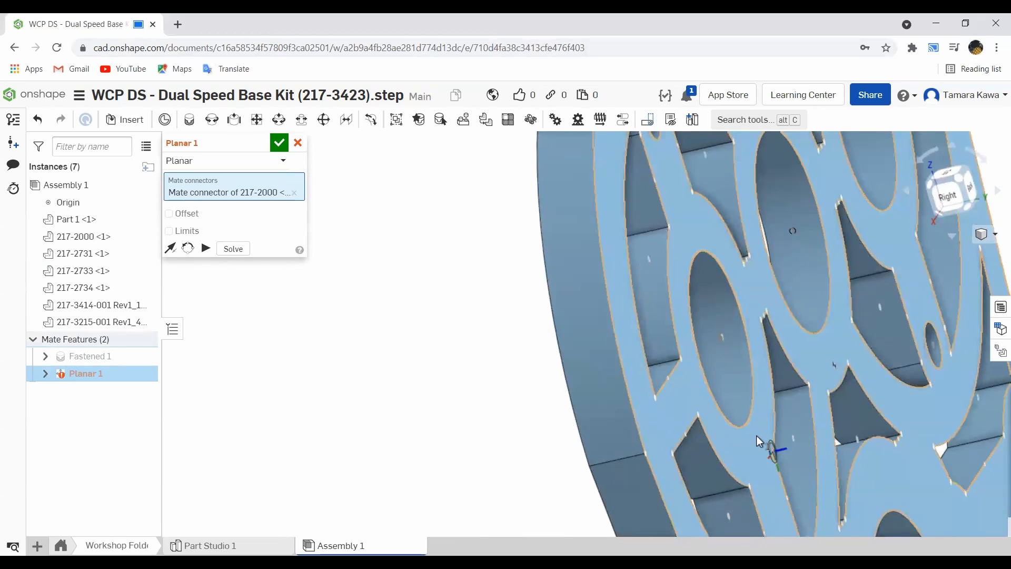
{"action": "left_click", "coordinate": [758, 370]}
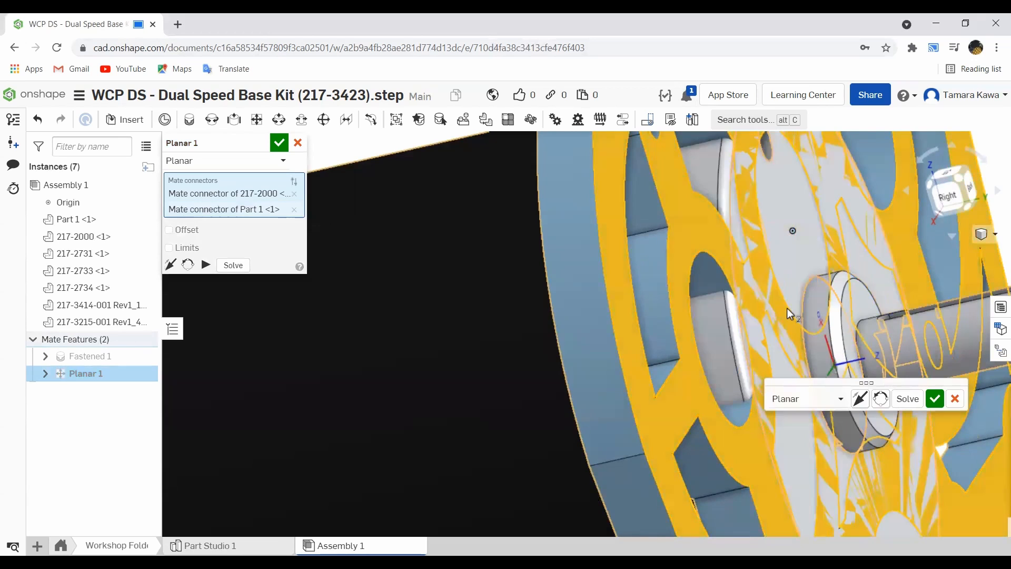
{"action": "scroll", "coordinate": [788, 308], "scroll_direction": "down", "scroll_amount": 6}
{"action": "mouse_move", "coordinate": [763, 312]}
{"action": "right_mouse_down"}
{"action": "mouse_move", "coordinate": [818, 302]}
{"action": "mouse_move", "coordinate": [780, 304]}
{"action": "right_mouse_up"}
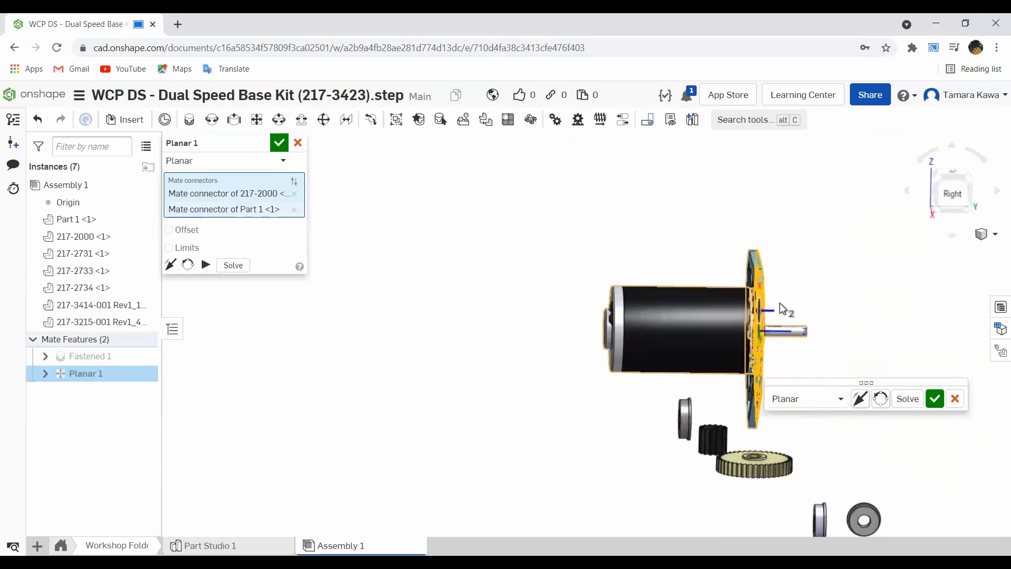
{"action": "left_click", "coordinate": [170, 264]}
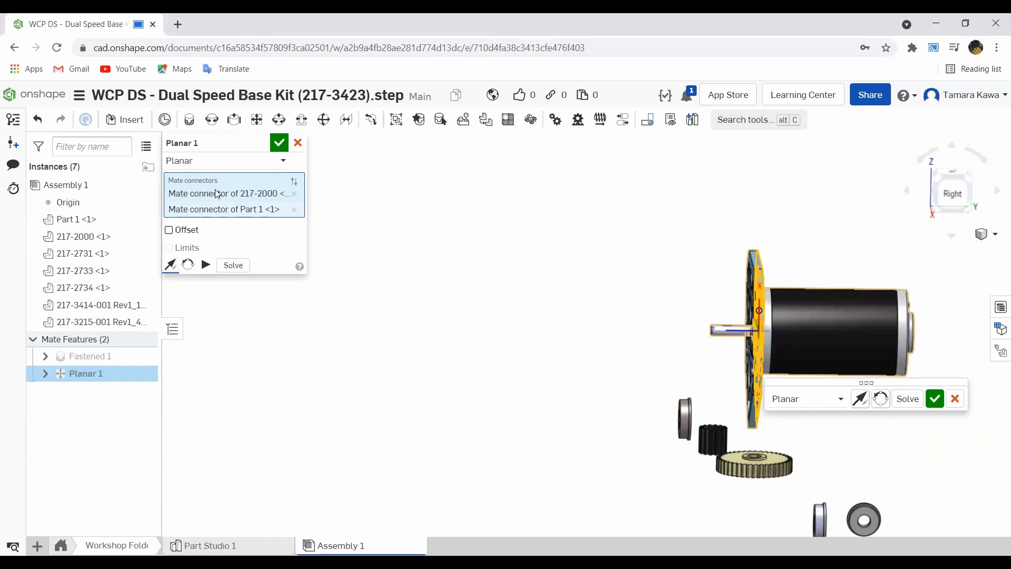
{"action": "left_click", "coordinate": [280, 151]}
- Move the motor near the plate's right bore and align its shaft concentrically with that bore using a Cylindrical mate
{"action": "right_click_drag", "start_coordinate": [659, 301], "coordinate": [709, 304]}
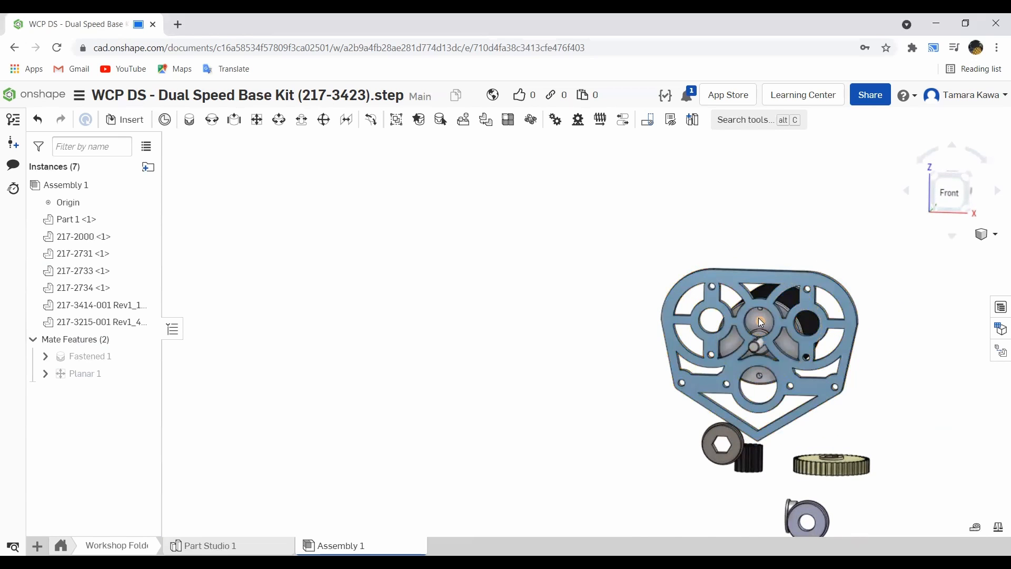
{"action": "left_click_drag", "start_coordinate": [730, 342], "coordinate": [731, 314]}
{"action": "right_click_drag", "start_coordinate": [732, 314], "coordinate": [800, 295]}
{"action": "left_click_drag", "start_coordinate": [800, 295], "coordinate": [832, 309]}
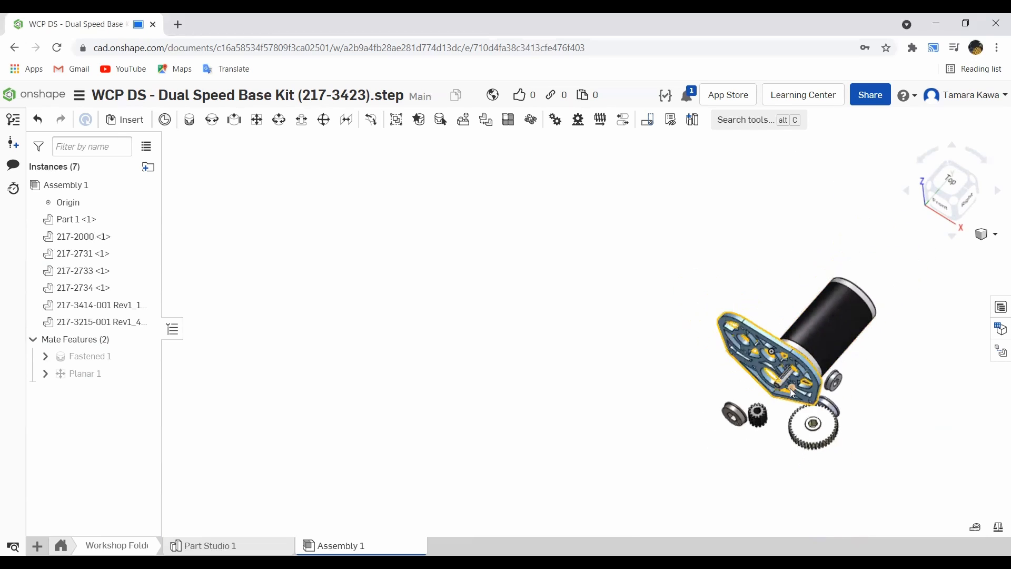
{"action": "scroll", "coordinate": [788, 387], "scroll_direction": "up", "scroll_amount": 4}
{"action": "right_click_drag", "start_coordinate": [787, 382], "coordinate": [807, 295]}
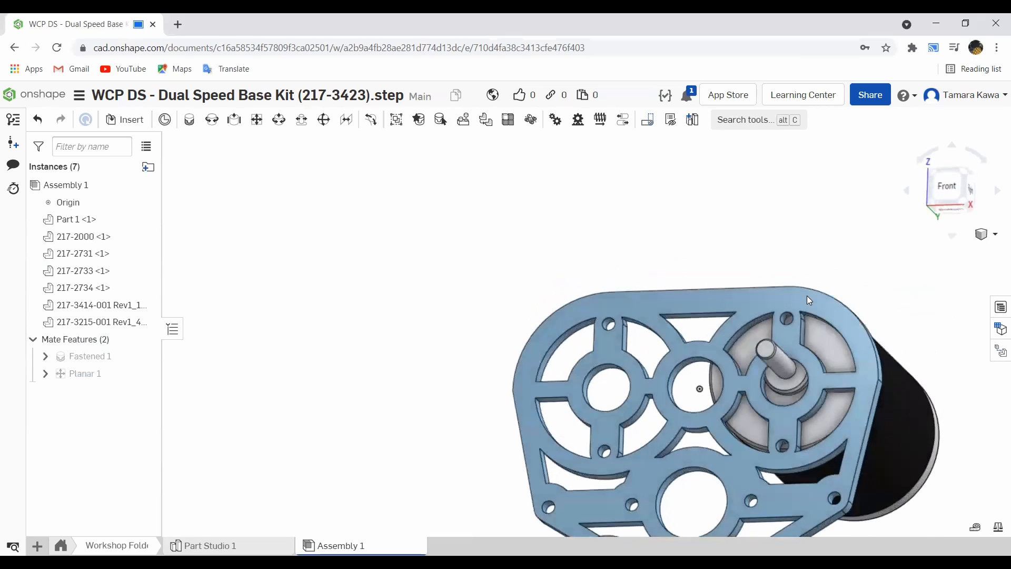
{"action": "scroll", "coordinate": [806, 323], "scroll_direction": "up", "scroll_amount": 3}
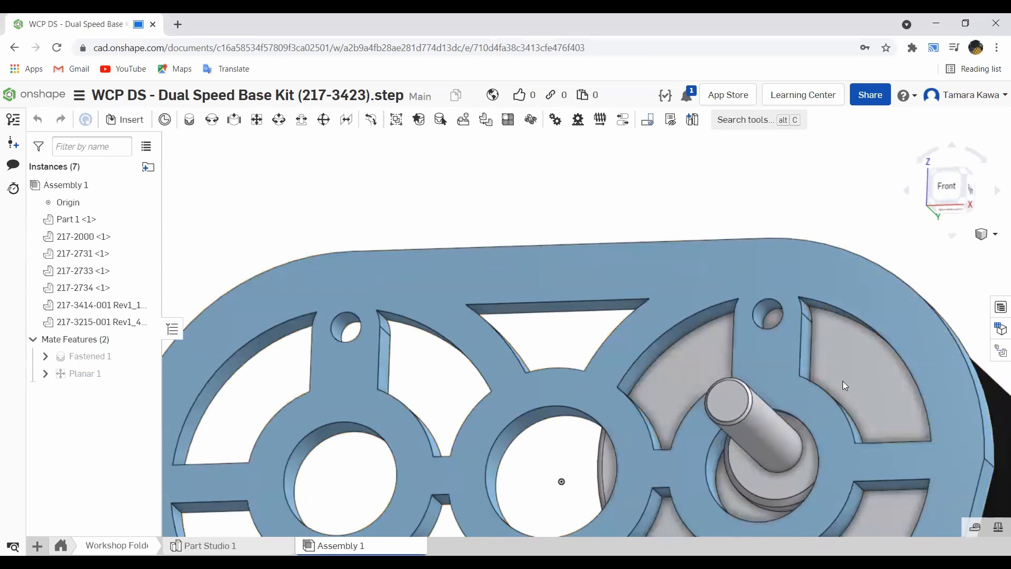
{"action": "left_click_drag", "start_coordinate": [832, 388], "coordinate": [803, 333]}
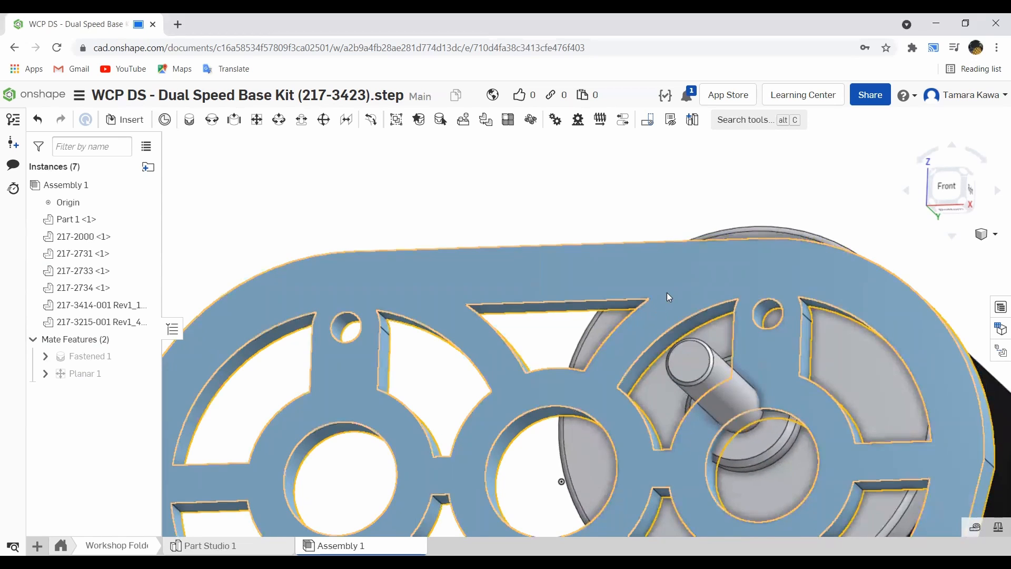
{"action": "left_click", "coordinate": [279, 120]}
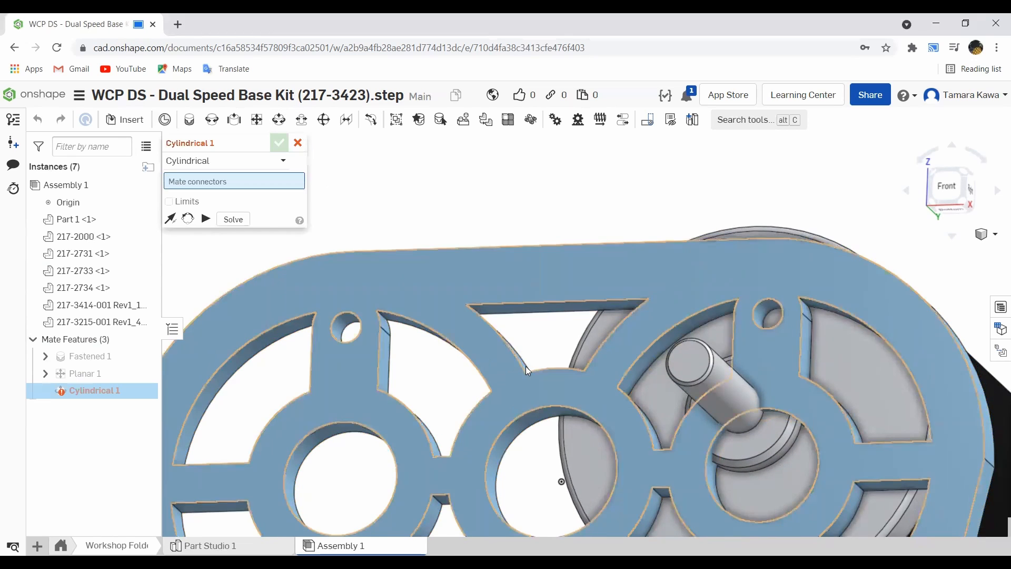
{"action": "scroll", "coordinate": [768, 421], "scroll_direction": "up", "scroll_amount": 4}
{"action": "right_click_drag", "start_coordinate": [792, 426], "coordinate": [773, 393]}
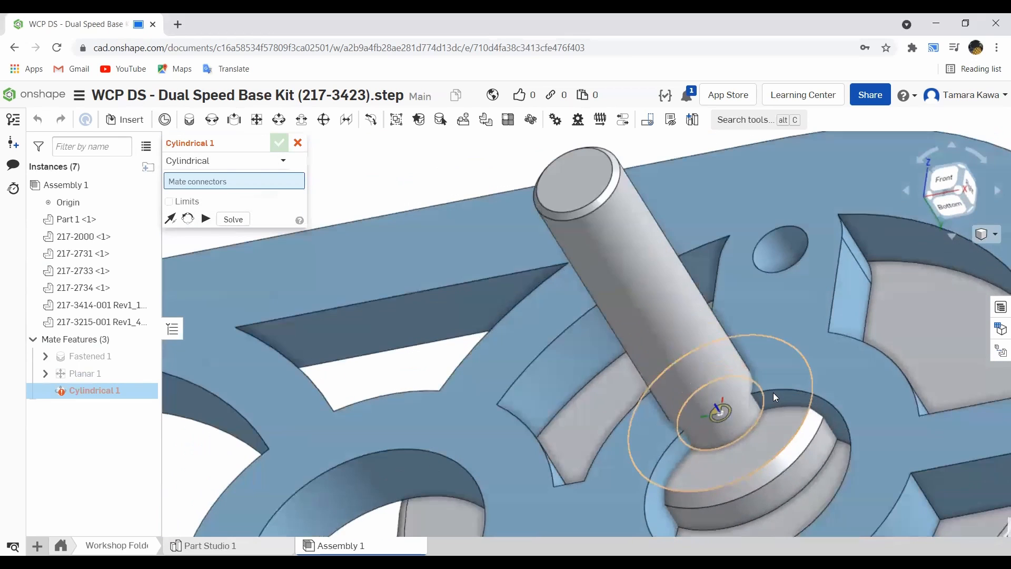
{"action": "left_click", "coordinate": [817, 476]}
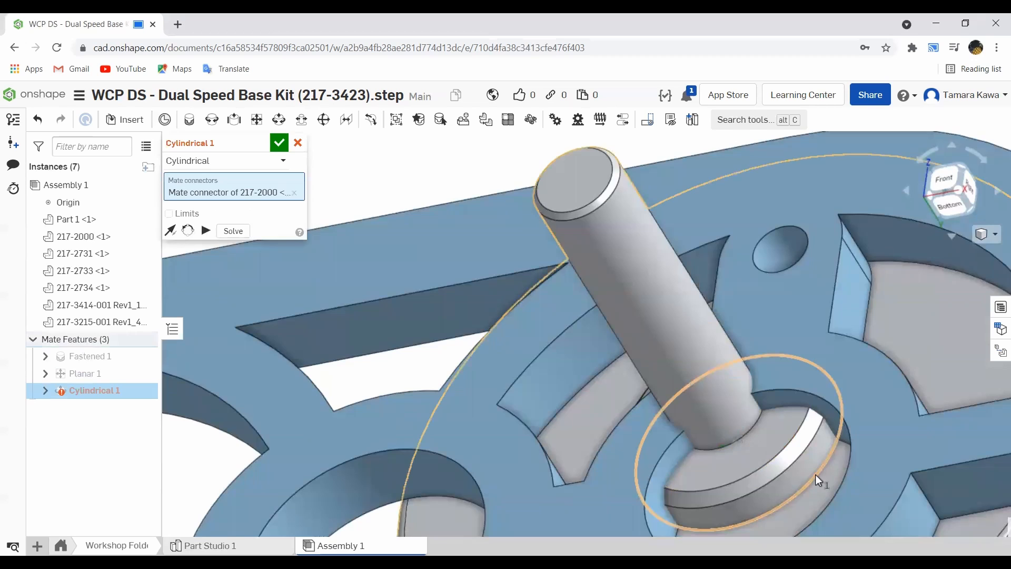
{"action": "scroll", "coordinate": [802, 451], "scroll_direction": "up", "scroll_amount": 3}
{"action": "scroll", "coordinate": [795, 460], "scroll_direction": "down", "scroll_amount": 6}
{"action": "right_click_drag", "start_coordinate": [794, 459], "coordinate": [774, 498]}
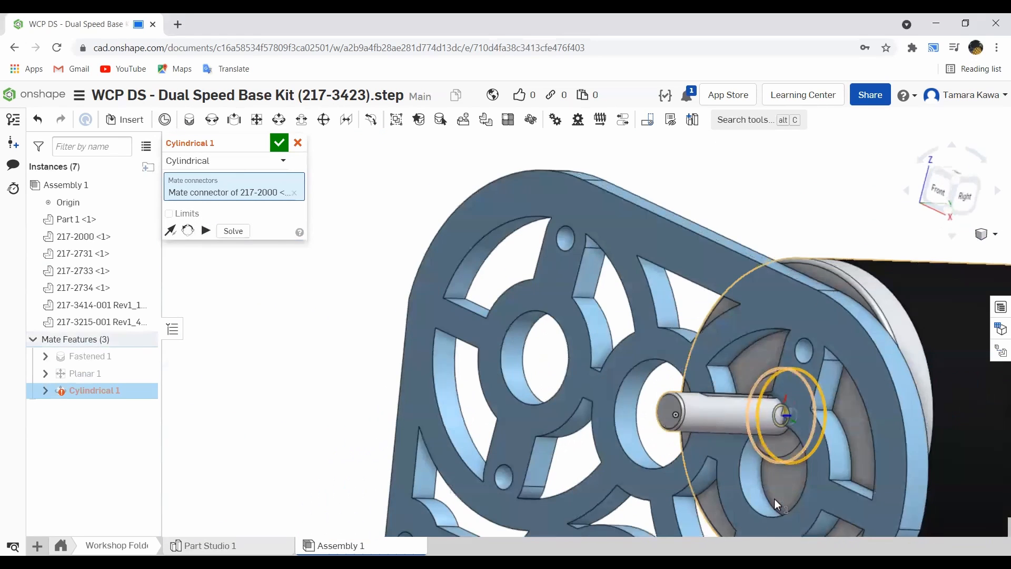
{"action": "scroll", "coordinate": [750, 488], "scroll_direction": "up", "scroll_amount": 5}
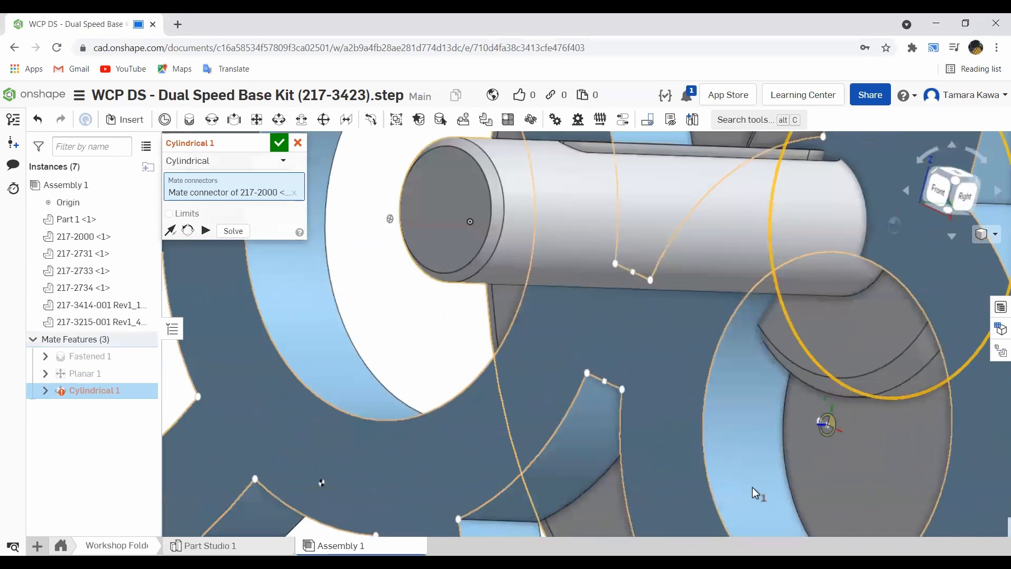
{"action": "left_click", "coordinate": [789, 475]}
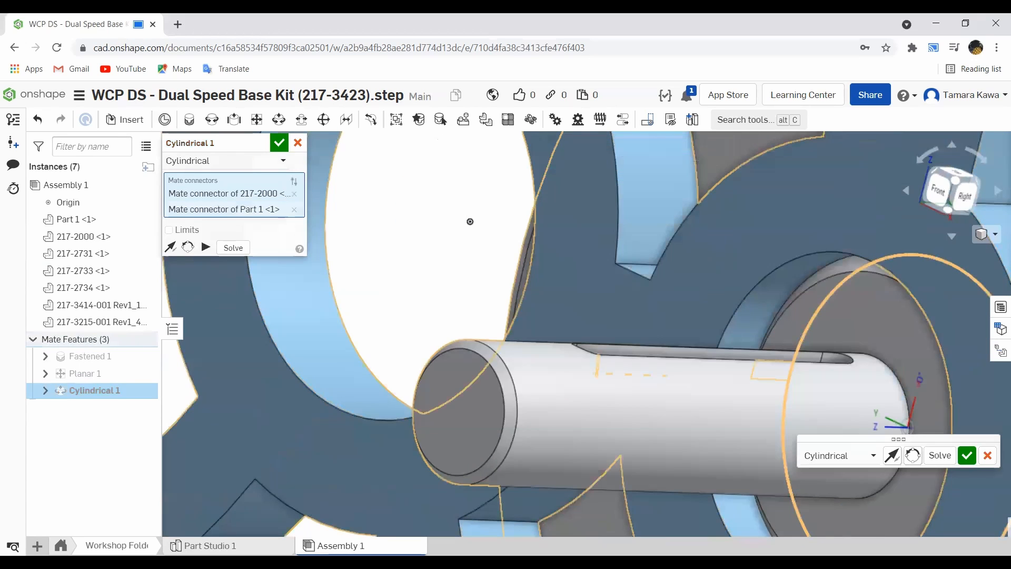
{"action": "left_click", "coordinate": [970, 459]}
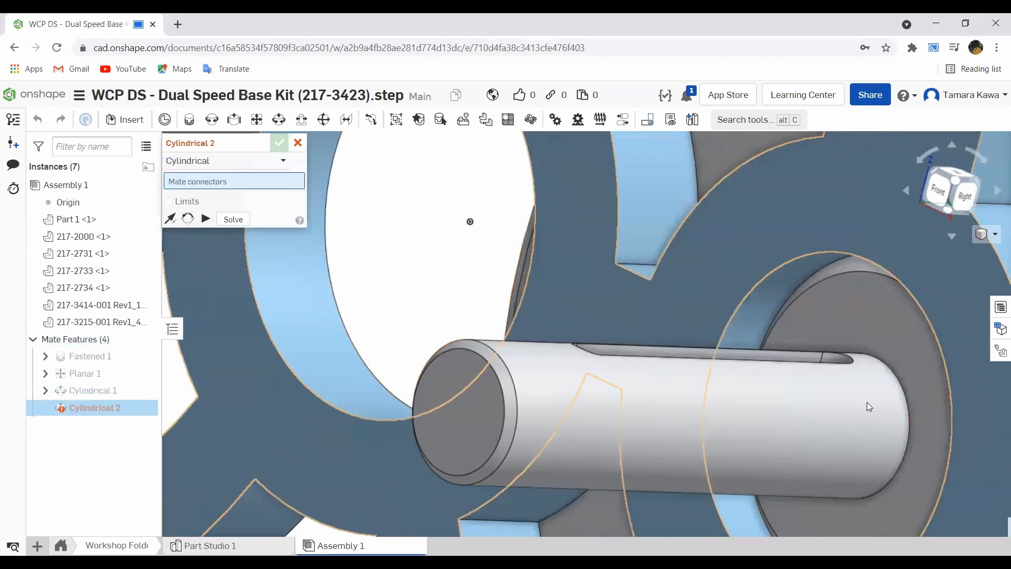
- Align a motor mounting hole with the matching plate hole using a second Cylindrical mate, then cancel the next mate
{"action": "scroll", "coordinate": [797, 343], "scroll_direction": "down", "scroll_amount": 2}
{"action": "scroll", "coordinate": [797, 345], "scroll_direction": "down", "scroll_amount": 3}
{"action": "right_click_drag", "start_coordinate": [796, 344], "coordinate": [829, 348]}
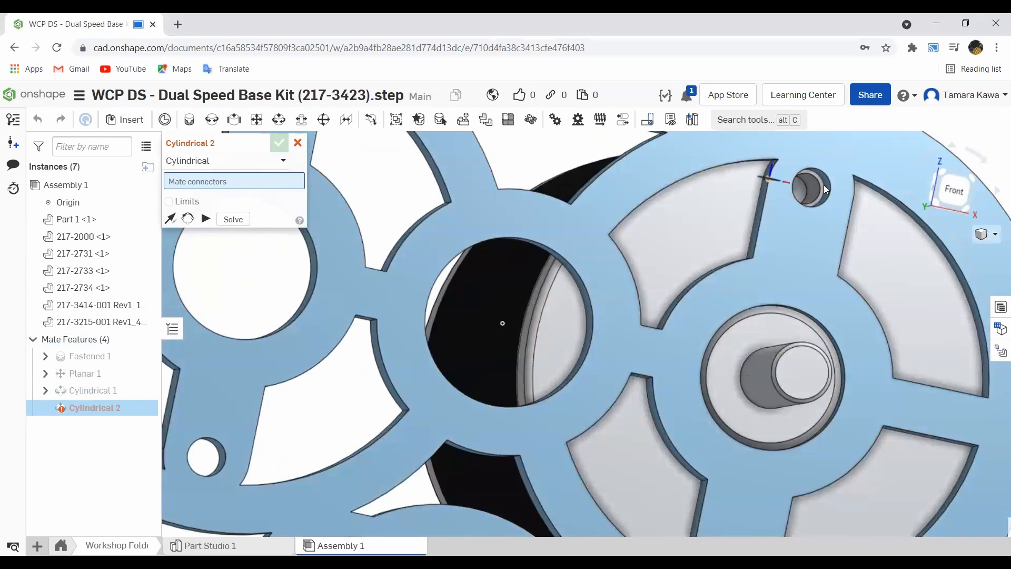
{"action": "scroll", "coordinate": [815, 182], "scroll_direction": "up", "scroll_amount": 6}
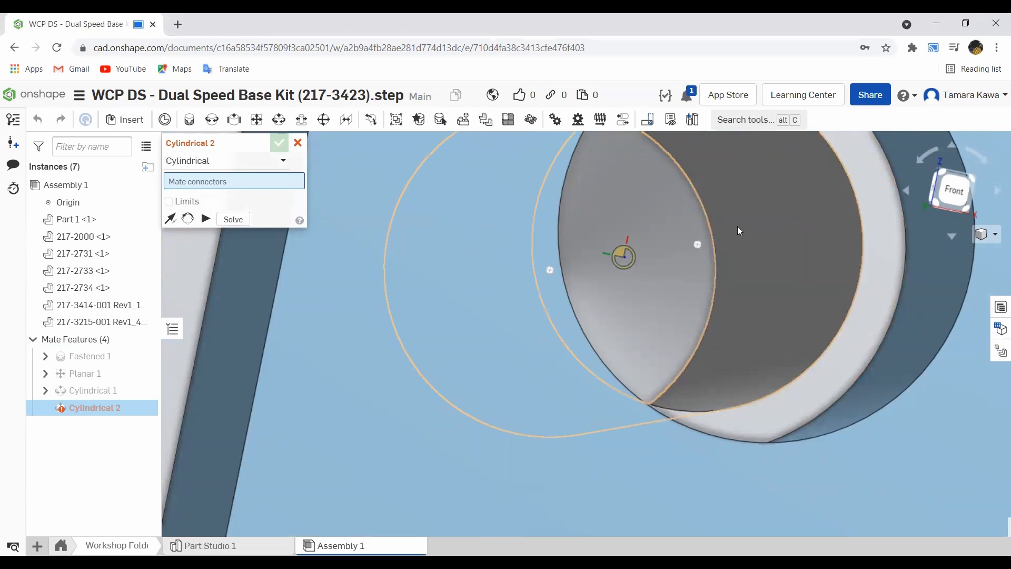
{"action": "left_click", "coordinate": [774, 223]}
{"action": "scroll", "coordinate": [774, 222], "scroll_direction": "up", "scroll_amount": 1}
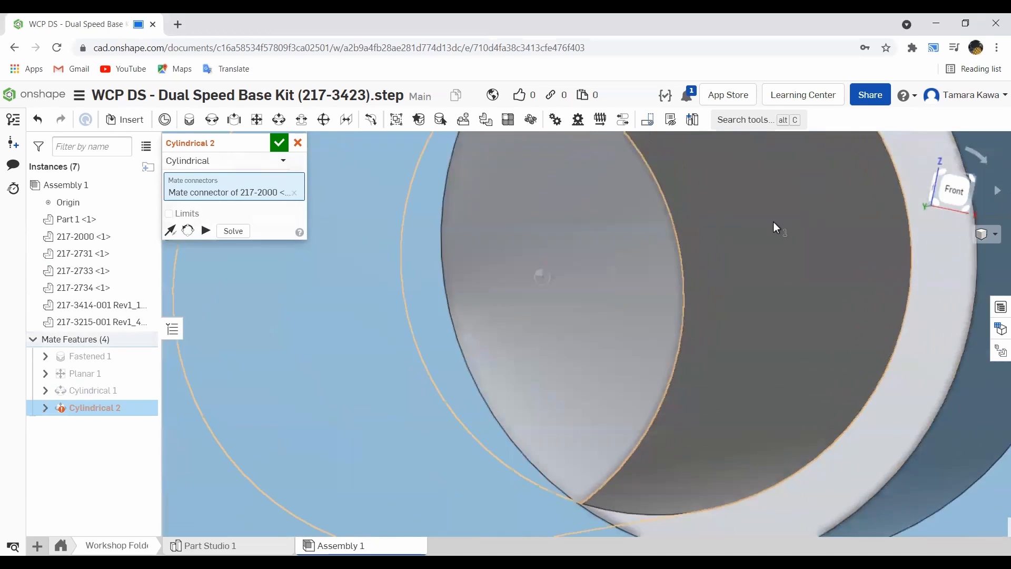
{"action": "scroll", "coordinate": [774, 222], "scroll_direction": "down", "scroll_amount": 5}
{"action": "scroll", "coordinate": [832, 220], "scroll_direction": "up", "scroll_amount": 3}
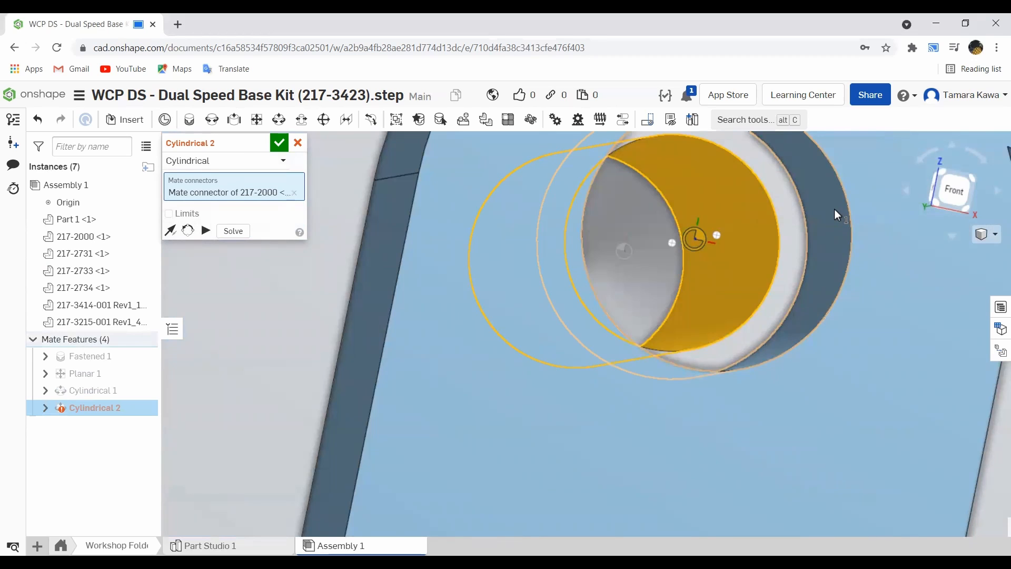
{"action": "left_click", "coordinate": [830, 213]}
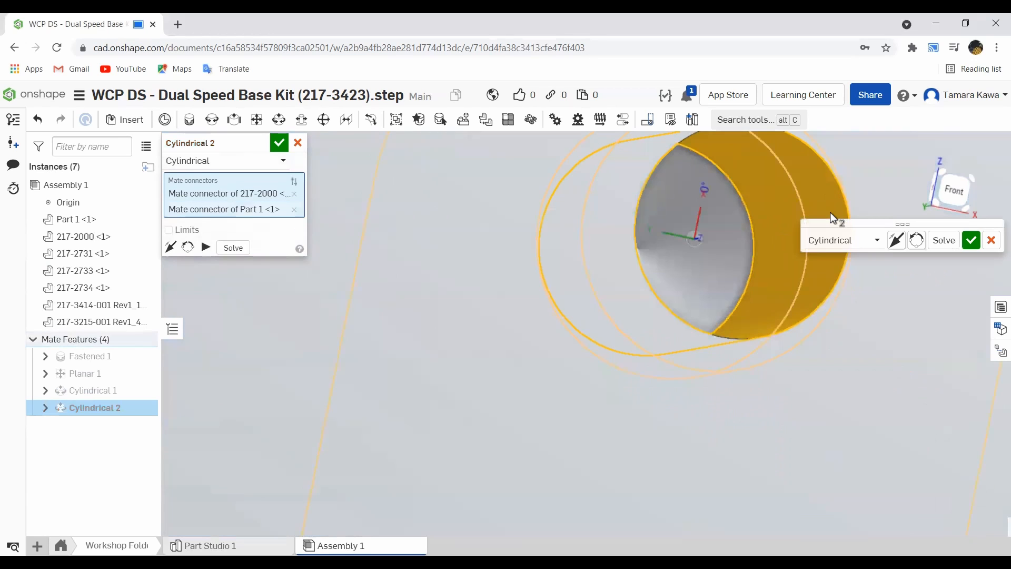
{"action": "left_click", "coordinate": [972, 240]}
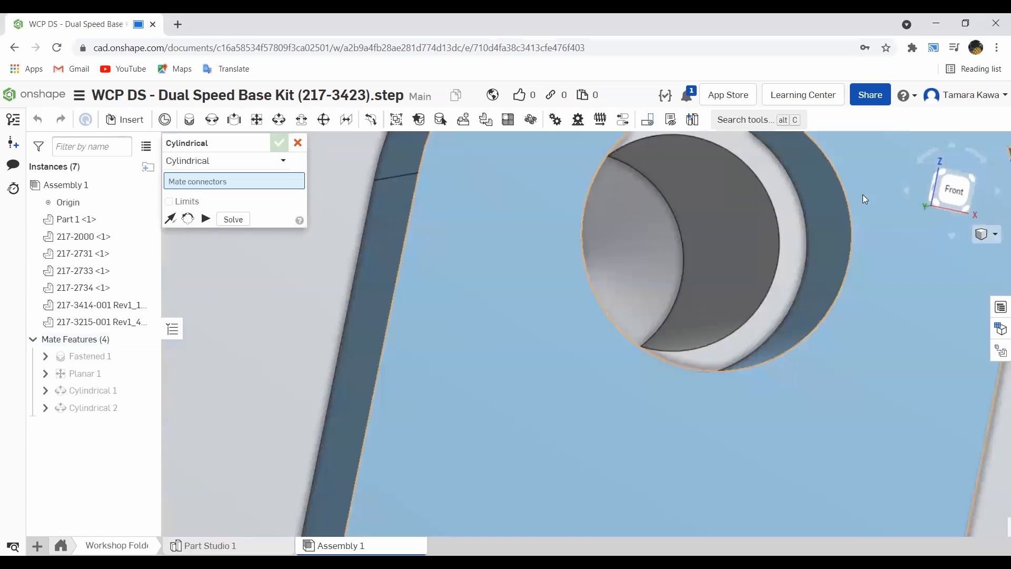
{"action": "scroll", "coordinate": [675, 163], "scroll_direction": "up", "scroll_amount": 3}
{"action": "scroll", "coordinate": [676, 167], "scroll_direction": "down", "scroll_amount": 3}
{"action": "left_click", "coordinate": [298, 142]}
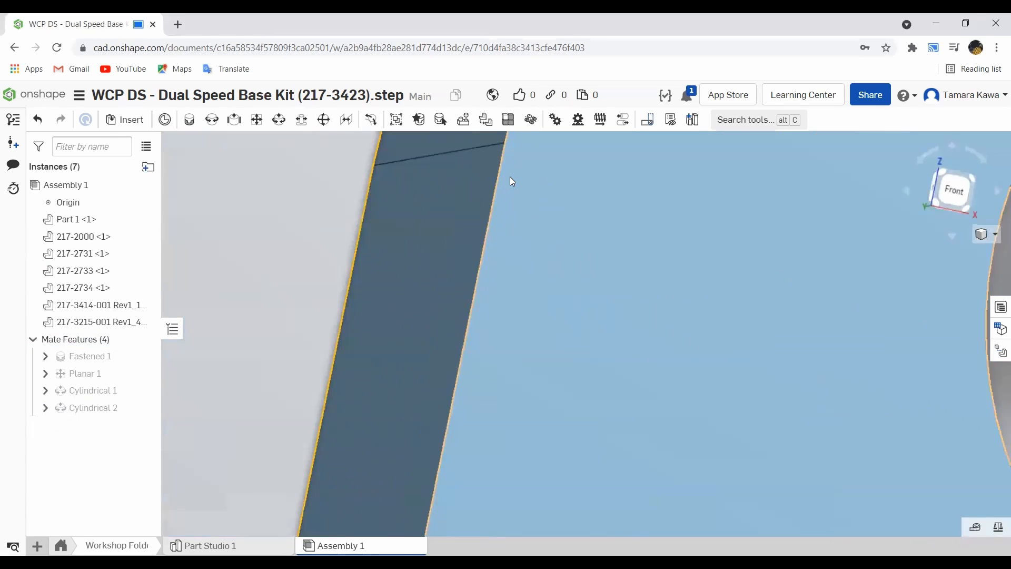
- Examine the motor mounted on the plate from the front view
{"action": "scroll", "coordinate": [510, 176], "scroll_direction": "down", "scroll_amount": 5}
{"action": "right_click_drag", "start_coordinate": [510, 176], "coordinate": [701, 230]}
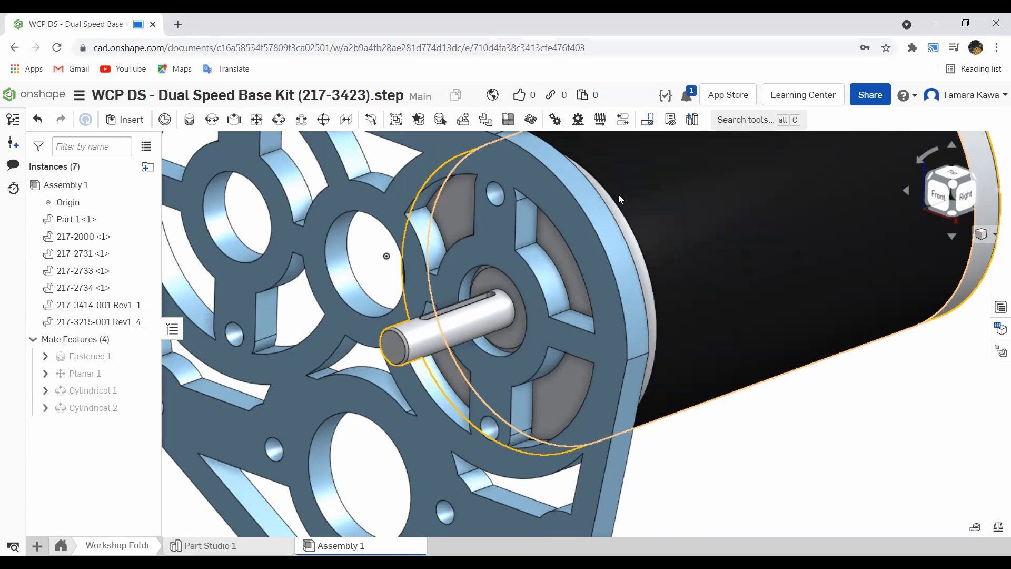
{"action": "key", "text": "shift+1"}
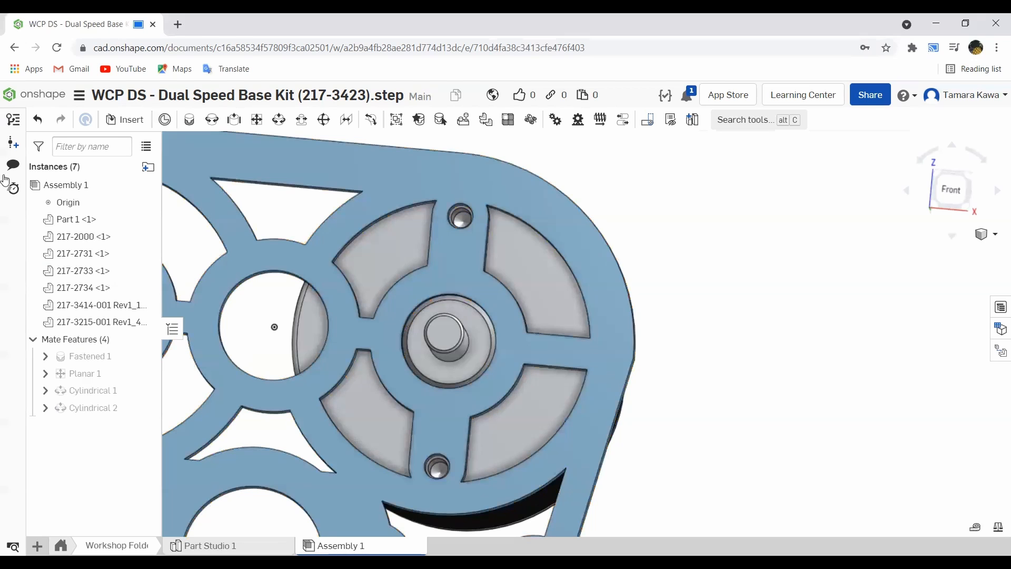
- Inspect the plate and motor assembly and its mounting holes from several angles and zoom levels
{"action": "left_click", "coordinate": [421, 165]}
{"action": "scroll", "coordinate": [382, 214], "scroll_direction": "down", "scroll_amount": 2}
{"action": "scroll", "coordinate": [382, 214], "scroll_direction": "down", "scroll_amount": 3}
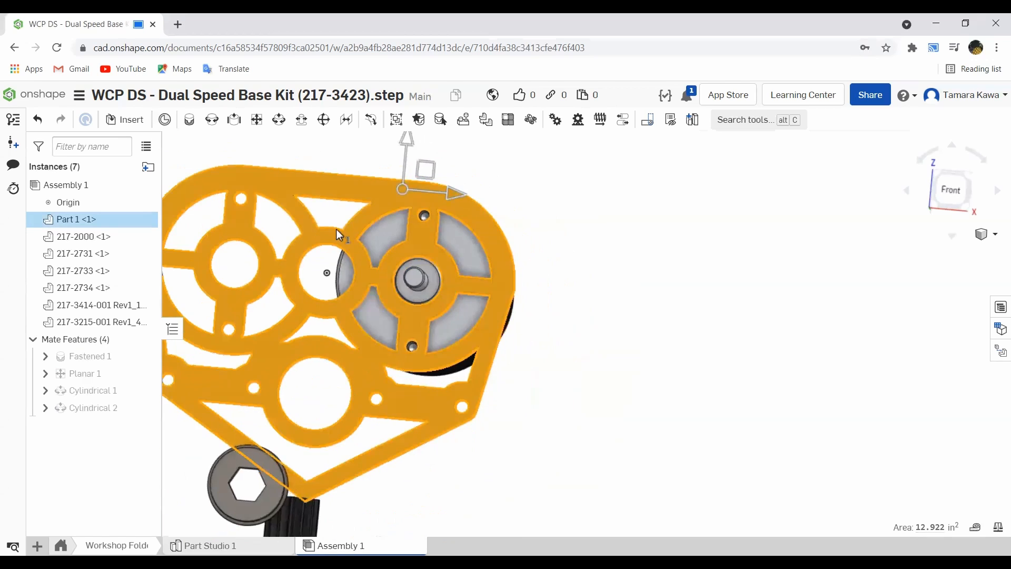
{"action": "right_click_drag", "start_coordinate": [336, 229], "coordinate": [259, 272]}
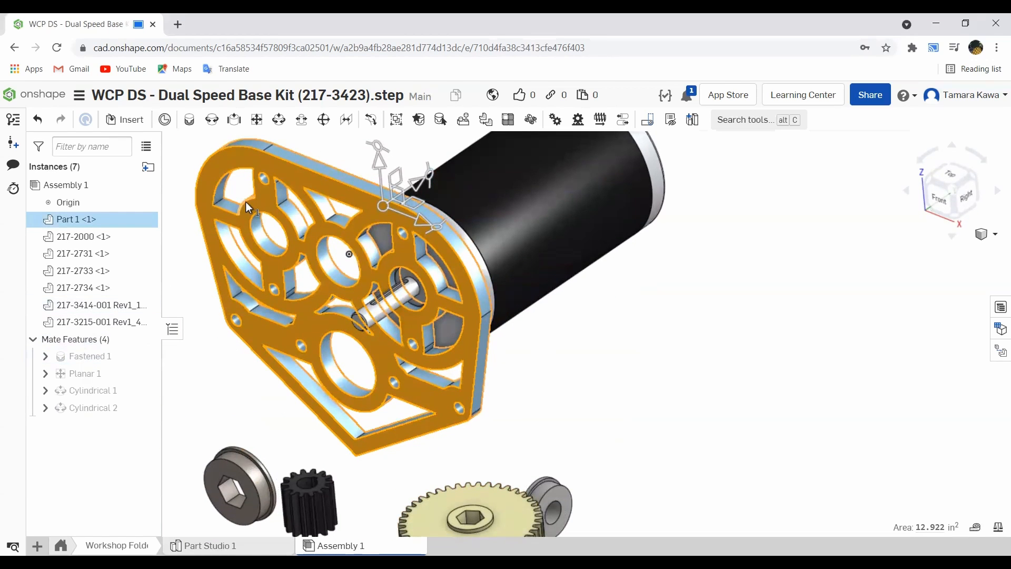
{"action": "left_click", "coordinate": [691, 290]}
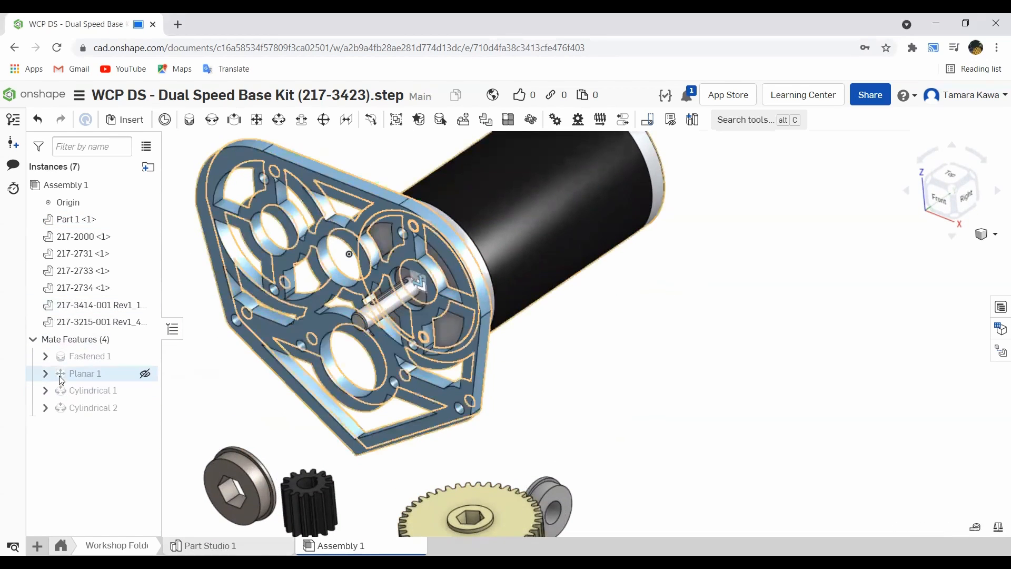
{"action": "right_click_drag", "start_coordinate": [373, 293], "coordinate": [406, 227]}
{"action": "scroll", "coordinate": [406, 233], "scroll_direction": "up", "scroll_amount": 4}
{"action": "scroll", "coordinate": [406, 236], "scroll_direction": "up", "scroll_amount": 4}
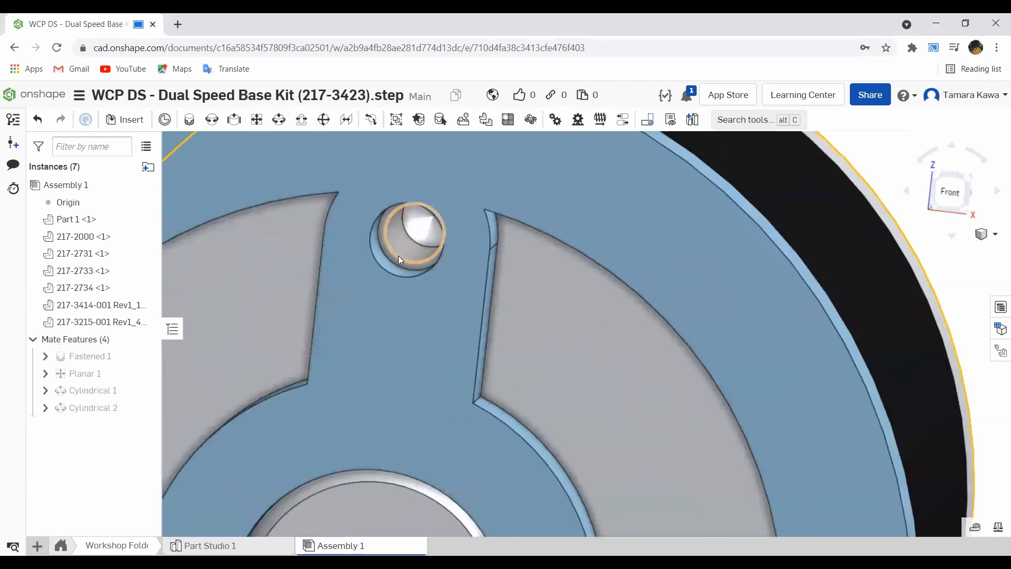
{"action": "scroll", "coordinate": [394, 264], "scroll_direction": "down", "scroll_amount": 3}
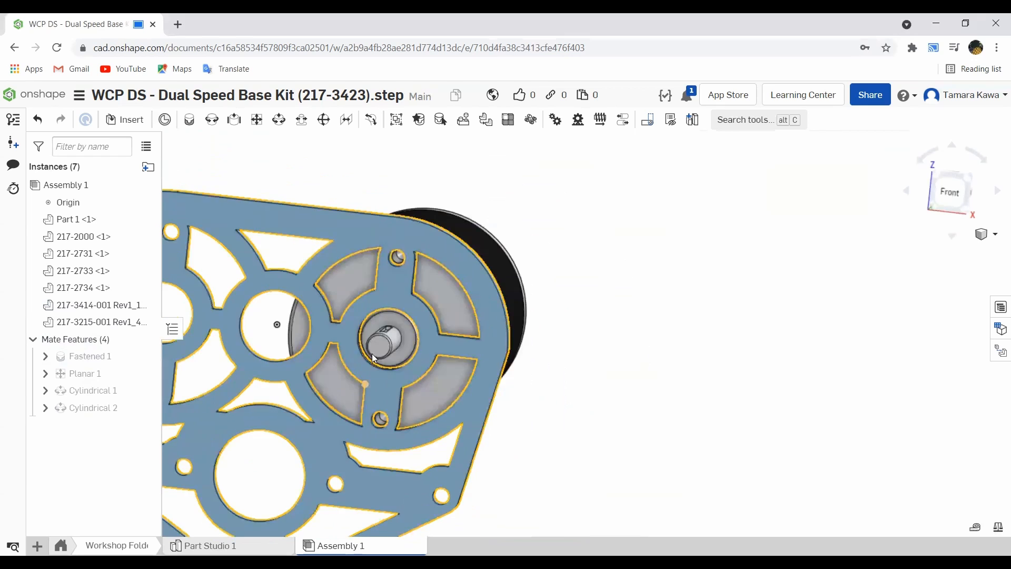
{"action": "scroll", "coordinate": [387, 339], "scroll_direction": "up", "scroll_amount": 3}
{"action": "right_click_drag", "start_coordinate": [336, 318], "coordinate": [334, 311]}
{"action": "scroll", "coordinate": [334, 311], "scroll_direction": "up", "scroll_amount": 3}
{"action": "scroll", "coordinate": [348, 305], "scroll_direction": "down", "scroll_amount": 6}
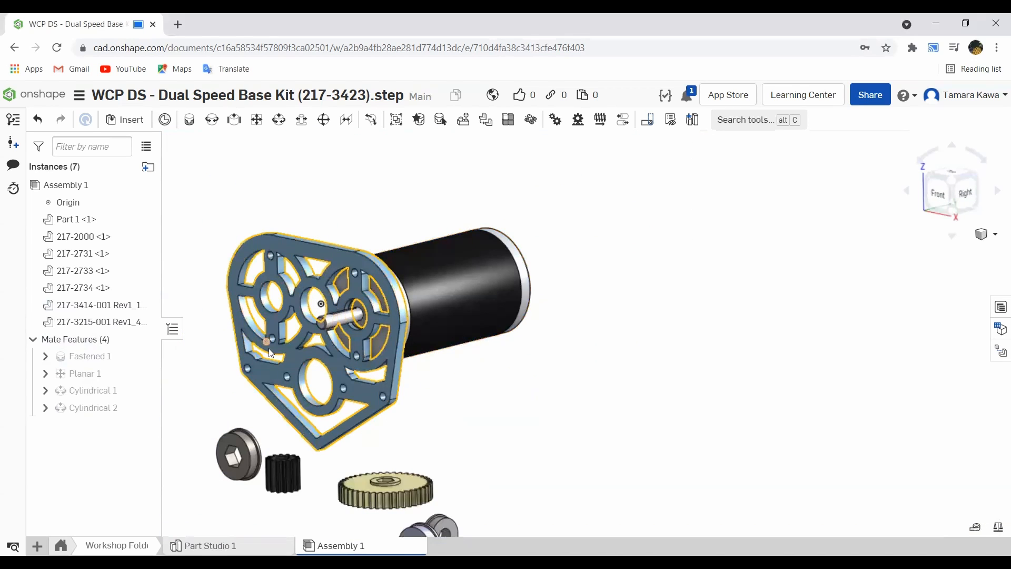
- Move the small pinion gear above the plate near the motor shaft
{"action": "left_click_drag", "start_coordinate": [282, 475], "coordinate": [307, 190]}
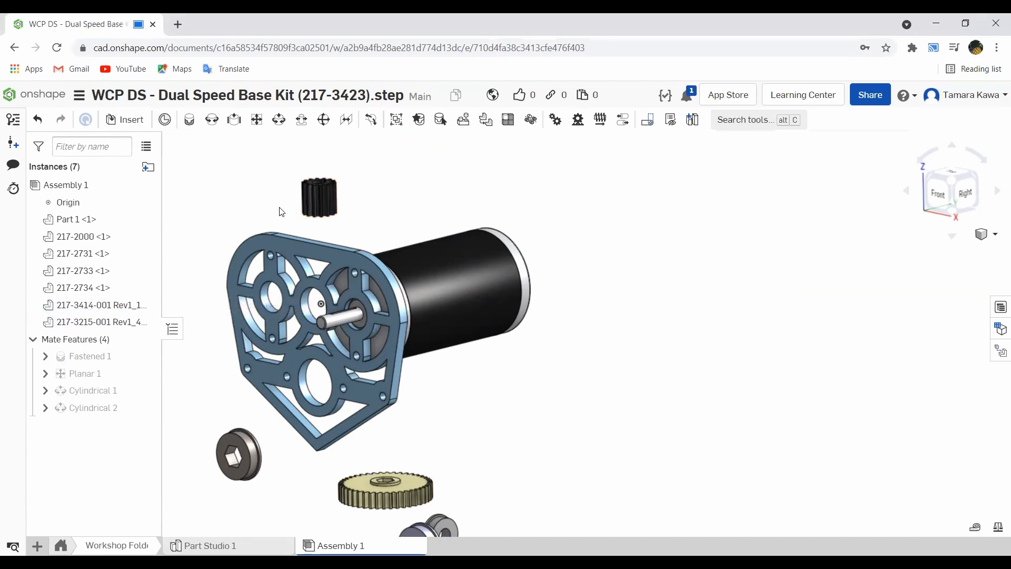
{"action": "scroll", "coordinate": [315, 202], "scroll_direction": "down", "scroll_amount": 1}
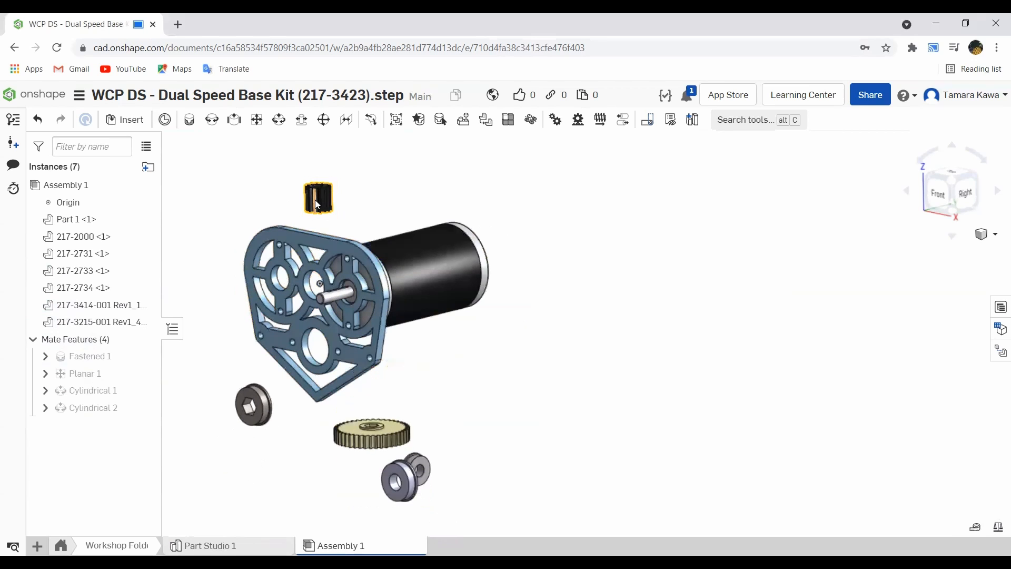
{"action": "scroll", "coordinate": [313, 198], "scroll_direction": "up", "scroll_amount": 3}
{"action": "scroll", "coordinate": [313, 198], "scroll_direction": "up", "scroll_amount": 2}
{"action": "right_click_drag", "start_coordinate": [296, 209], "coordinate": [300, 252]}
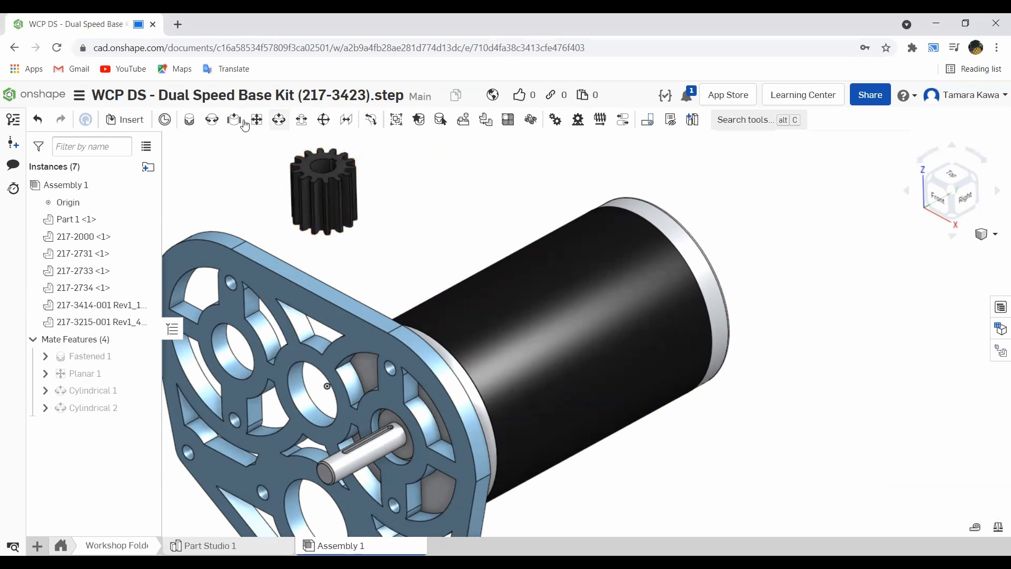
- Create a Revolute mate connecting the pinion's bore to the motor shaft
{"action": "left_click", "coordinate": [211, 121]}
{"action": "scroll", "coordinate": [318, 177], "scroll_direction": "up", "scroll_amount": 4}
{"action": "right_click_drag", "start_coordinate": [334, 169], "coordinate": [358, 195]}
{"action": "scroll", "coordinate": [364, 200], "scroll_direction": "up", "scroll_amount": 3}
{"action": "scroll", "coordinate": [367, 207], "scroll_direction": "down", "scroll_amount": 6}
{"action": "scroll", "coordinate": [364, 226], "scroll_direction": "up", "scroll_amount": 5}
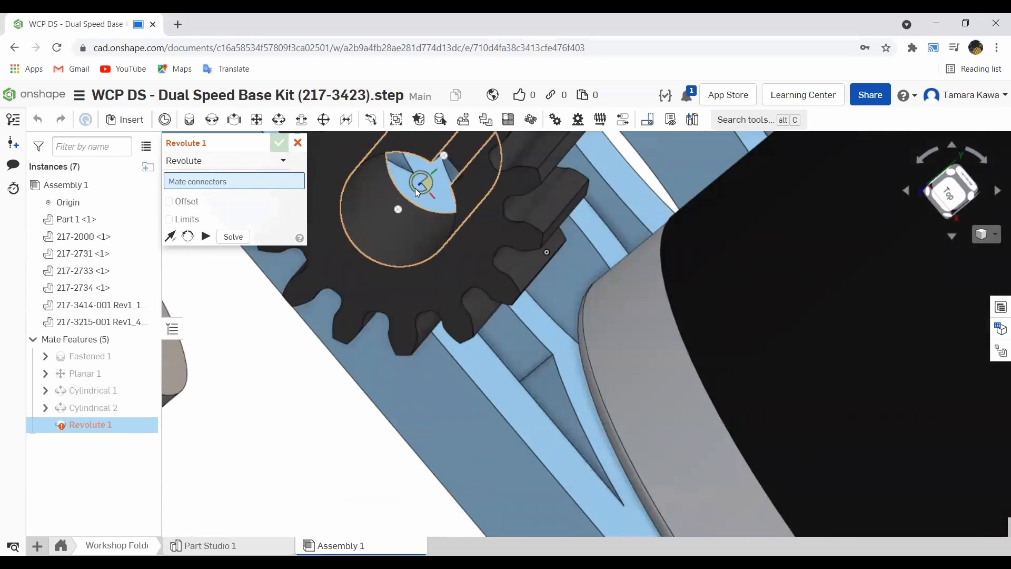
{"action": "left_click", "coordinate": [415, 188]}
{"action": "scroll", "coordinate": [355, 232], "scroll_direction": "down", "scroll_amount": 5}
{"action": "scroll", "coordinate": [355, 232], "scroll_direction": "down", "scroll_amount": 3}
{"action": "right_click_drag", "start_coordinate": [355, 232], "coordinate": [387, 248]}
{"action": "scroll", "coordinate": [363, 317], "scroll_direction": "up", "scroll_amount": 8}
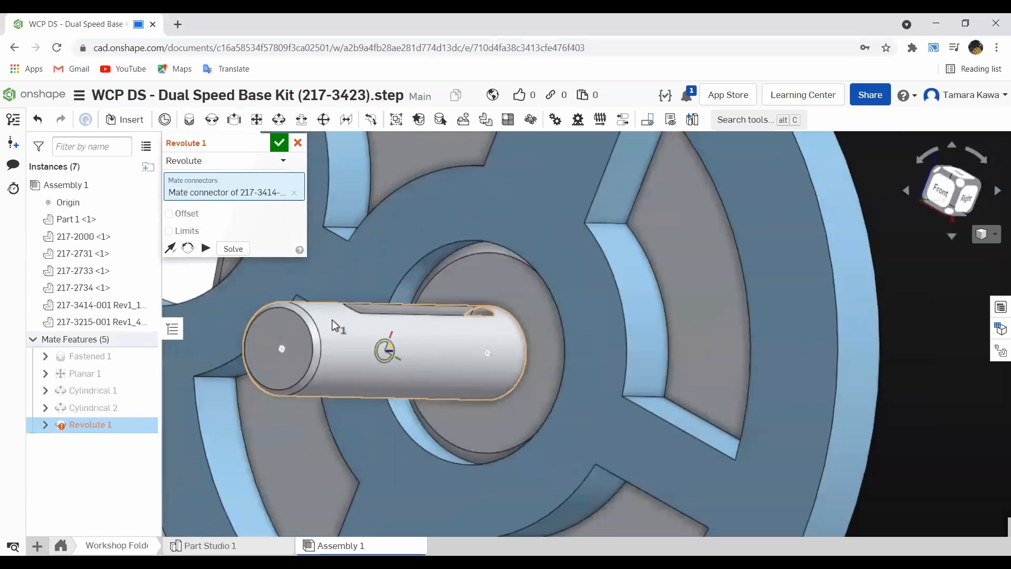
{"action": "left_click", "coordinate": [386, 345]}
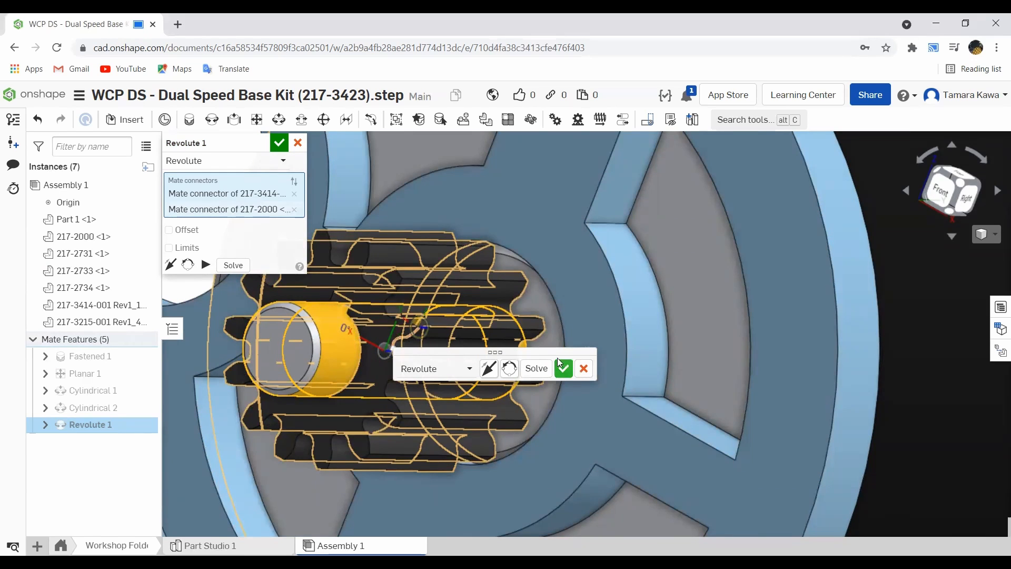
{"action": "right_click_drag", "start_coordinate": [356, 299], "coordinate": [312, 300]}
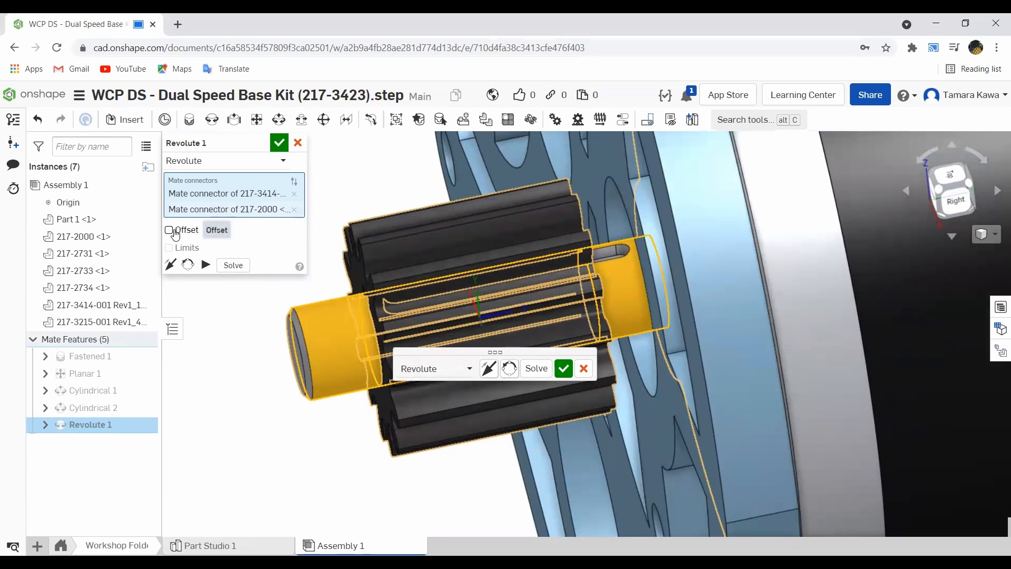
- Turn on the Revolute mate offset, set it to -0.25 in, and accept the mate
{"action": "left_click", "coordinate": [171, 230]}
{"action": "left_click", "coordinate": [197, 247]}
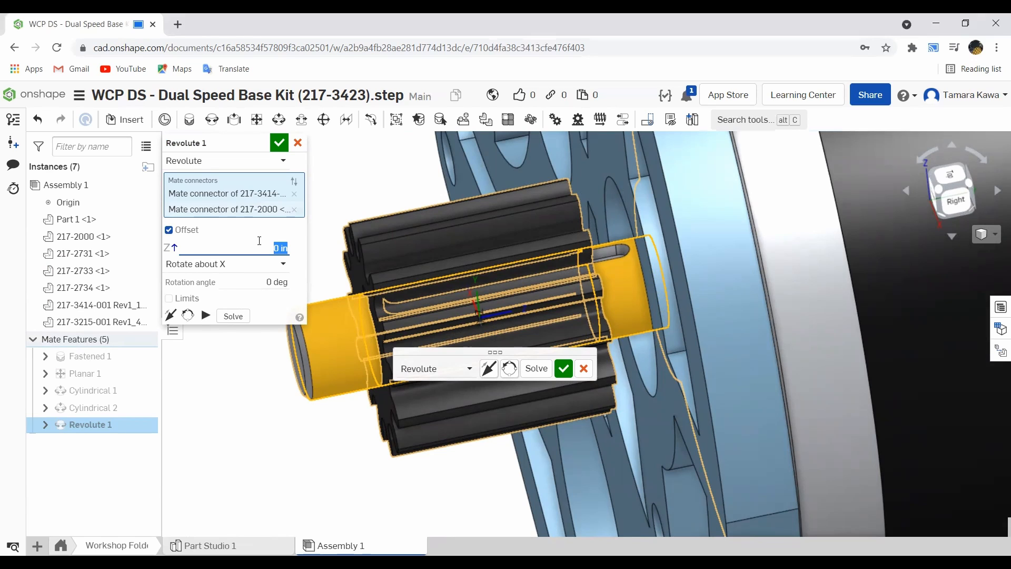
{"action": "type", "text": ".25 in"}
{"action": "key", "text": "Return"}
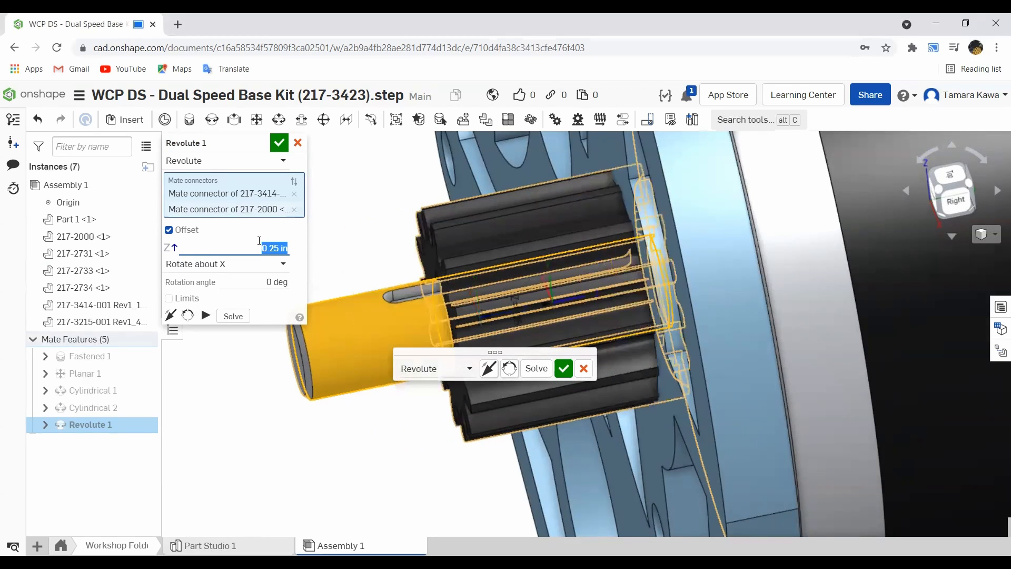
{"action": "left_click", "coordinate": [257, 249]}
{"action": "type", "text": "-"}
{"action": "key", "text": "Return"}
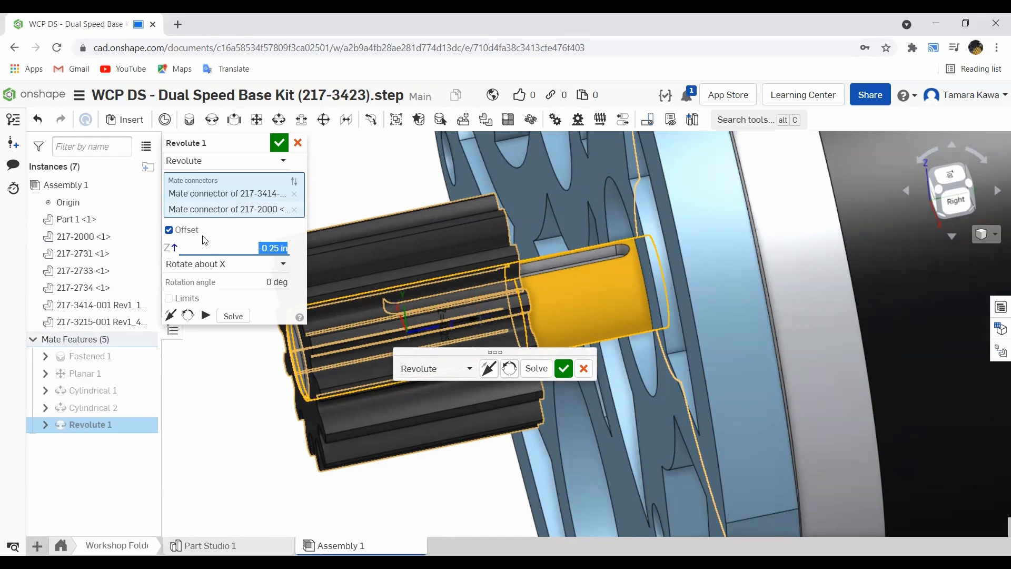
{"action": "left_click", "coordinate": [279, 146]}
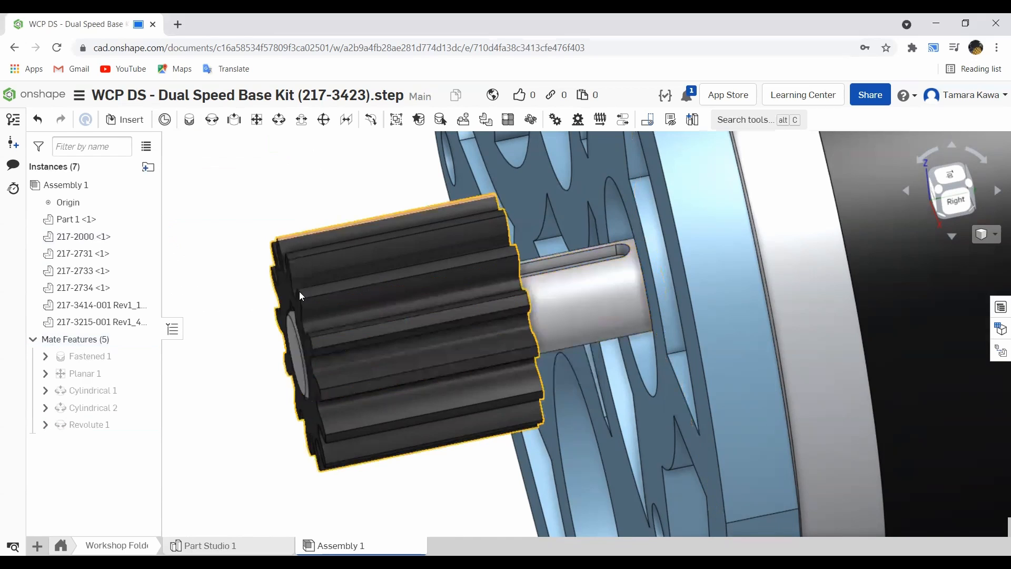
- Reopen the Revolute mate for editing and set its offset to 0 in
{"action": "scroll", "coordinate": [298, 289], "scroll_direction": "down", "scroll_amount": 3}
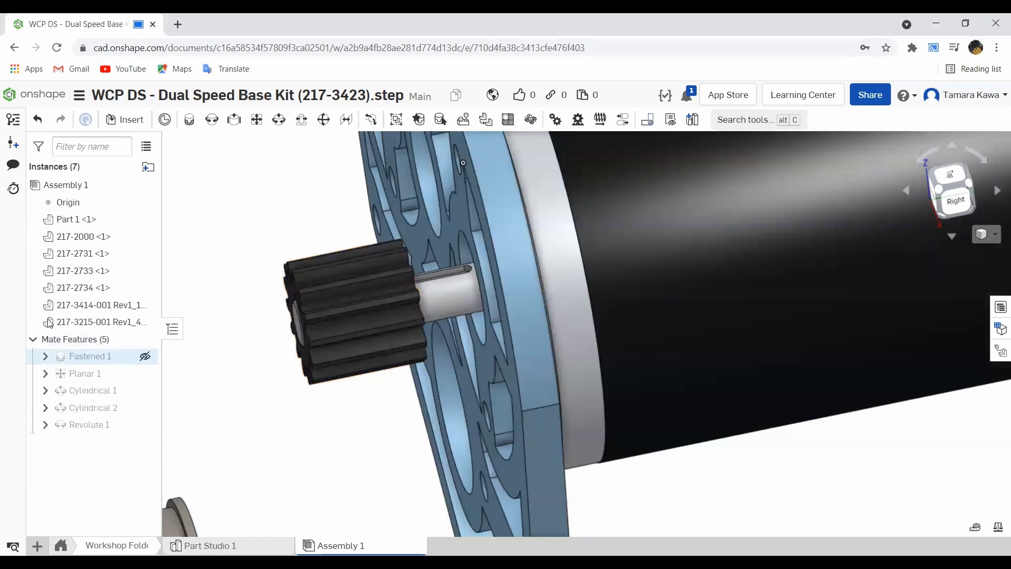
{"action": "right_click", "coordinate": [72, 426]}
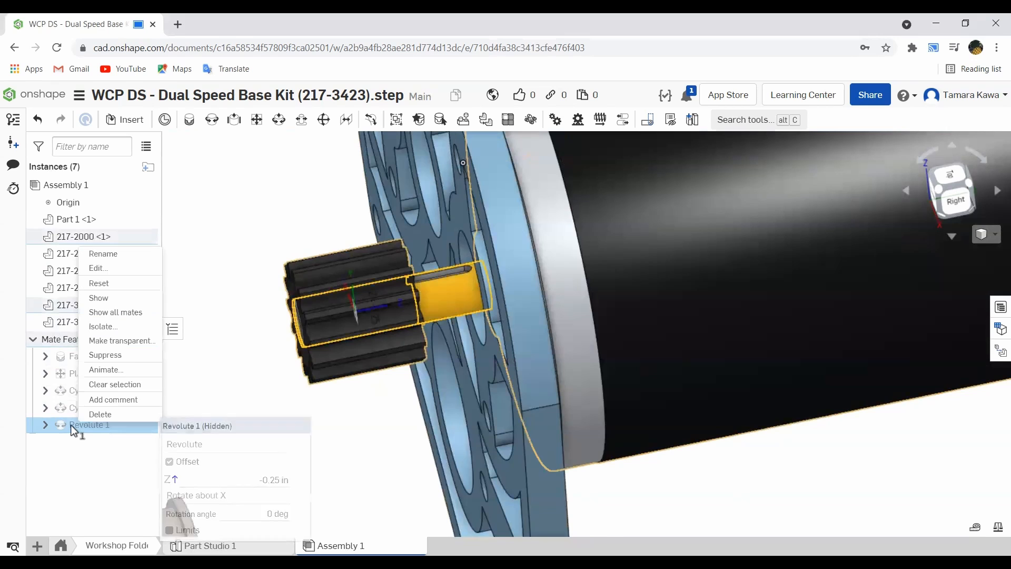
{"action": "left_click", "coordinate": [105, 267]}
{"action": "left_click", "coordinate": [250, 249]}
{"action": "type", "text": "0"}
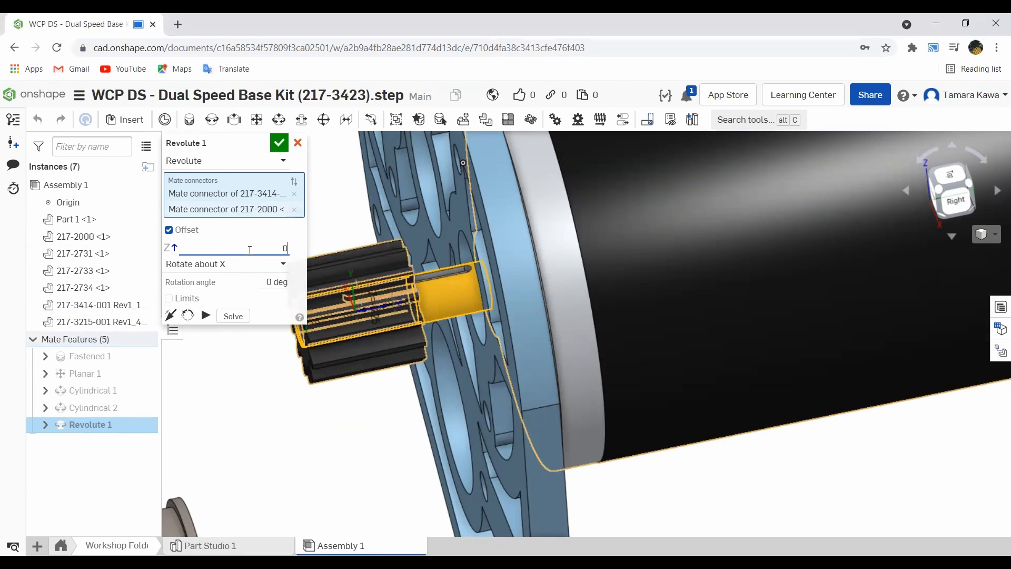
{"action": "key", "text": "Return"}
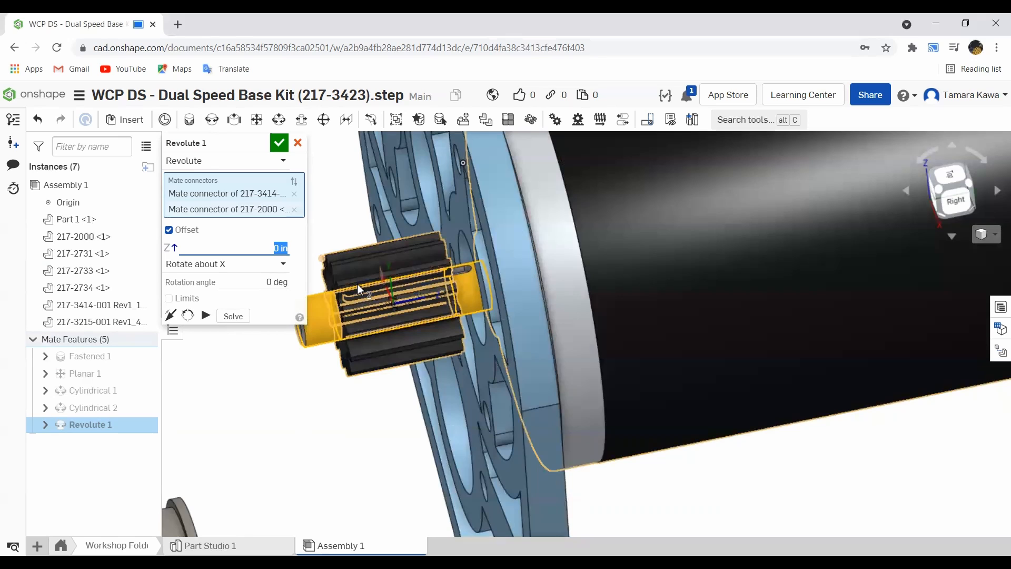
{"action": "left_click", "coordinate": [246, 262]}
{"action": "type", "text": "2"}
{"action": "key", "text": "Escape"}
- Change the Revolute mate's offset to -0.125 in and accept the edit
{"action": "left_click", "coordinate": [255, 247]}
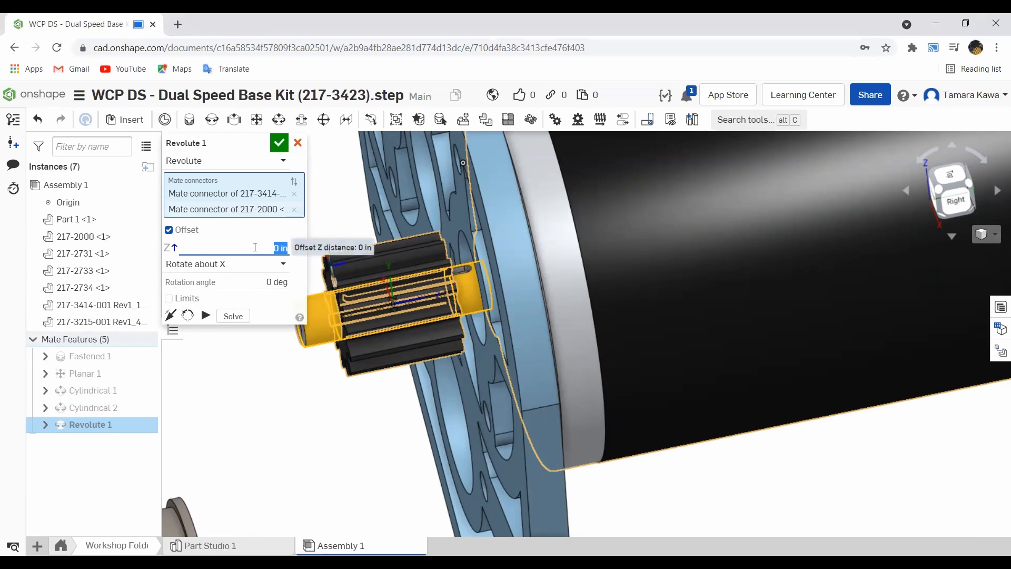
{"action": "type", "text": "-.25"}
{"action": "key", "text": "Return"}
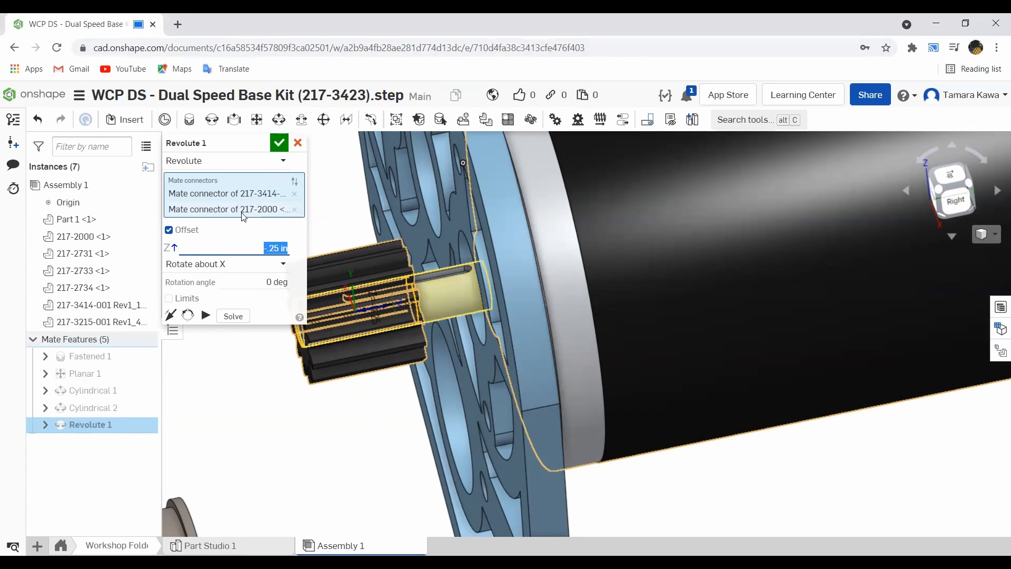
{"action": "type", "text": "-.125"}
{"action": "key", "text": "Return"}
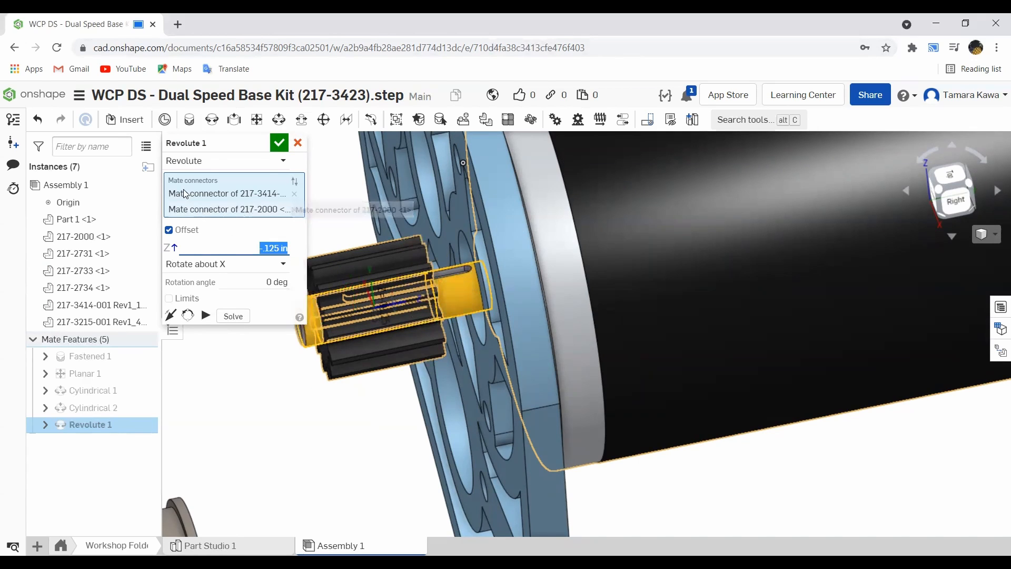
{"action": "left_click", "coordinate": [278, 150]}
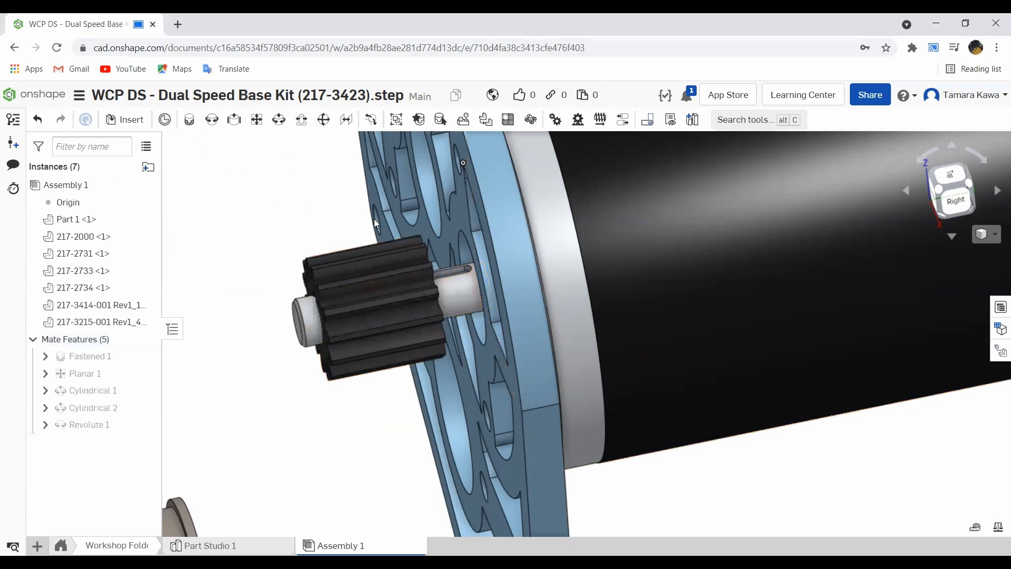
- Inspect the pinion's position on the motor shaft from the front and from a distance
{"action": "scroll", "coordinate": [369, 215], "scroll_direction": "up", "scroll_amount": 3}
{"action": "right_click_drag", "start_coordinate": [312, 251], "coordinate": [385, 239]}
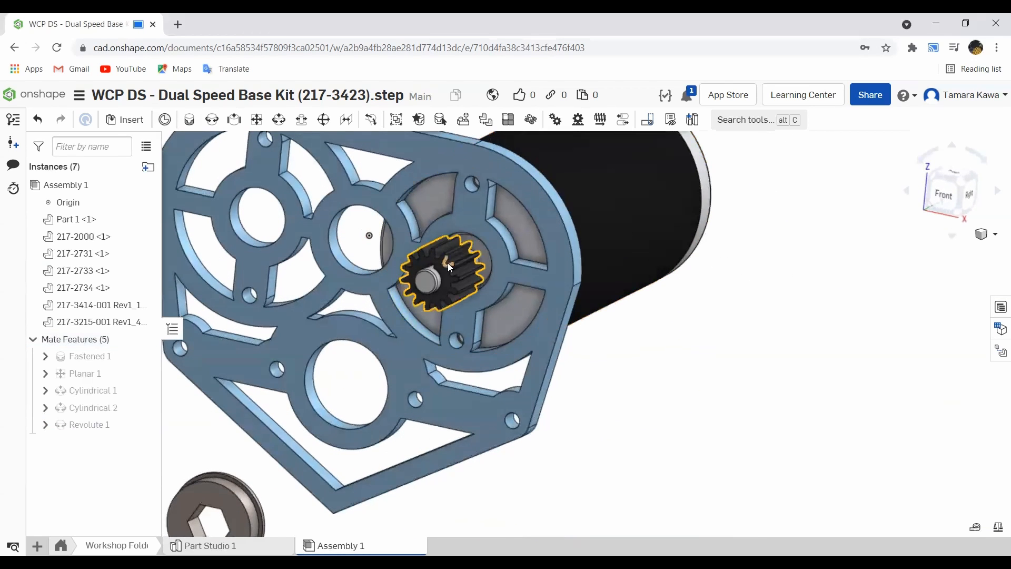
{"action": "mouse_move", "coordinate": [455, 261]}
{"action": "left_mouse_down"}
{"action": "mouse_move", "coordinate": [450, 305]}
{"action": "mouse_move", "coordinate": [427, 255]}
{"action": "mouse_move", "coordinate": [451, 315]}
{"action": "mouse_move", "coordinate": [414, 258]}
{"action": "mouse_move", "coordinate": [453, 261]}
{"action": "left_mouse_up"}
{"action": "scroll", "coordinate": [453, 261], "scroll_direction": "up", "scroll_amount": 5}
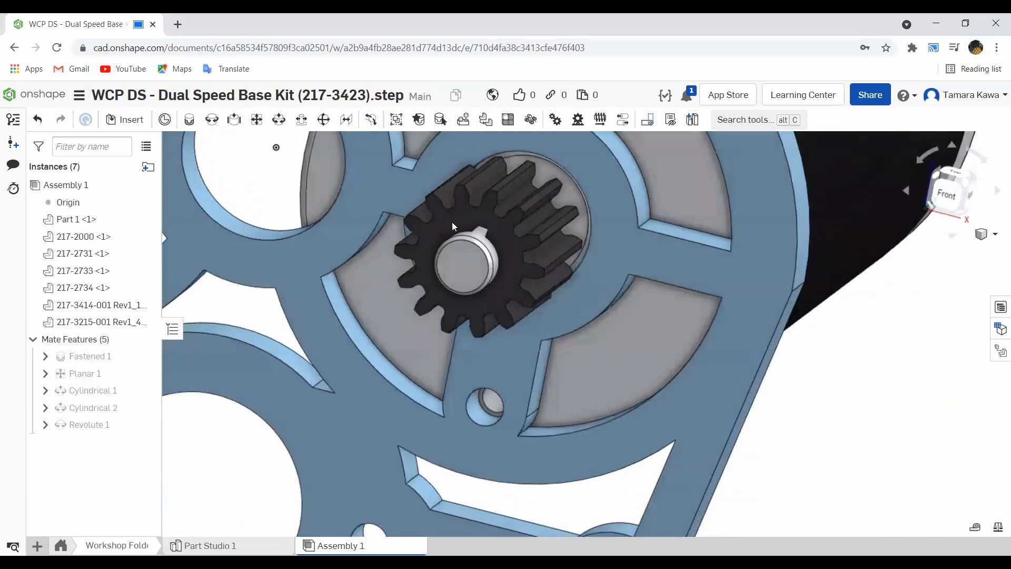
{"action": "right_click_drag", "start_coordinate": [452, 223], "coordinate": [455, 245]}
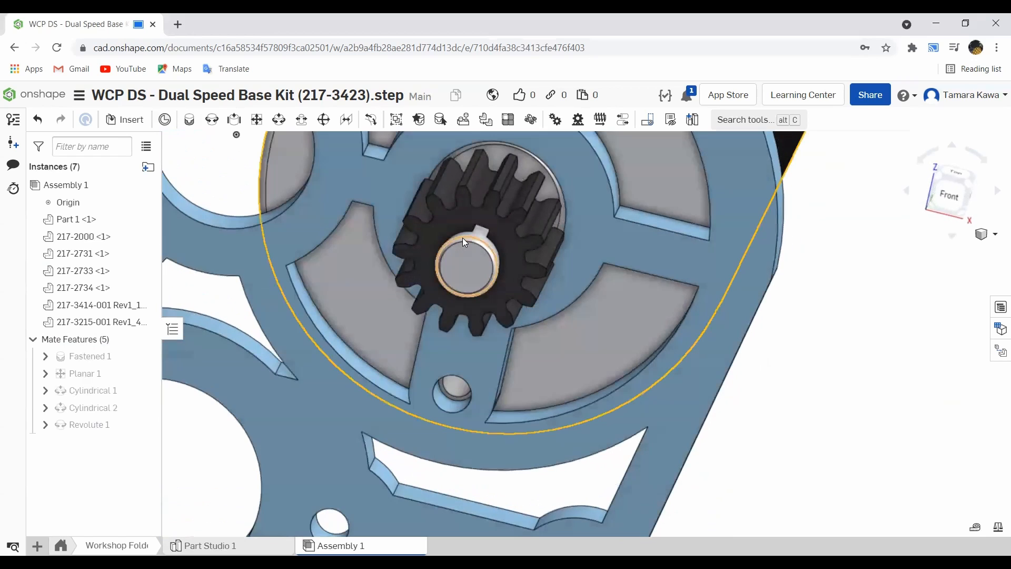
{"action": "scroll", "coordinate": [487, 211], "scroll_direction": "down", "scroll_amount": 5}
{"action": "right_click_drag", "start_coordinate": [448, 209], "coordinate": [340, 222]}
{"action": "scroll", "coordinate": [356, 247], "scroll_direction": "down", "scroll_amount": 5}
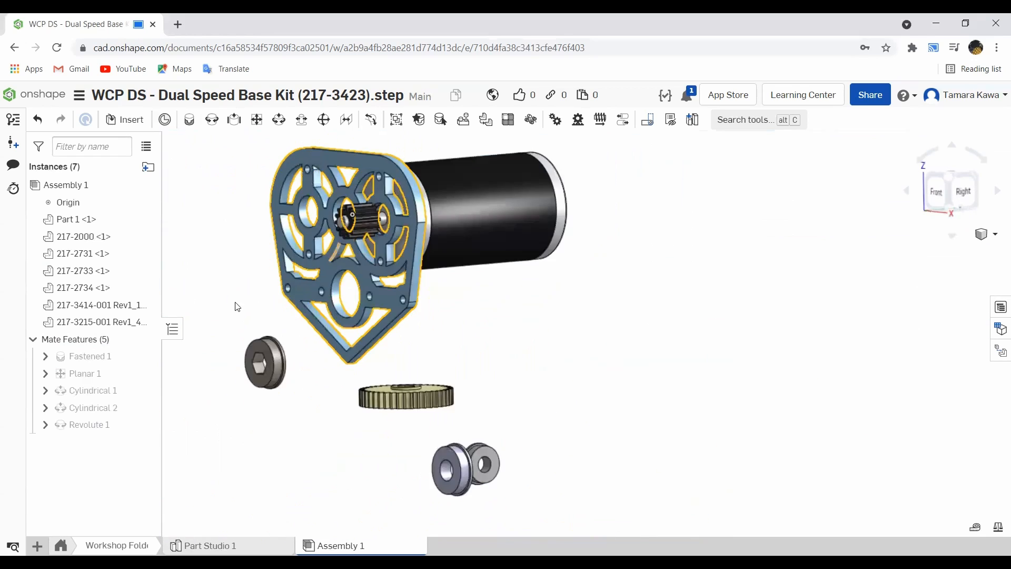
- Move the two loose bearings apart, placing one beside the plate's upper left corner
{"action": "left_click_drag", "start_coordinate": [507, 482], "coordinate": [392, 428]}
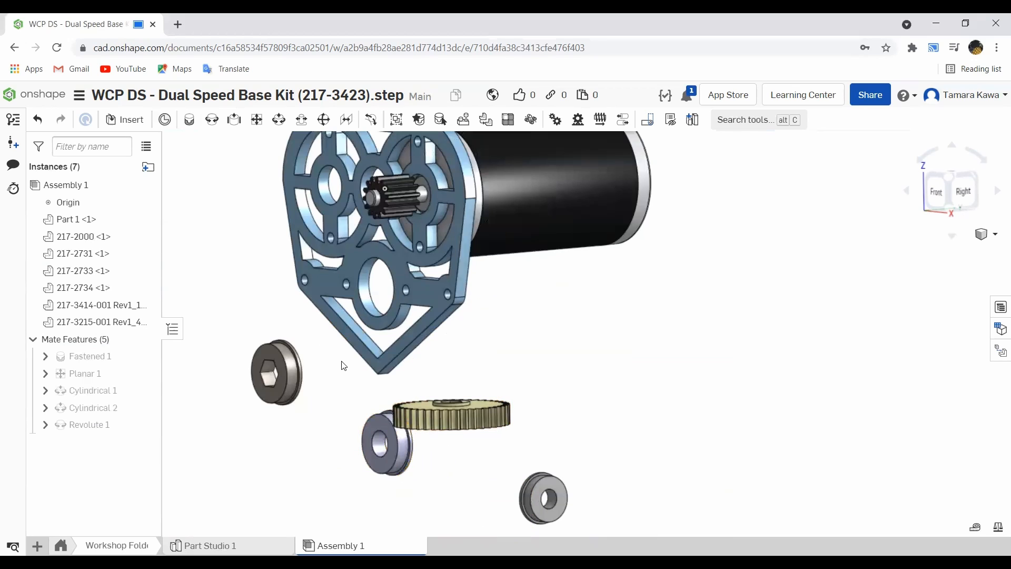
{"action": "left_click", "coordinate": [92, 271]}
{"action": "left_click_drag", "start_coordinate": [545, 498], "coordinate": [270, 175]}
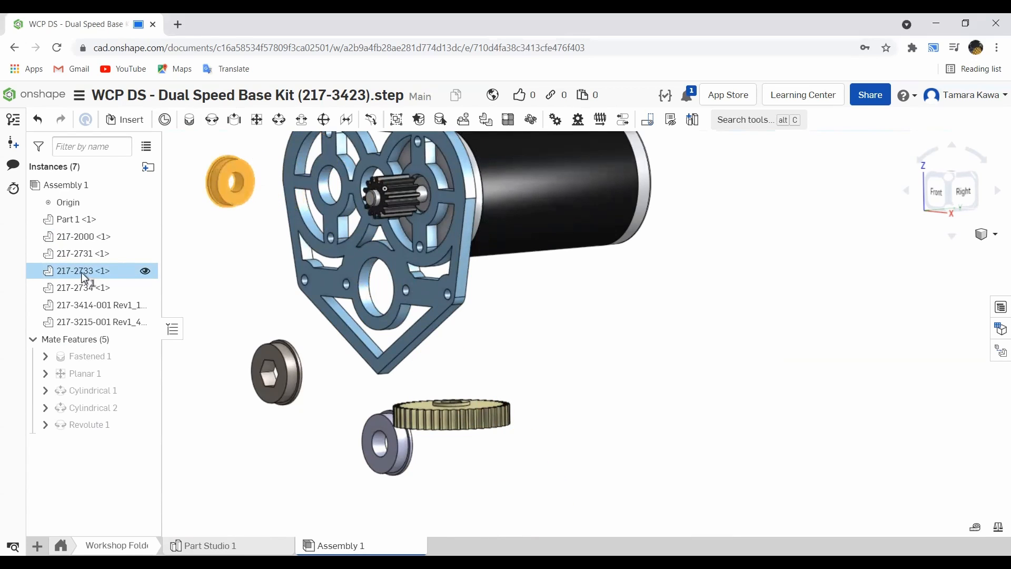
{"action": "right_click_drag", "start_coordinate": [217, 188], "coordinate": [216, 211]}
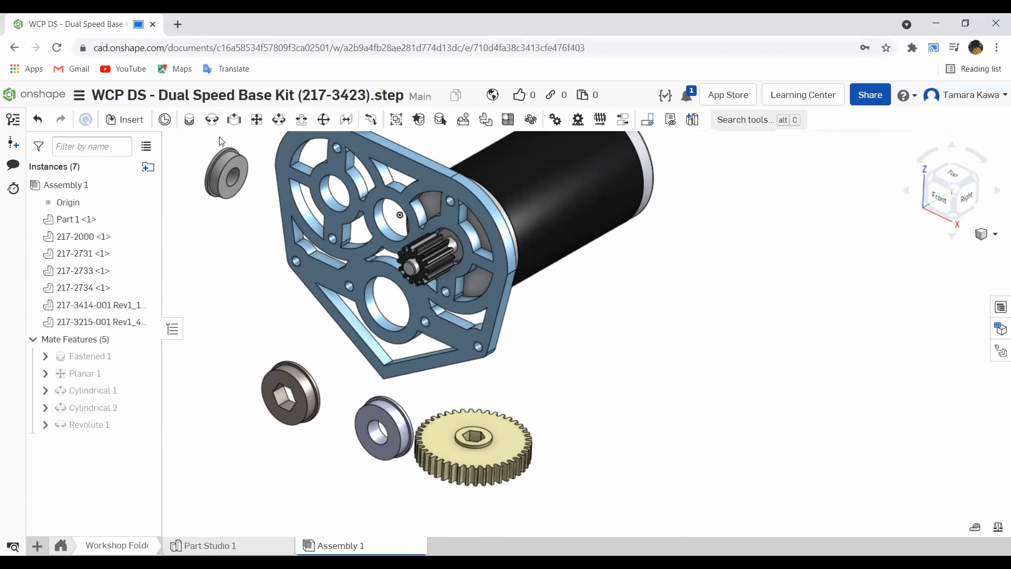
{"action": "left_click", "coordinate": [188, 121]}
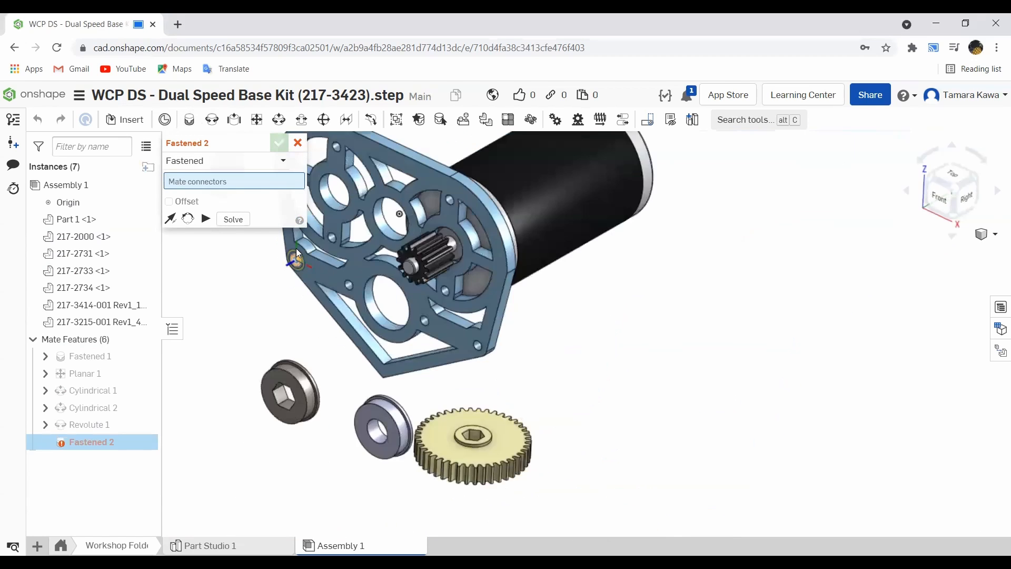
{"action": "scroll", "coordinate": [296, 248], "scroll_direction": "down", "scroll_amount": 5}
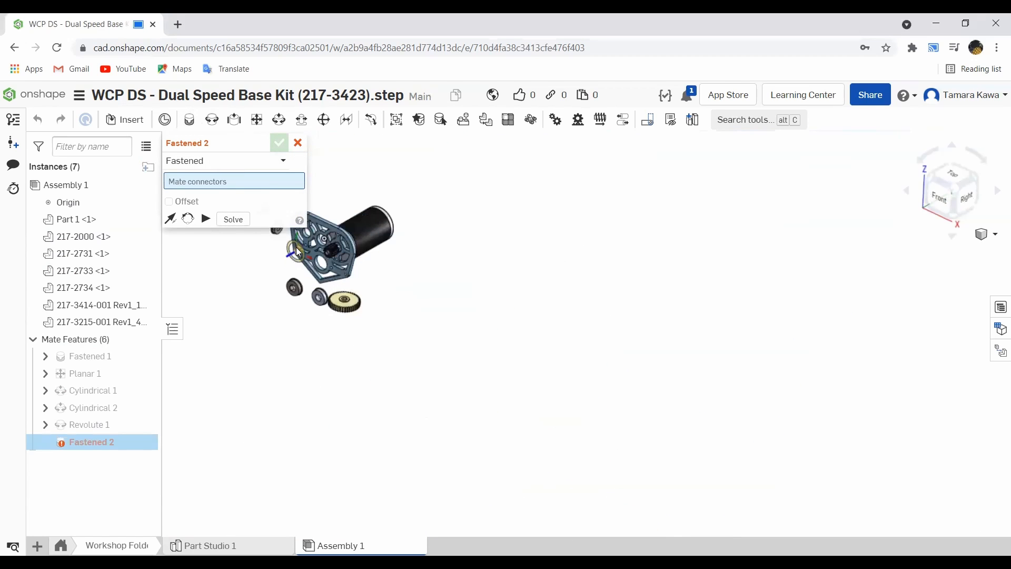
{"action": "left_click", "coordinate": [298, 142]}
{"action": "scroll", "coordinate": [262, 198], "scroll_direction": "up", "scroll_amount": 2}
{"action": "scroll", "coordinate": [262, 198], "scroll_direction": "up", "scroll_amount": 5}
{"action": "left_click_drag", "start_coordinate": [295, 261], "coordinate": [366, 258]}
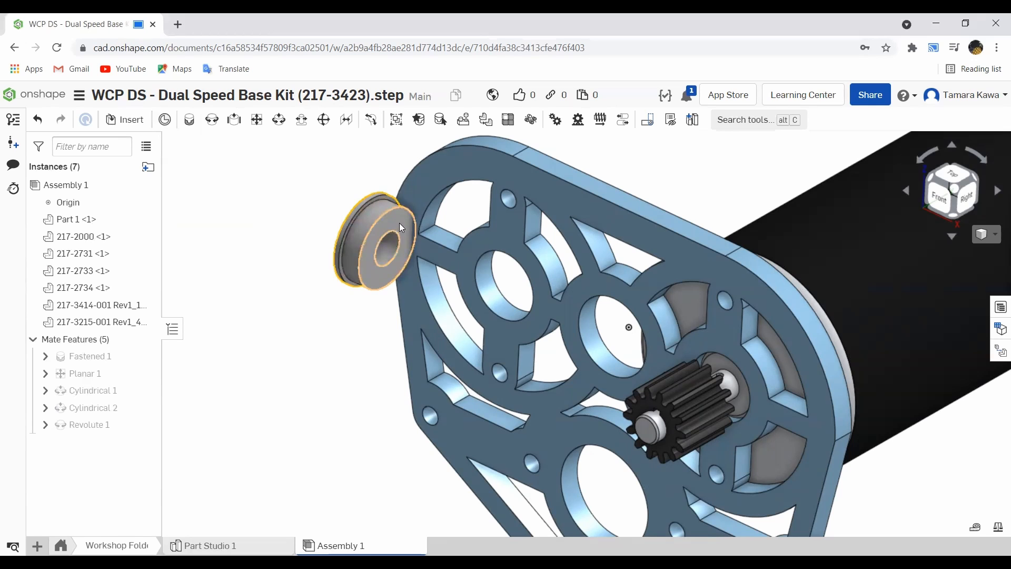
- Fasten a loose bearing into the plate's upper-left hole with a Fastened mate, flipping its primary axis
{"action": "right_click_drag", "start_coordinate": [653, 159], "coordinate": [686, 164]}
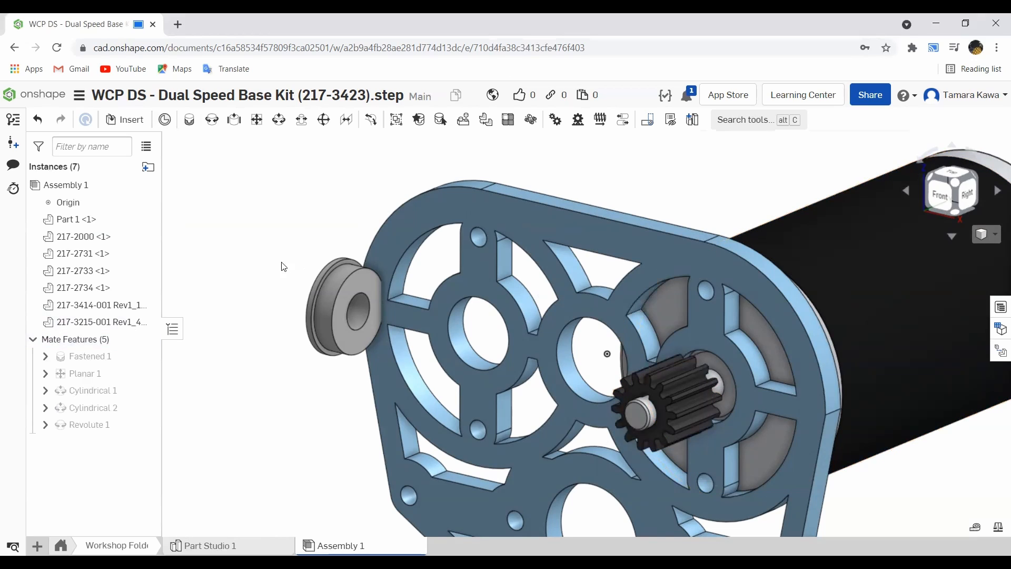
{"action": "left_click", "coordinate": [185, 121]}
{"action": "scroll", "coordinate": [358, 312], "scroll_direction": "up", "scroll_amount": 5}
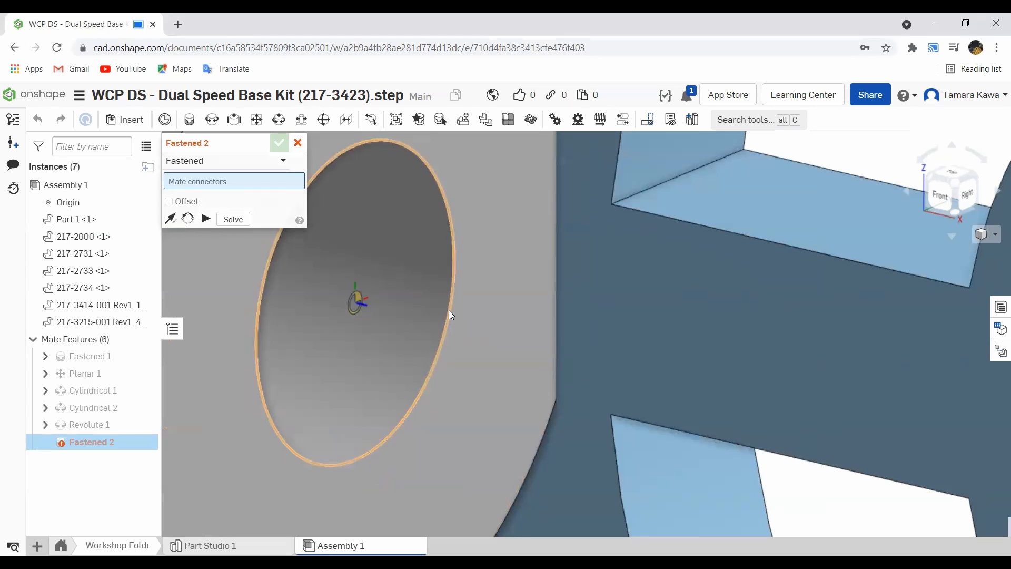
{"action": "scroll", "coordinate": [419, 284], "scroll_direction": "up", "scroll_amount": 4}
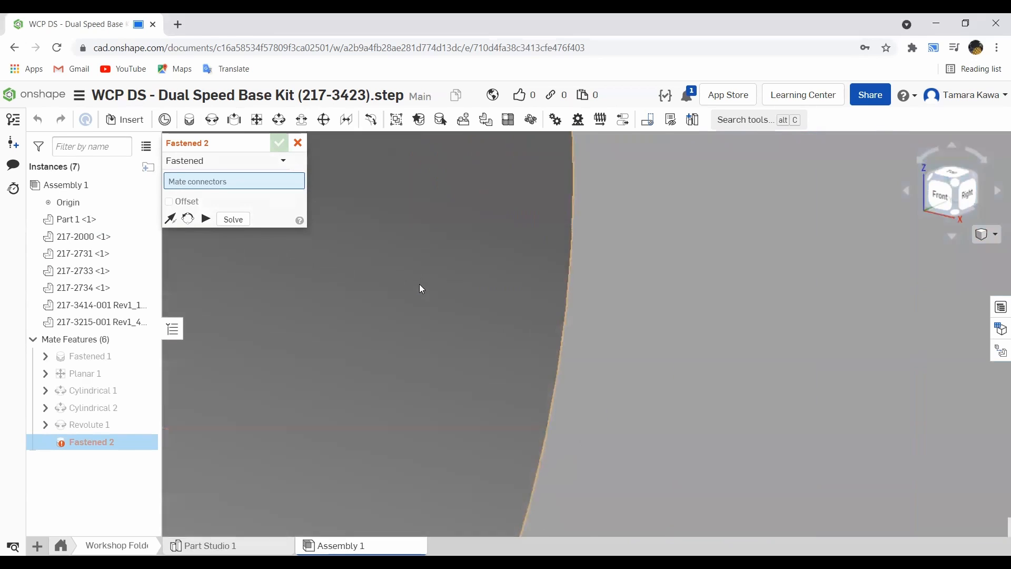
{"action": "scroll", "coordinate": [419, 284], "scroll_direction": "down", "scroll_amount": 6}
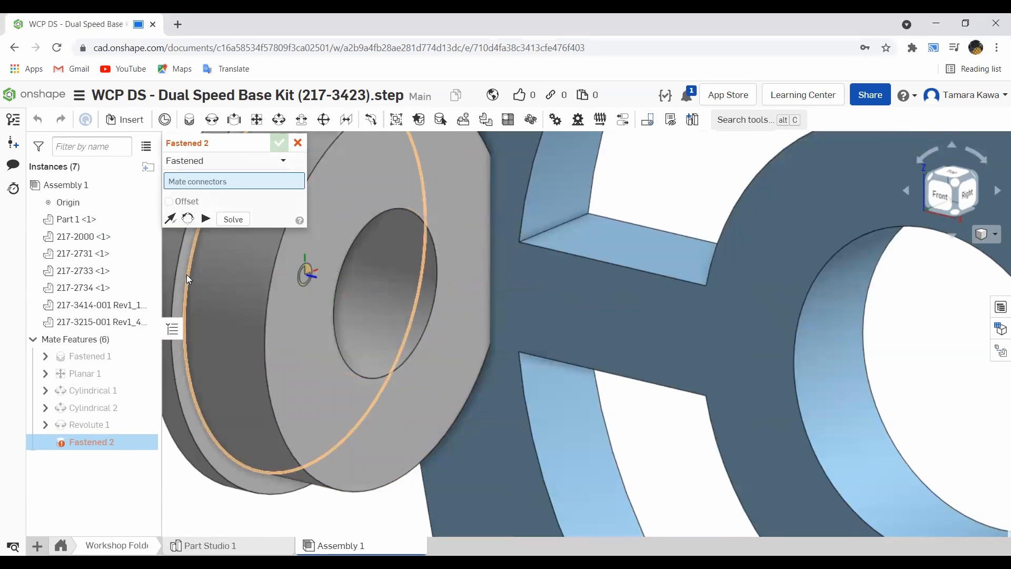
{"action": "scroll", "coordinate": [188, 274], "scroll_direction": "up", "scroll_amount": 5}
{"action": "scroll", "coordinate": [188, 274], "scroll_direction": "down", "scroll_amount": 5}
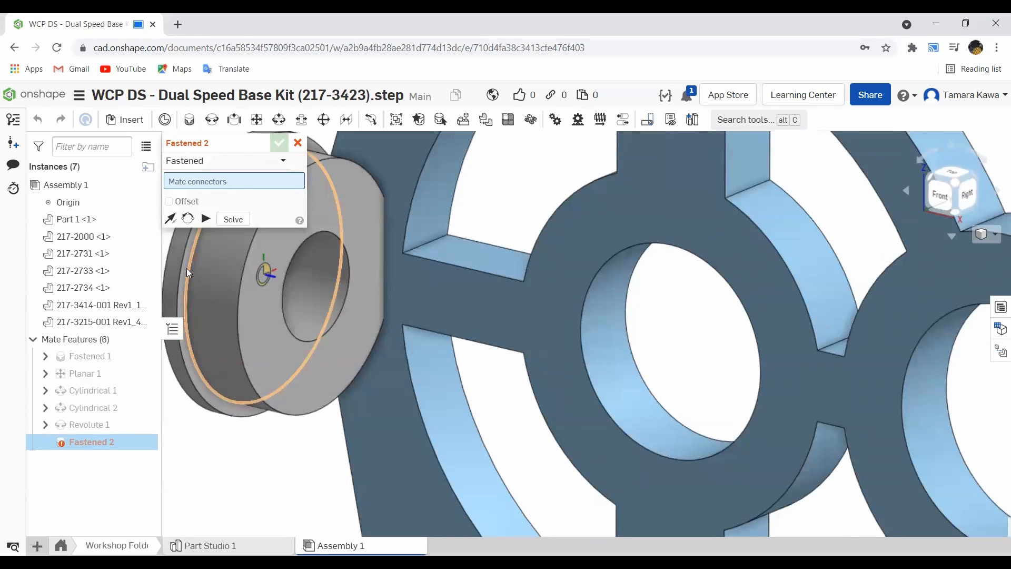
{"action": "left_click", "coordinate": [187, 271]}
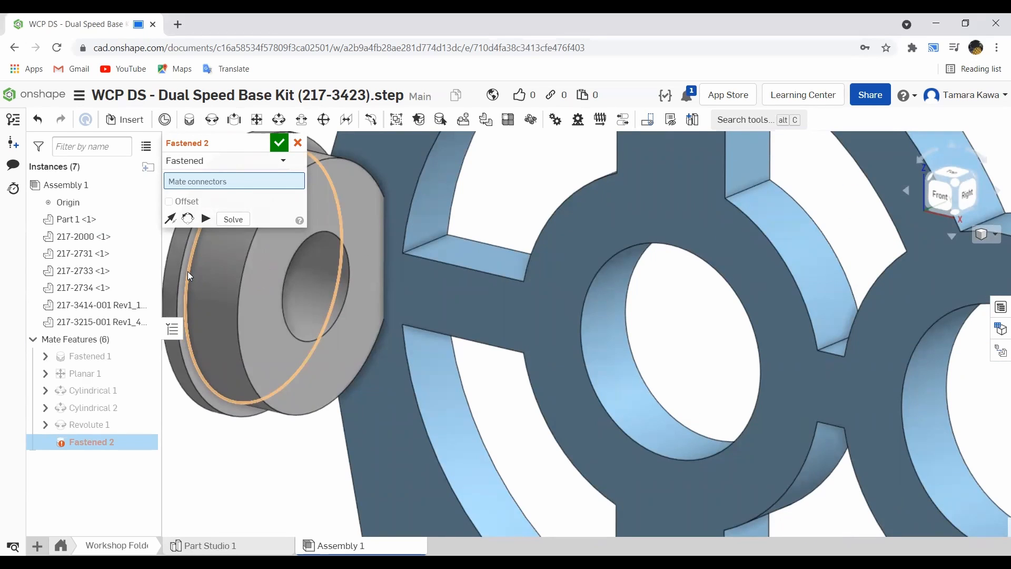
{"action": "left_click", "coordinate": [589, 291]}
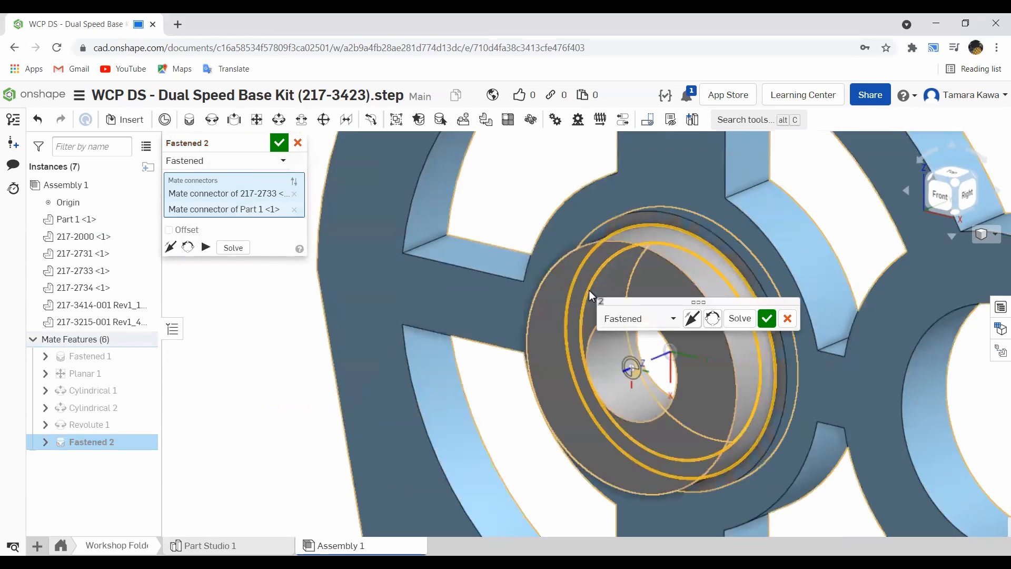
{"action": "left_click", "coordinate": [691, 319]}
{"action": "right_click_drag", "start_coordinate": [636, 296], "coordinate": [627, 332]}
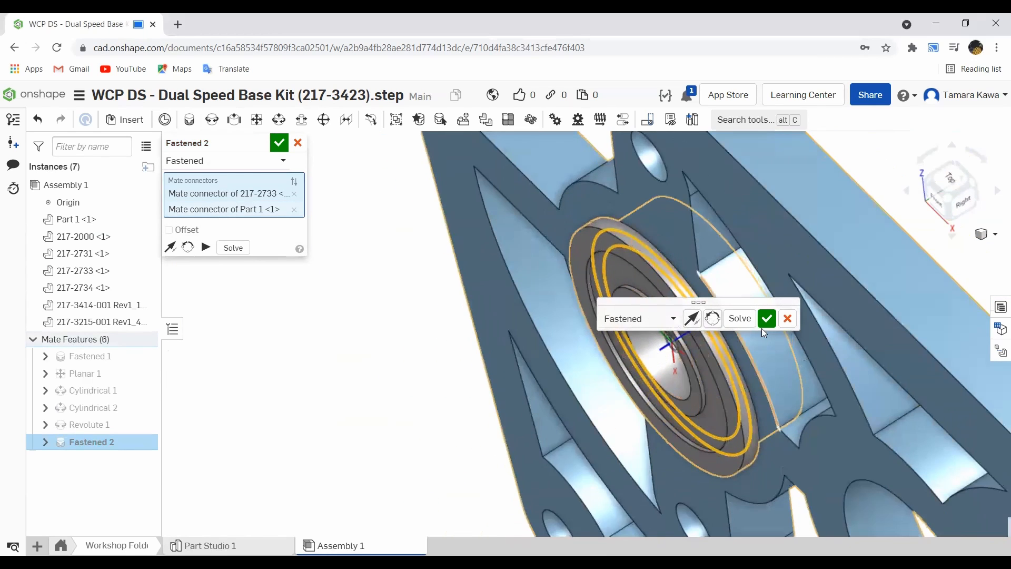
{"action": "left_click", "coordinate": [767, 318]}
{"action": "scroll", "coordinate": [685, 369], "scroll_direction": "down", "scroll_amount": 5}
{"action": "scroll", "coordinate": [663, 371], "scroll_direction": "up", "scroll_amount": 2}
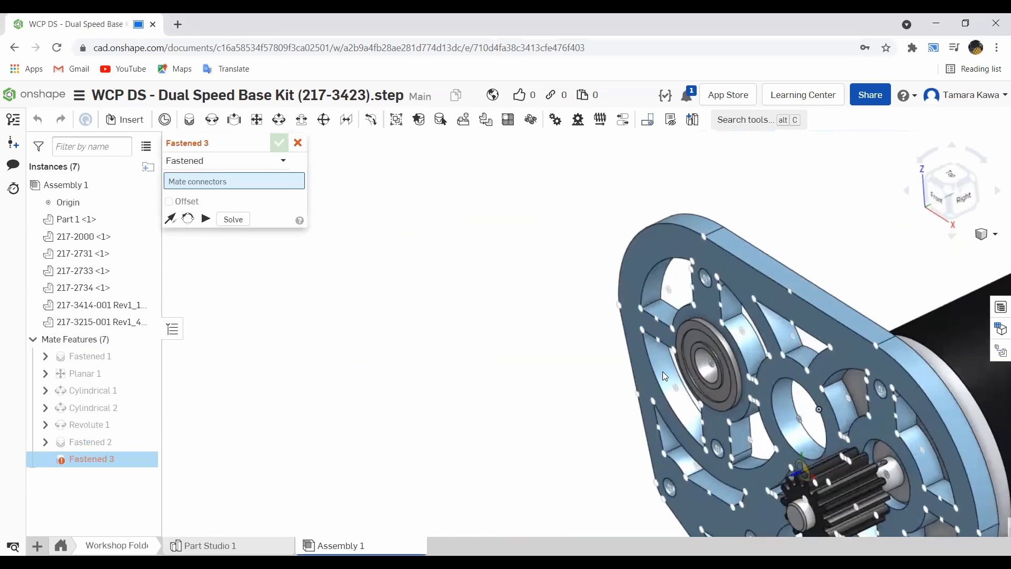
{"action": "left_click", "coordinate": [298, 144]}
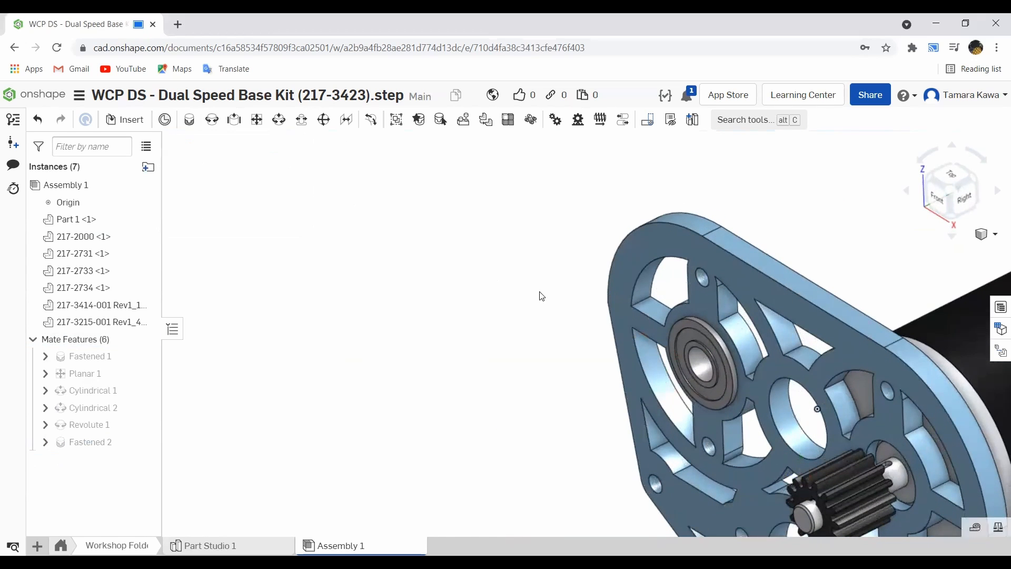
- Edit the bearing's Fastened mate, replacing the plate's mate connector with the central hole next to the pinion
{"action": "scroll", "coordinate": [535, 293], "scroll_direction": "down", "scroll_amount": 3}
{"action": "right_click_drag", "start_coordinate": [520, 359], "coordinate": [532, 361]}
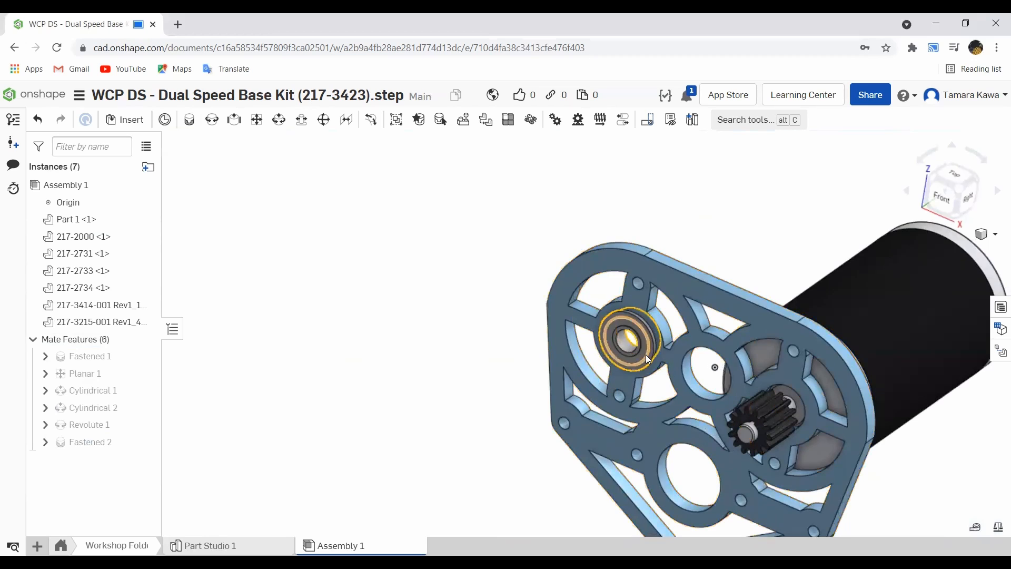
{"action": "right_click", "coordinate": [87, 442]}
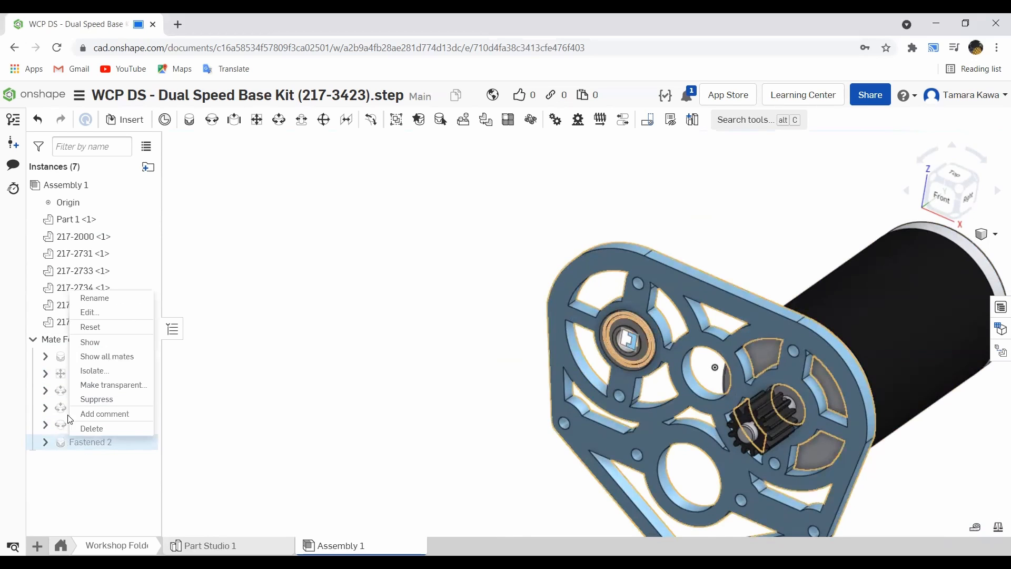
{"action": "left_click", "coordinate": [86, 325]}
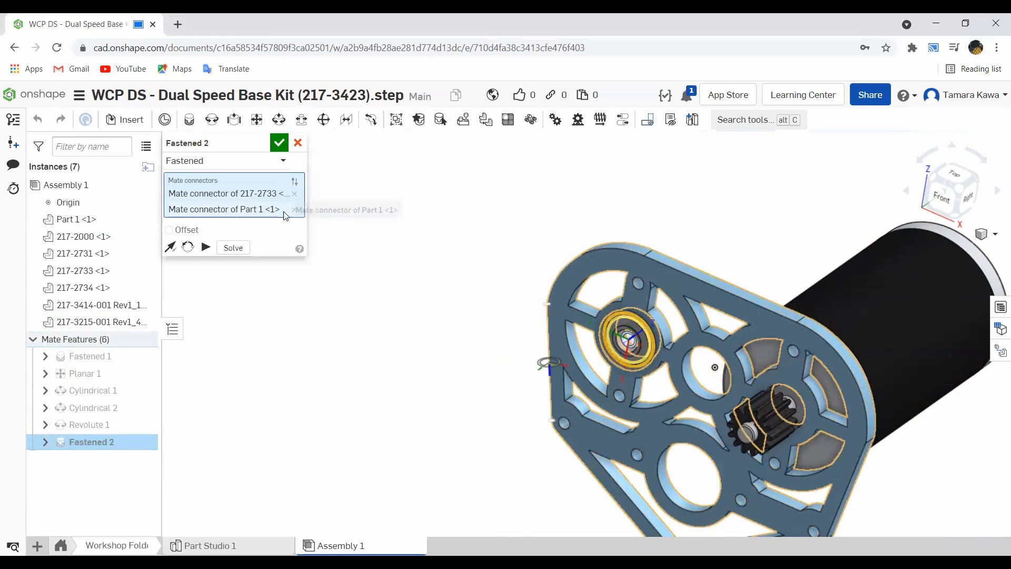
{"action": "left_click", "coordinate": [294, 209]}
{"action": "scroll", "coordinate": [665, 350], "scroll_direction": "up", "scroll_amount": 5}
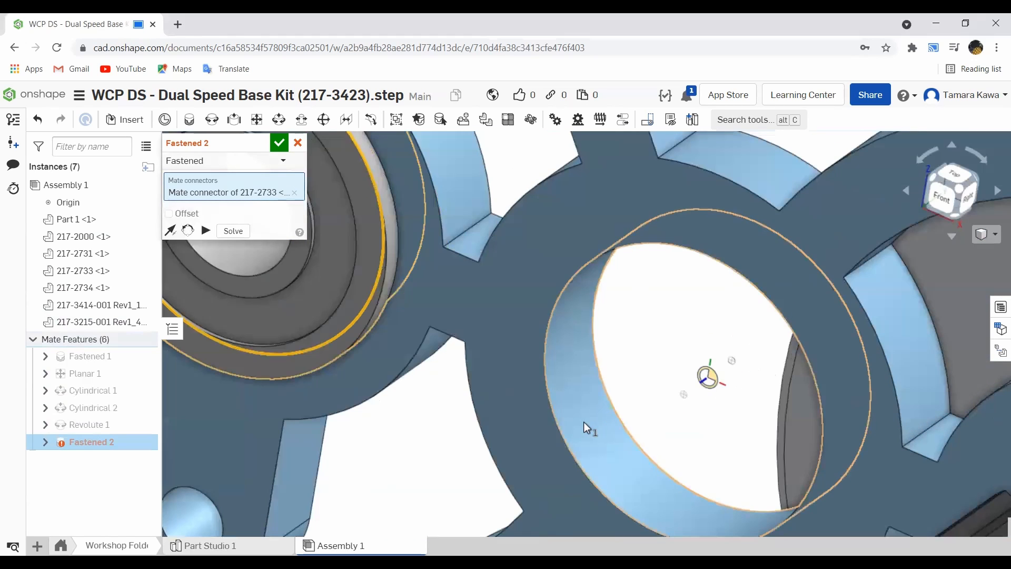
{"action": "left_click", "coordinate": [558, 432]}
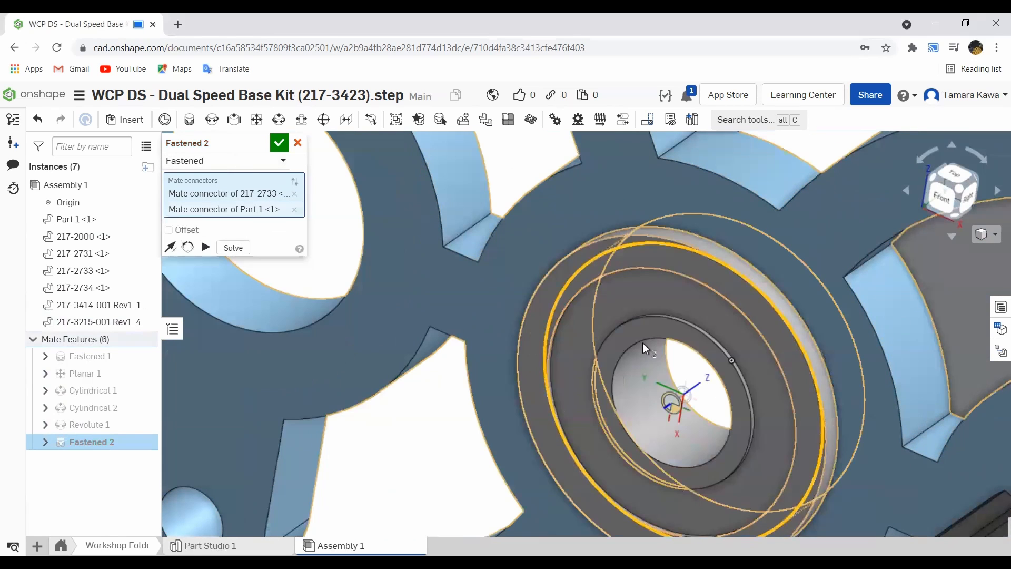
{"action": "left_click", "coordinate": [286, 149]}
{"action": "scroll", "coordinate": [493, 337], "scroll_direction": "down", "scroll_amount": 10}
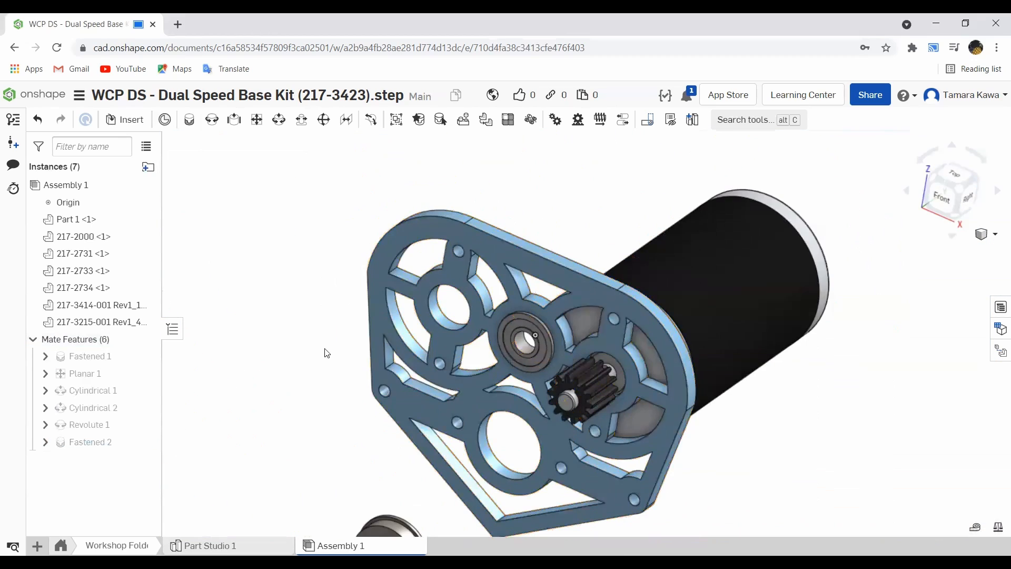
{"action": "right_click_drag", "start_coordinate": [341, 326], "coordinate": [684, 256]}
{"action": "right_click_drag", "start_coordinate": [340, 228], "coordinate": [309, 207]}
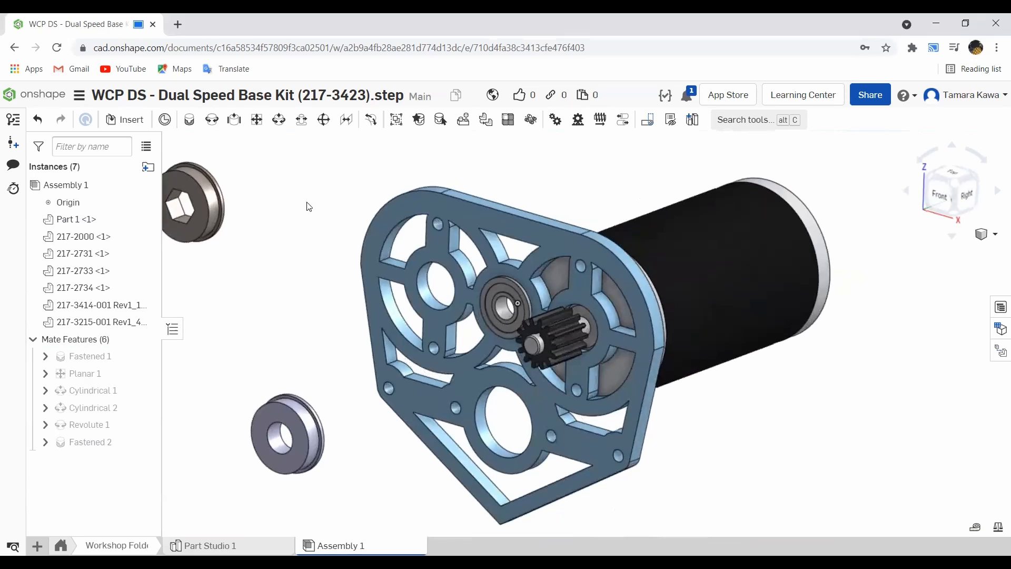
{"action": "left_click", "coordinate": [131, 121]}
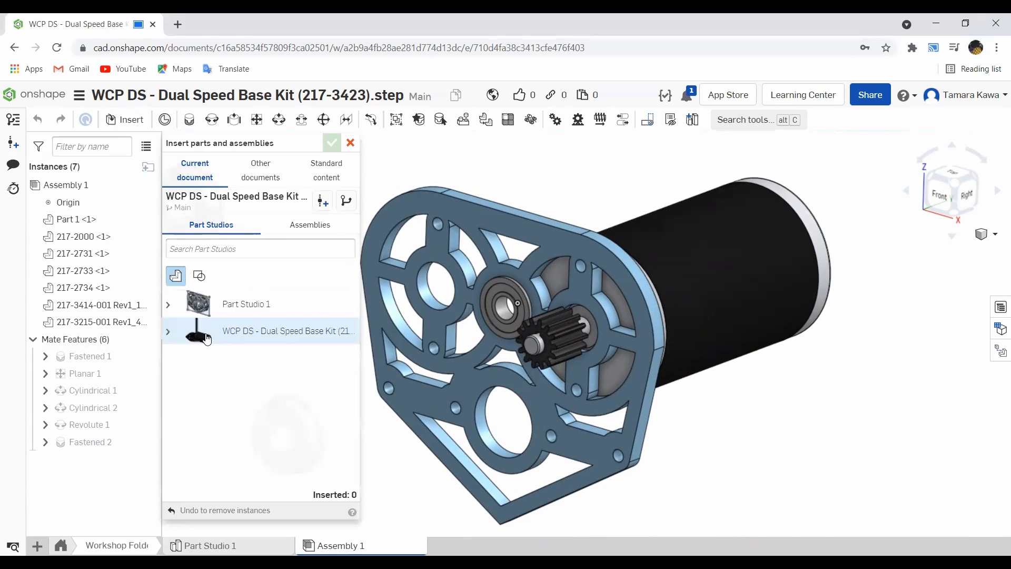
{"action": "left_click", "coordinate": [169, 331]}
{"action": "scroll", "coordinate": [215, 361], "scroll_direction": "down", "scroll_amount": 3}
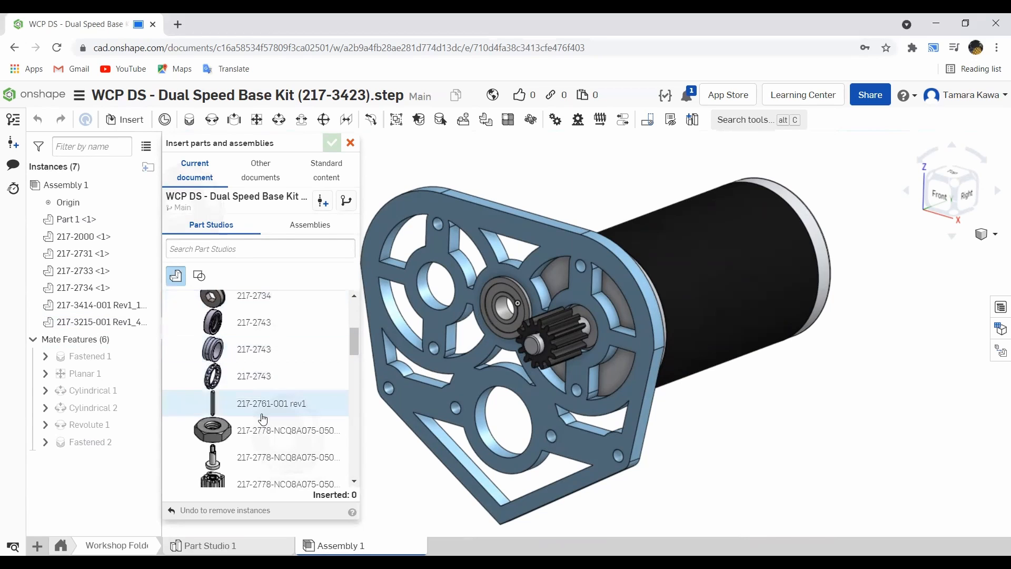
{"action": "scroll", "coordinate": [258, 400], "scroll_direction": "down", "scroll_amount": 10}
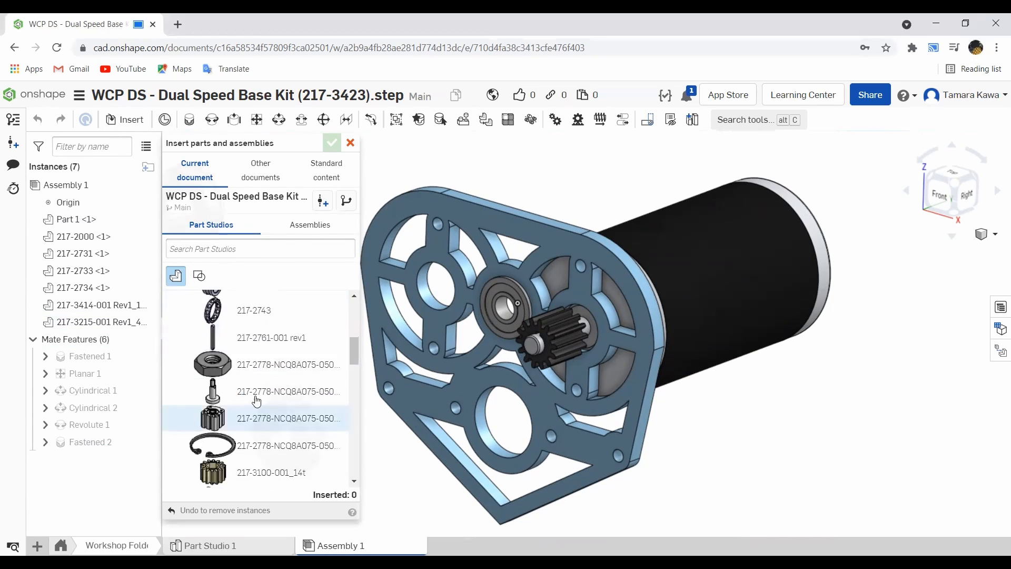
{"action": "scroll", "coordinate": [247, 369], "scroll_direction": "down", "scroll_amount": 5}
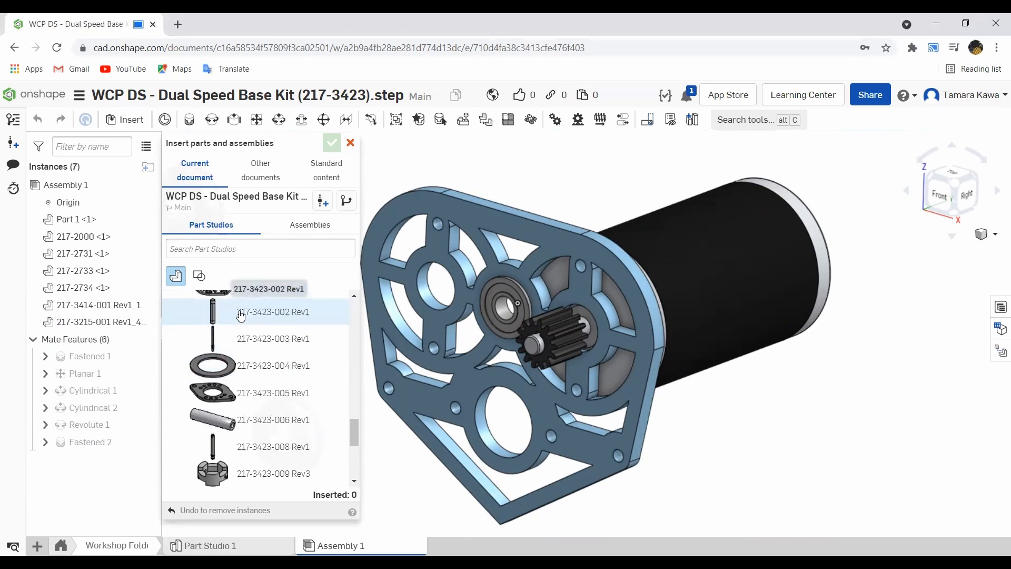
{"action": "left_click", "coordinate": [242, 313]}
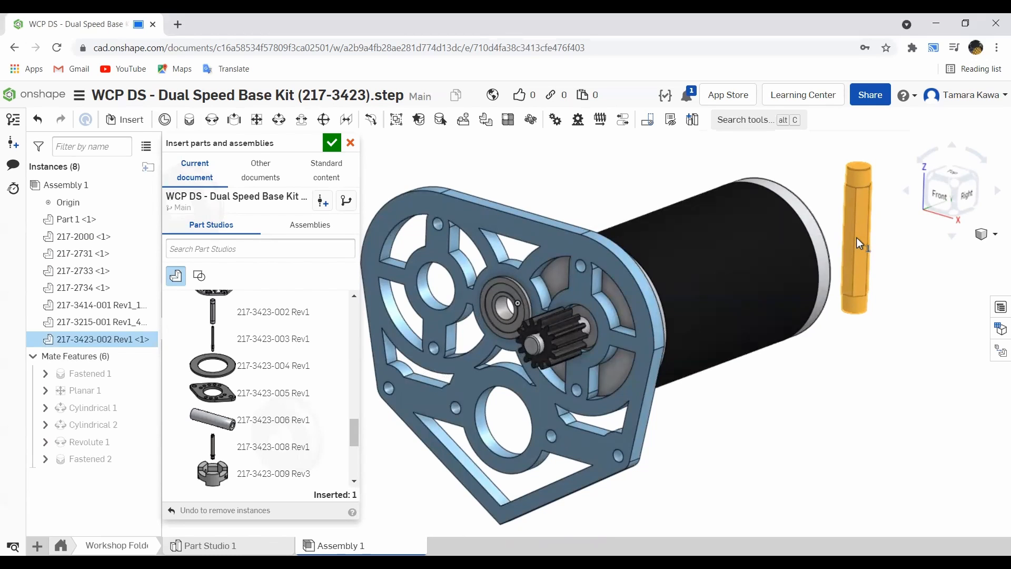
{"action": "left_click", "coordinate": [856, 238]}
{"action": "scroll", "coordinate": [305, 443], "scroll_direction": "down", "scroll_amount": 4}
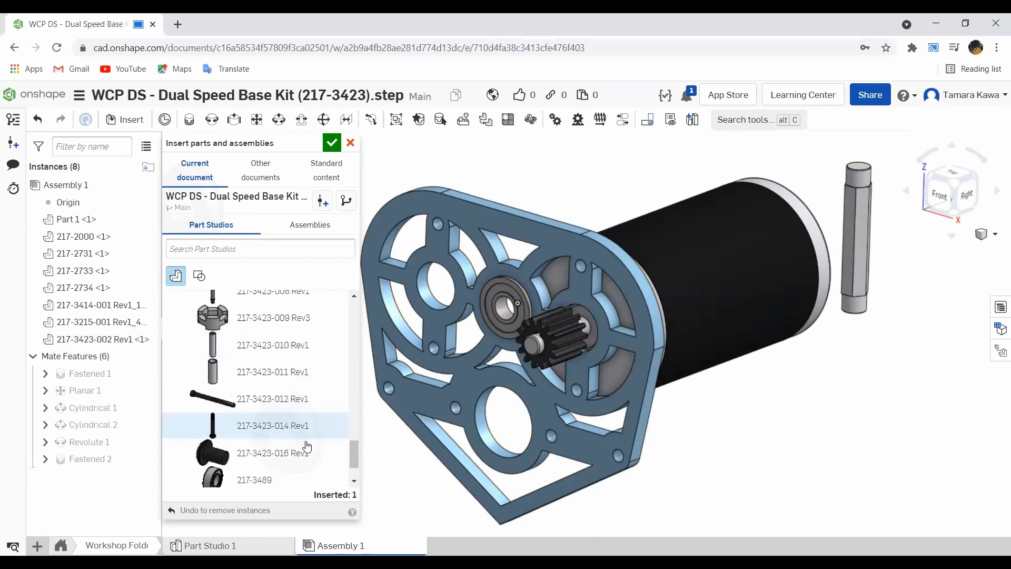
{"action": "scroll", "coordinate": [308, 446], "scroll_direction": "up", "scroll_amount": 5}
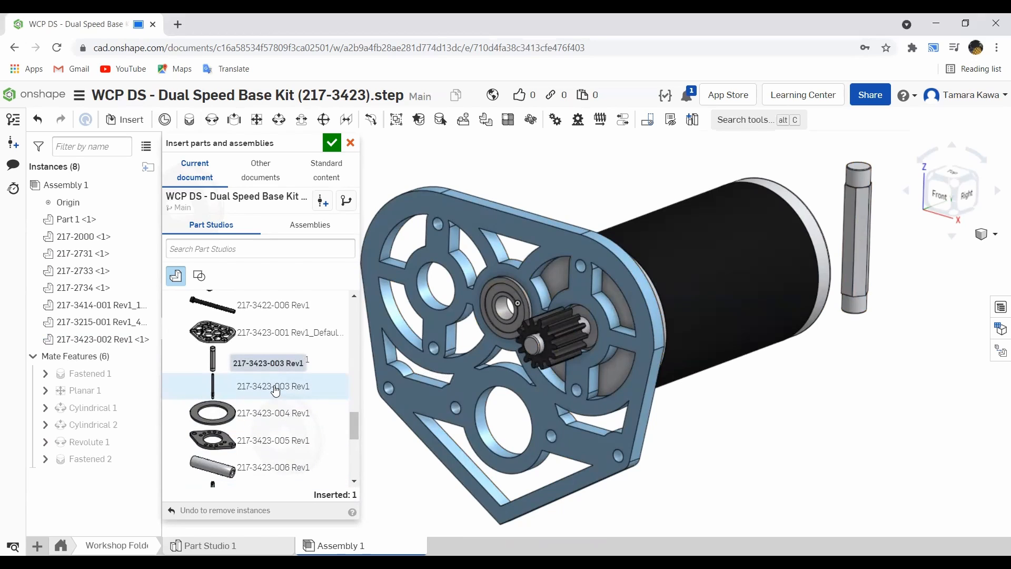
{"action": "left_click", "coordinate": [227, 394]}
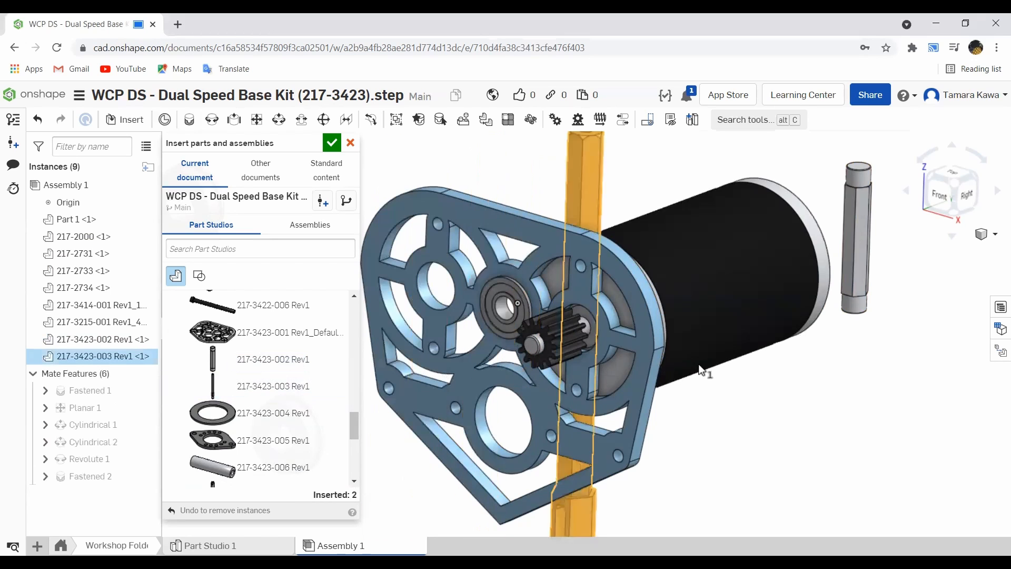
{"action": "left_click", "coordinate": [938, 302]}
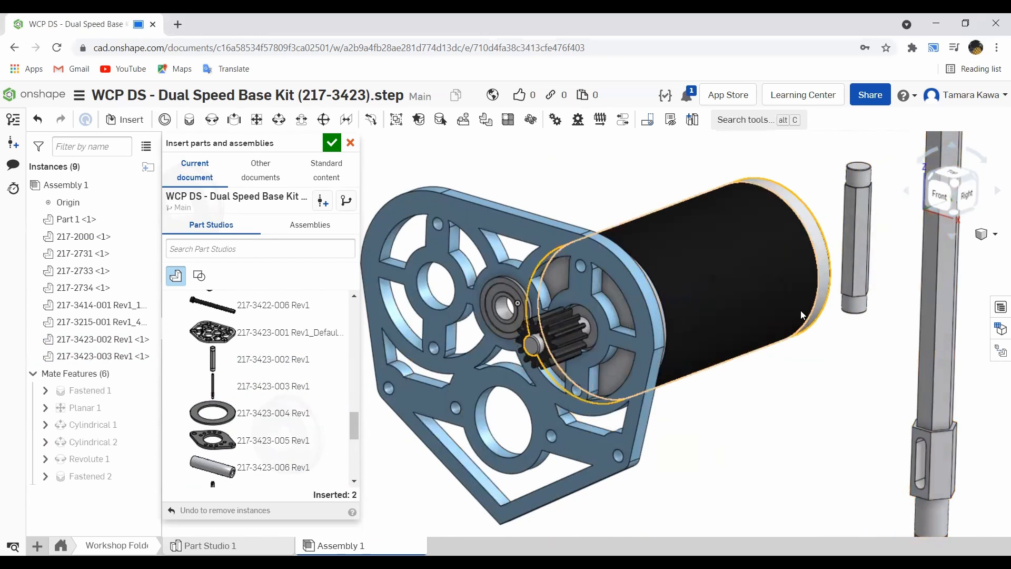
{"action": "scroll", "coordinate": [857, 324], "scroll_direction": "up", "scroll_amount": 3}
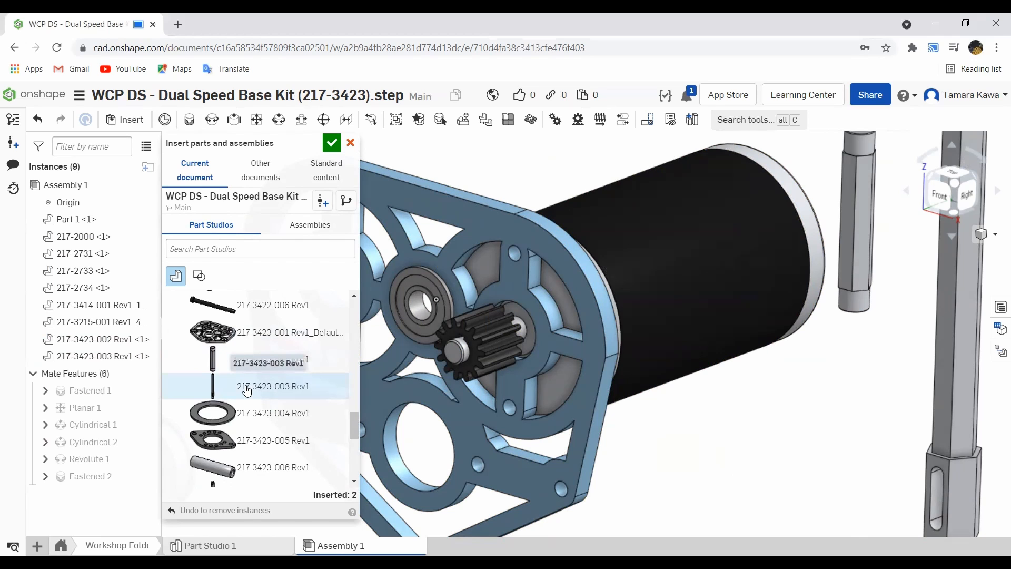
{"action": "left_click", "coordinate": [332, 143]}
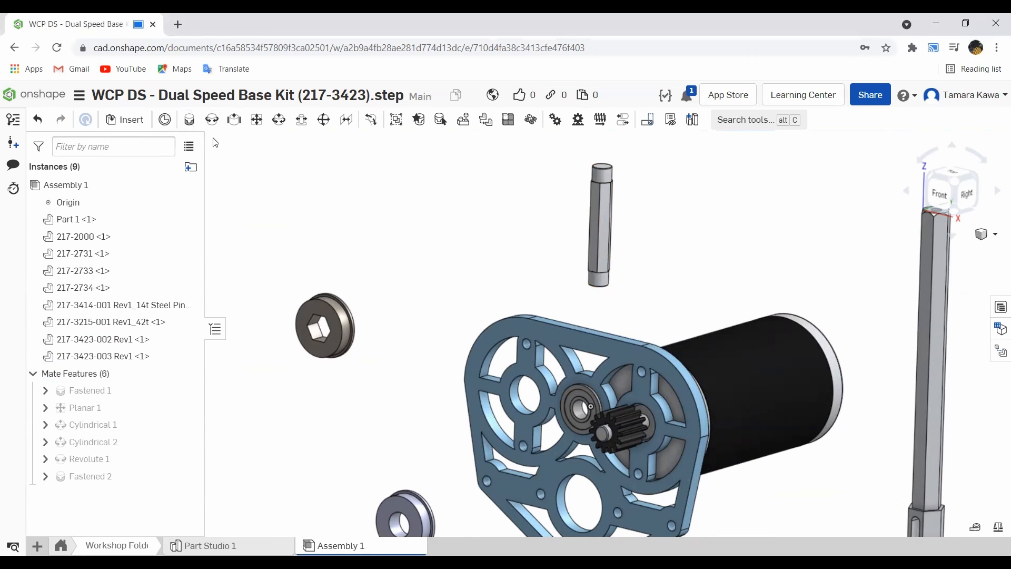
{"action": "scroll", "coordinate": [380, 195], "scroll_direction": "down", "scroll_amount": 4}
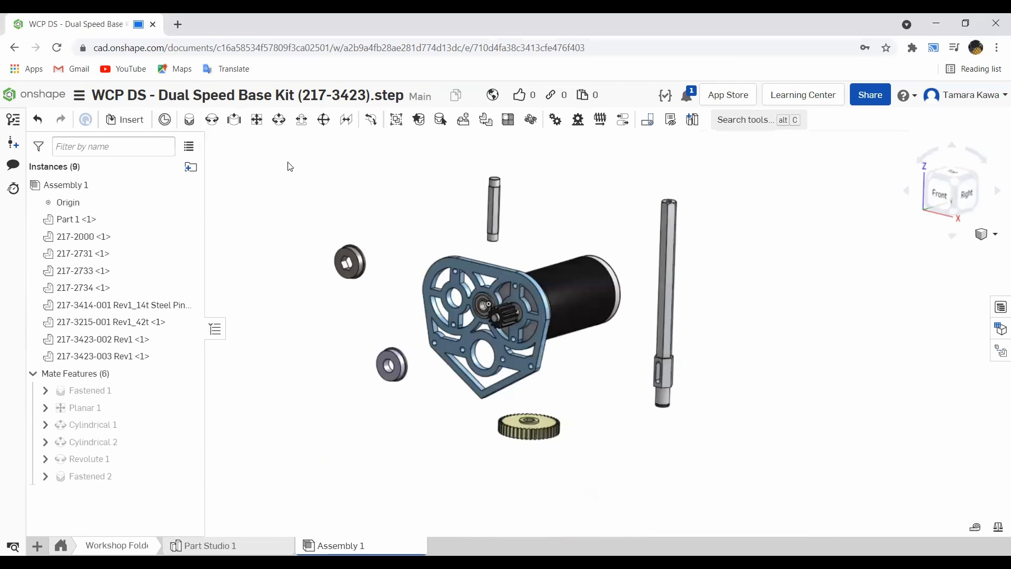
{"action": "scroll", "coordinate": [464, 204], "scroll_direction": "up", "scroll_amount": 3}
{"action": "left_click_drag", "start_coordinate": [525, 184], "coordinate": [375, 206]}
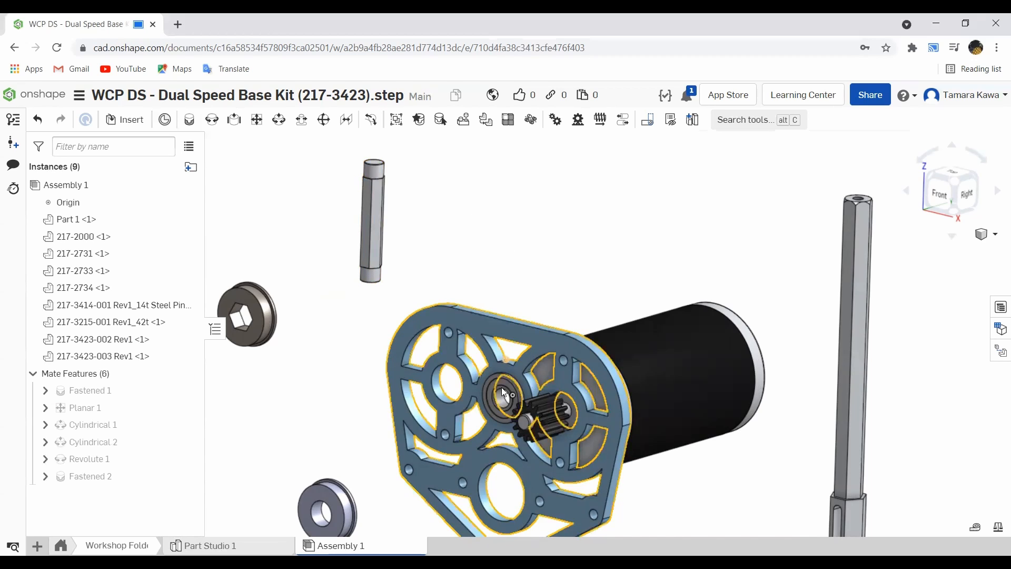
{"action": "scroll", "coordinate": [379, 156], "scroll_direction": "up", "scroll_amount": 4}
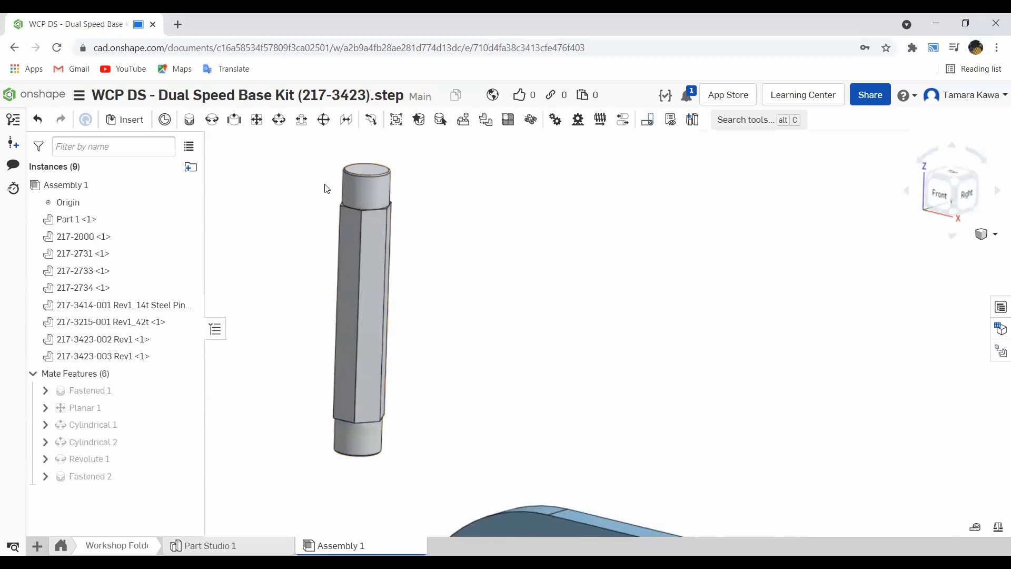
{"action": "scroll", "coordinate": [325, 185], "scroll_direction": "down", "scroll_amount": 2}
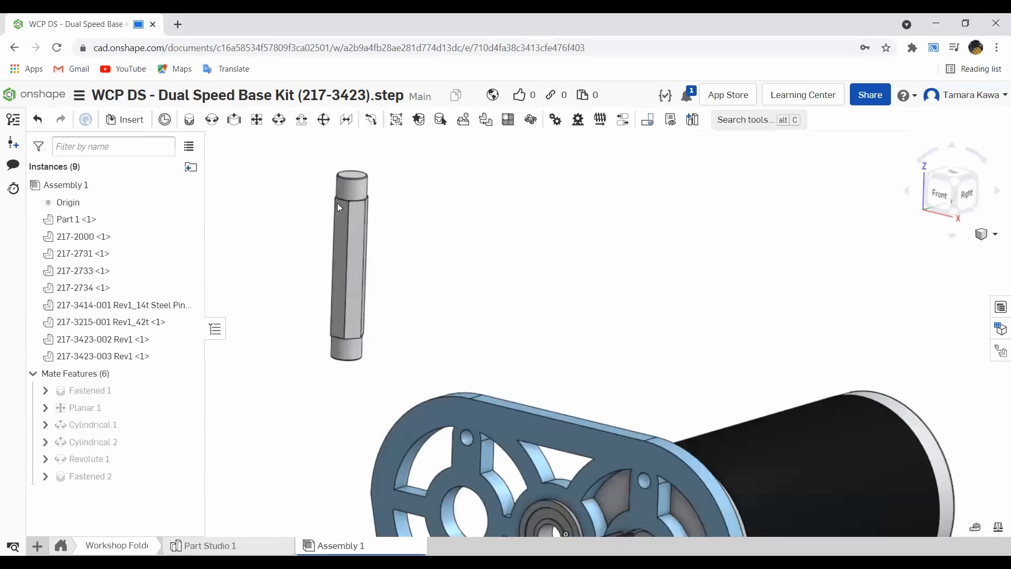
{"action": "left_click", "coordinate": [212, 122]}
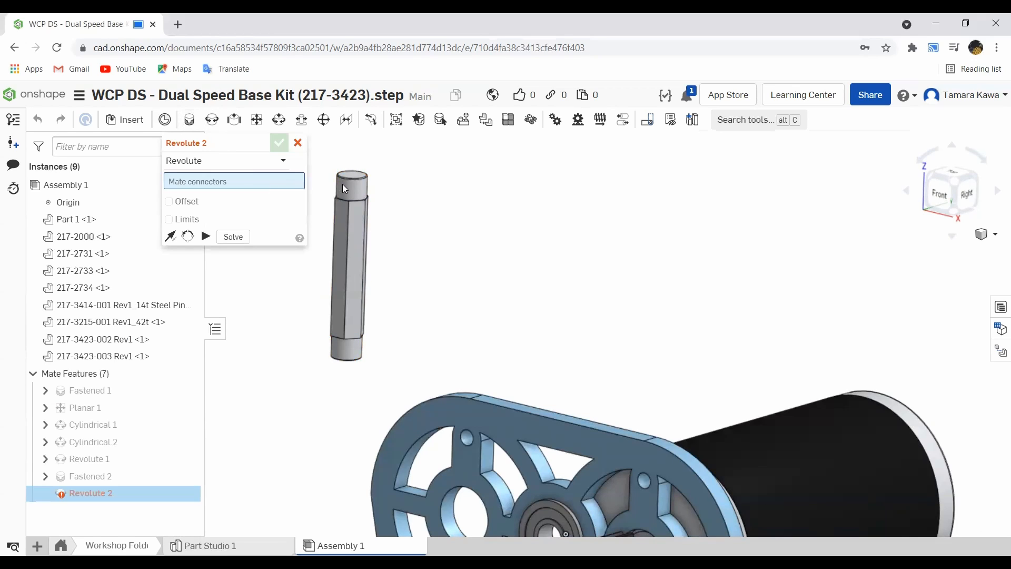
{"action": "scroll", "coordinate": [347, 187], "scroll_direction": "up", "scroll_amount": 3}
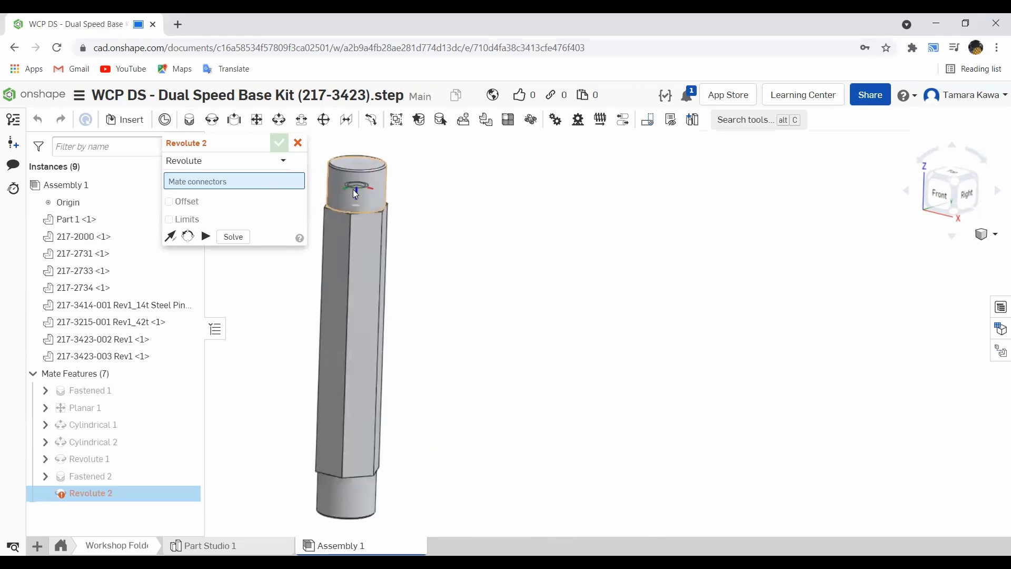
{"action": "scroll", "coordinate": [349, 210], "scroll_direction": "up", "scroll_amount": 5}
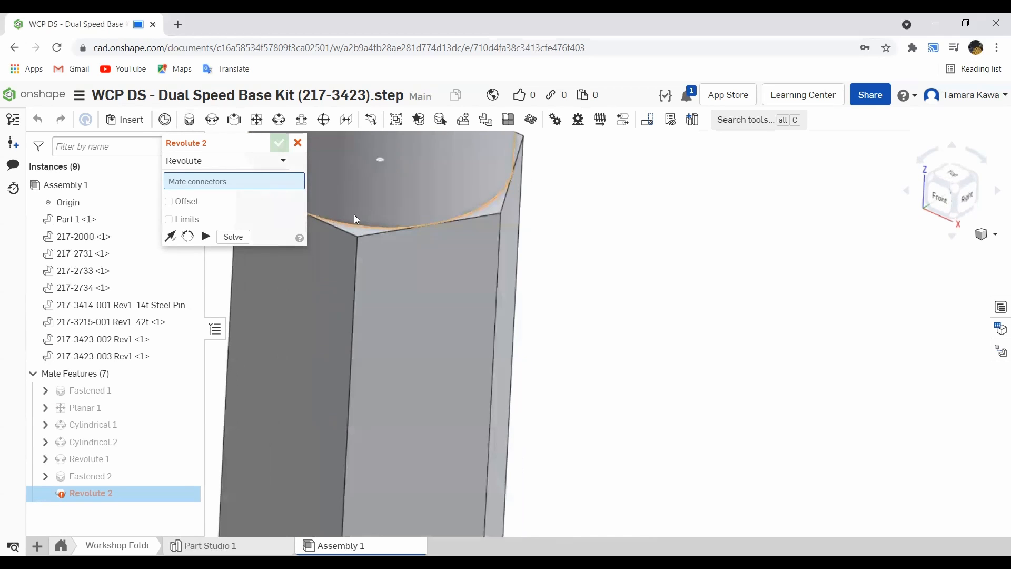
{"action": "left_click", "coordinate": [357, 223]}
{"action": "scroll", "coordinate": [351, 216], "scroll_direction": "down", "scroll_amount": 6}
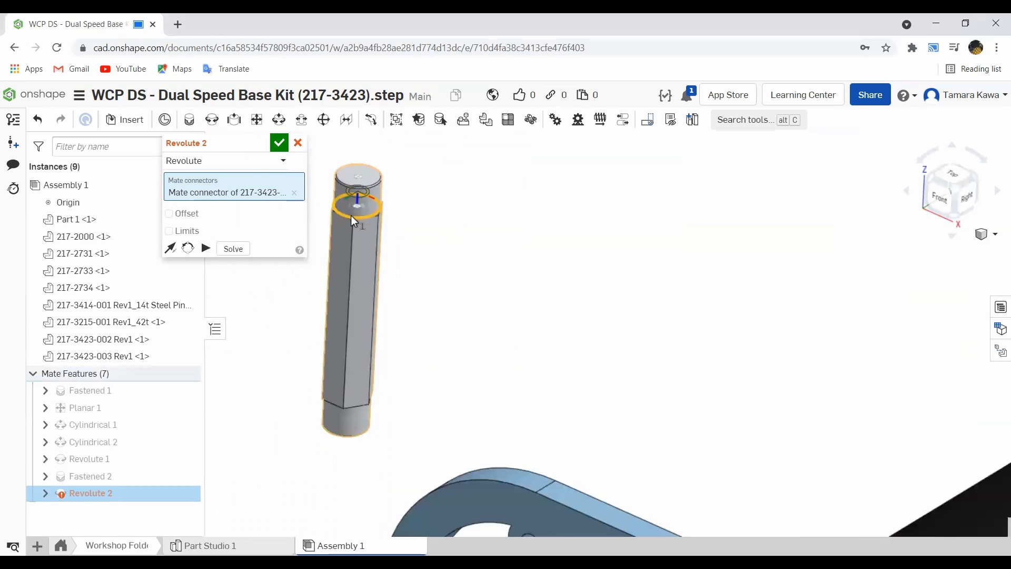
{"action": "scroll", "coordinate": [351, 216], "scroll_direction": "down", "scroll_amount": 3}
{"action": "scroll", "coordinate": [459, 397], "scroll_direction": "up", "scroll_amount": 8}
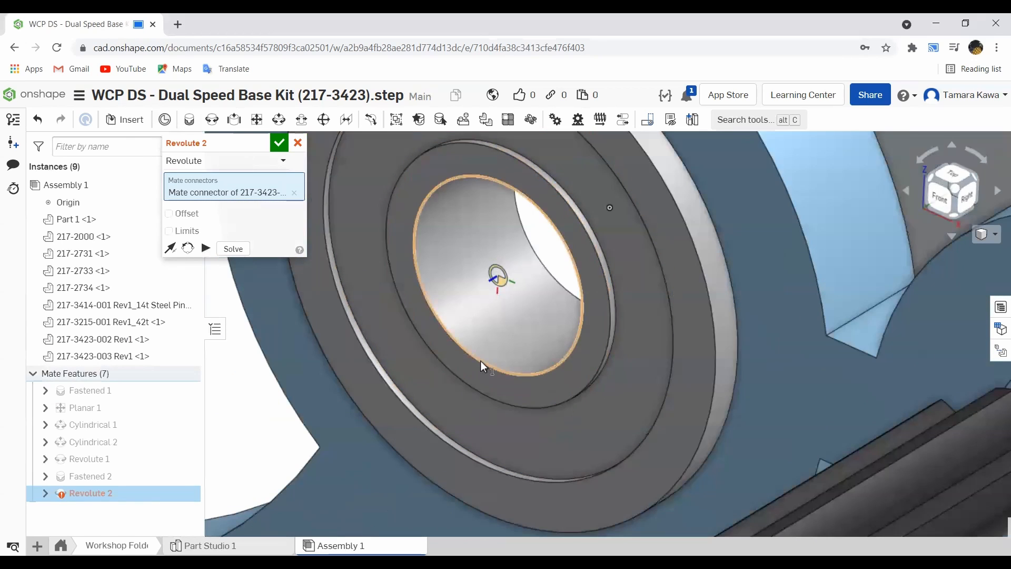
{"action": "left_click", "coordinate": [481, 361]}
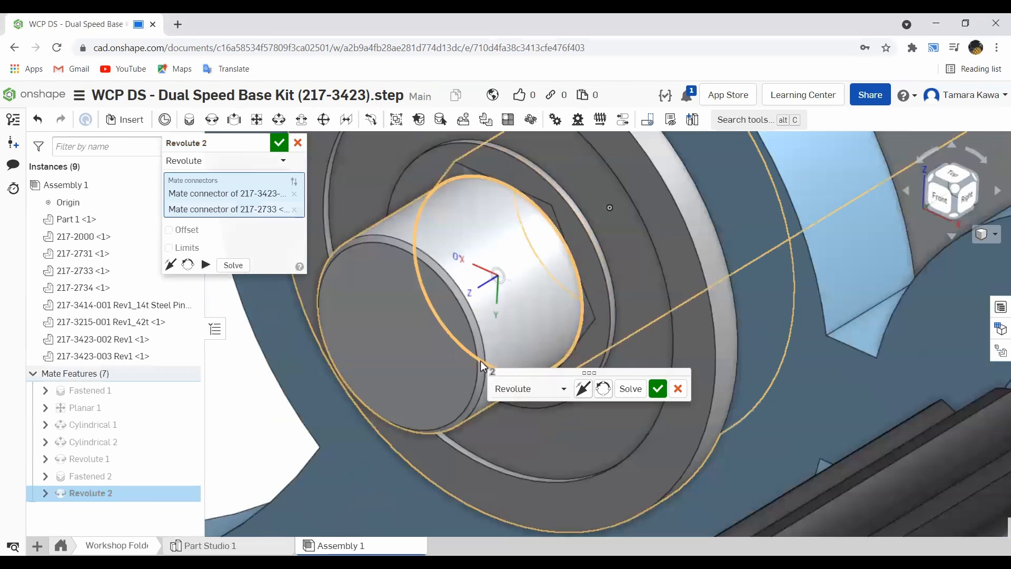
{"action": "left_click", "coordinate": [170, 266]}
{"action": "scroll", "coordinate": [429, 233], "scroll_direction": "up", "scroll_amount": 3}
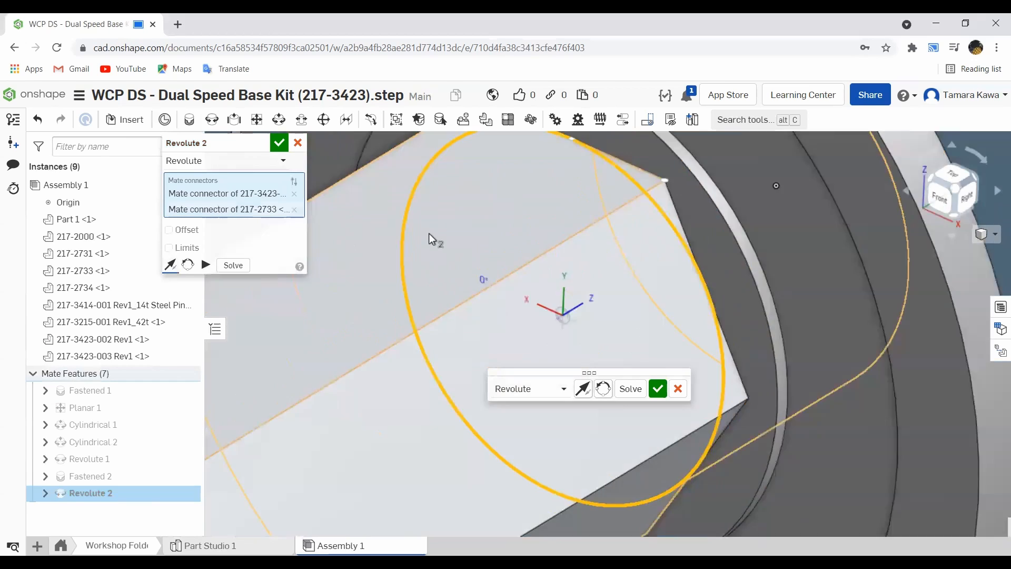
{"action": "scroll", "coordinate": [429, 232], "scroll_direction": "down", "scroll_amount": 6}
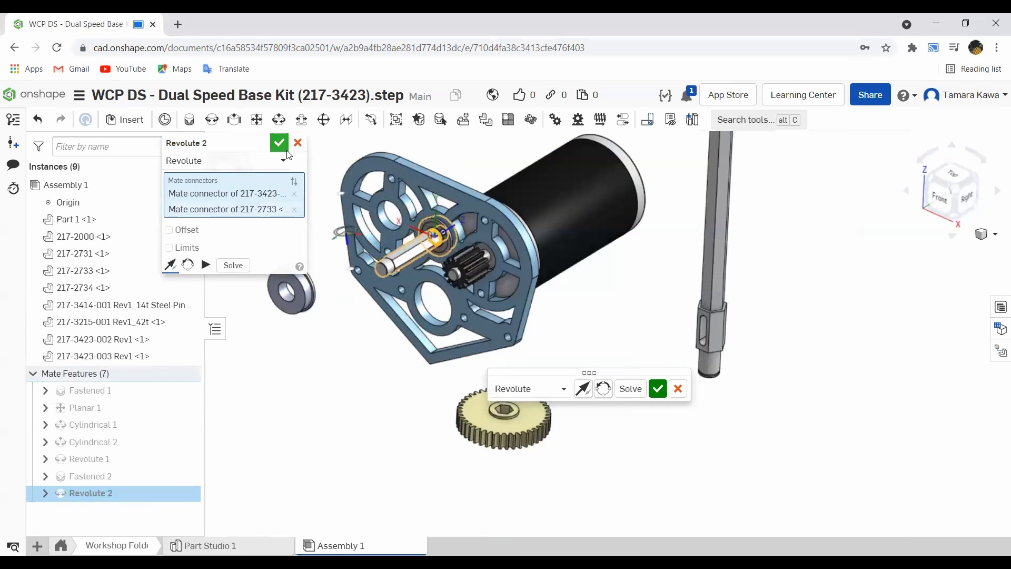
{"action": "left_click", "coordinate": [283, 145]}
- Move the 42t gear next to the plate, near the newly mated shaft
{"action": "mouse_move", "coordinate": [451, 202]}
{"action": "right_mouse_down"}
{"action": "mouse_move", "coordinate": [429, 253]}
{"action": "mouse_move", "coordinate": [442, 210]}
{"action": "mouse_move", "coordinate": [476, 174]}
{"action": "mouse_move", "coordinate": [453, 216]}
{"action": "right_mouse_up"}
{"action": "left_click_drag", "start_coordinate": [515, 409], "coordinate": [290, 239]}
{"action": "right_click_drag", "start_coordinate": [290, 240], "coordinate": [270, 220]}
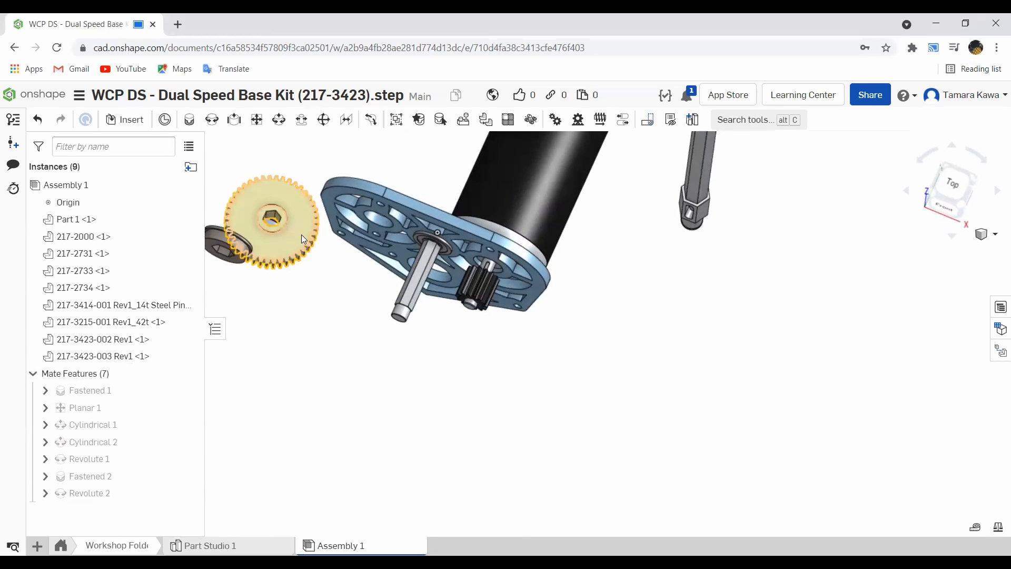
{"action": "scroll", "coordinate": [257, 185], "scroll_direction": "up", "scroll_amount": 3}
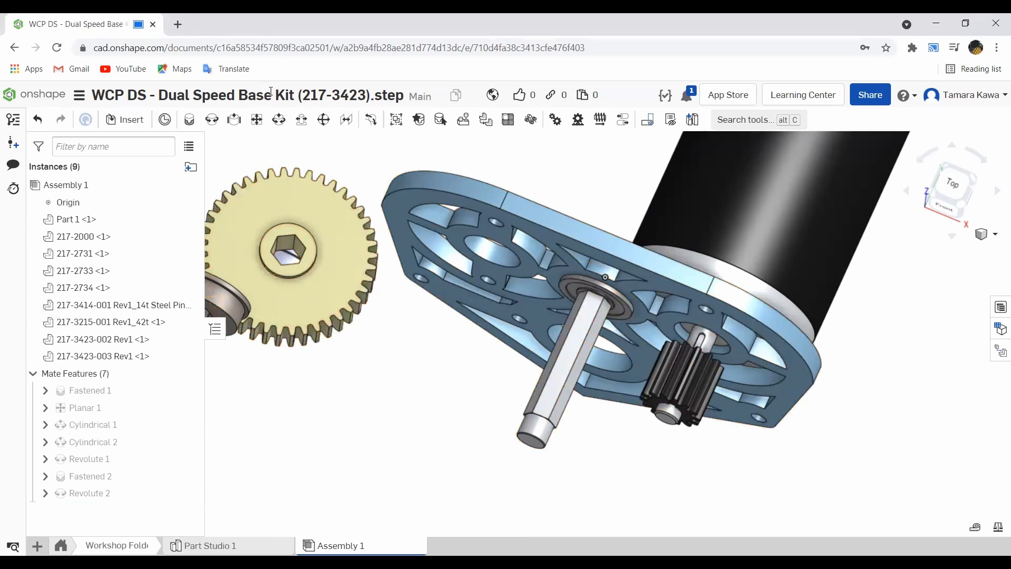
- Add a Planar mate between the gear's hex bore face and the short shaft's hex face, cancelling the extra Planar 3
{"action": "left_click", "coordinate": [259, 120]}
{"action": "scroll", "coordinate": [300, 283], "scroll_direction": "up", "scroll_amount": 5}
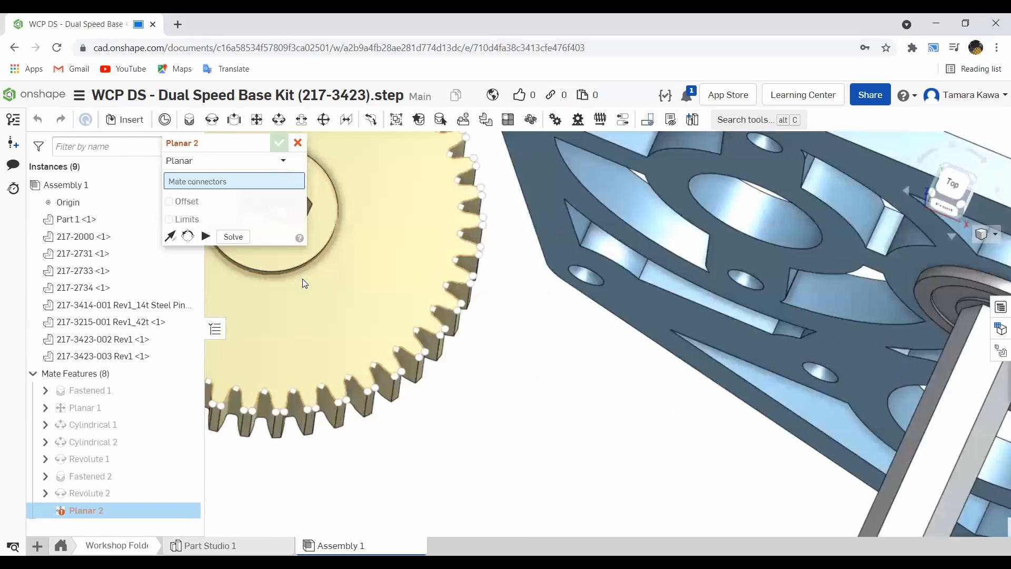
{"action": "scroll", "coordinate": [381, 236], "scroll_direction": "down", "scroll_amount": 5}
{"action": "scroll", "coordinate": [352, 208], "scroll_direction": "up", "scroll_amount": 10}
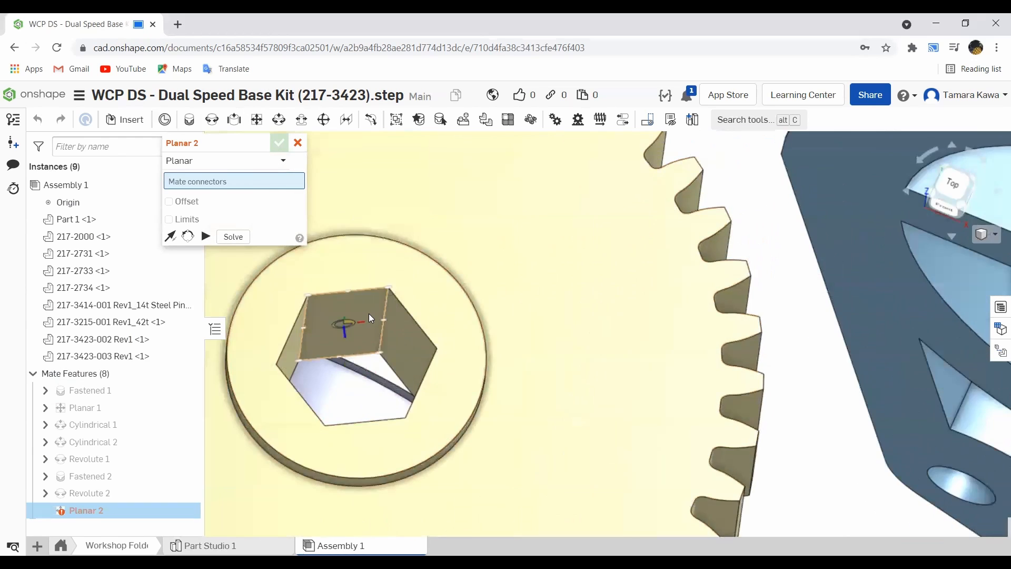
{"action": "left_click", "coordinate": [342, 327]}
{"action": "scroll", "coordinate": [343, 302], "scroll_direction": "up", "scroll_amount": 3}
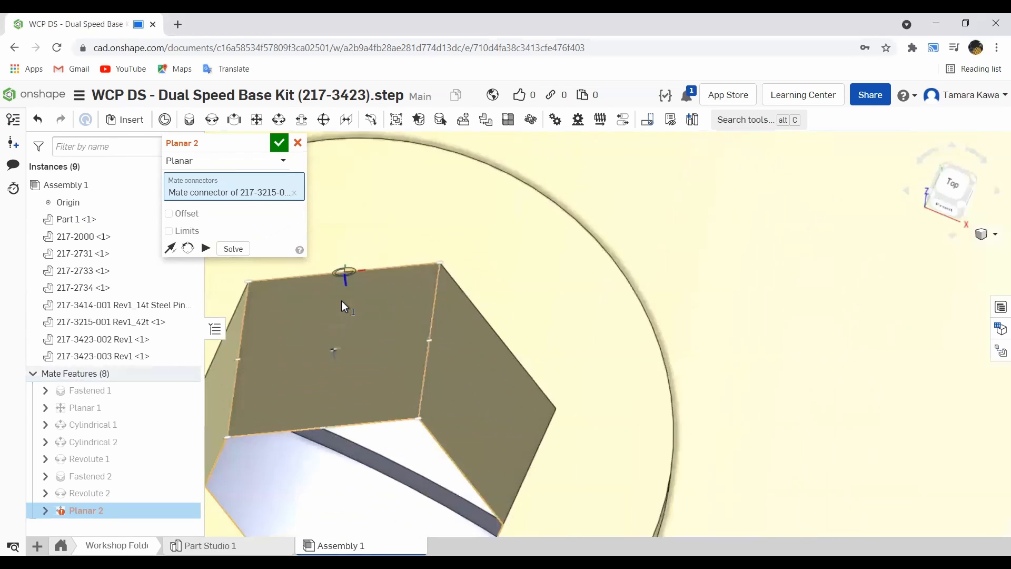
{"action": "scroll", "coordinate": [341, 301], "scroll_direction": "down", "scroll_amount": 5}
{"action": "scroll", "coordinate": [624, 437], "scroll_direction": "up", "scroll_amount": 4}
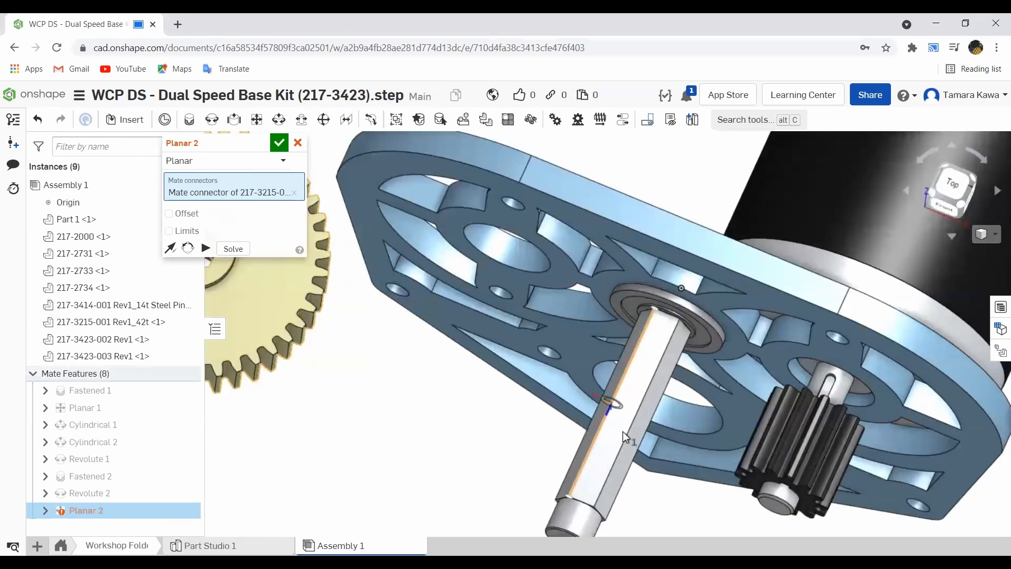
{"action": "scroll", "coordinate": [624, 437], "scroll_direction": "up", "scroll_amount": 2}
{"action": "left_click", "coordinate": [623, 404]}
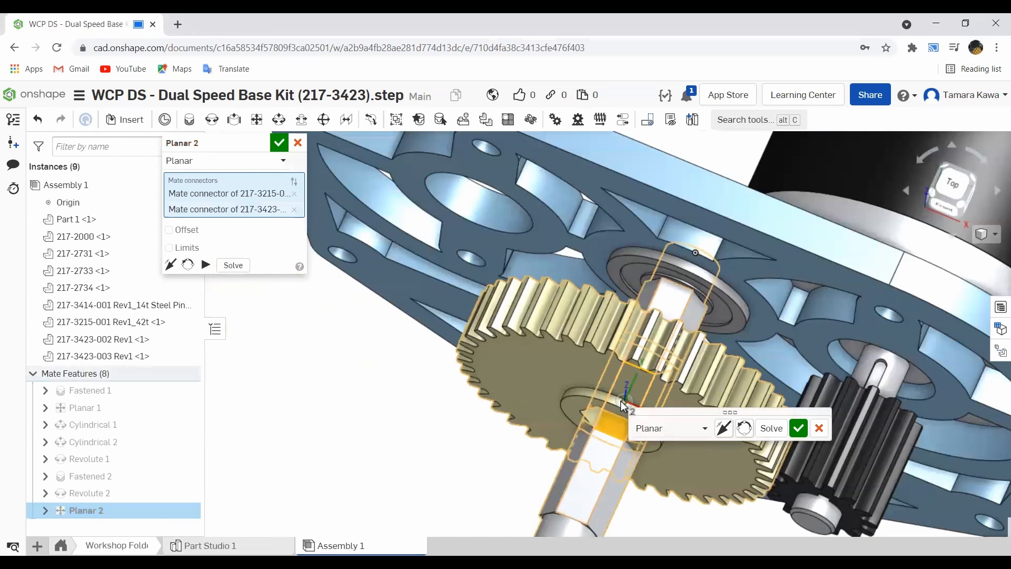
{"action": "left_click", "coordinate": [801, 431]}
{"action": "middle_click_drag", "start_coordinate": [692, 423], "coordinate": [679, 349]}
{"action": "key", "text": "shift+1"}
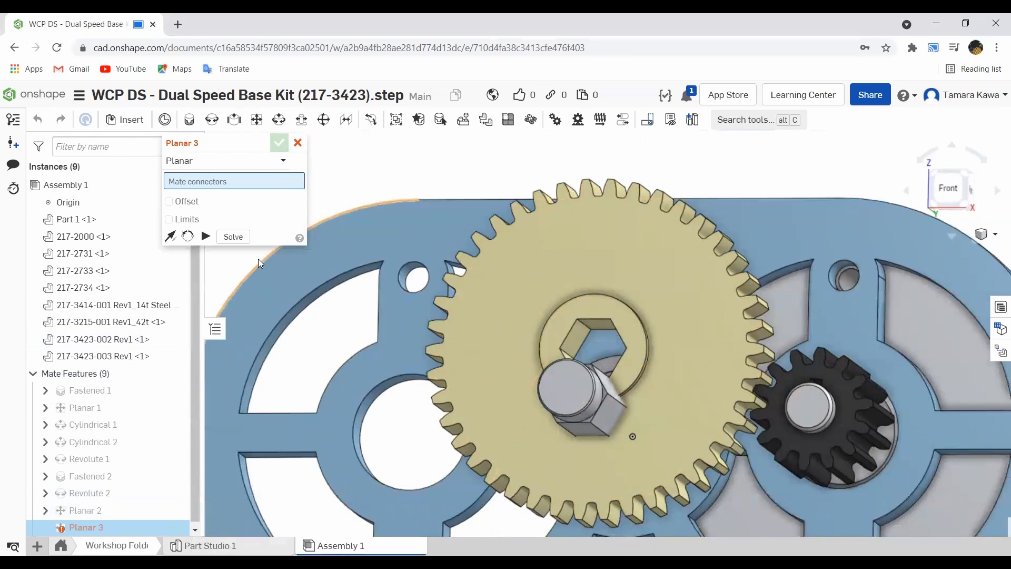
{"action": "left_click", "coordinate": [298, 143]}
- Edit the Planar 2 mate and flip its primary axis
{"action": "left_click", "coordinate": [79, 510]}
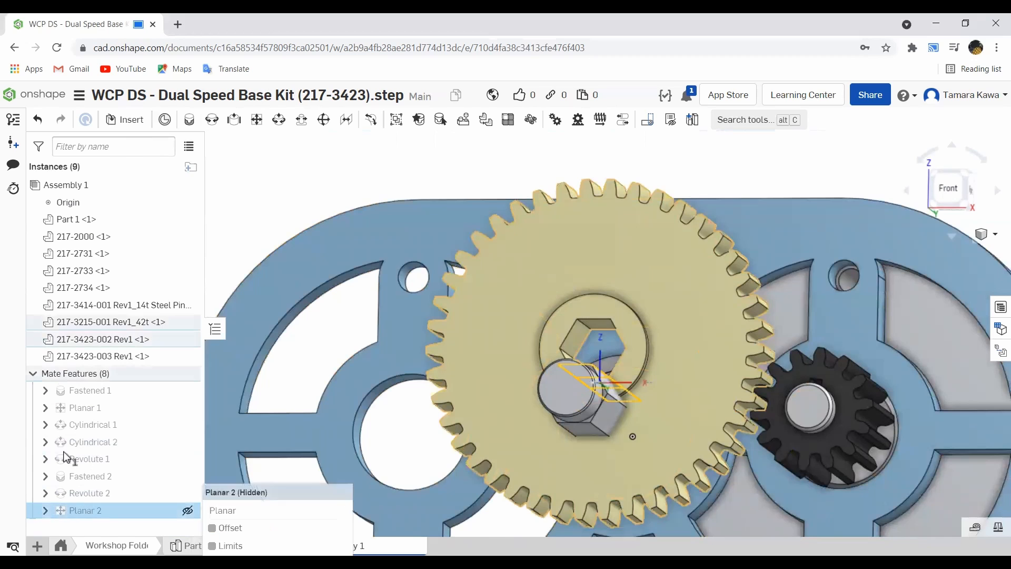
{"action": "right_click", "coordinate": [84, 510]}
{"action": "left_click", "coordinate": [105, 356]}
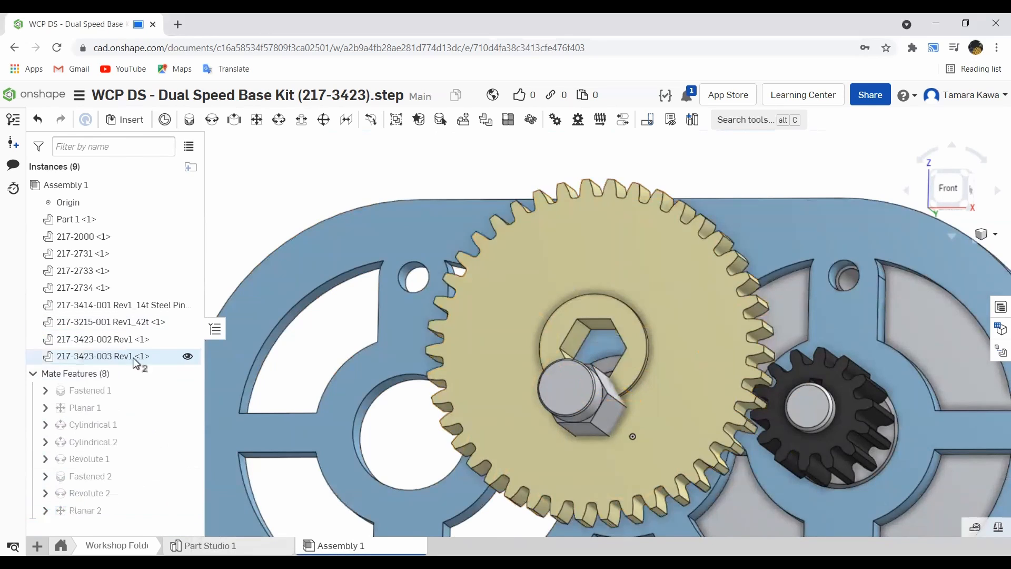
{"action": "left_click", "coordinate": [170, 264]}
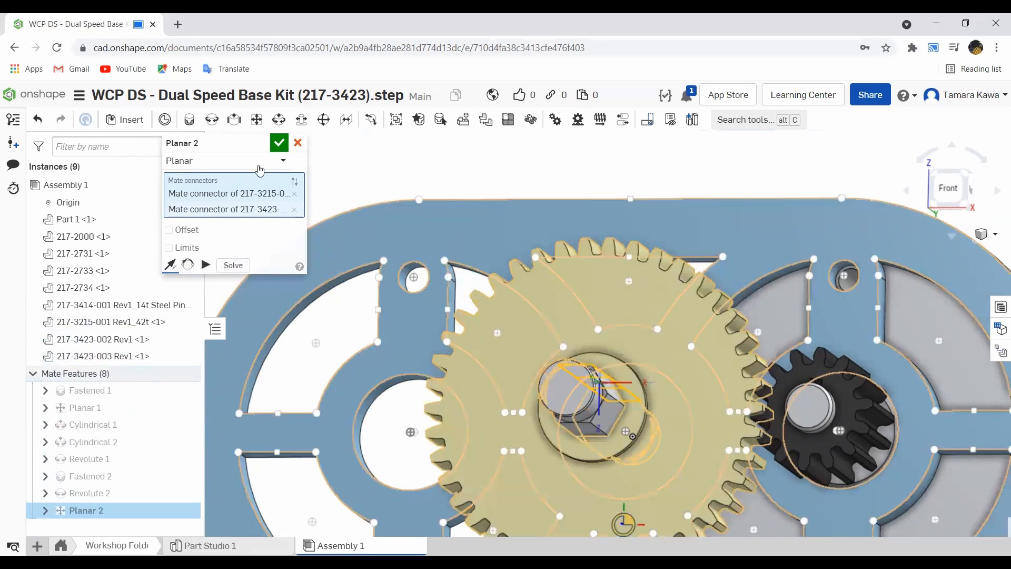
{"action": "left_click", "coordinate": [279, 142]}
- Drag the gear on the shaft and inspect how it sits and moves against the plate
{"action": "right_click_drag", "start_coordinate": [408, 258], "coordinate": [390, 300]}
{"action": "scroll", "coordinate": [389, 302], "scroll_direction": "down", "scroll_amount": 5}
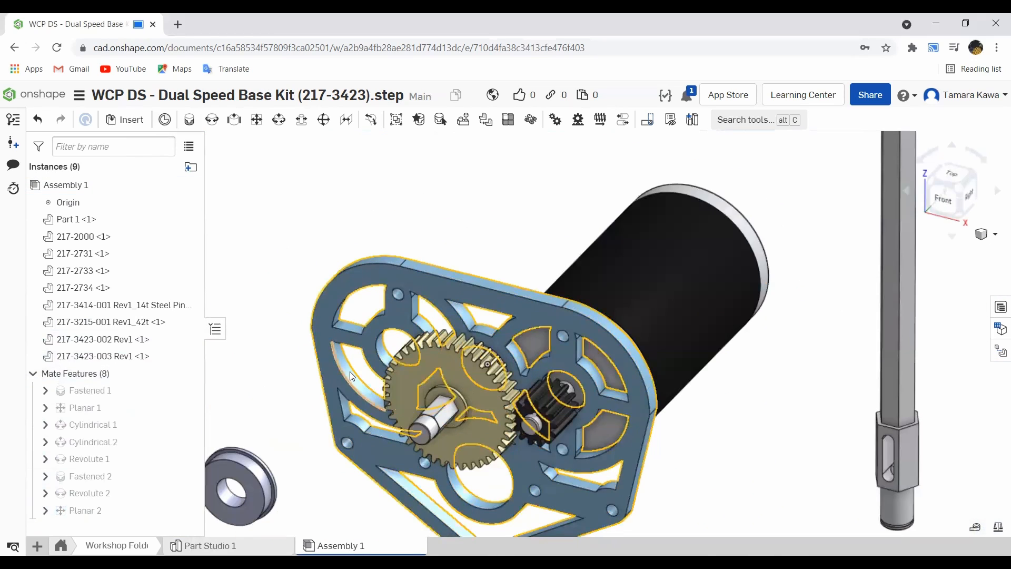
{"action": "left_click_drag", "start_coordinate": [384, 403], "coordinate": [425, 390]}
{"action": "right_click_drag", "start_coordinate": [425, 388], "coordinate": [446, 383]}
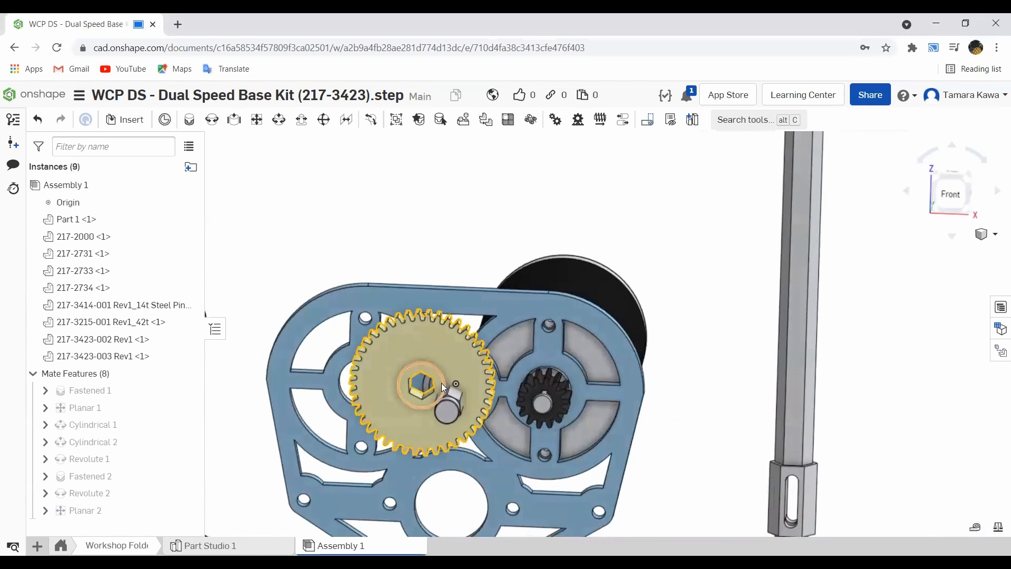
{"action": "scroll", "coordinate": [412, 382], "scroll_direction": "up", "scroll_amount": 5}
{"action": "scroll", "coordinate": [412, 382], "scroll_direction": "up", "scroll_amount": 8}
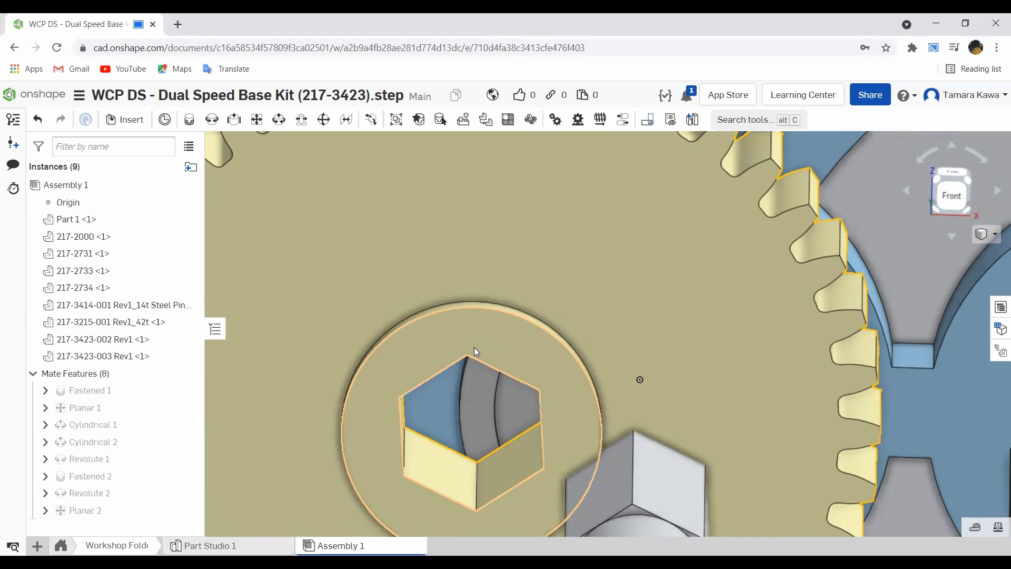
{"action": "right_click_drag", "start_coordinate": [442, 399], "coordinate": [539, 327]}
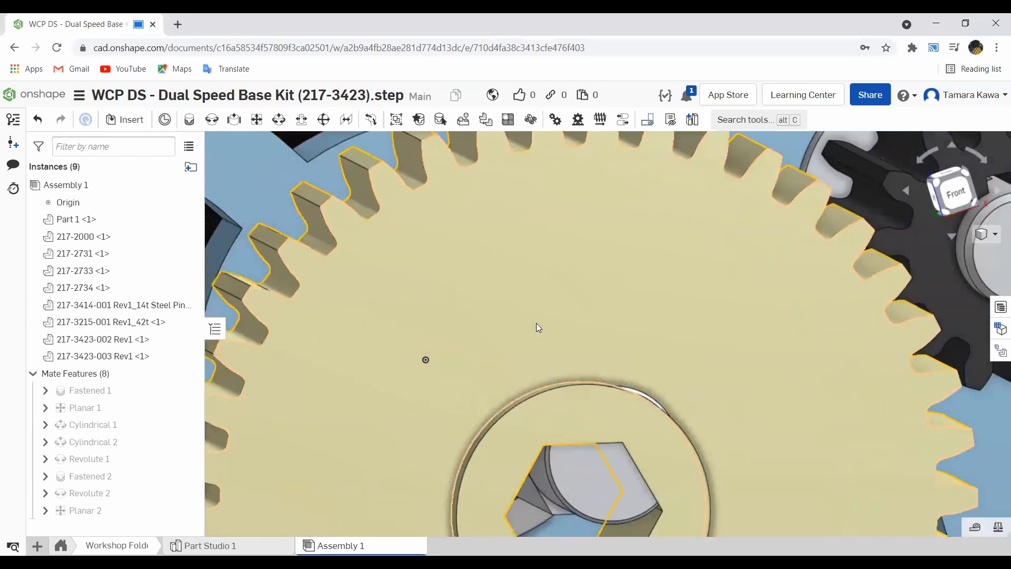
{"action": "scroll", "coordinate": [540, 340], "scroll_direction": "down", "scroll_amount": 8}
{"action": "mouse_move", "coordinate": [520, 371]}
{"action": "right_mouse_down"}
{"action": "mouse_move", "coordinate": [514, 421]}
{"action": "mouse_move", "coordinate": [533, 368]}
{"action": "right_mouse_up"}
{"action": "left_click_drag", "start_coordinate": [533, 367], "coordinate": [570, 324]}
{"action": "right_click_drag", "start_coordinate": [570, 359], "coordinate": [566, 339]}
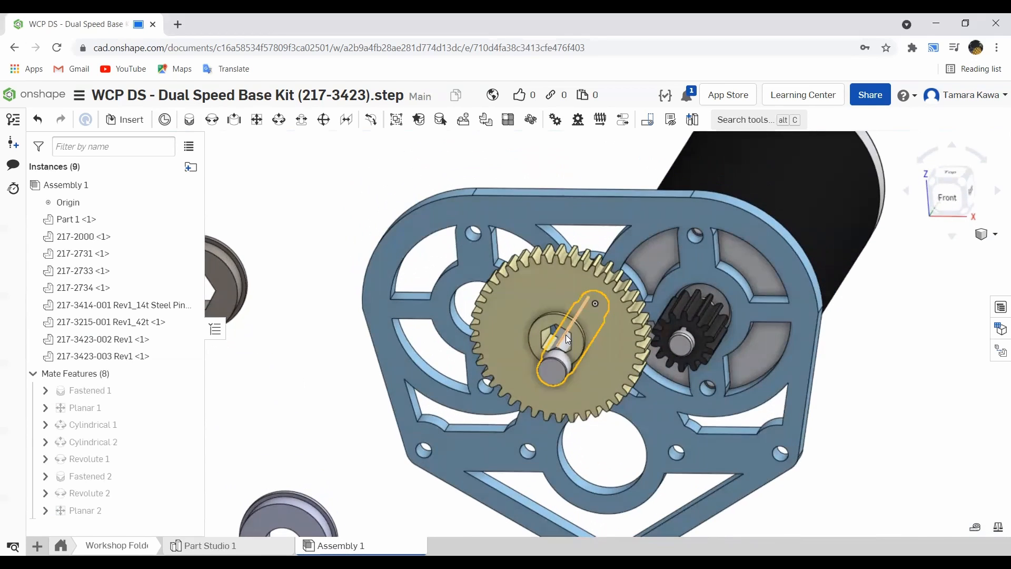
{"action": "scroll", "coordinate": [568, 337], "scroll_direction": "down", "scroll_amount": 5}
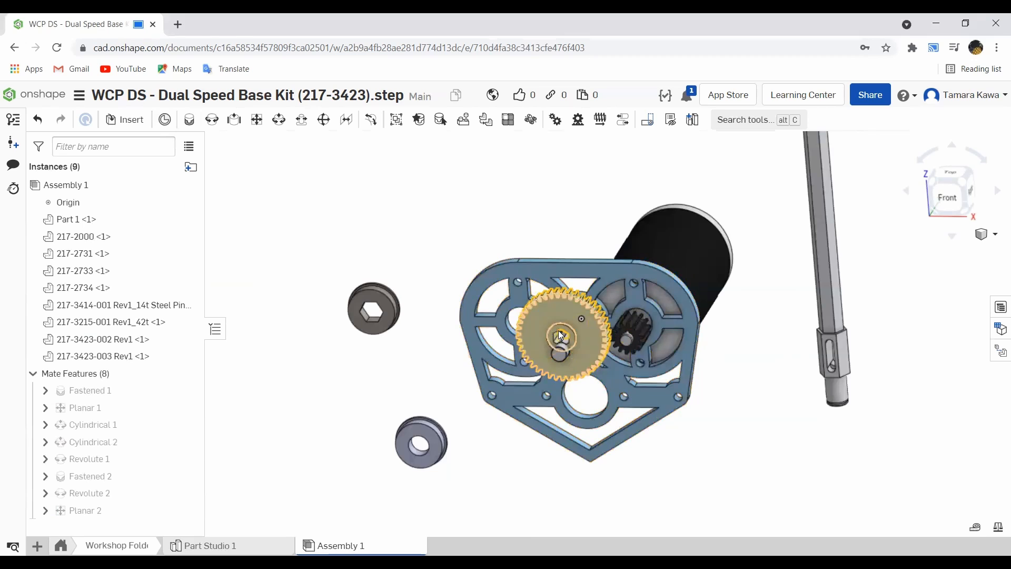
{"action": "left_click", "coordinate": [116, 322]}
{"action": "right_click", "coordinate": [116, 322]}
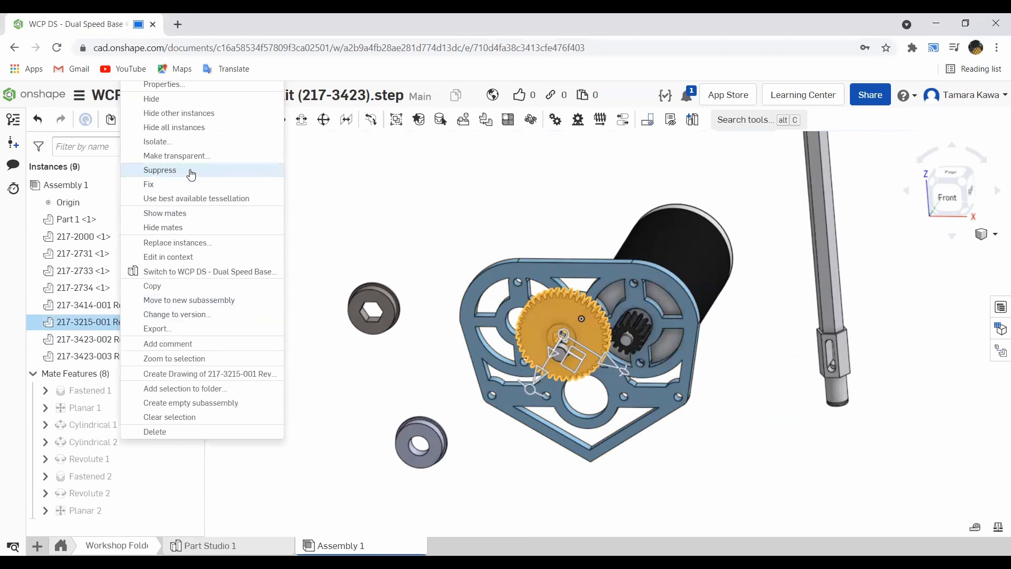
{"action": "left_click", "coordinate": [174, 168]}
{"action": "scroll", "coordinate": [512, 270], "scroll_direction": "up", "scroll_amount": 5}
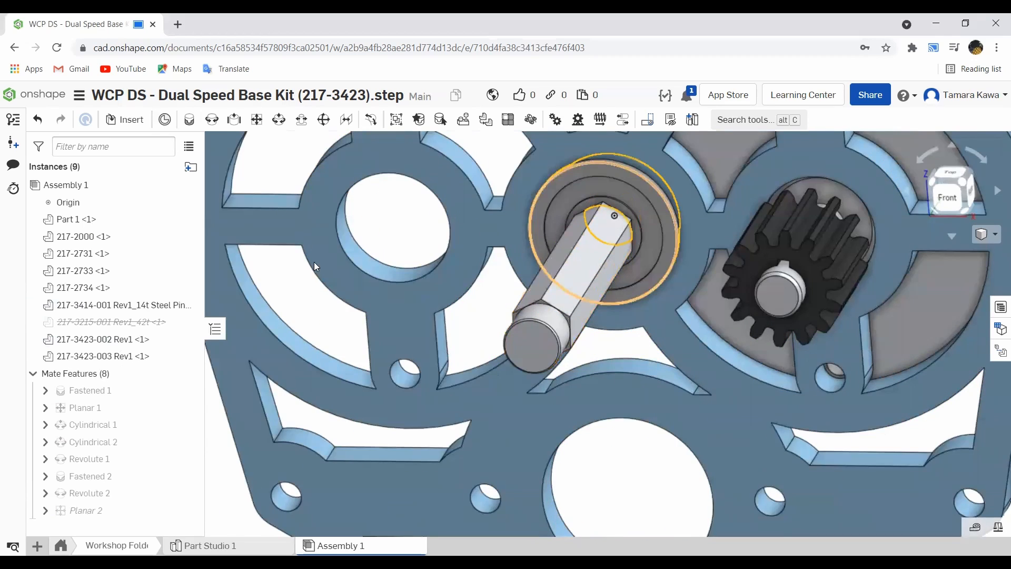
{"action": "left_click", "coordinate": [84, 493]}
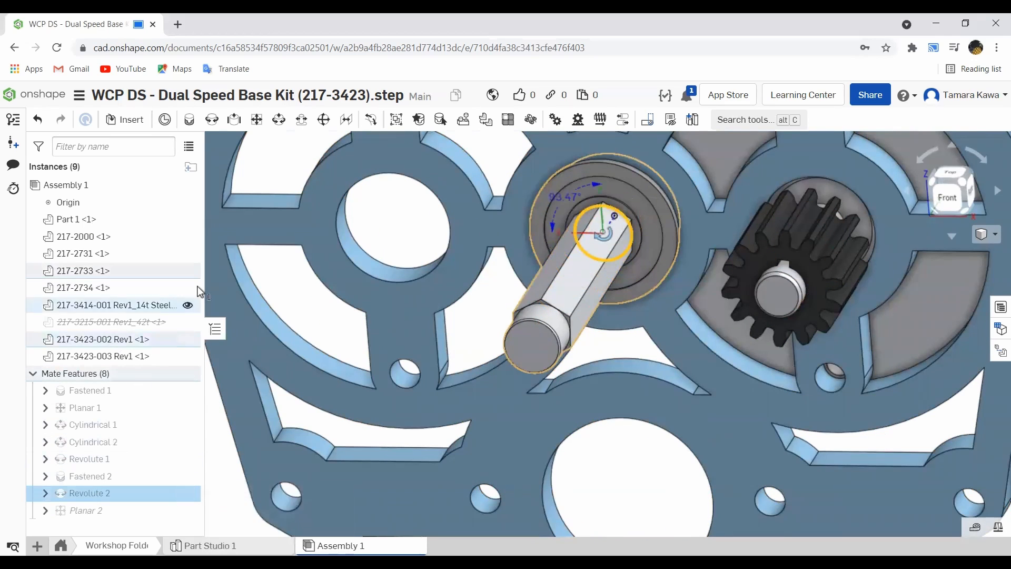
{"action": "right_click", "coordinate": [105, 495]}
{"action": "left_click", "coordinate": [143, 338]}
{"action": "scroll", "coordinate": [632, 222], "scroll_direction": "up", "scroll_amount": 6}
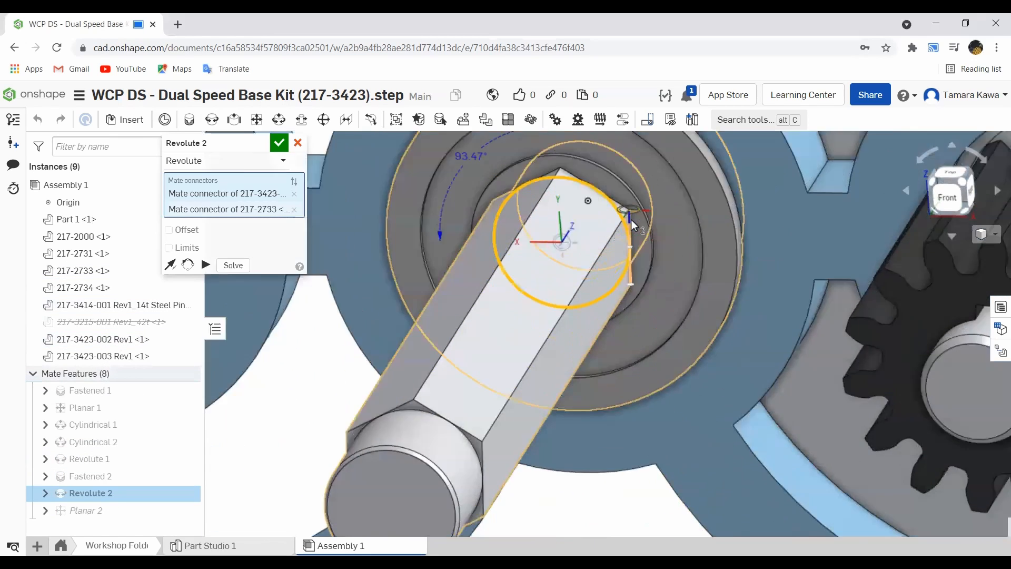
{"action": "right_click_drag", "start_coordinate": [628, 216], "coordinate": [586, 172]}
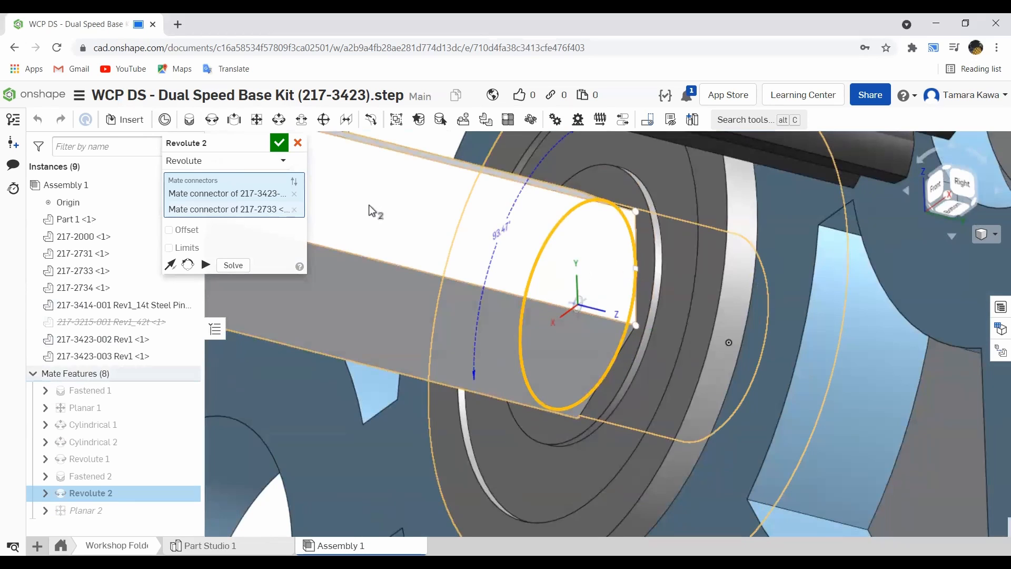
{"action": "scroll", "coordinate": [324, 242], "scroll_direction": "down", "scroll_amount": 3}
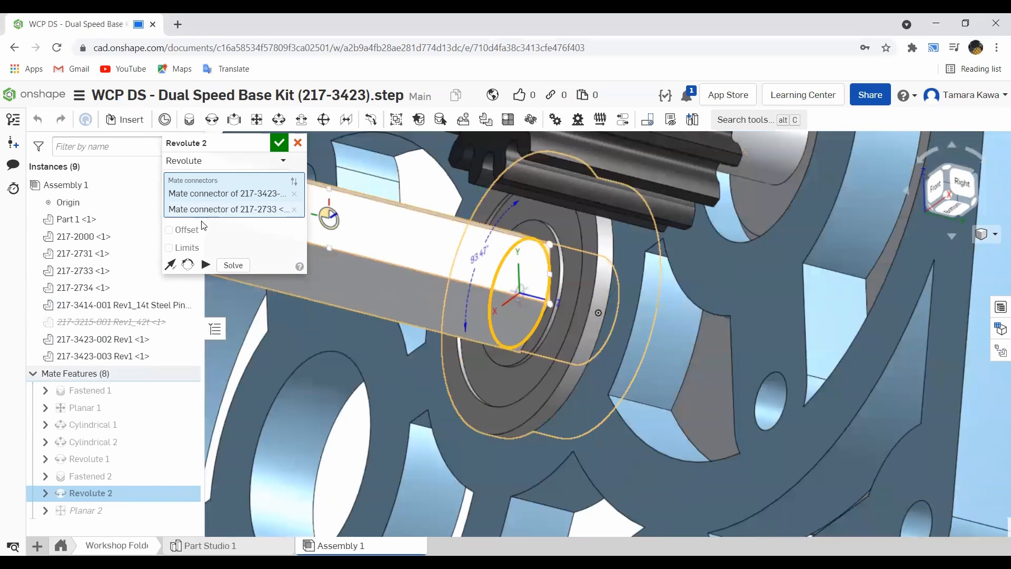
{"action": "left_click", "coordinate": [185, 230]}
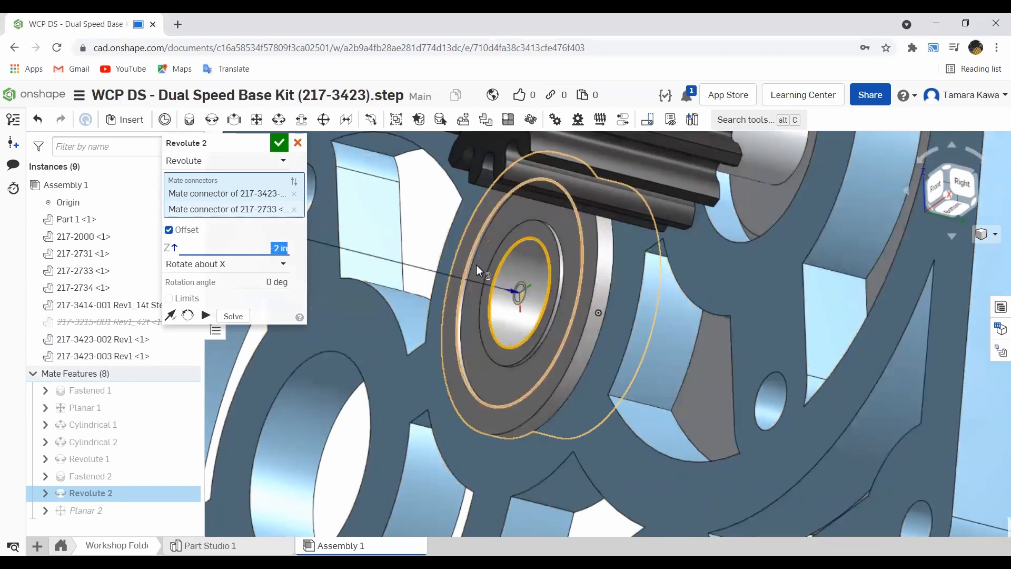
{"action": "scroll", "coordinate": [525, 235], "scroll_direction": "up", "scroll_amount": 3}
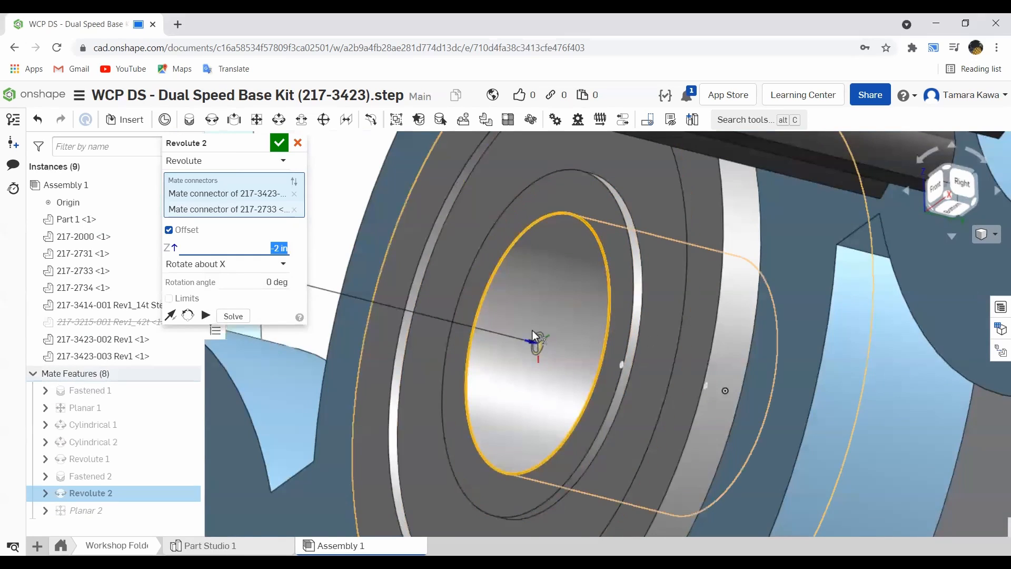
{"action": "scroll", "coordinate": [526, 280], "scroll_direction": "down", "scroll_amount": 5}
{"action": "scroll", "coordinate": [387, 285], "scroll_direction": "down", "scroll_amount": 10}
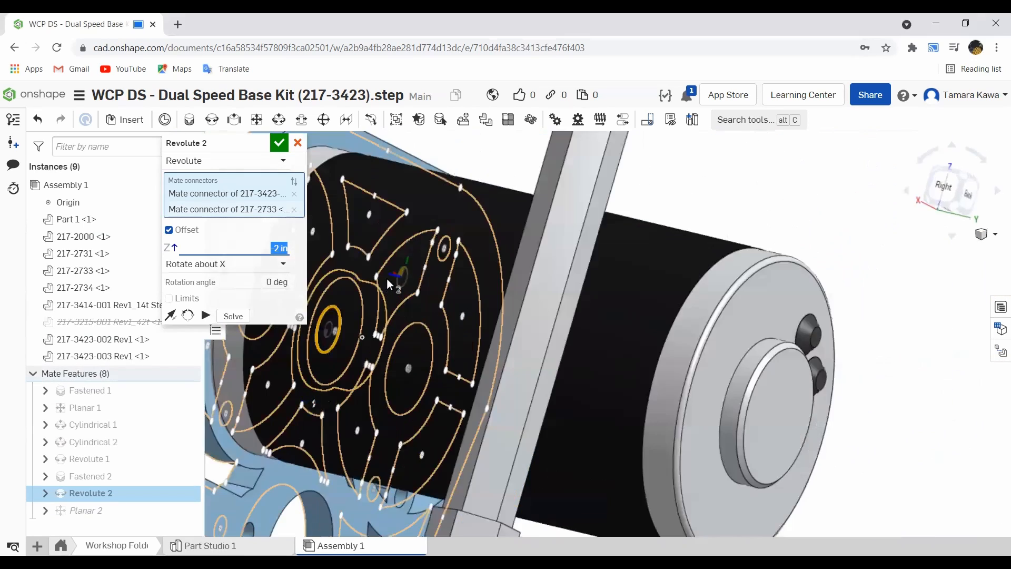
{"action": "scroll", "coordinate": [331, 274], "scroll_direction": "up", "scroll_amount": 10}
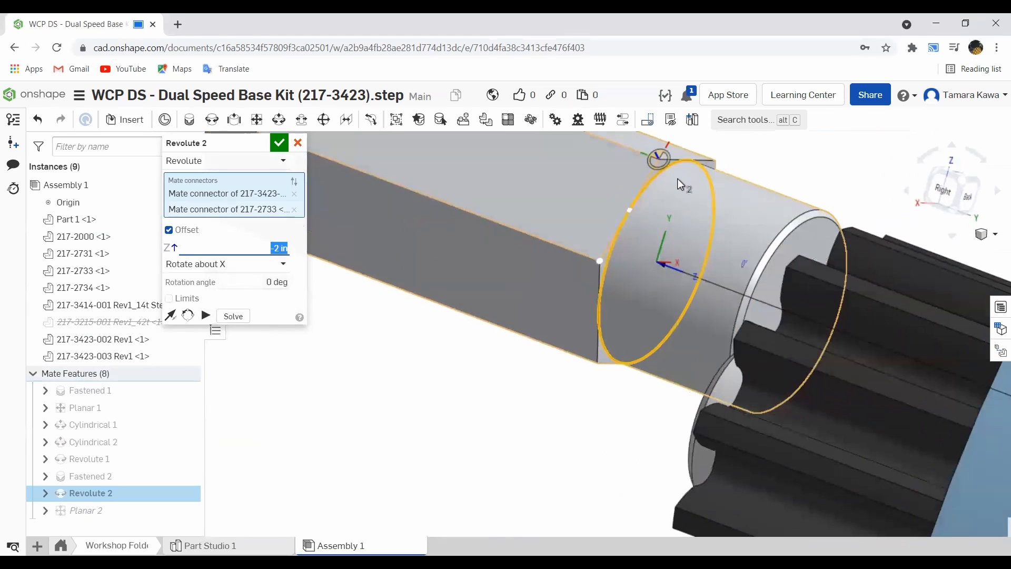
{"action": "scroll", "coordinate": [668, 172], "scroll_direction": "up", "scroll_amount": 3}
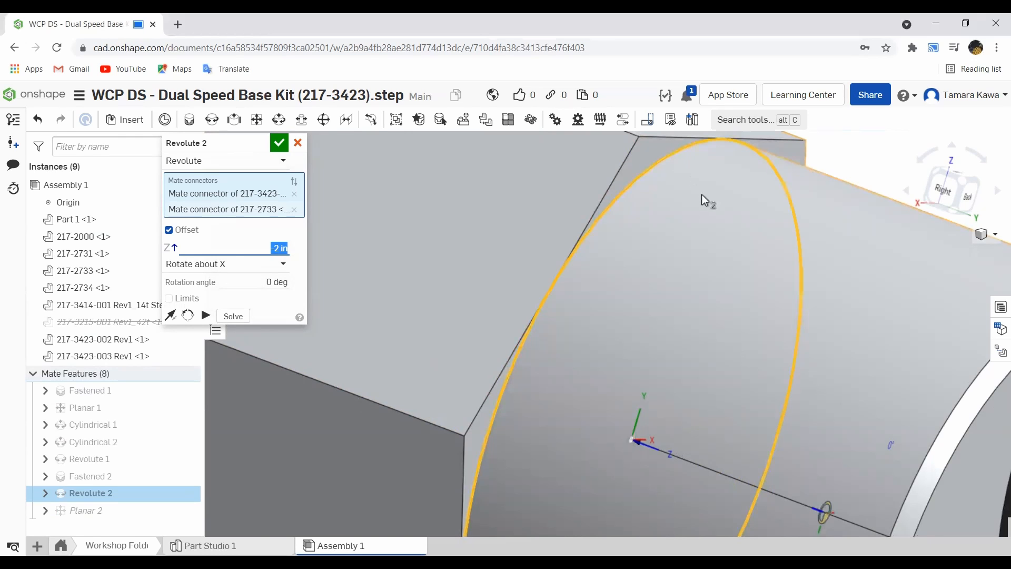
{"action": "scroll", "coordinate": [683, 175], "scroll_direction": "up", "scroll_amount": 2}
{"action": "scroll", "coordinate": [684, 177], "scroll_direction": "down", "scroll_amount": 10}
{"action": "right_click_drag", "start_coordinate": [686, 182], "coordinate": [843, 210]}
{"action": "scroll", "coordinate": [472, 181], "scroll_direction": "up", "scroll_amount": 5}
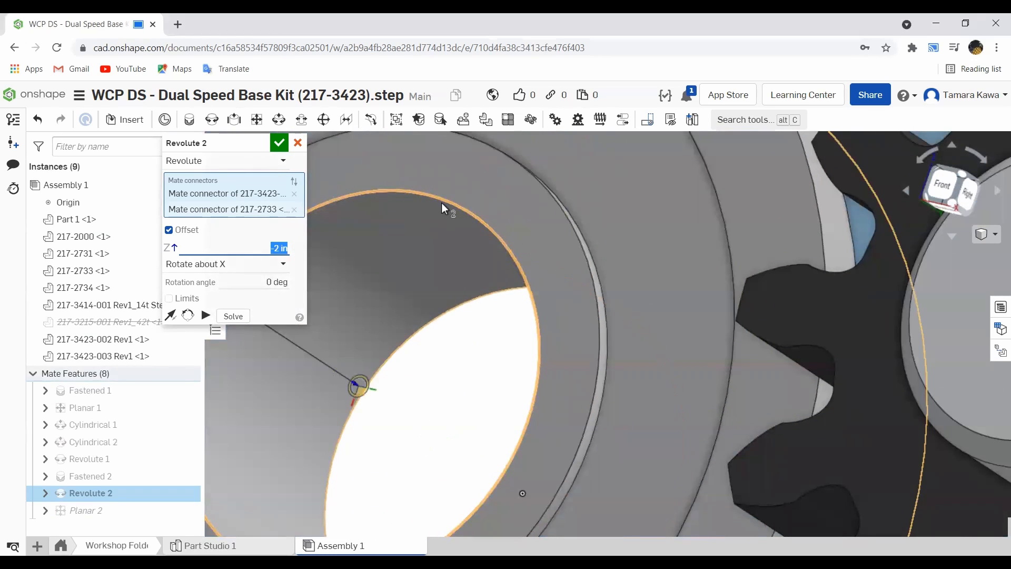
{"action": "scroll", "coordinate": [442, 204], "scroll_direction": "down", "scroll_amount": 2}
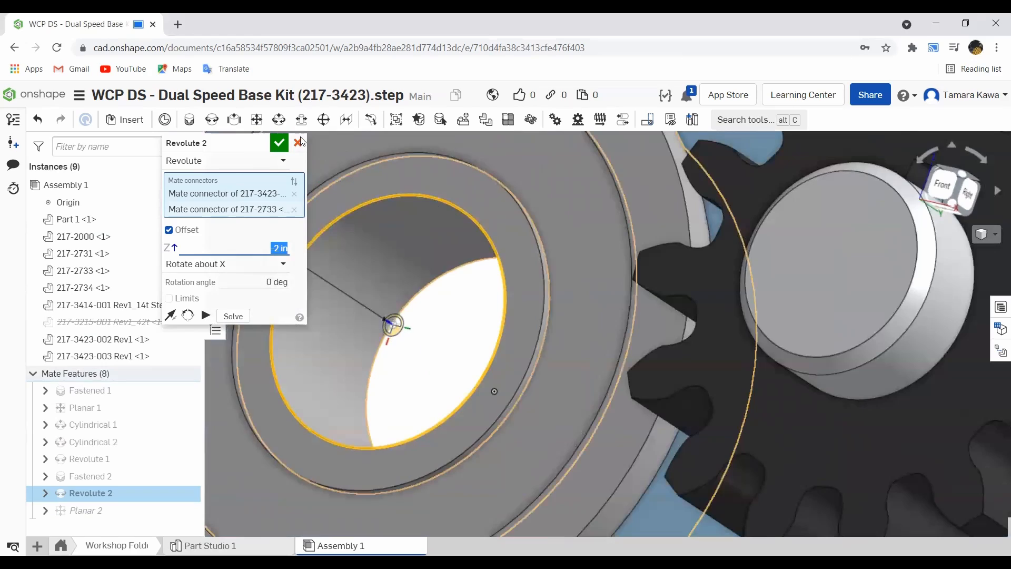
{"action": "left_click", "coordinate": [300, 142]}
{"action": "scroll", "coordinate": [518, 220], "scroll_direction": "up", "scroll_amount": 2}
{"action": "scroll", "coordinate": [517, 220], "scroll_direction": "down", "scroll_amount": 5}
{"action": "right_click_drag", "start_coordinate": [503, 214], "coordinate": [436, 196]}
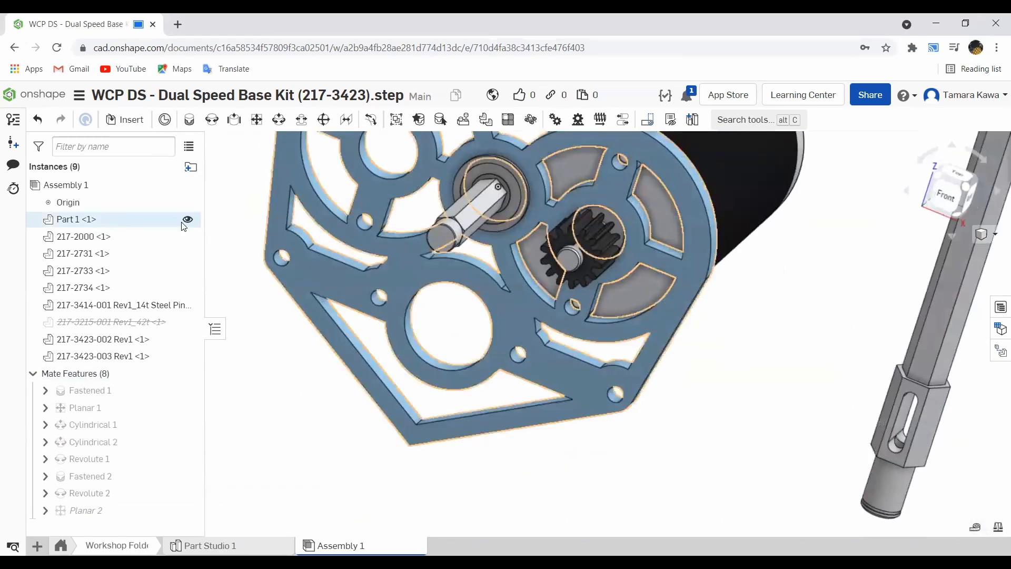
{"action": "right_click", "coordinate": [119, 322]}
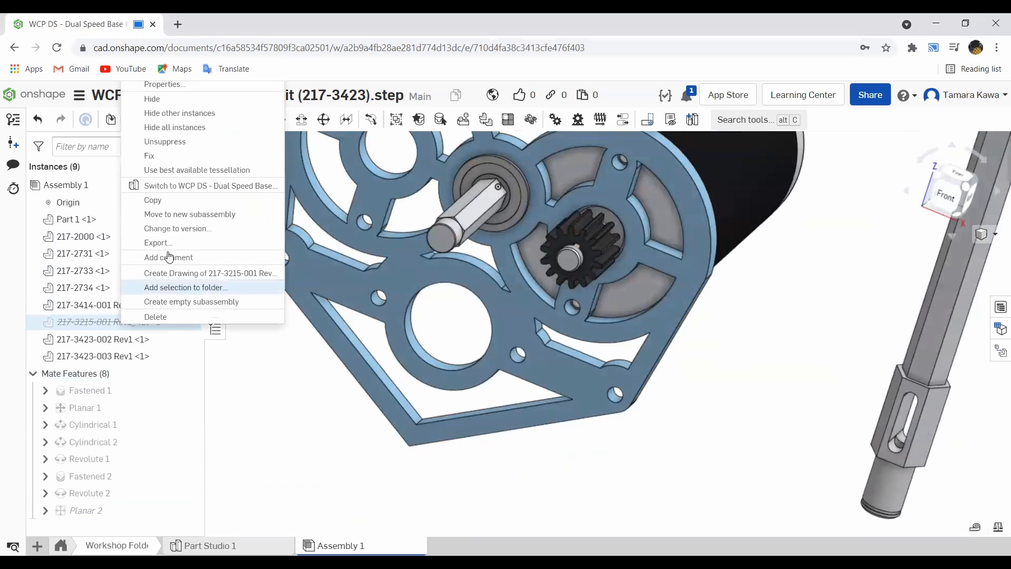
{"action": "left_click", "coordinate": [163, 141]}
- Drag the 42t gear back onto the short hex shaft in front of the plate
{"action": "scroll", "coordinate": [461, 198], "scroll_direction": "up", "scroll_amount": 5}
{"action": "left_click_drag", "start_coordinate": [467, 213], "coordinate": [421, 377]}
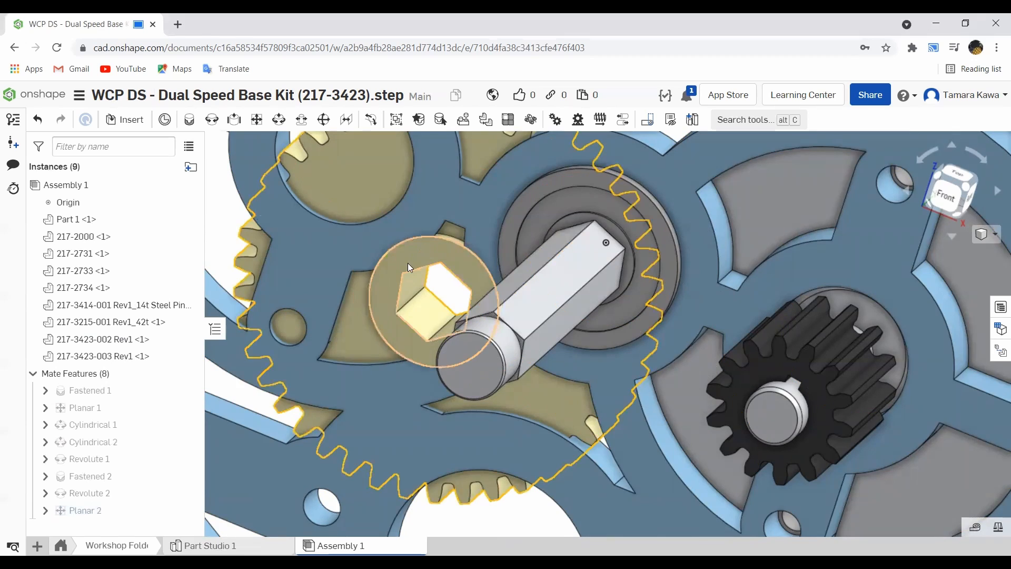
{"action": "scroll", "coordinate": [502, 264], "scroll_direction": "up", "scroll_amount": 5}
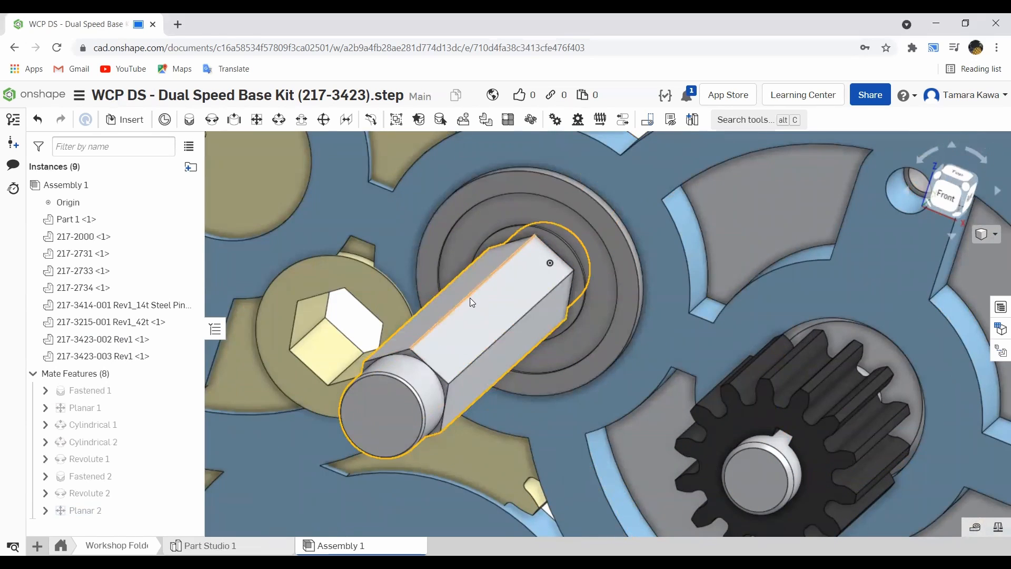
{"action": "left_click", "coordinate": [258, 121]}
{"action": "key", "text": "Escape"}
{"action": "right_click_drag", "start_coordinate": [259, 249], "coordinate": [674, 307]}
{"action": "left_click_drag", "start_coordinate": [674, 307], "coordinate": [590, 296]}
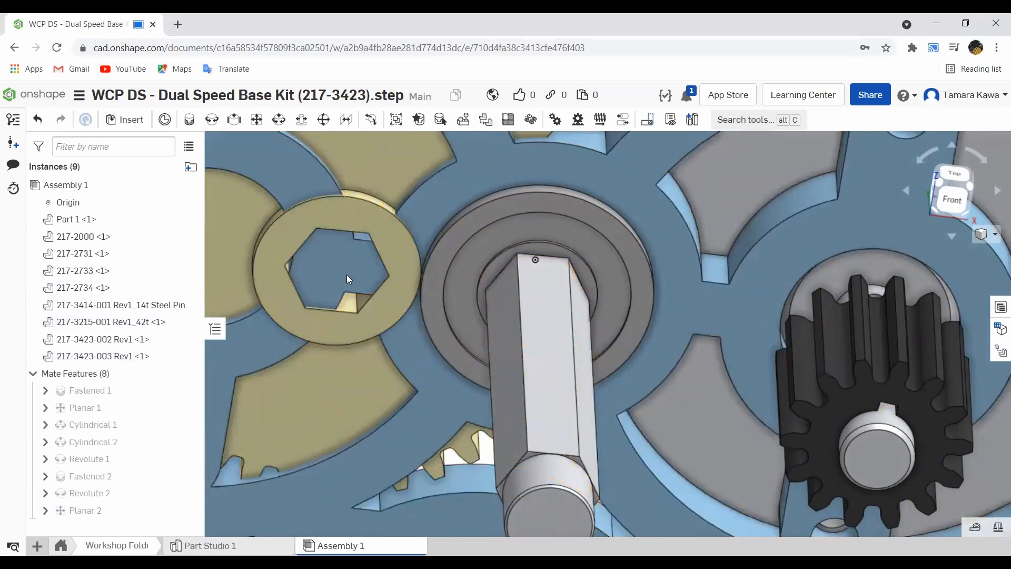
{"action": "scroll", "coordinate": [347, 274], "scroll_direction": "down", "scroll_amount": 5}
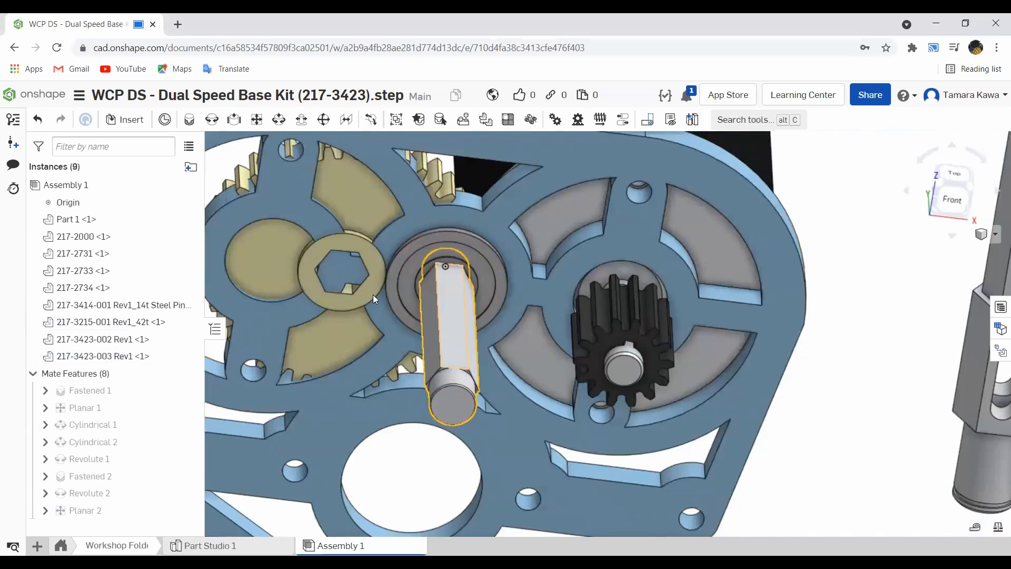
{"action": "left_click", "coordinate": [84, 511]}
{"action": "right_click_drag", "start_coordinate": [303, 279], "coordinate": [336, 340]}
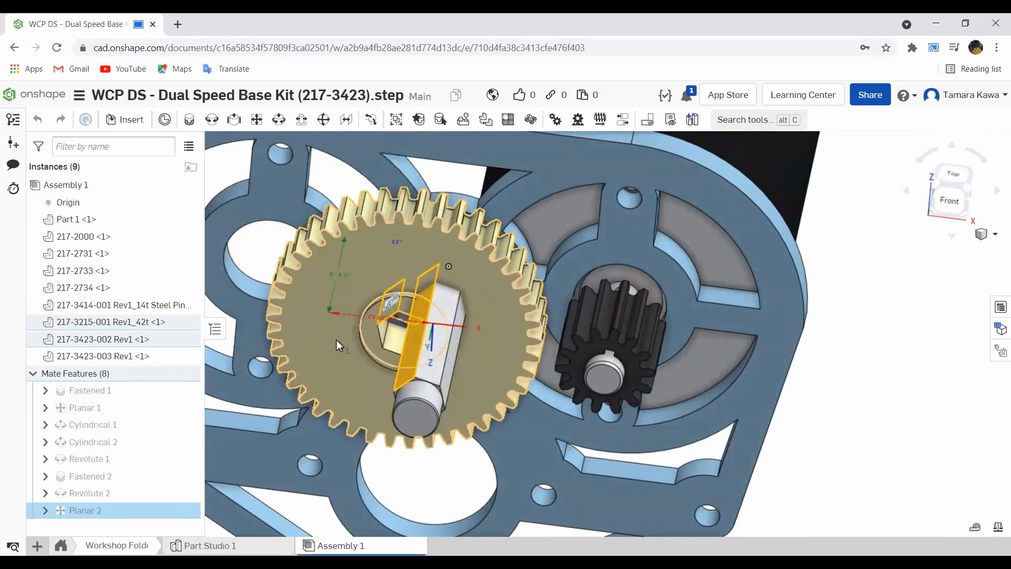
- Add a Planar mate between the 42t gear's hex bore face and the short shaft's hex face
{"action": "scroll", "coordinate": [336, 340], "scroll_direction": "up", "scroll_amount": 5}
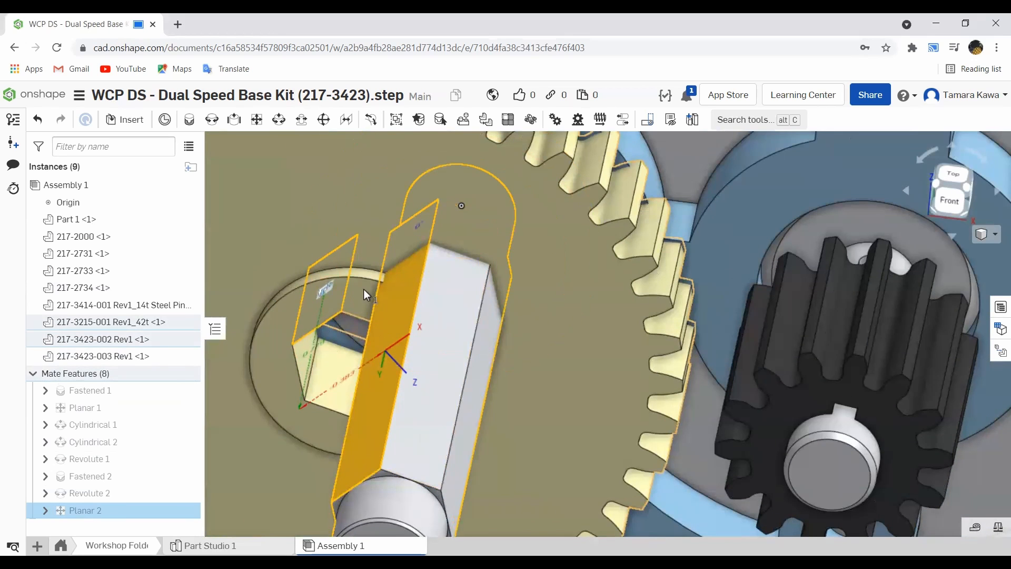
{"action": "left_click", "coordinate": [256, 119]}
{"action": "scroll", "coordinate": [308, 352], "scroll_direction": "up", "scroll_amount": 5}
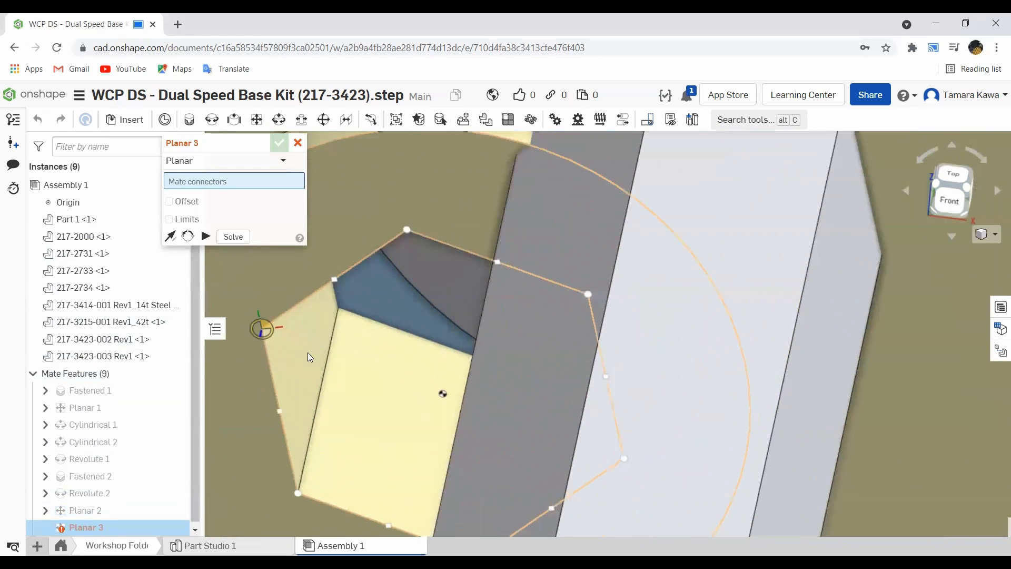
{"action": "left_click", "coordinate": [303, 299]}
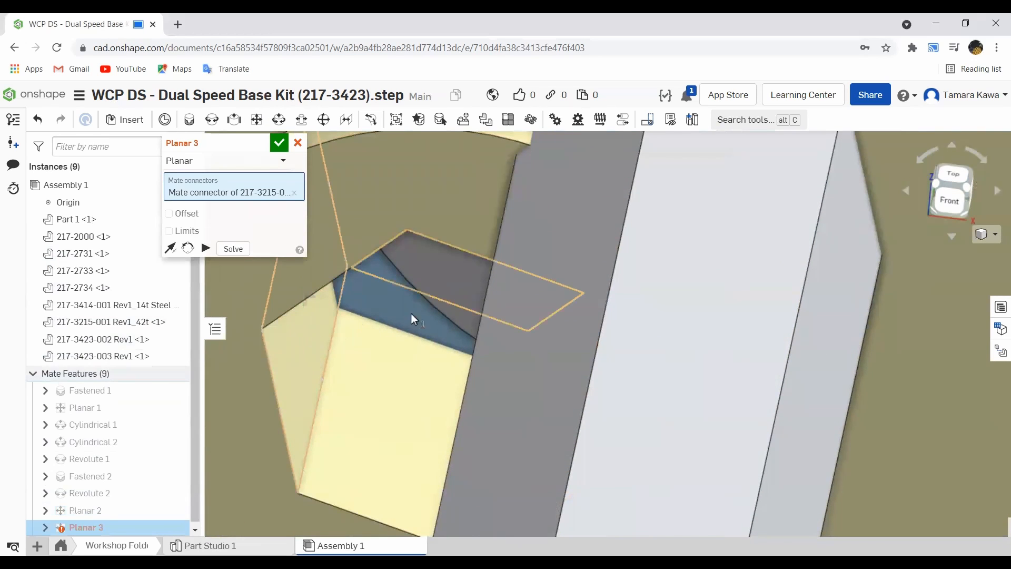
{"action": "scroll", "coordinate": [451, 303], "scroll_direction": "down", "scroll_amount": 6}
{"action": "right_click_drag", "start_coordinate": [439, 325], "coordinate": [493, 299]}
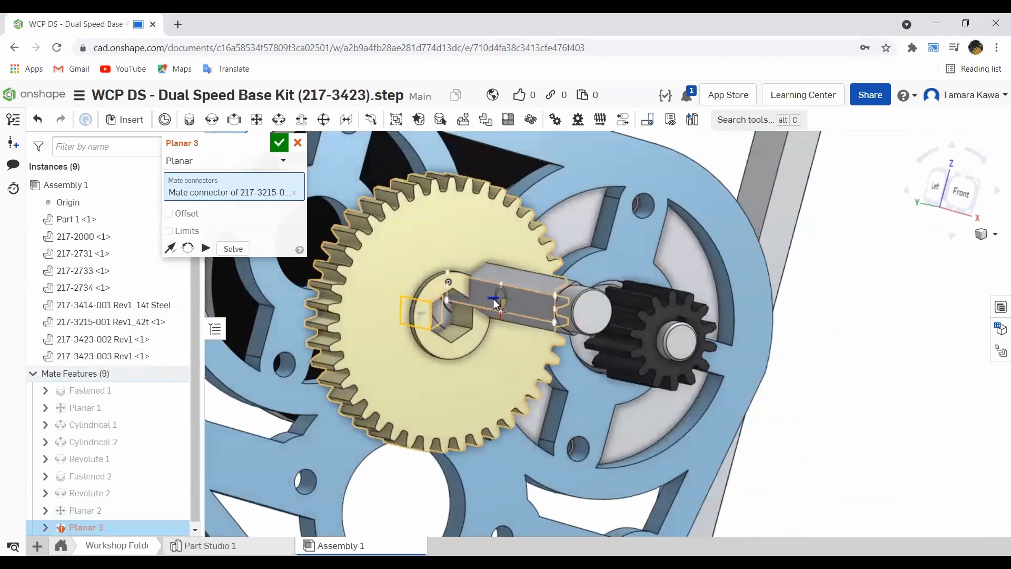
{"action": "left_click", "coordinate": [493, 299]}
{"action": "right_click_drag", "start_coordinate": [621, 268], "coordinate": [586, 280]}
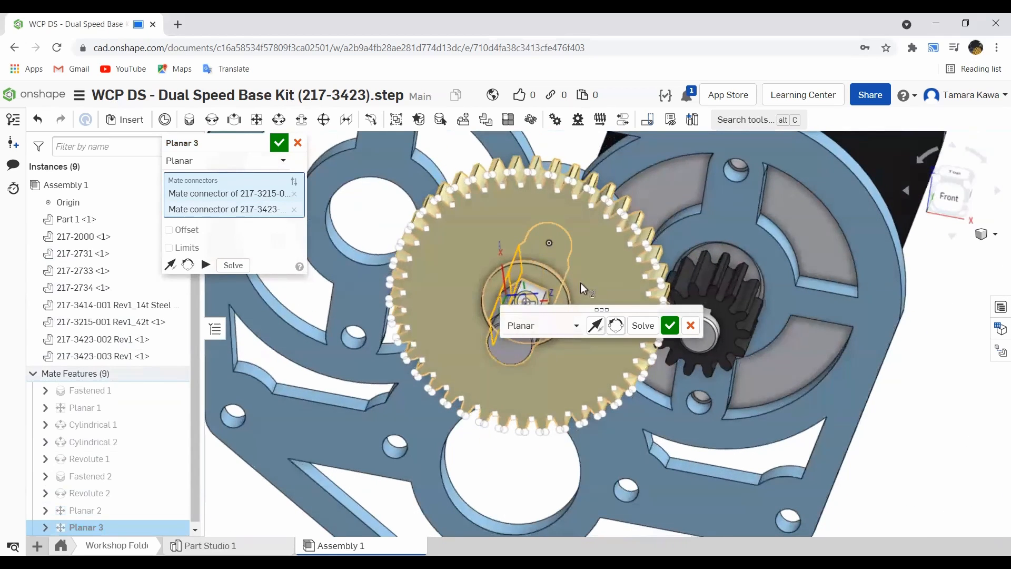
{"action": "left_click", "coordinate": [670, 325]}
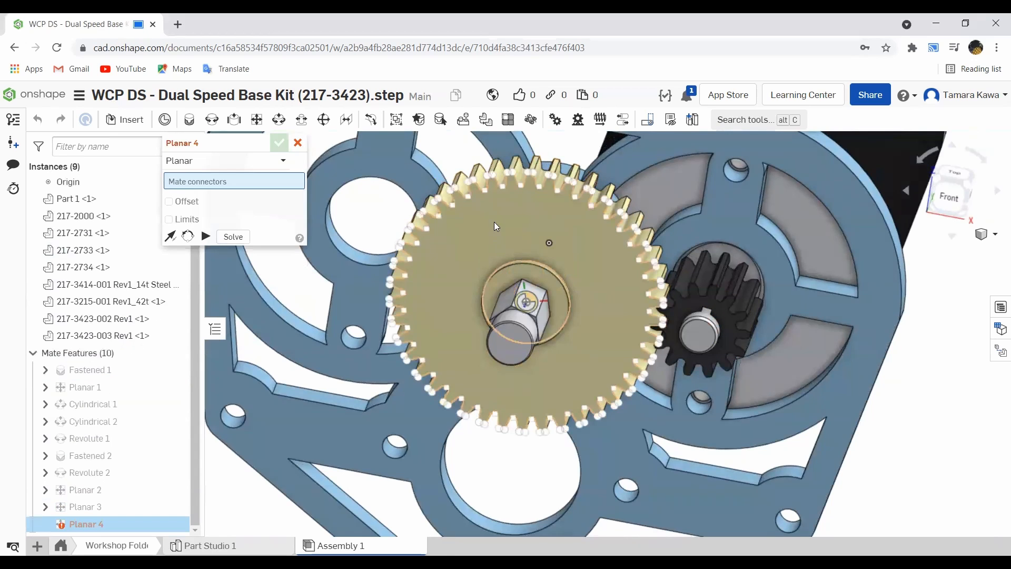
{"action": "left_click", "coordinate": [298, 143]}
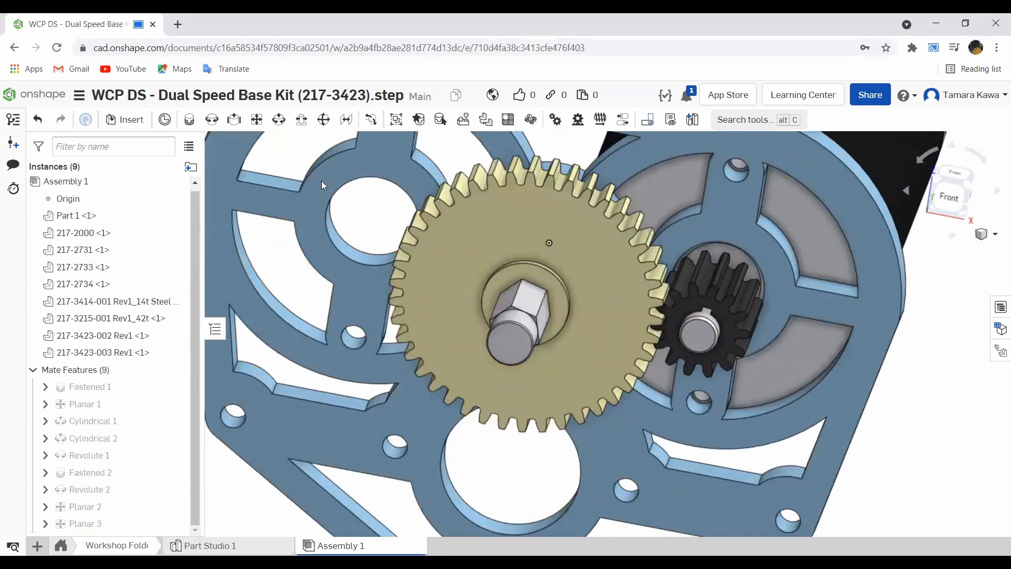
- Add a Planar mate between the 14t pinion's face and the 42t gear's face so they line up
{"action": "left_click_drag", "start_coordinate": [497, 224], "coordinate": [493, 200]}
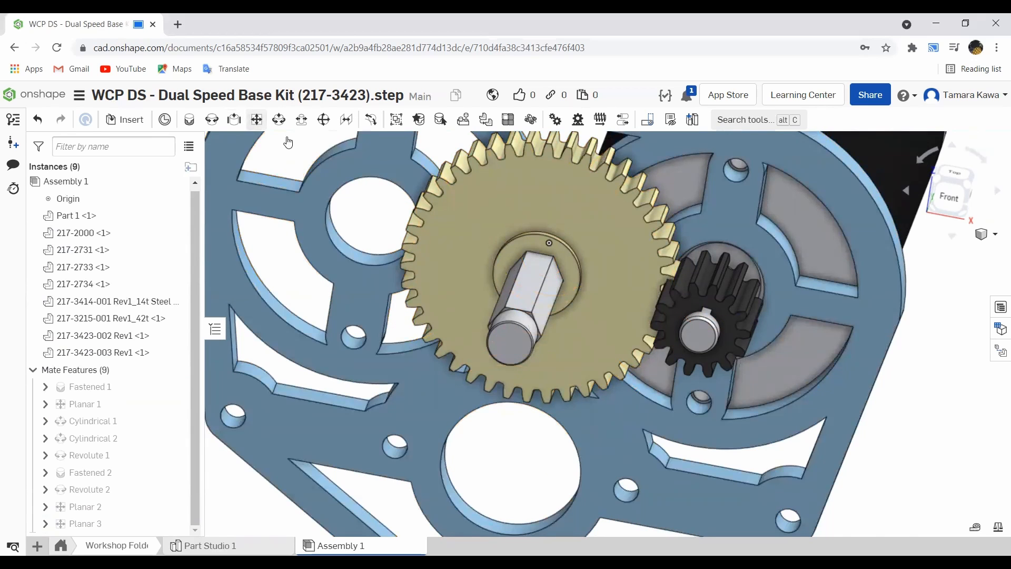
{"action": "scroll", "coordinate": [687, 315], "scroll_direction": "up", "scroll_amount": 5}
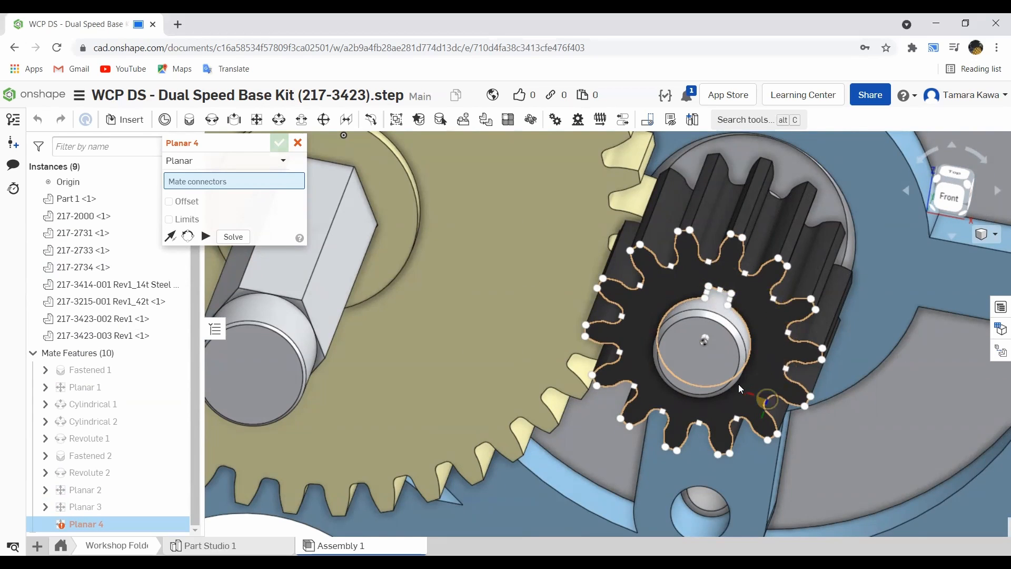
{"action": "right_click_drag", "start_coordinate": [767, 400], "coordinate": [751, 353]}
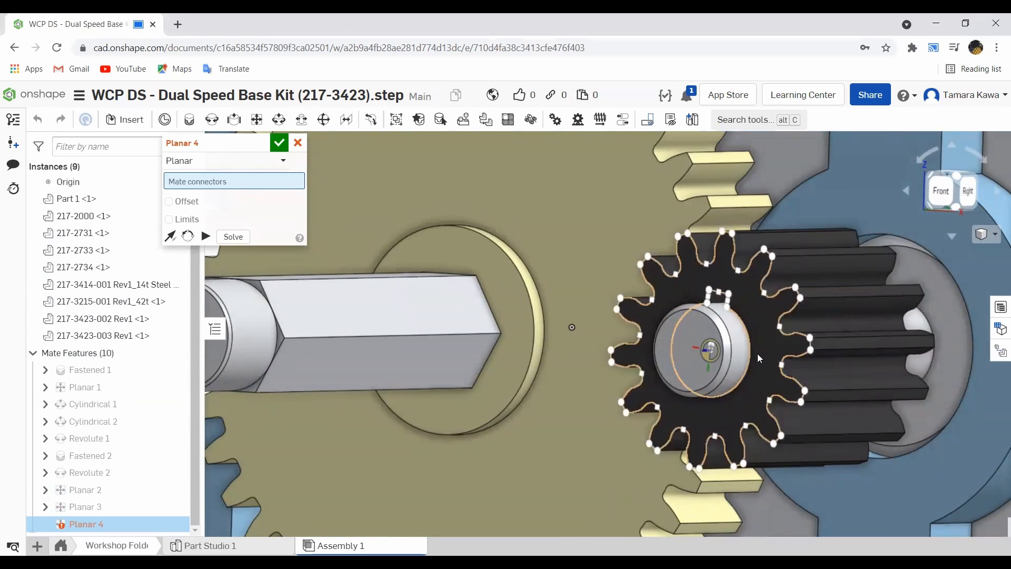
{"action": "left_click", "coordinate": [758, 353]}
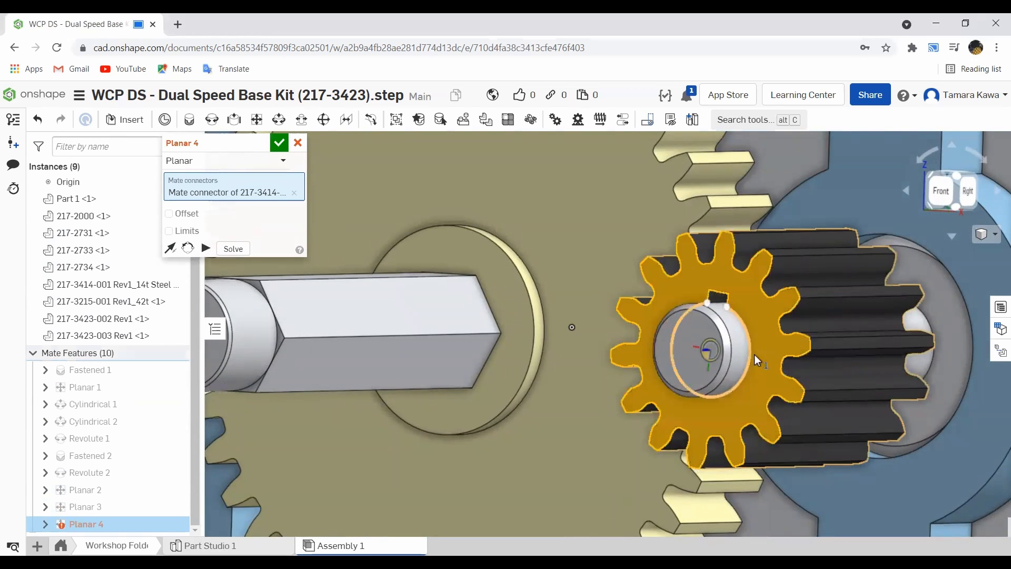
{"action": "left_click", "coordinate": [527, 222]}
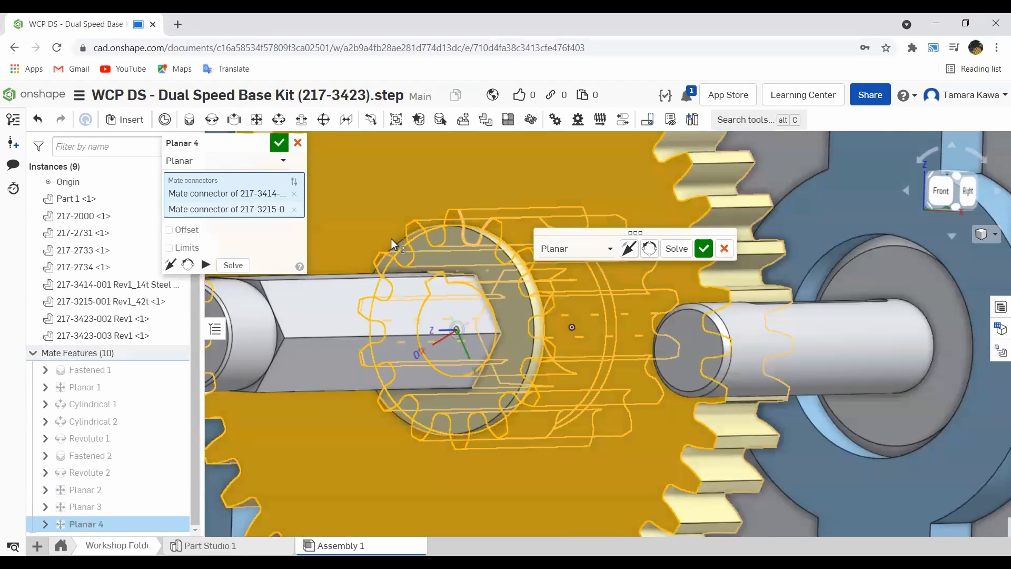
{"action": "left_click", "coordinate": [703, 250]}
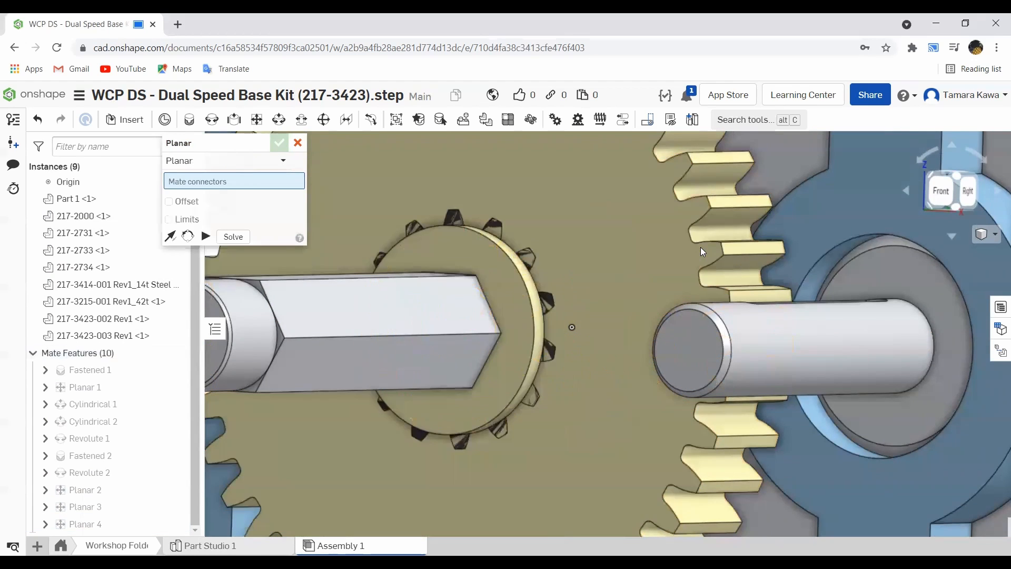
{"action": "left_click", "coordinate": [302, 120]}
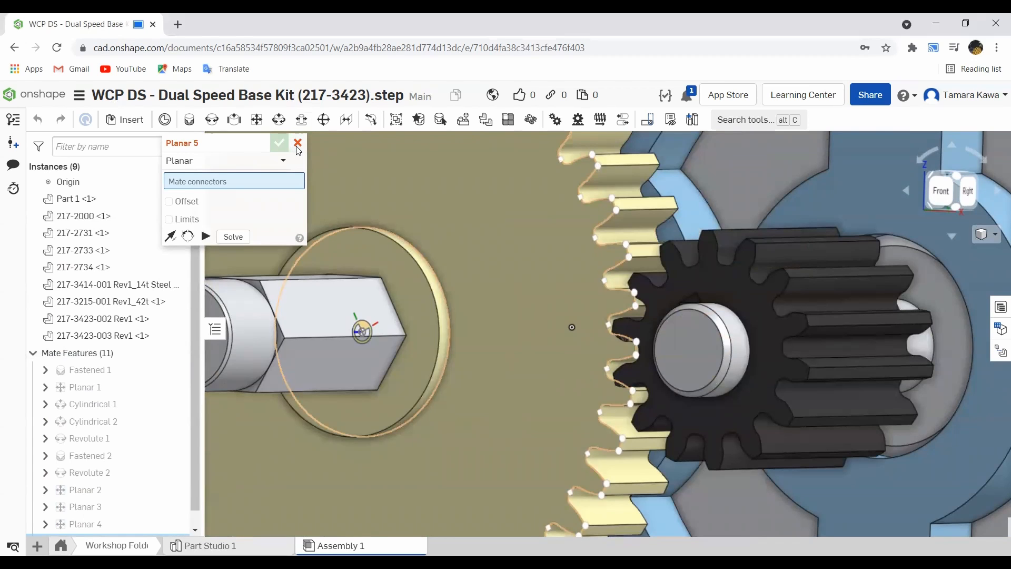
{"action": "left_click", "coordinate": [298, 143]}
- Undo the last change
{"action": "key", "text": "shift+1"}
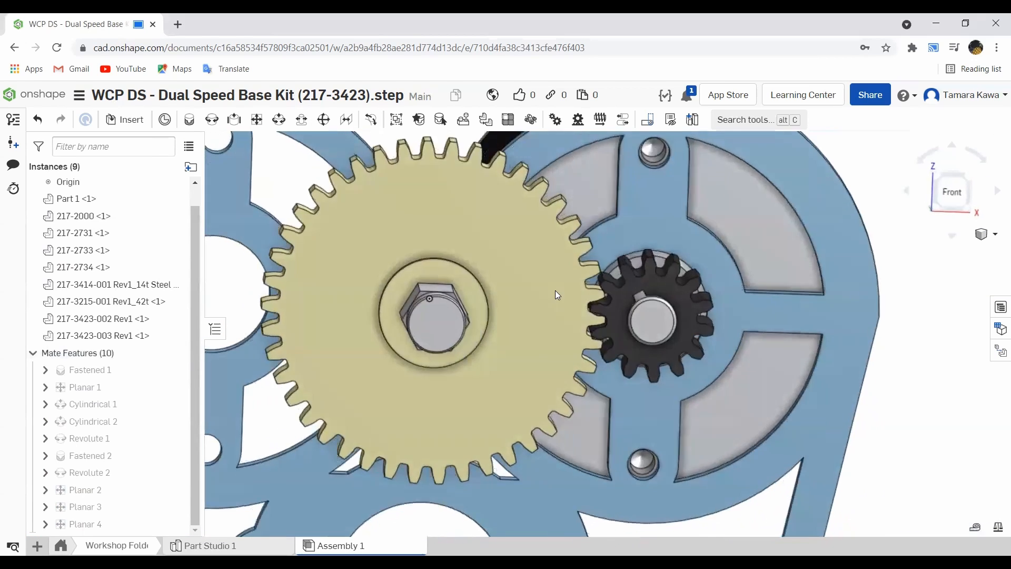
{"action": "key", "text": "ctrl+z"}
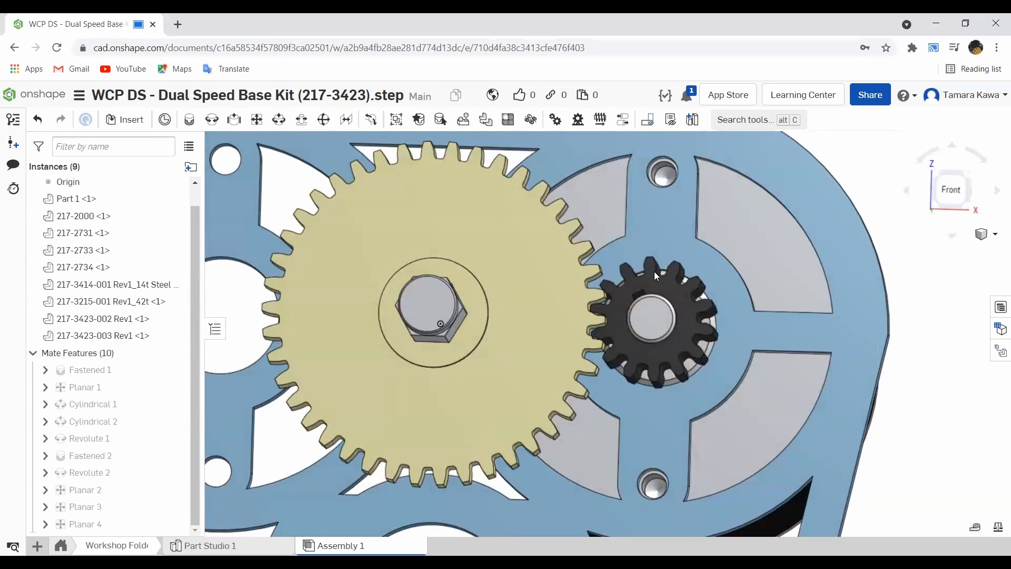
- Delete the Planar 2 and Planar 3 mates
{"action": "left_click_drag", "start_coordinate": [654, 270], "coordinate": [650, 267]}
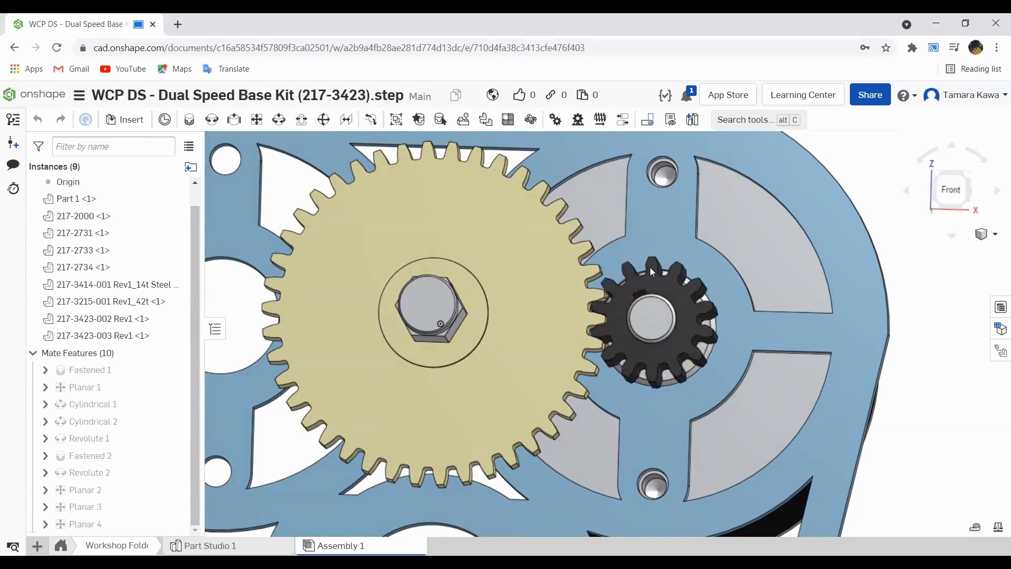
{"action": "mouse_move", "coordinate": [476, 304]}
{"action": "right_mouse_down"}
{"action": "mouse_move", "coordinate": [470, 324]}
{"action": "mouse_move", "coordinate": [471, 315]}
{"action": "right_mouse_up"}
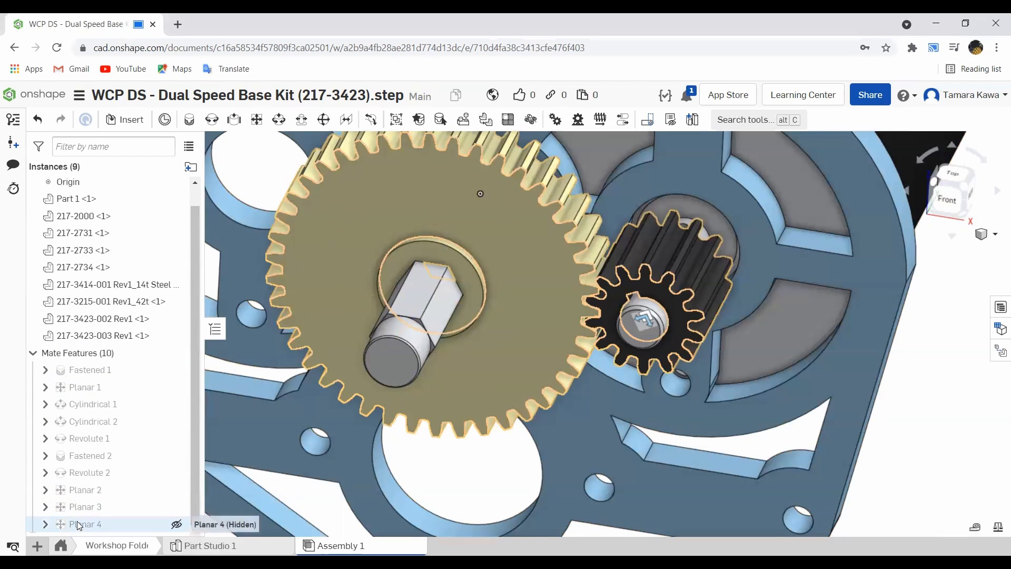
{"action": "left_click", "coordinate": [79, 490]}
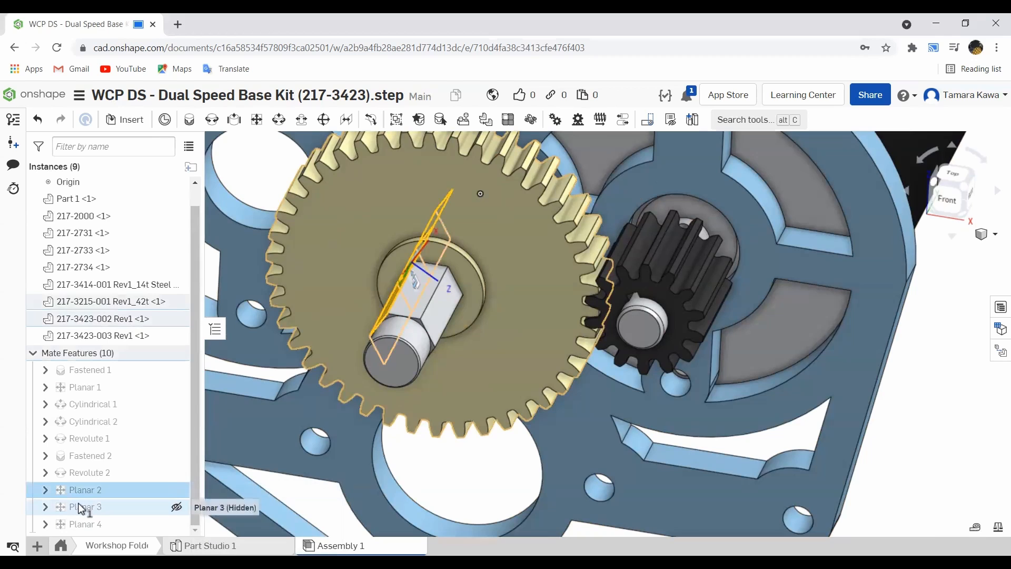
{"action": "right_click", "coordinate": [80, 507]}
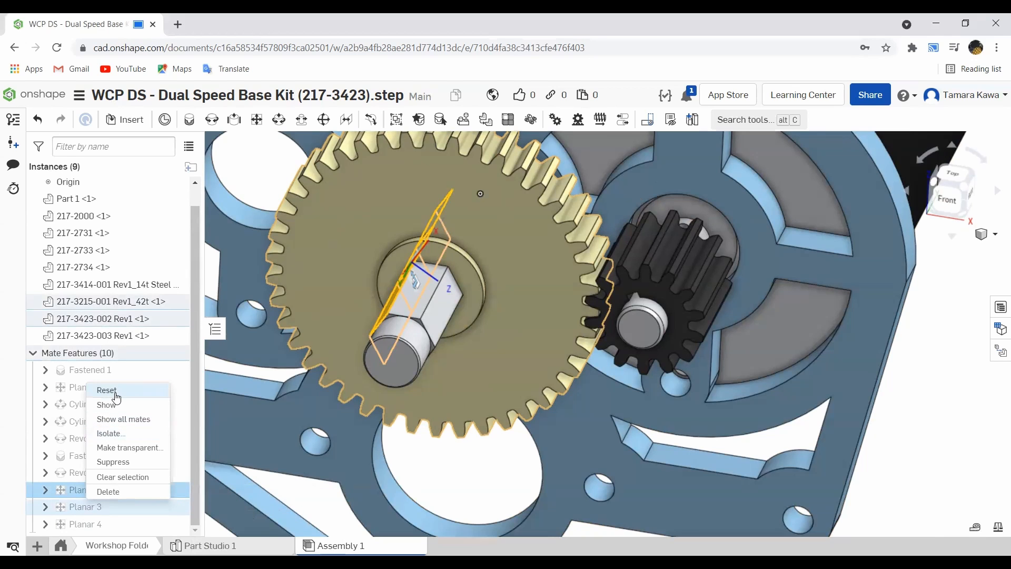
{"action": "left_click", "coordinate": [111, 491]}
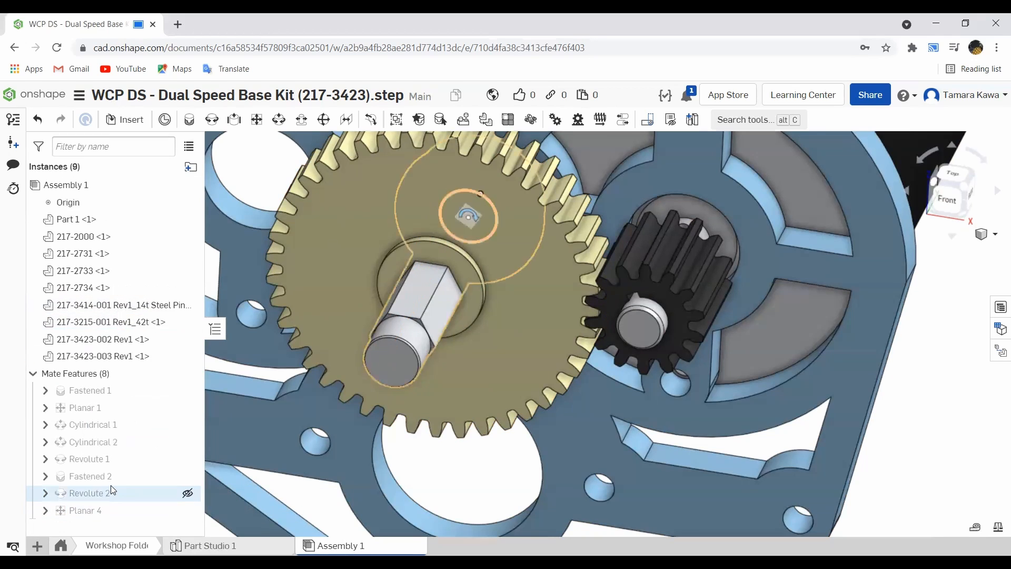
- Move the 42t gear off the shaft and add a Planar mate between a shaft hex face and the gear's hex bore face
{"action": "left_click_drag", "start_coordinate": [465, 264], "coordinate": [532, 182]}
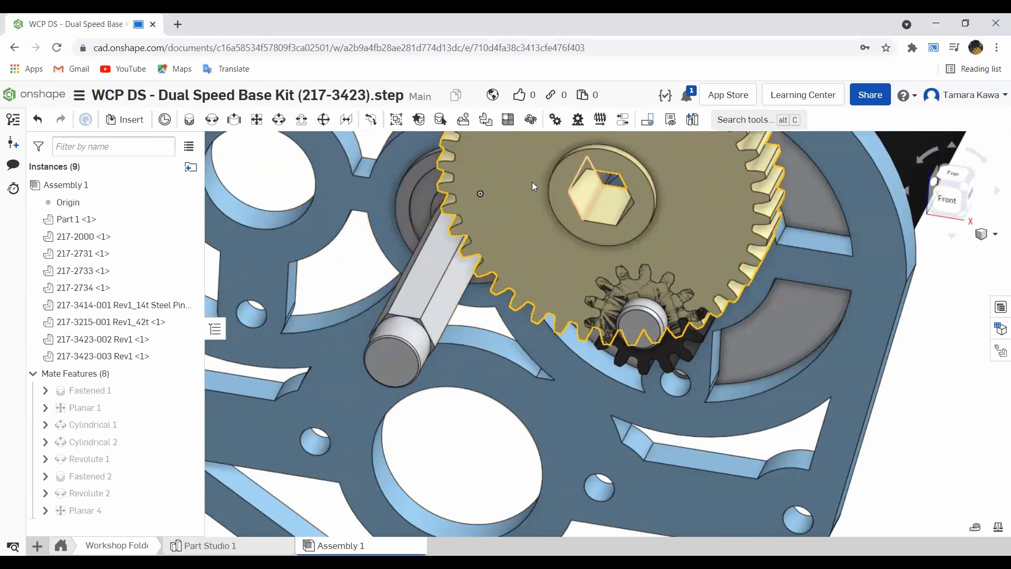
{"action": "left_click", "coordinate": [254, 120]}
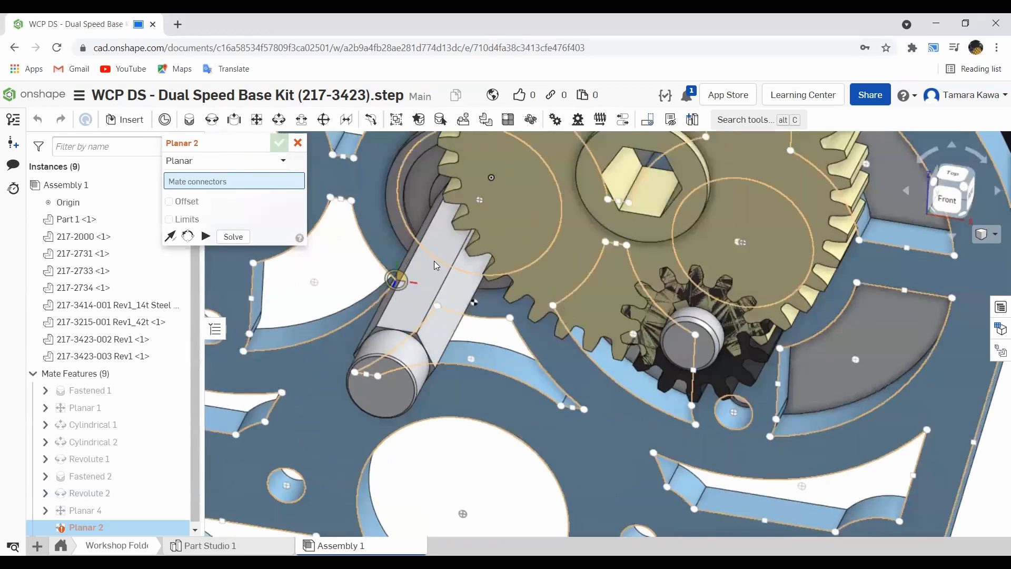
{"action": "scroll", "coordinate": [435, 260], "scroll_direction": "up", "scroll_amount": 3}
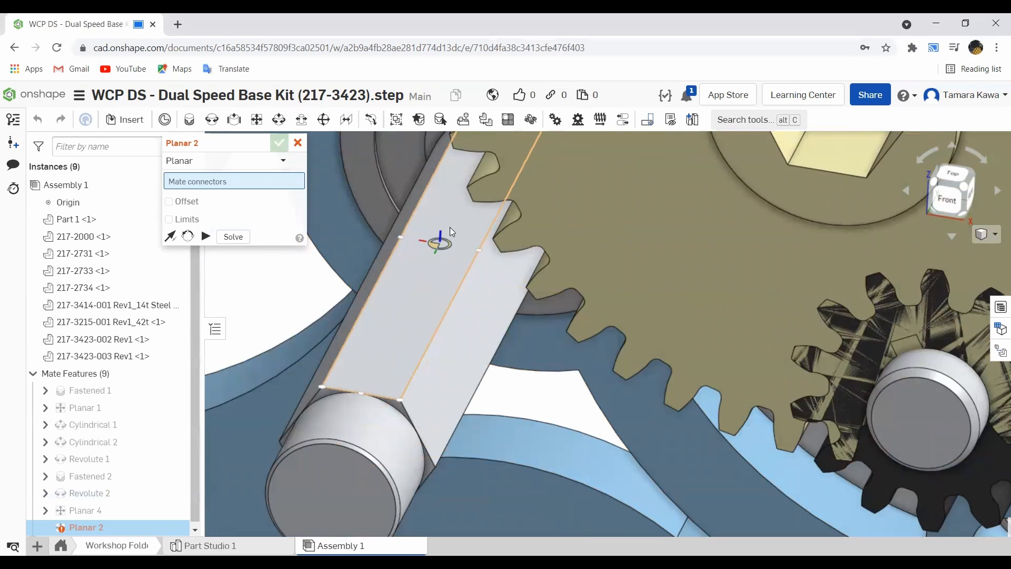
{"action": "left_click", "coordinate": [445, 223]}
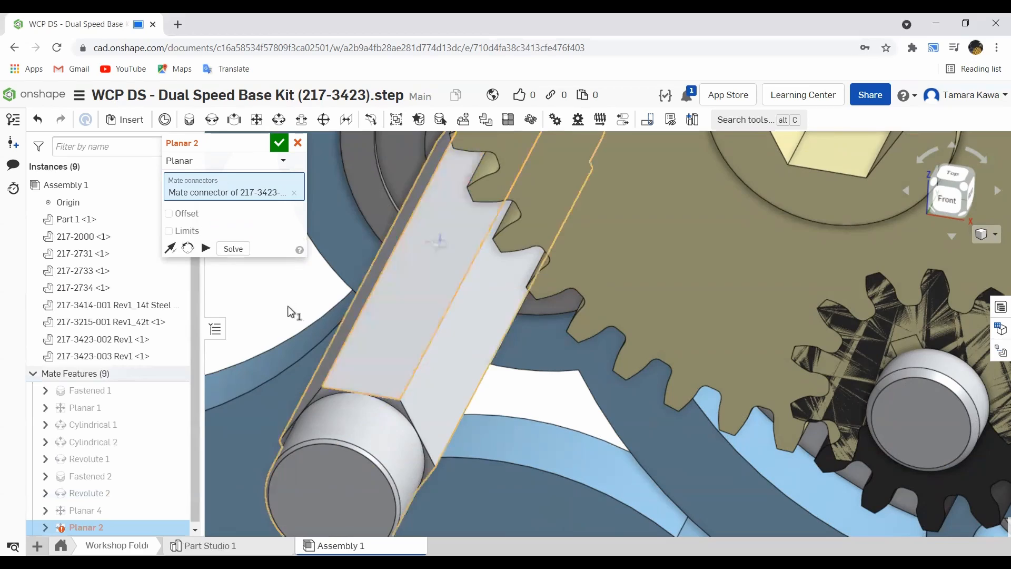
{"action": "scroll", "coordinate": [513, 219], "scroll_direction": "down", "scroll_amount": 5}
{"action": "right_click_drag", "start_coordinate": [543, 208], "coordinate": [590, 143]}
{"action": "scroll", "coordinate": [654, 153], "scroll_direction": "up", "scroll_amount": 6}
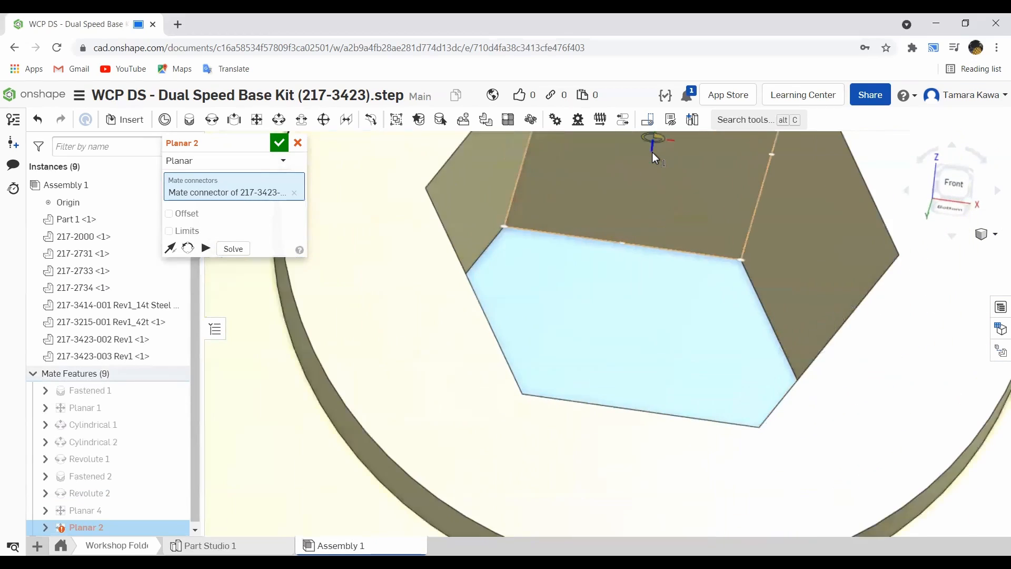
{"action": "left_click", "coordinate": [652, 153]}
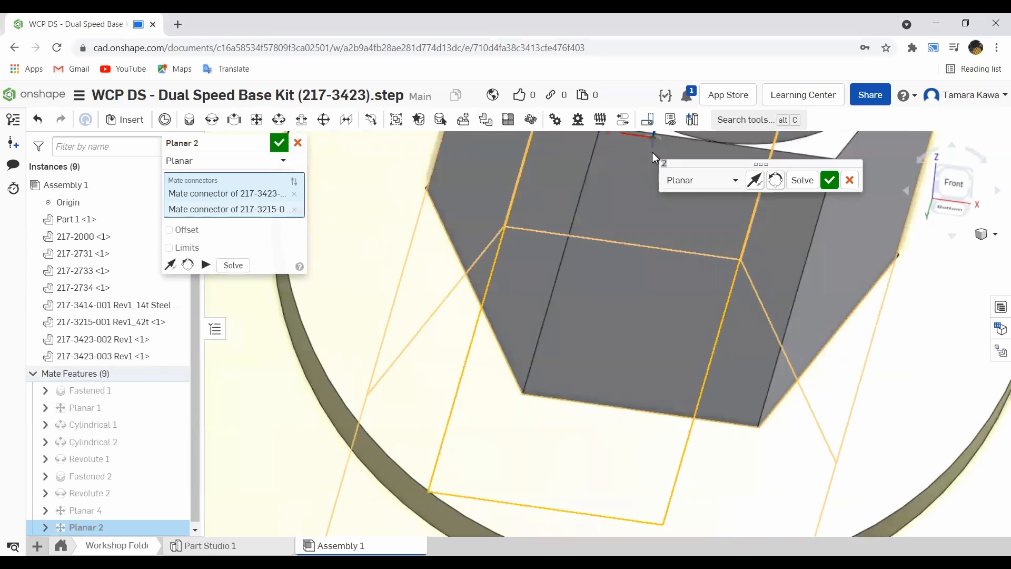
{"action": "left_click", "coordinate": [829, 180]}
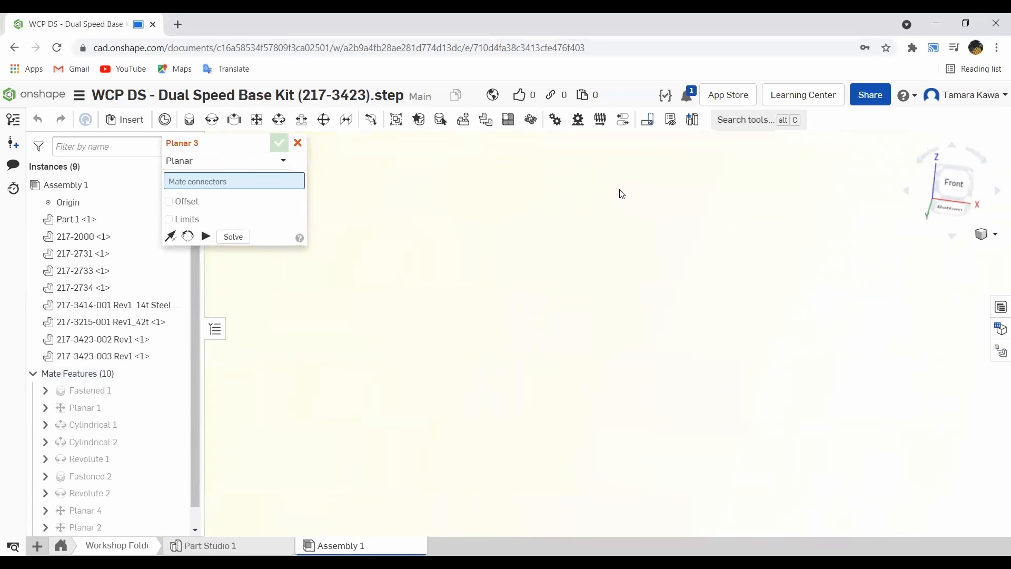
- Add a second Planar mate between another face of the 42t gear's hex bore and an adjacent shaft hex face
{"action": "scroll", "coordinate": [606, 211], "scroll_direction": "down", "scroll_amount": 5}
{"action": "right_click_drag", "start_coordinate": [595, 220], "coordinate": [622, 318]}
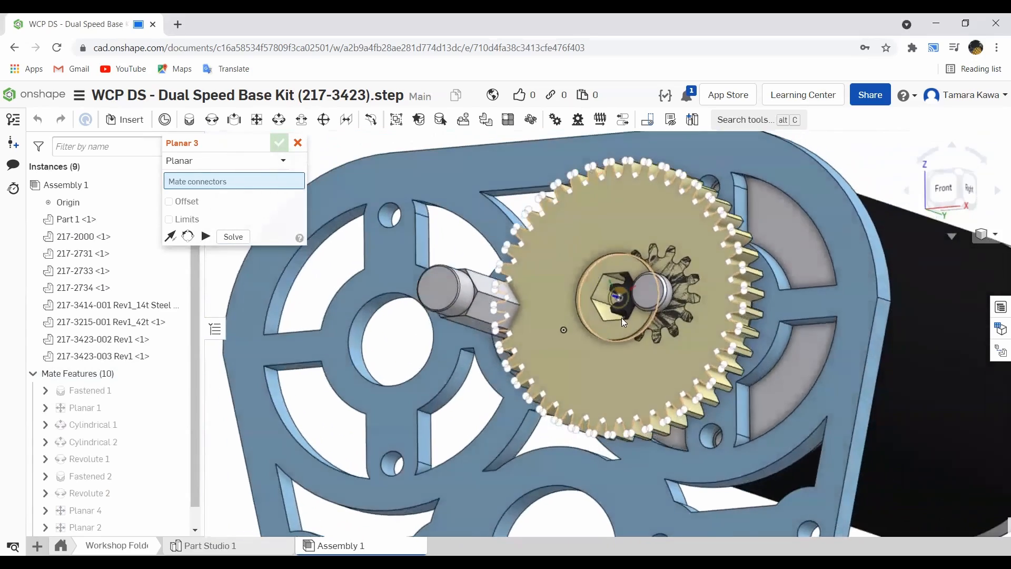
{"action": "scroll", "coordinate": [611, 283], "scroll_direction": "up", "scroll_amount": 8}
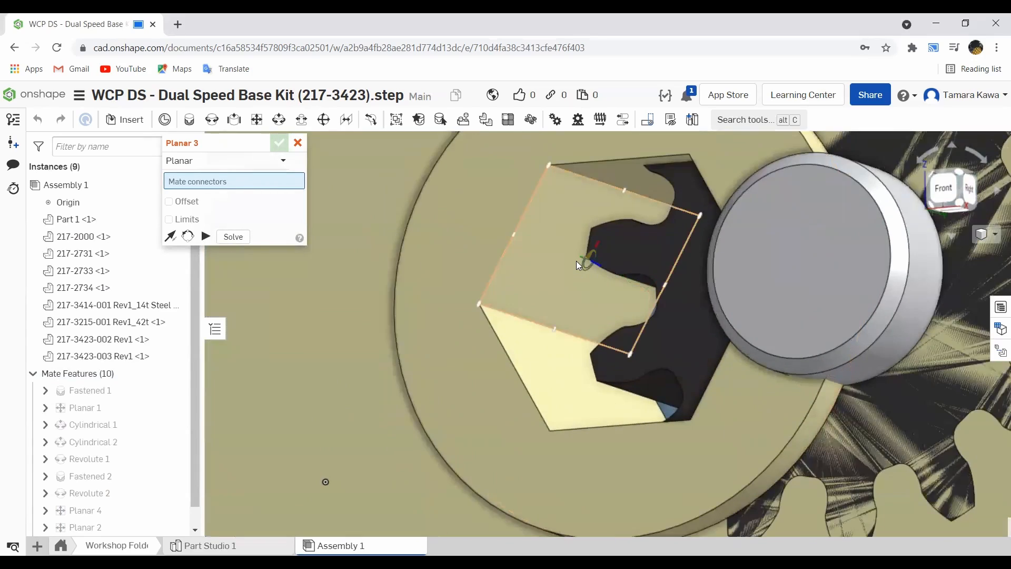
{"action": "left_click", "coordinate": [576, 261]}
{"action": "scroll", "coordinate": [575, 261], "scroll_direction": "down", "scroll_amount": 10}
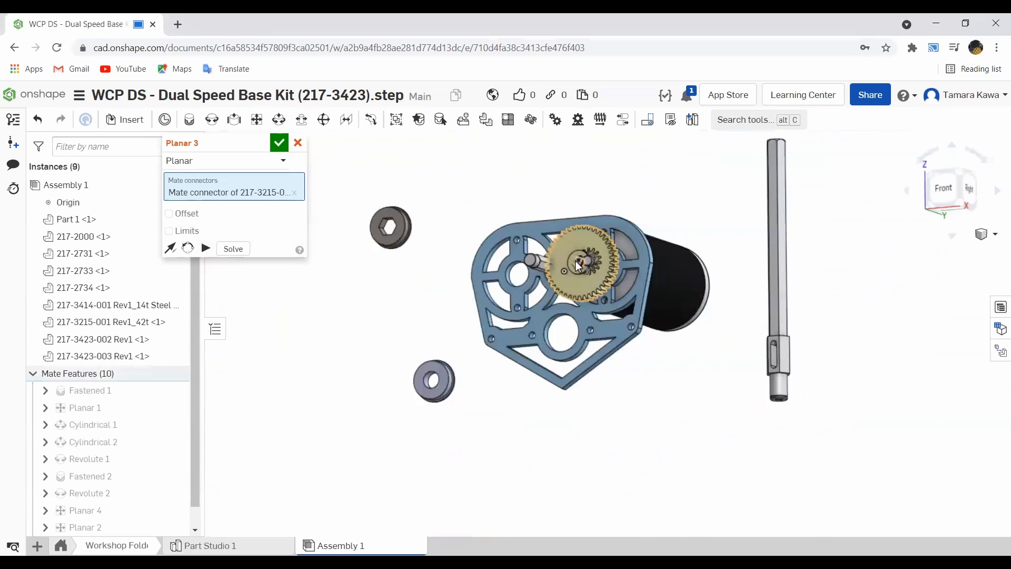
{"action": "scroll", "coordinate": [548, 265], "scroll_direction": "up", "scroll_amount": 10}
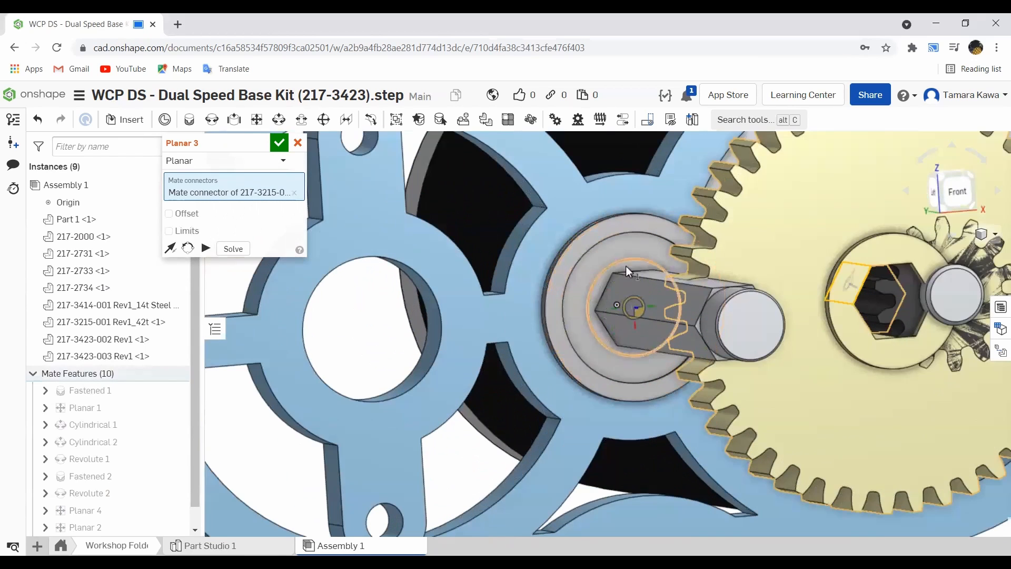
{"action": "scroll", "coordinate": [639, 295], "scroll_direction": "up", "scroll_amount": 3}
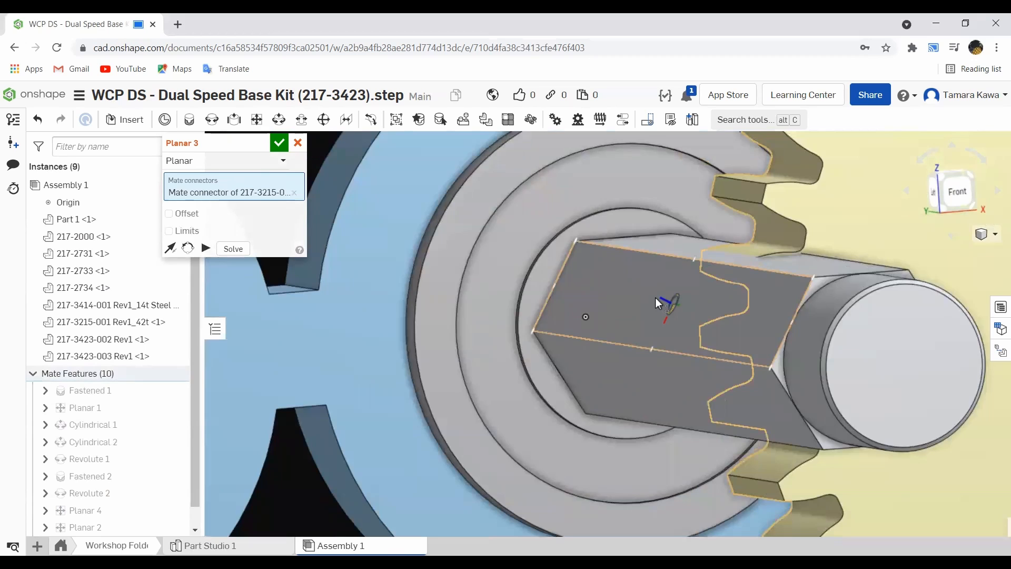
{"action": "left_click", "coordinate": [655, 299]}
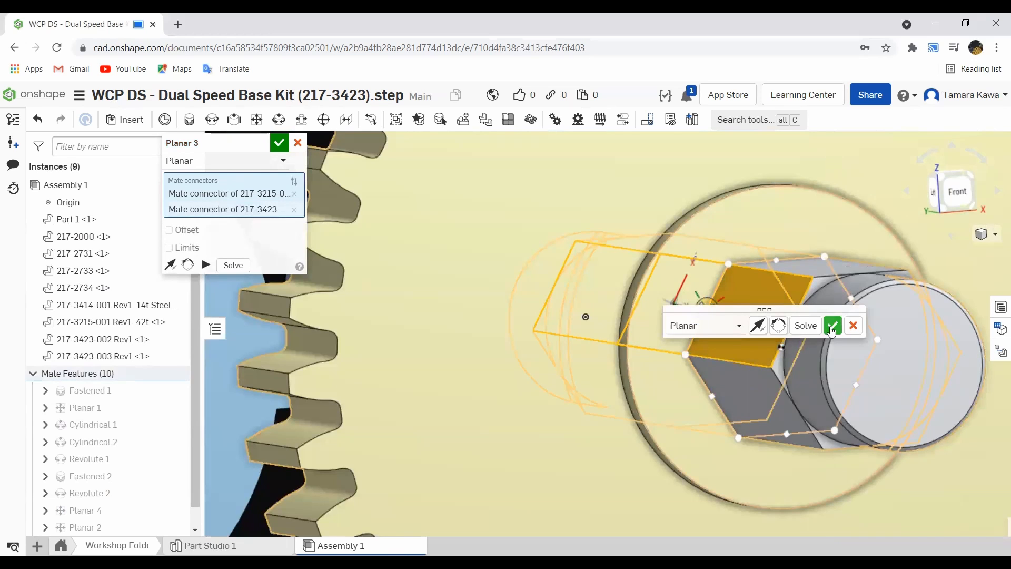
{"action": "left_click", "coordinate": [832, 325]}
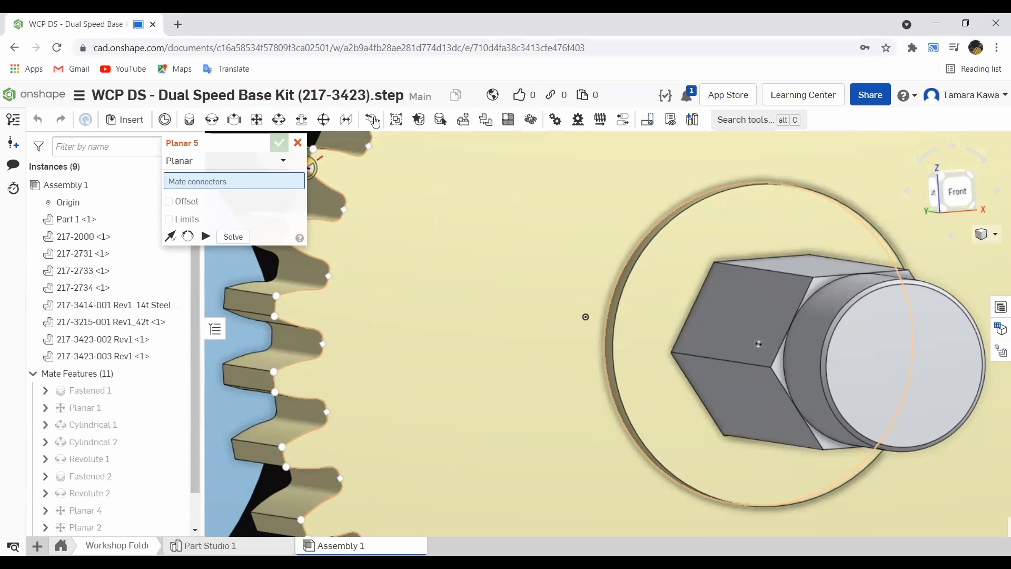
{"action": "scroll", "coordinate": [514, 170], "scroll_direction": "down", "scroll_amount": 10}
{"action": "mouse_move", "coordinate": [506, 161]}
{"action": "right_mouse_down"}
{"action": "mouse_move", "coordinate": [477, 167]}
{"action": "mouse_move", "coordinate": [496, 169]}
{"action": "right_mouse_up"}
{"action": "left_click", "coordinate": [298, 143]}
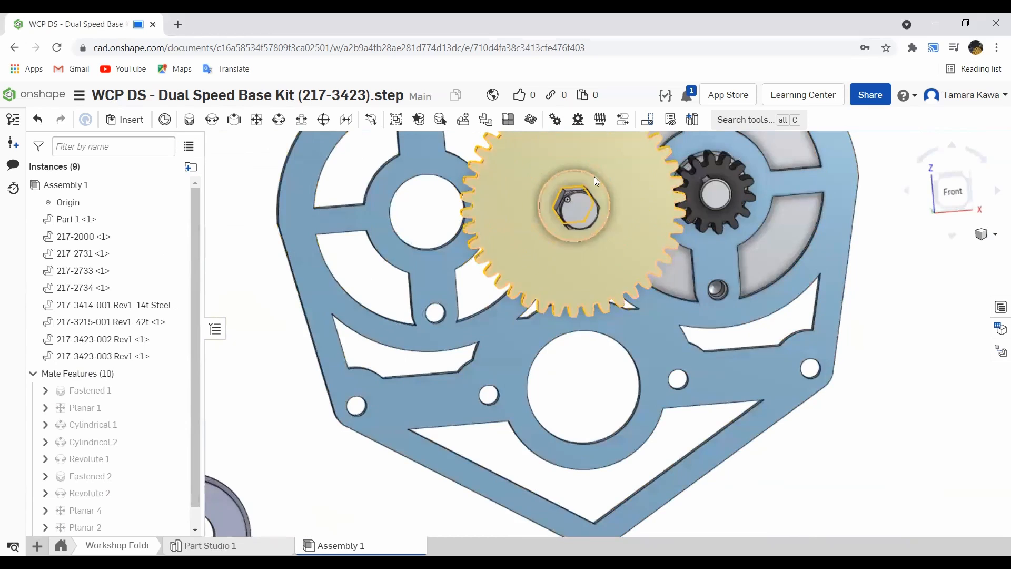
- Drag the 42t gear and the pinion to check how the mated gears move in the front view
{"action": "scroll", "coordinate": [682, 171], "scroll_direction": "up", "scroll_amount": 5}
{"action": "right_click_drag", "start_coordinate": [679, 187], "coordinate": [679, 191]}
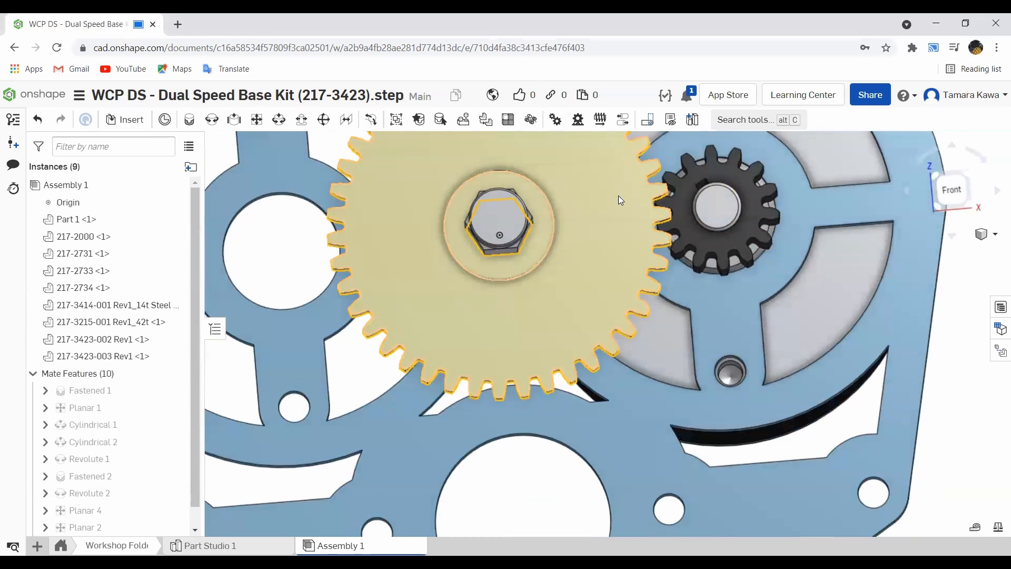
{"action": "left_click_drag", "start_coordinate": [594, 198], "coordinate": [600, 209]}
{"action": "scroll", "coordinate": [630, 195], "scroll_direction": "up", "scroll_amount": 4}
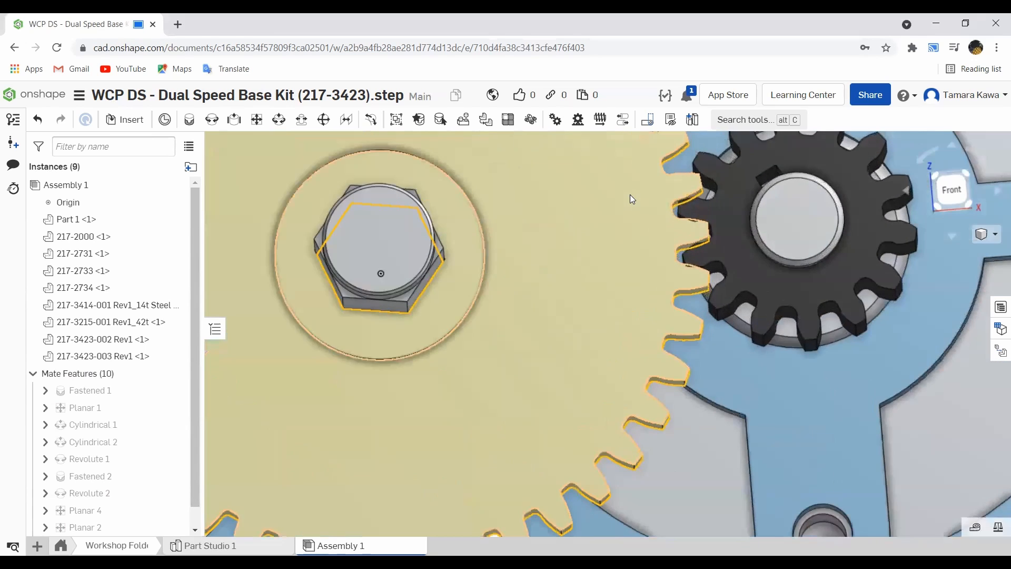
{"action": "right_click_drag", "start_coordinate": [631, 198], "coordinate": [631, 191]}
{"action": "left_click_drag", "start_coordinate": [718, 217], "coordinate": [709, 205]}
{"action": "scroll", "coordinate": [500, 199], "scroll_direction": "down", "scroll_amount": 5}
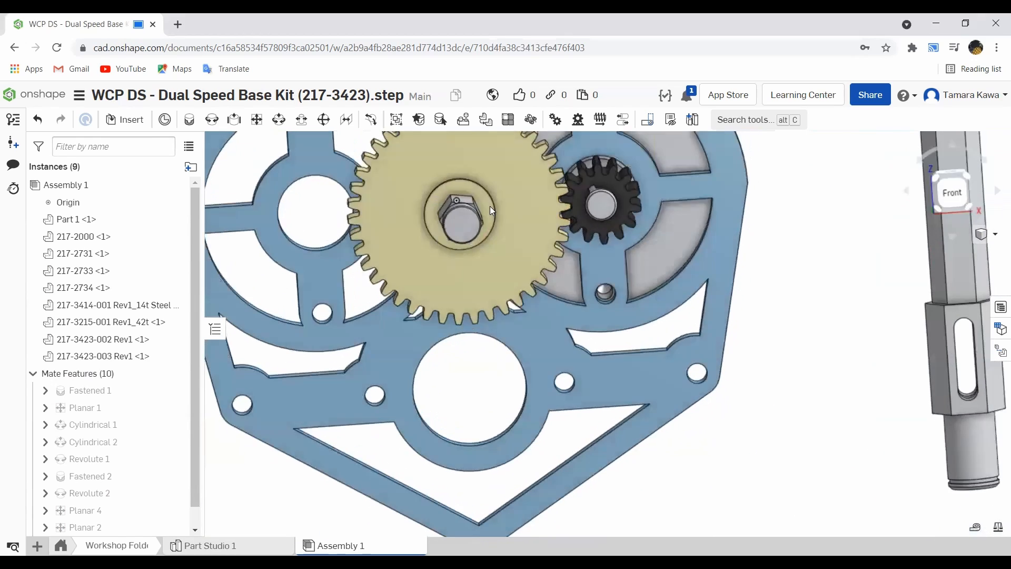
{"action": "left_click", "coordinate": [952, 193]}
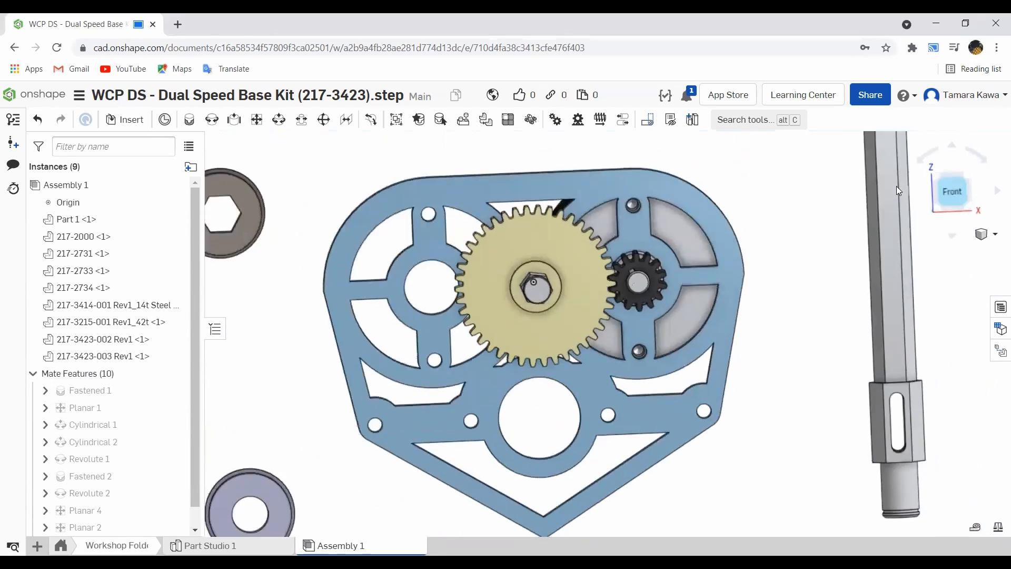
{"action": "scroll", "coordinate": [619, 362], "scroll_direction": "up", "scroll_amount": 5}
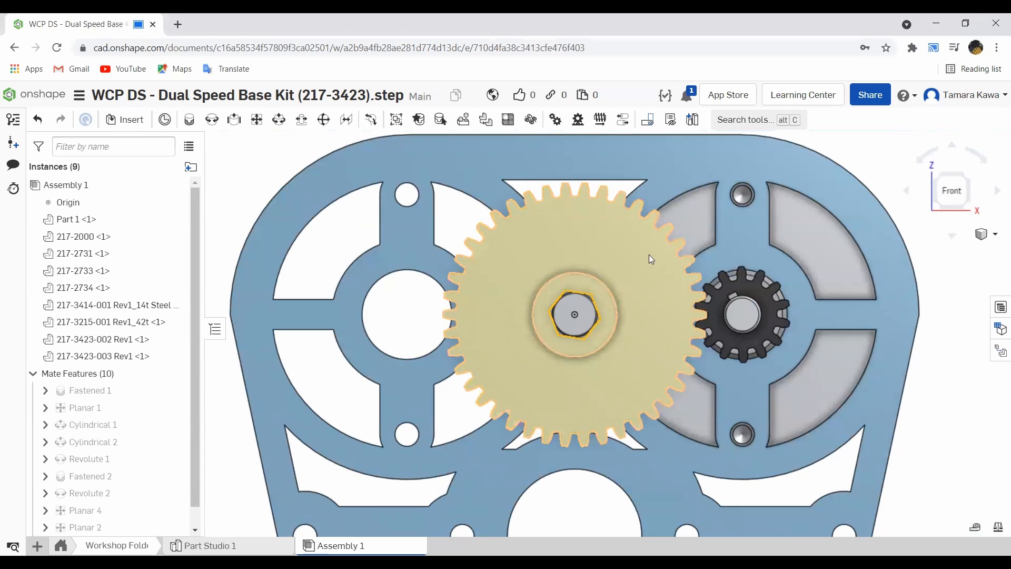
{"action": "left_click", "coordinate": [566, 267]}
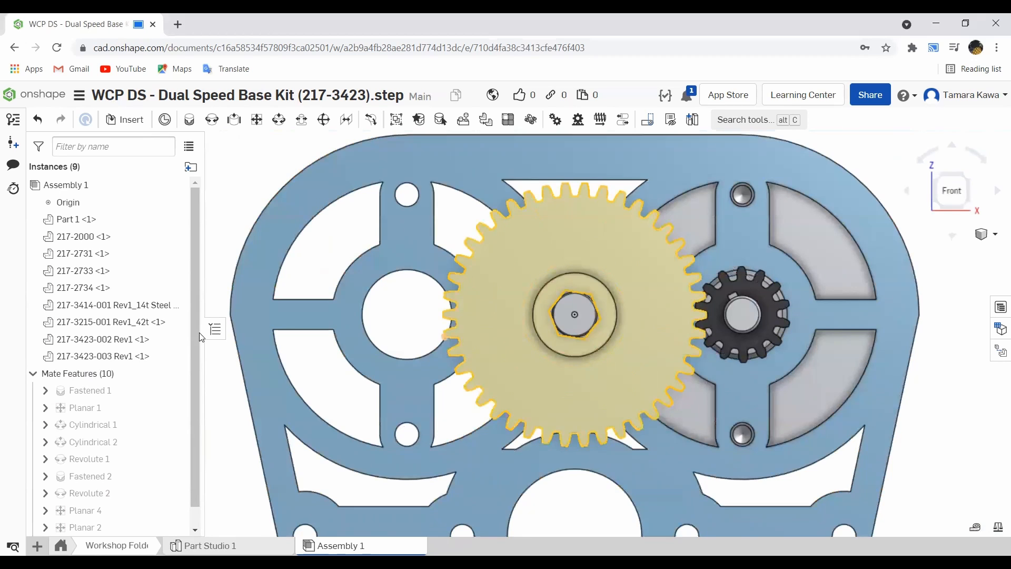
{"action": "left_click", "coordinate": [66, 221]}
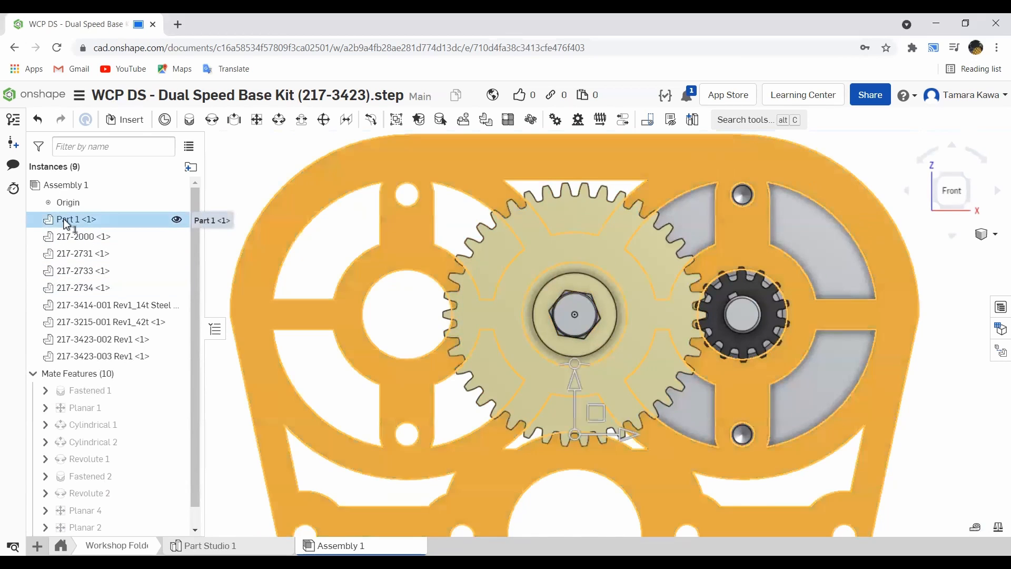
{"action": "right_click", "coordinate": [78, 222]}
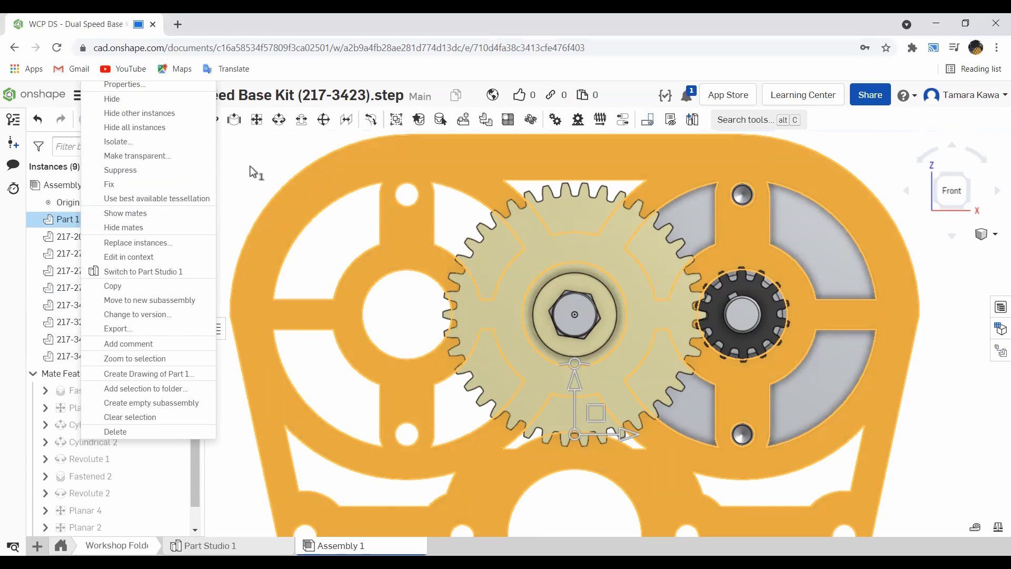
{"action": "left_click", "coordinate": [264, 174]}
{"action": "left_click", "coordinate": [265, 174]}
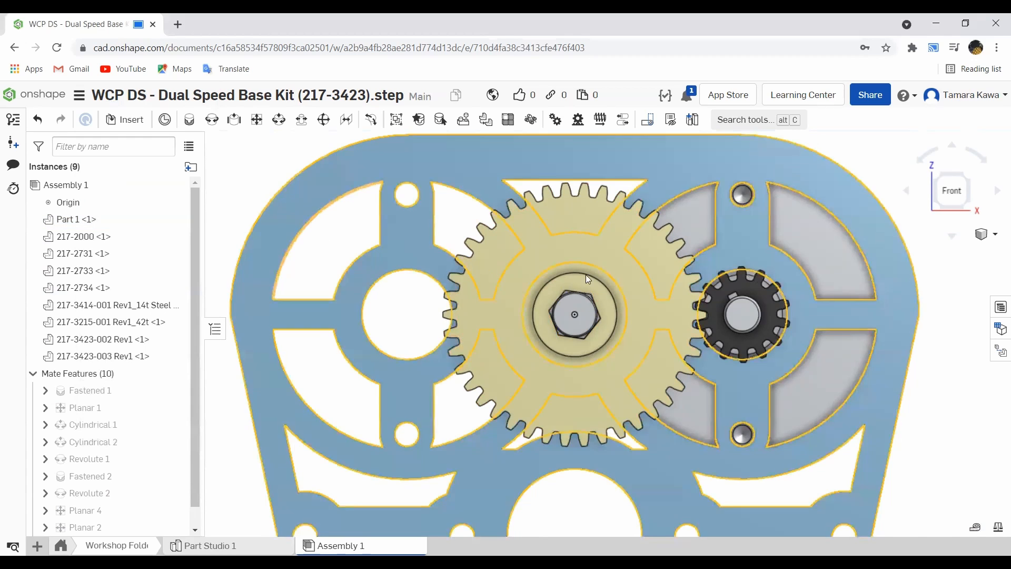
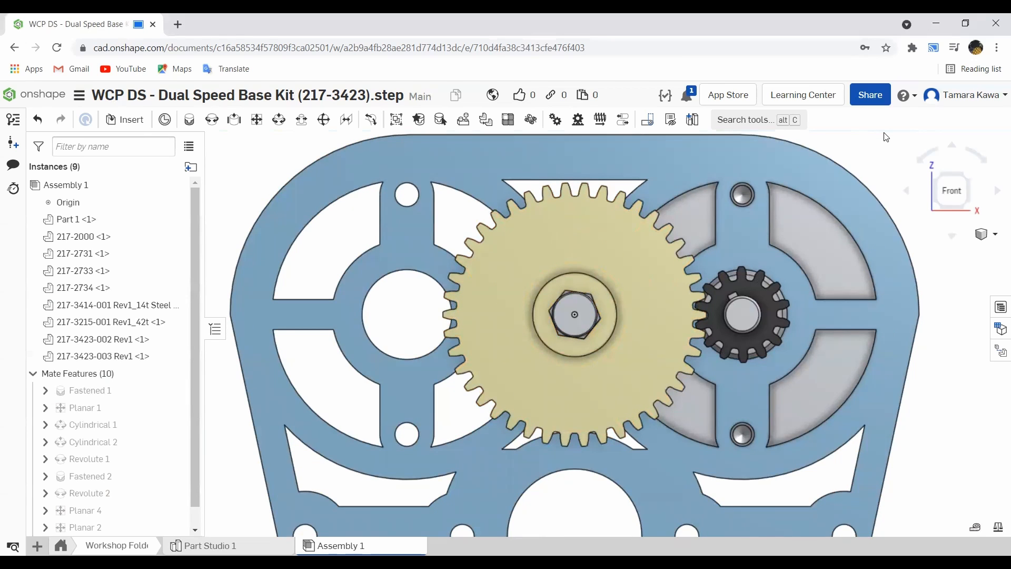
- Try a Gear relation between Revolute 1 and Revolute 2 with a relation ratio of 3, testing it by dragging the pinion, then cancel it
{"action": "left_click", "coordinate": [556, 121]}
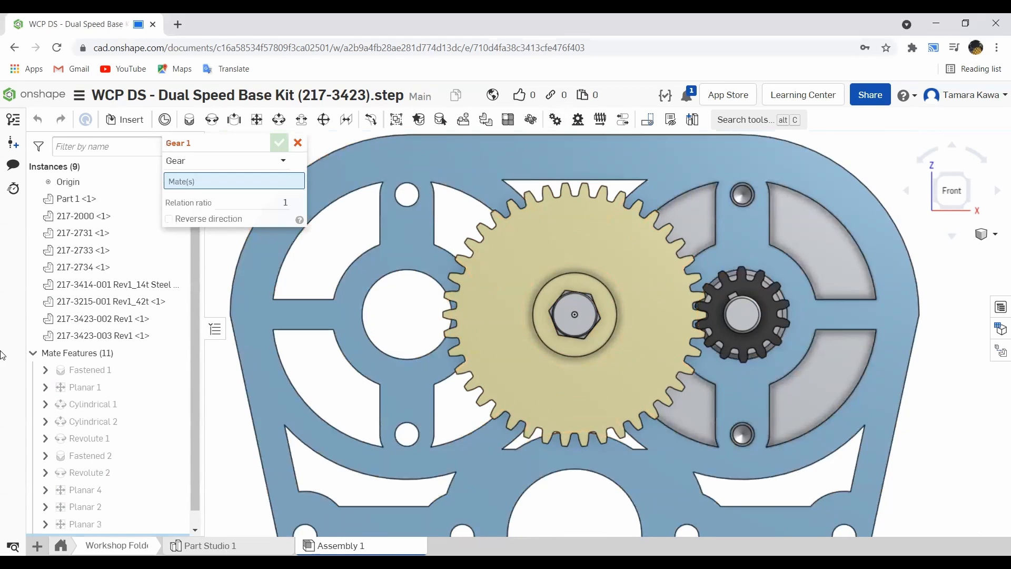
{"action": "left_click", "coordinate": [79, 439]}
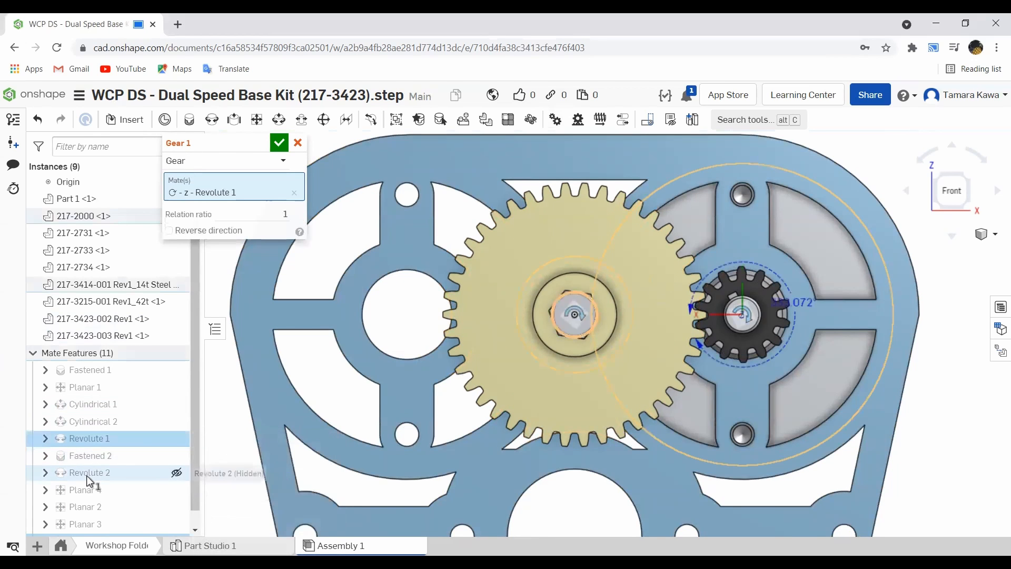
{"action": "left_click", "coordinate": [88, 474]}
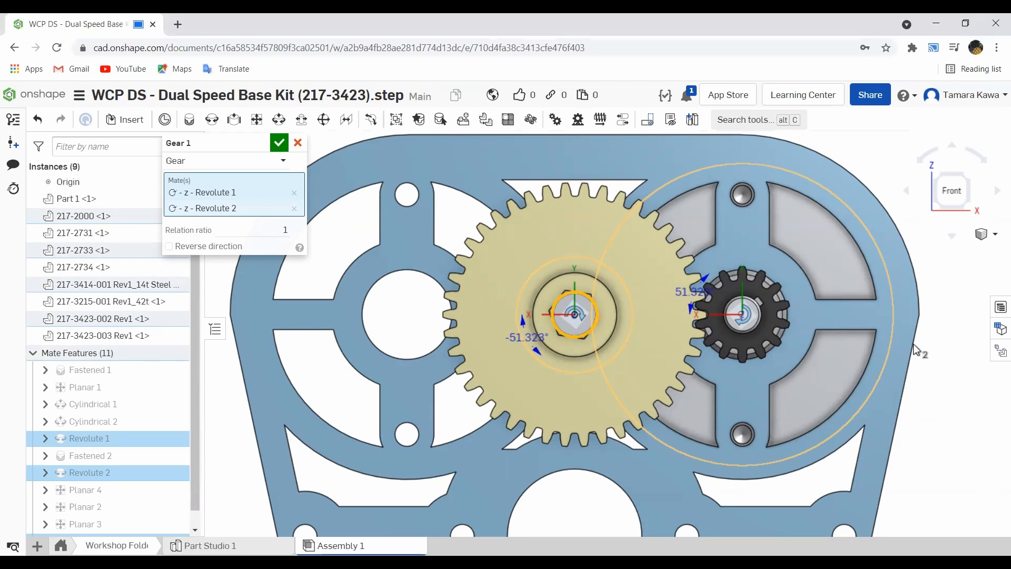
{"action": "left_click", "coordinate": [282, 228]}
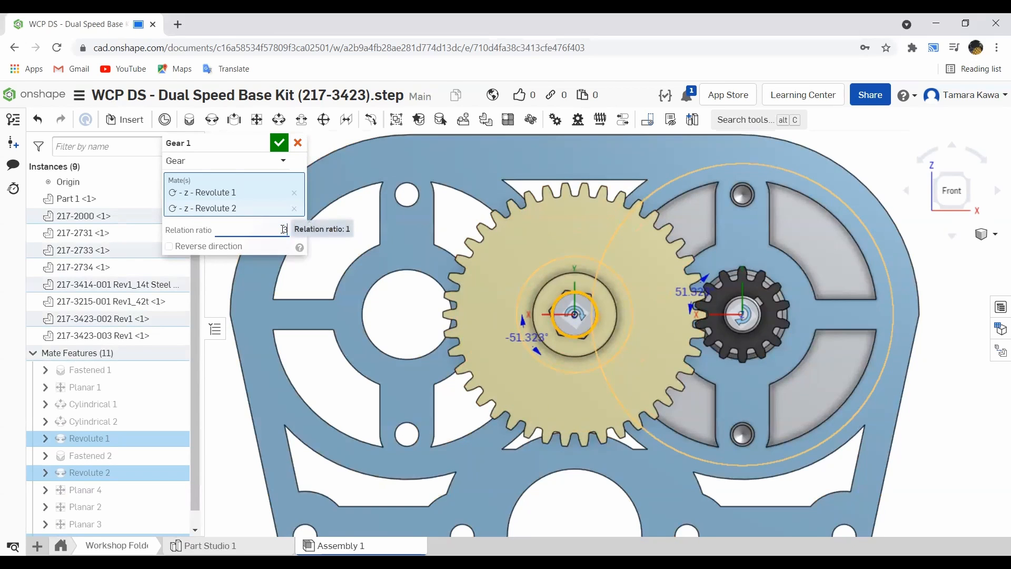
{"action": "type", "text": "3"}
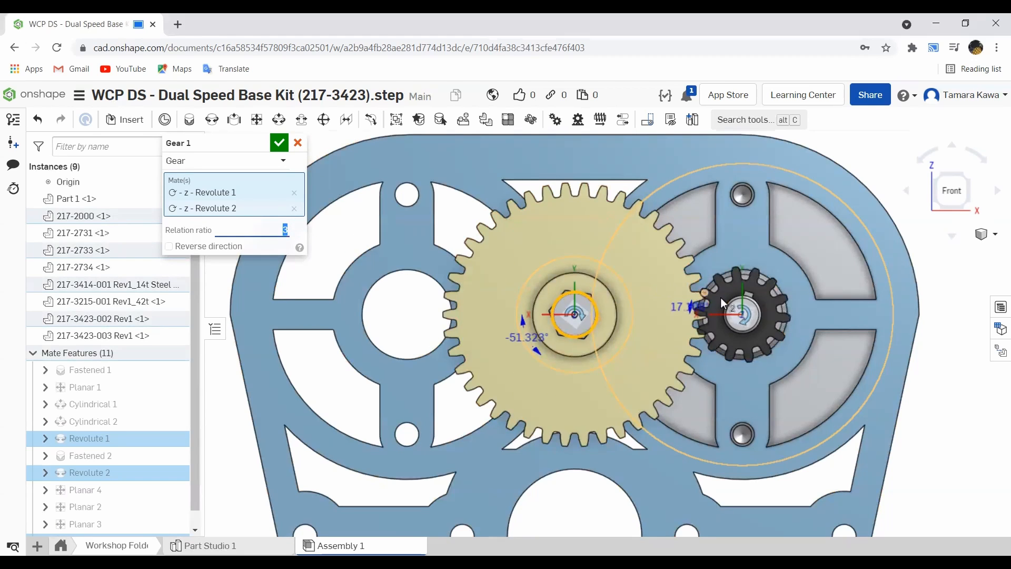
{"action": "left_click_drag", "start_coordinate": [718, 292], "coordinate": [733, 346]}
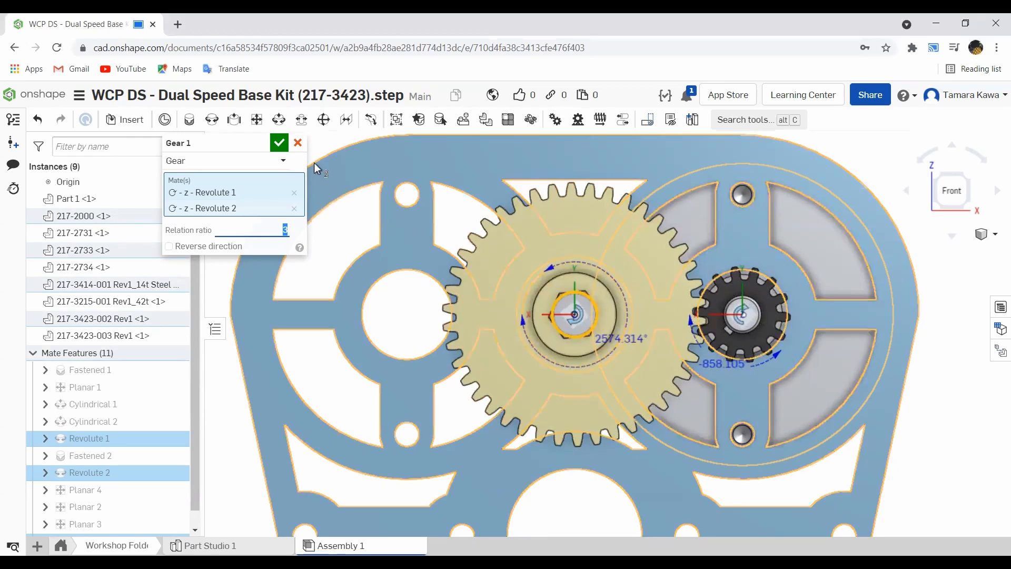
{"action": "left_click", "coordinate": [299, 147]}
- Drag the pinion and the 42t gear to check how they rotate in the front view
{"action": "scroll", "coordinate": [785, 302], "scroll_direction": "up", "scroll_amount": 3}
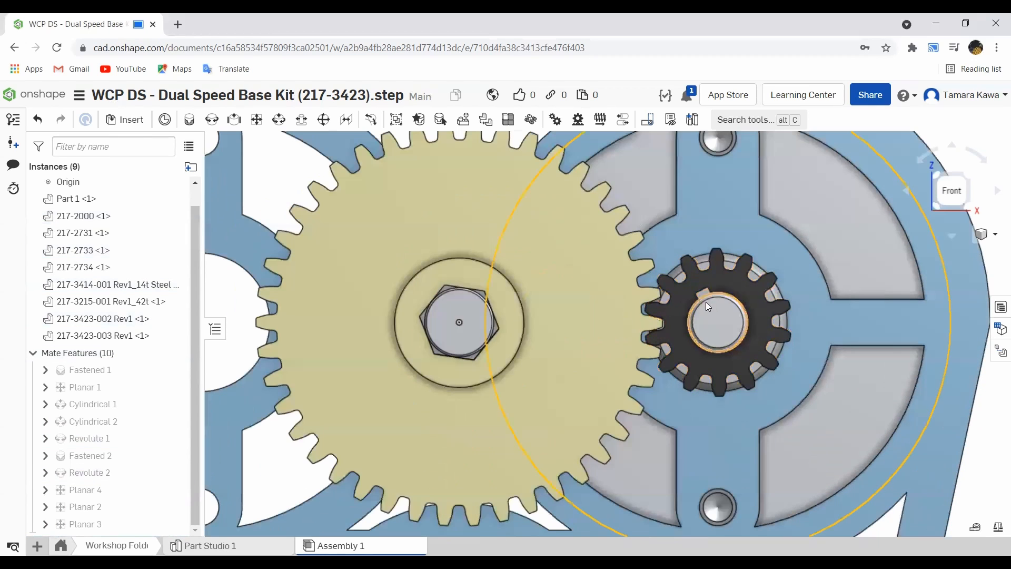
{"action": "left_click_drag", "start_coordinate": [709, 288], "coordinate": [749, 290]}
{"action": "left_click_drag", "start_coordinate": [620, 312], "coordinate": [626, 307]}
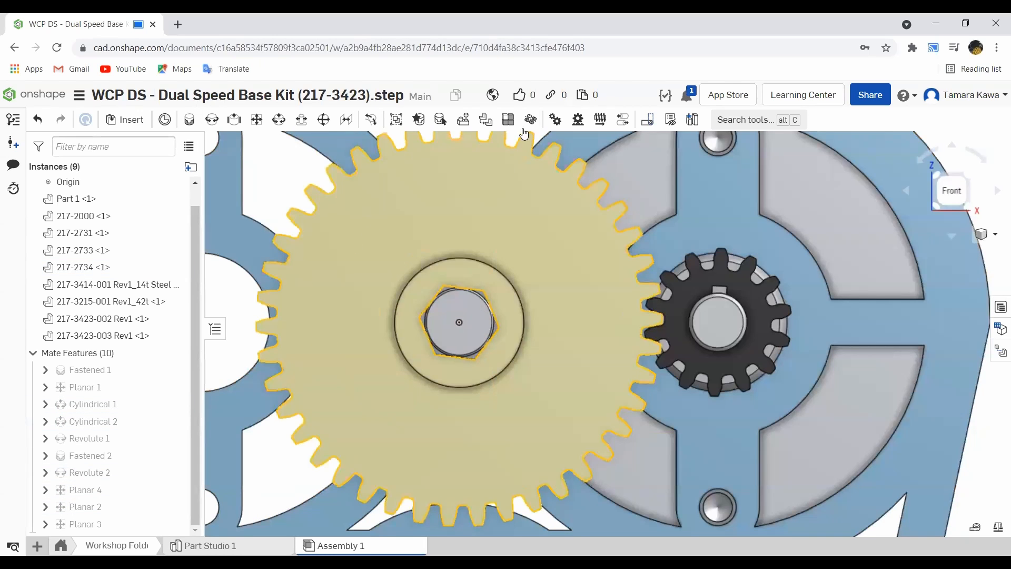
- Add a Gear relation between the two gears' revolute mates
{"action": "left_click", "coordinate": [557, 120]}
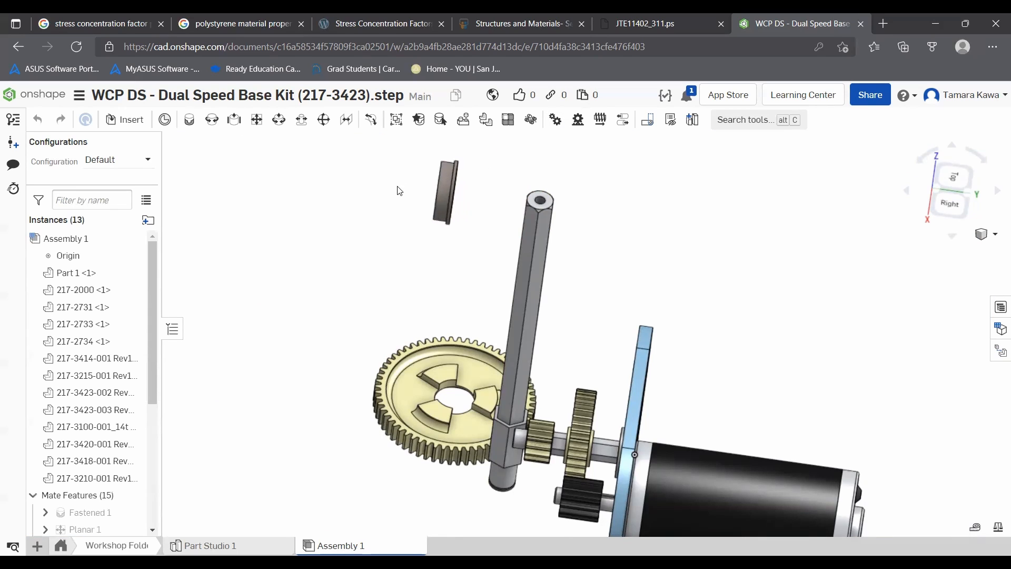
{"action": "left_click_drag", "start_coordinate": [399, 191], "coordinate": [288, 153]}
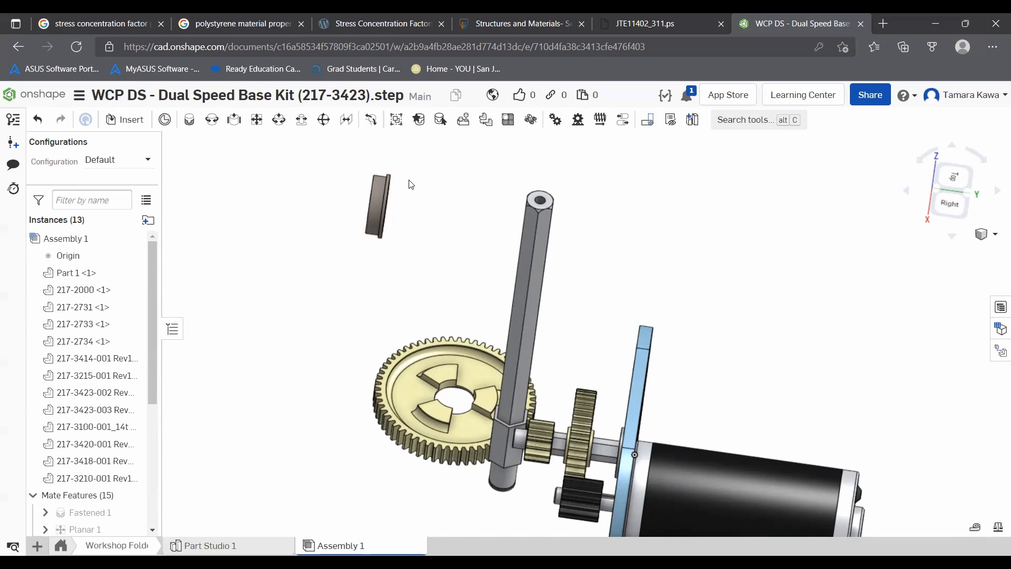
- Rotate the 217-2734 hex-bore part 90 degrees and move it next to the top of the hex shaft
{"action": "left_click", "coordinate": [380, 188]}
{"action": "left_click", "coordinate": [448, 232]}
{"action": "left_click", "coordinate": [371, 209]}
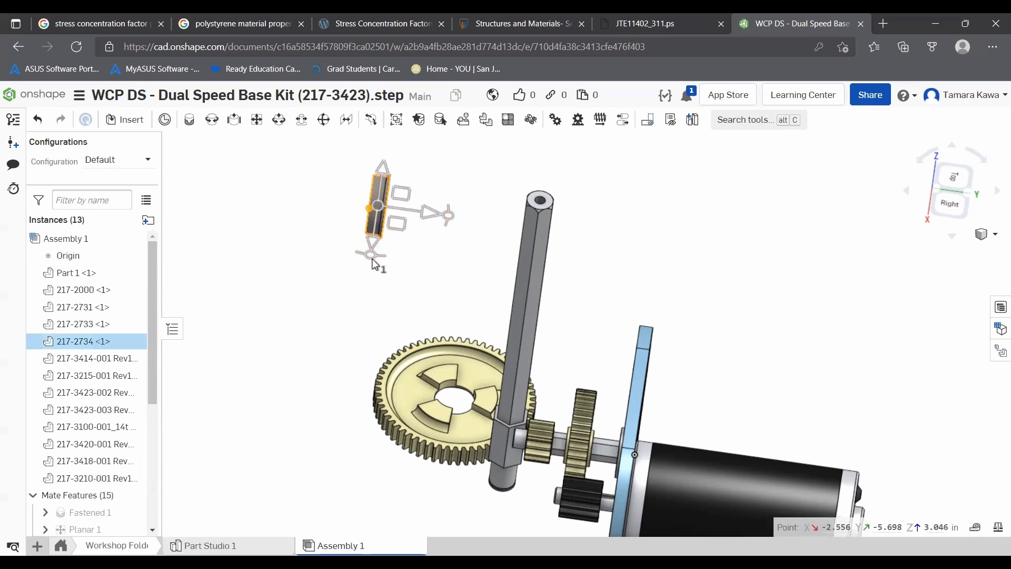
{"action": "left_click_drag", "start_coordinate": [441, 207], "coordinate": [405, 192]}
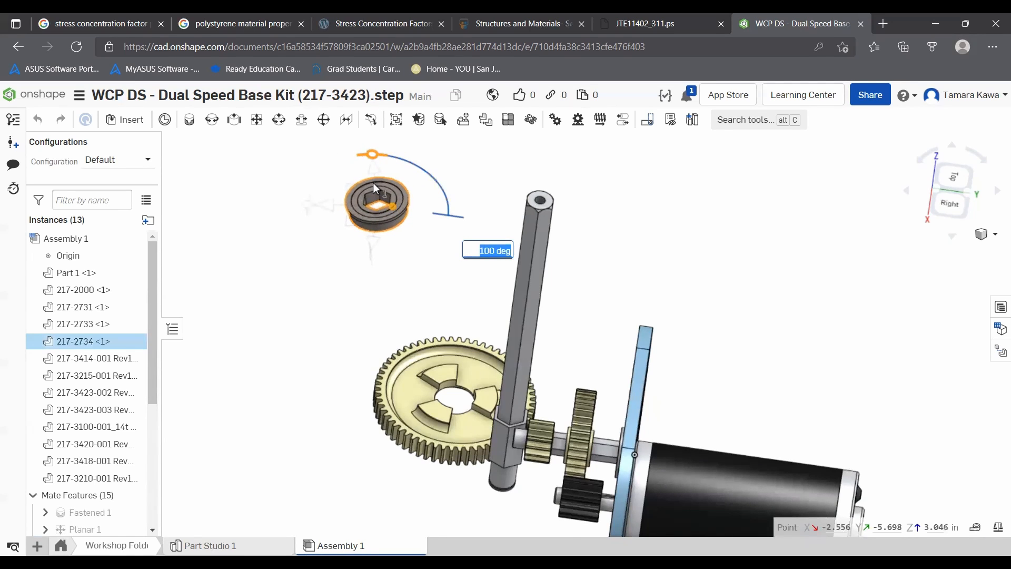
{"action": "left_click_drag", "start_coordinate": [370, 183], "coordinate": [376, 182]}
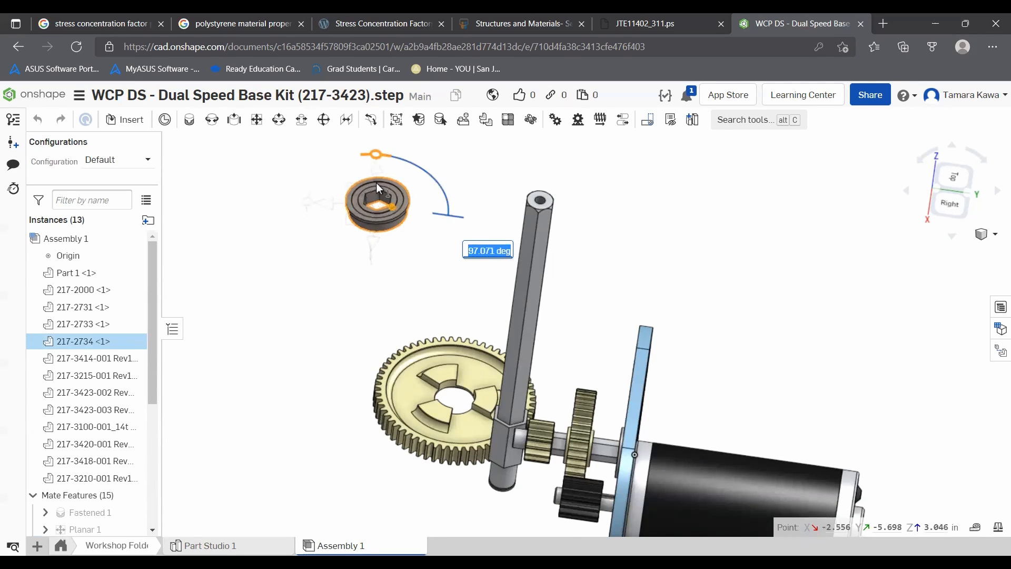
{"action": "type", "text": "90"}
{"action": "key", "text": "Return"}
{"action": "left_click", "coordinate": [414, 210]}
{"action": "left_click_drag", "start_coordinate": [418, 213], "coordinate": [558, 205]}
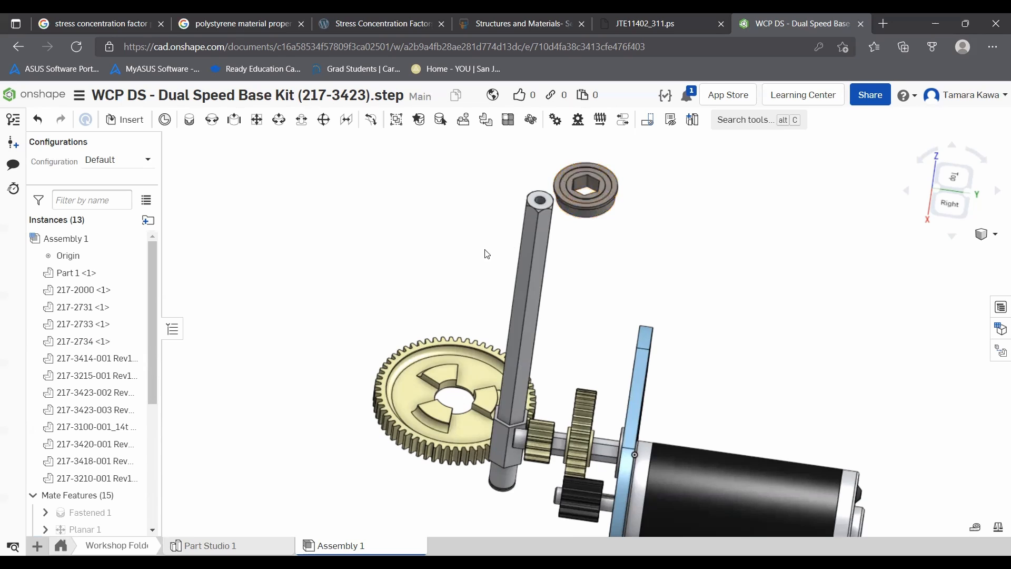
- Add a Planar mate between a face of the 217-2734 part's hex bore and a hex face of the shaft
{"action": "left_click", "coordinate": [258, 121]}
{"action": "scroll", "coordinate": [596, 187], "scroll_direction": "up", "scroll_amount": 3}
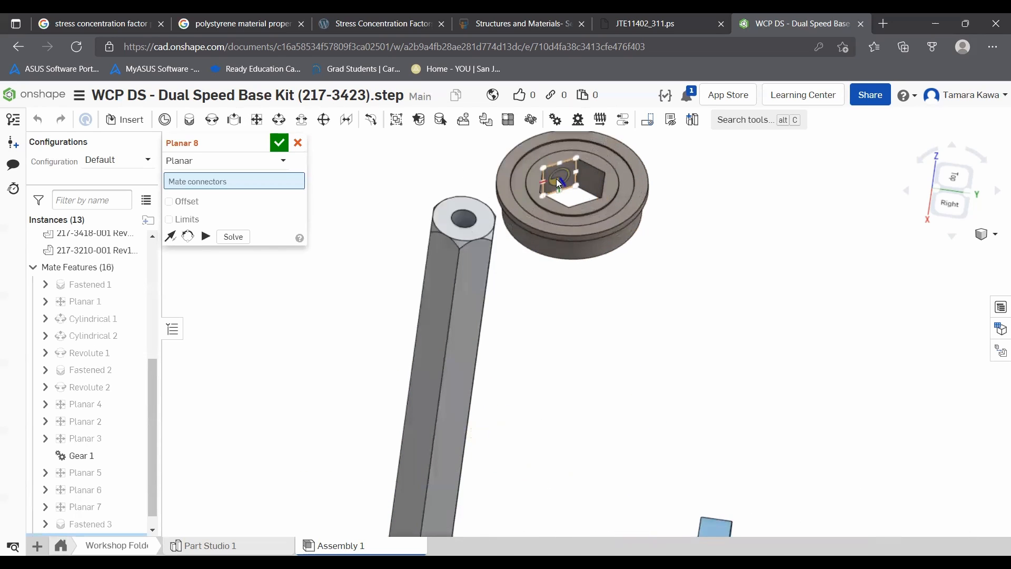
{"action": "left_click", "coordinate": [559, 183]}
{"action": "right_click_drag", "start_coordinate": [445, 185], "coordinate": [427, 340]}
{"action": "left_click", "coordinate": [489, 391]}
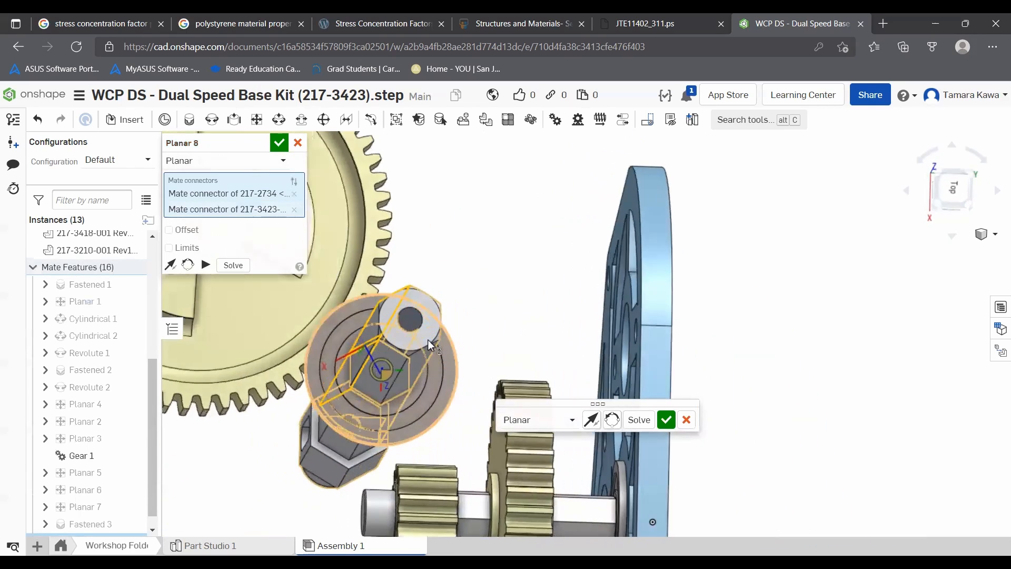
{"action": "left_click", "coordinate": [664, 420]}
- Add a second Planar mate between another face of the 217-2734 part's hex bore and an adjacent shaft hex face
{"action": "left_click_drag", "start_coordinate": [428, 387], "coordinate": [408, 409]}
{"action": "right_click_drag", "start_coordinate": [408, 409], "coordinate": [416, 387]}
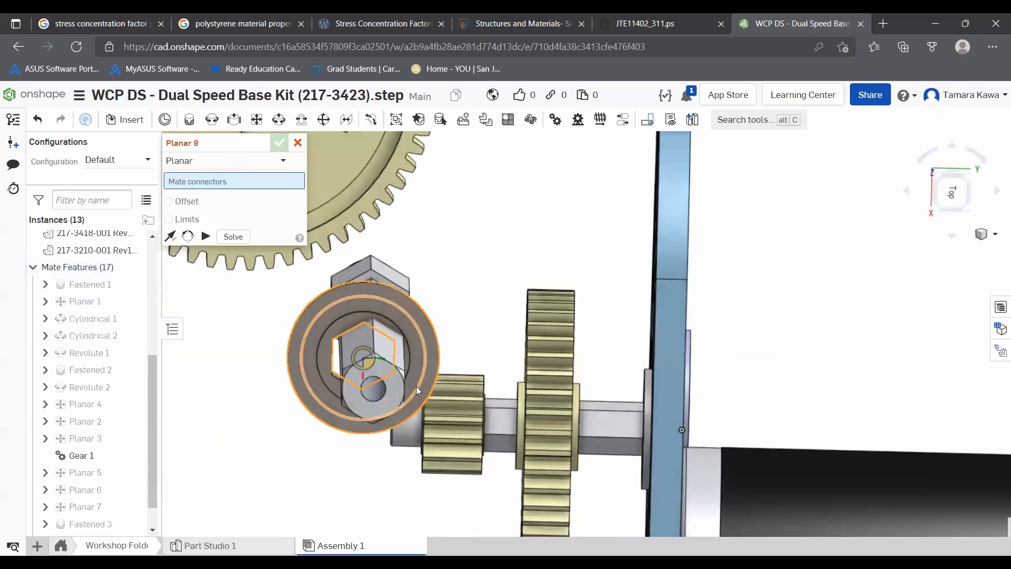
{"action": "scroll", "coordinate": [337, 337], "scroll_direction": "up", "scroll_amount": 4}
{"action": "left_click_drag", "start_coordinate": [343, 318], "coordinate": [308, 318]}
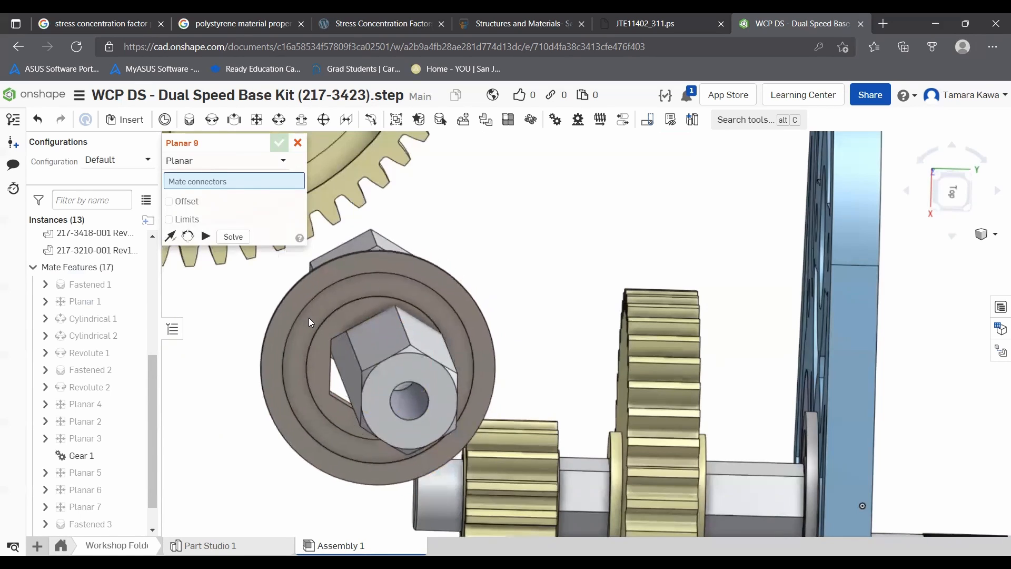
{"action": "right_click_drag", "start_coordinate": [305, 359], "coordinate": [309, 359]}
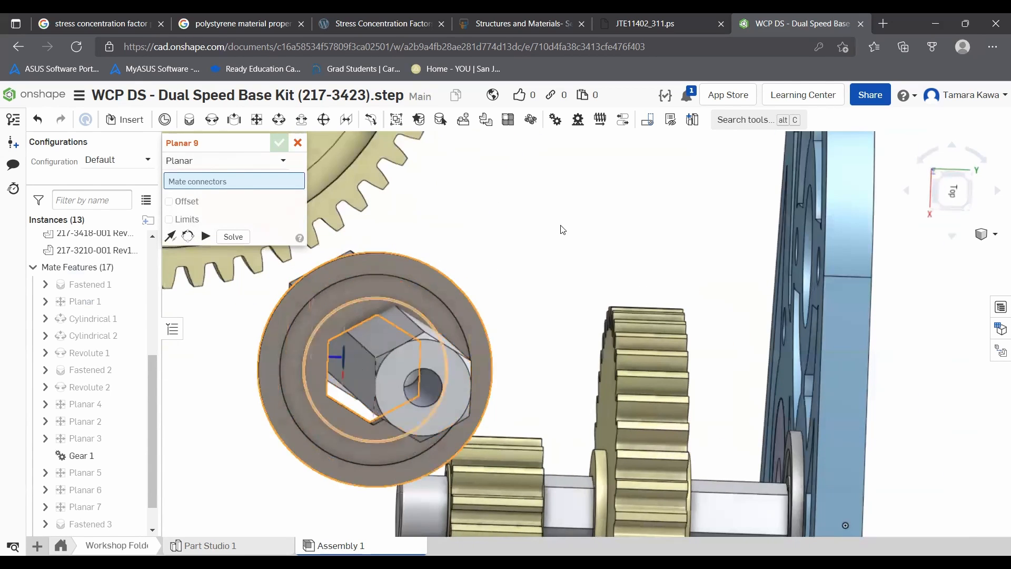
{"action": "left_click", "coordinate": [343, 357]}
{"action": "scroll", "coordinate": [341, 359], "scroll_direction": "up", "scroll_amount": 5}
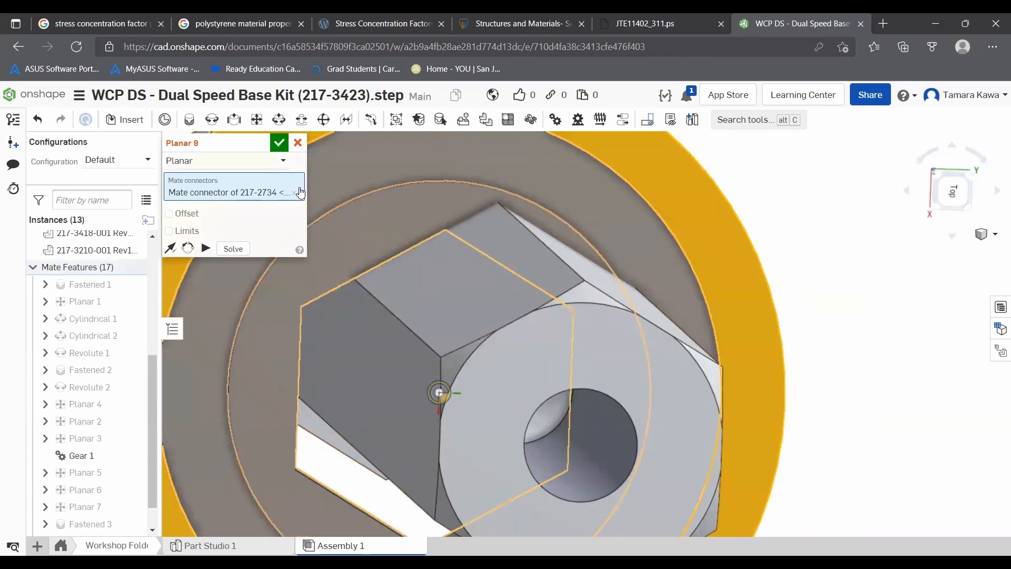
{"action": "left_click", "coordinate": [295, 193]}
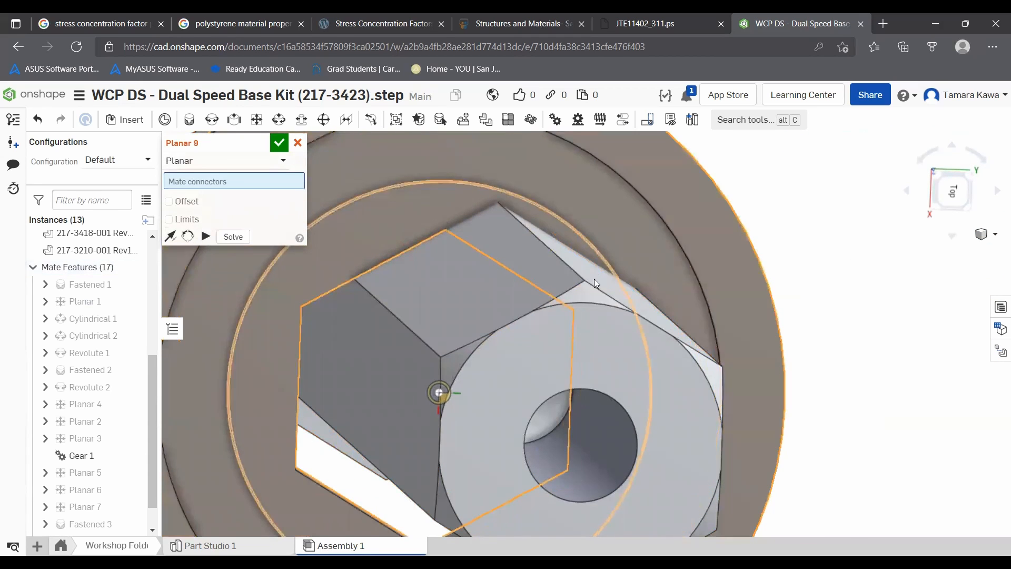
{"action": "left_click", "coordinate": [347, 367]}
{"action": "scroll", "coordinate": [354, 365], "scroll_direction": "down", "scroll_amount": 5}
{"action": "right_click_drag", "start_coordinate": [233, 357], "coordinate": [253, 363]}
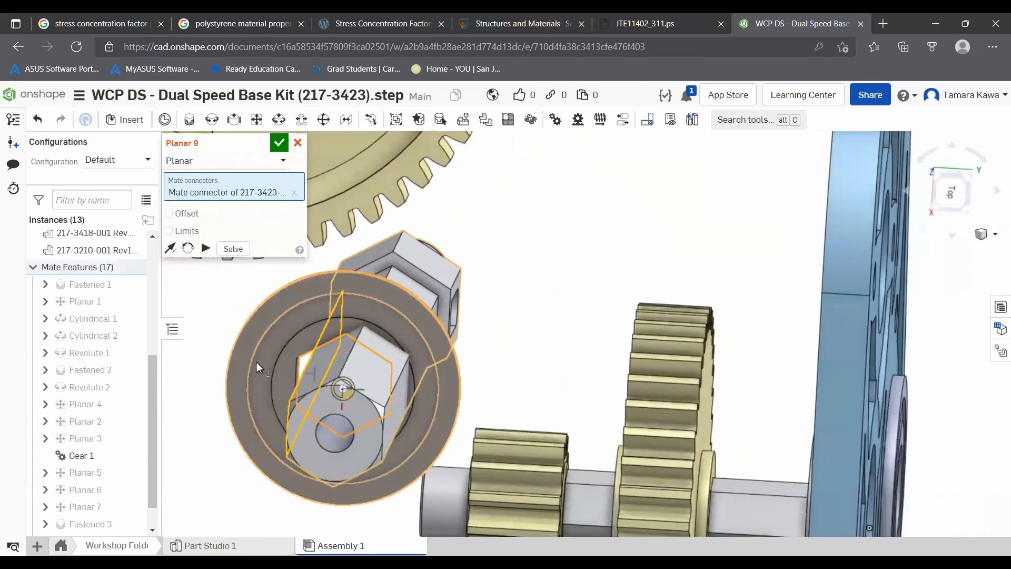
{"action": "scroll", "coordinate": [256, 362], "scroll_direction": "up", "scroll_amount": 8}
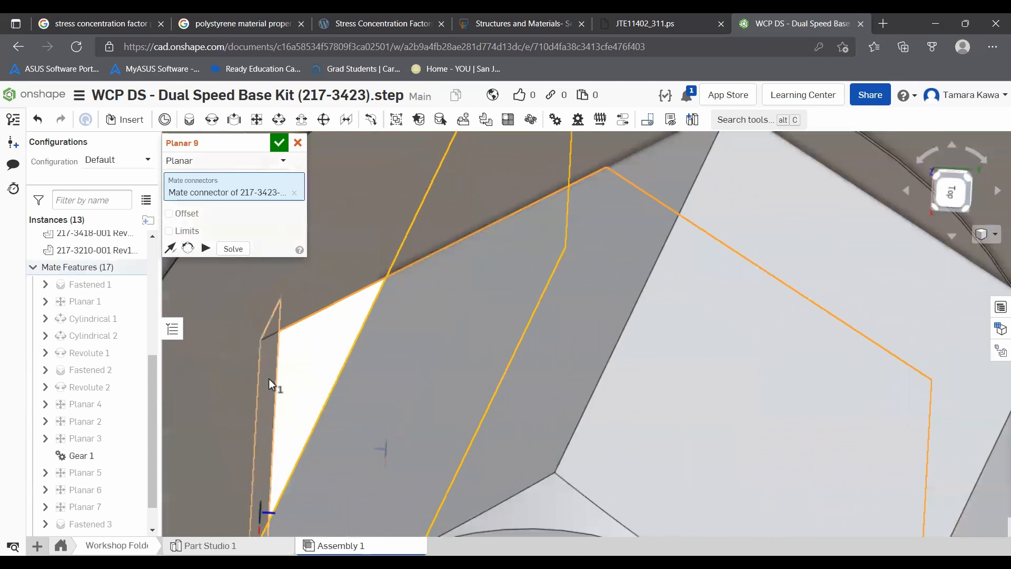
{"action": "left_click", "coordinate": [269, 378]}
{"action": "left_click", "coordinate": [445, 408]}
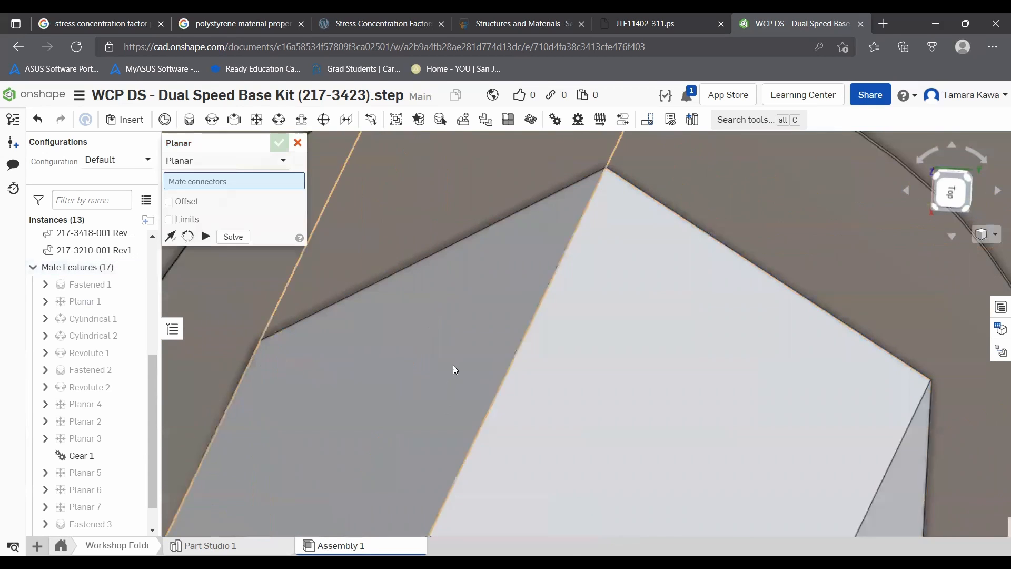
{"action": "scroll", "coordinate": [455, 358], "scroll_direction": "down", "scroll_amount": 10}
{"action": "left_click_drag", "start_coordinate": [411, 447], "coordinate": [467, 402]}
{"action": "left_click", "coordinate": [297, 144]}
- Drag the hex shaft and orbit around the assembly to inspect the newly mated parts
{"action": "left_click_drag", "start_coordinate": [485, 300], "coordinate": [558, 279]}
{"action": "right_click_drag", "start_coordinate": [403, 349], "coordinate": [554, 337]}
{"action": "scroll", "coordinate": [554, 337], "scroll_direction": "up", "scroll_amount": 2}
{"action": "scroll", "coordinate": [555, 337], "scroll_direction": "down", "scroll_amount": 3}
{"action": "left_click_drag", "start_coordinate": [812, 339], "coordinate": [763, 329]}
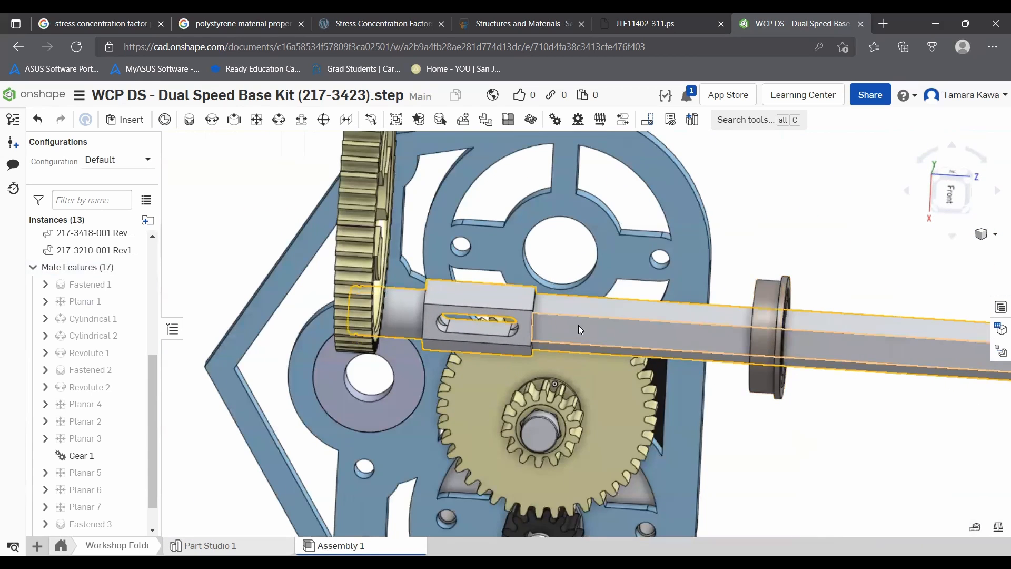
{"action": "scroll", "coordinate": [664, 319], "scroll_direction": "up", "scroll_amount": 3}
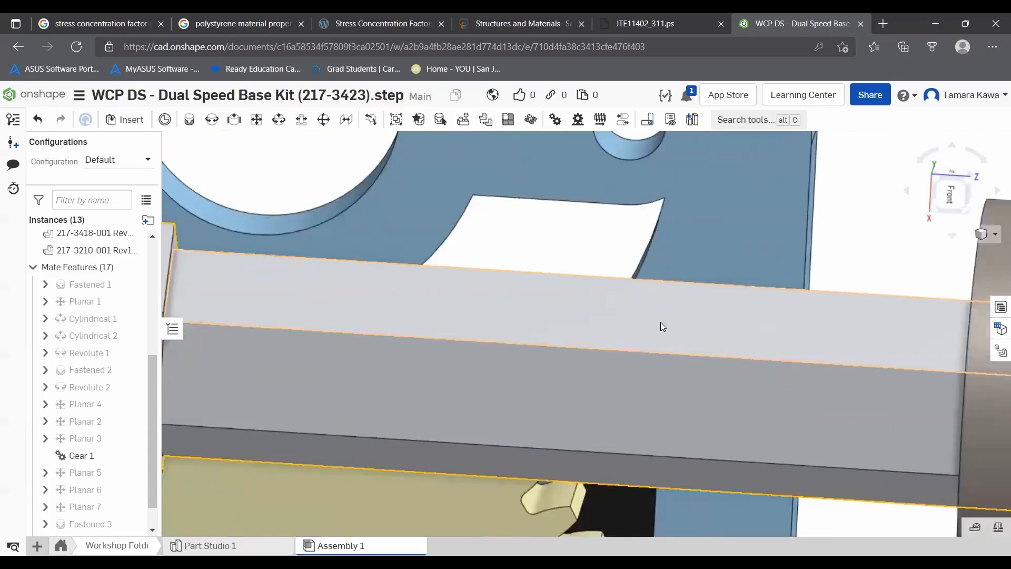
{"action": "scroll", "coordinate": [658, 323], "scroll_direction": "down", "scroll_amount": 6}
{"action": "scroll", "coordinate": [656, 322], "scroll_direction": "up", "scroll_amount": 3}
{"action": "scroll", "coordinate": [597, 298], "scroll_direction": "up", "scroll_amount": 2}
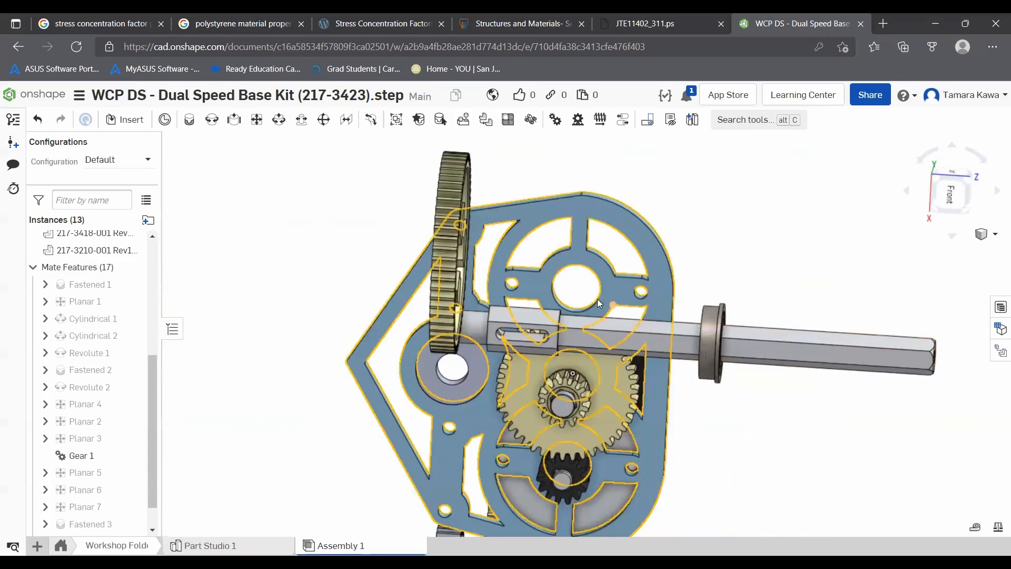
{"action": "right_click_drag", "start_coordinate": [548, 307], "coordinate": [553, 356]}
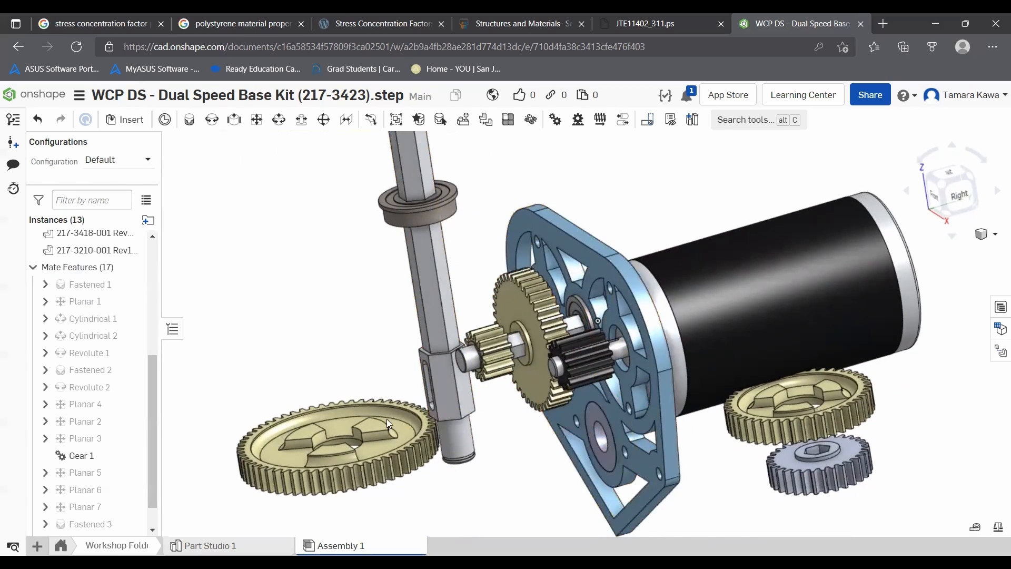
- Add a Revolute mate between the lower end of the hex shaft and the bearing seated in the plate, flipping its axis
{"action": "scroll", "coordinate": [462, 437], "scroll_direction": "up", "scroll_amount": 3}
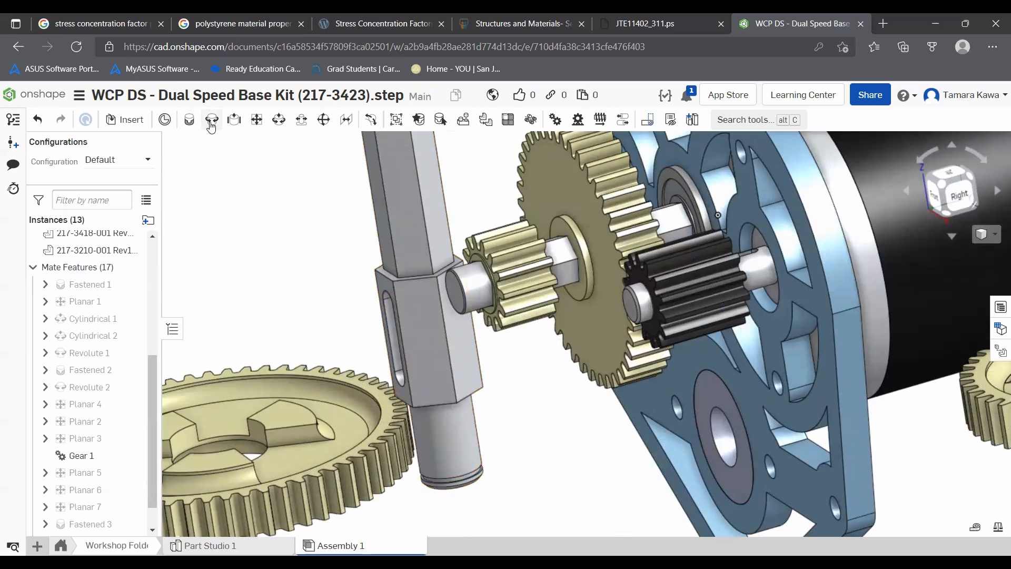
{"action": "left_click", "coordinate": [212, 121]}
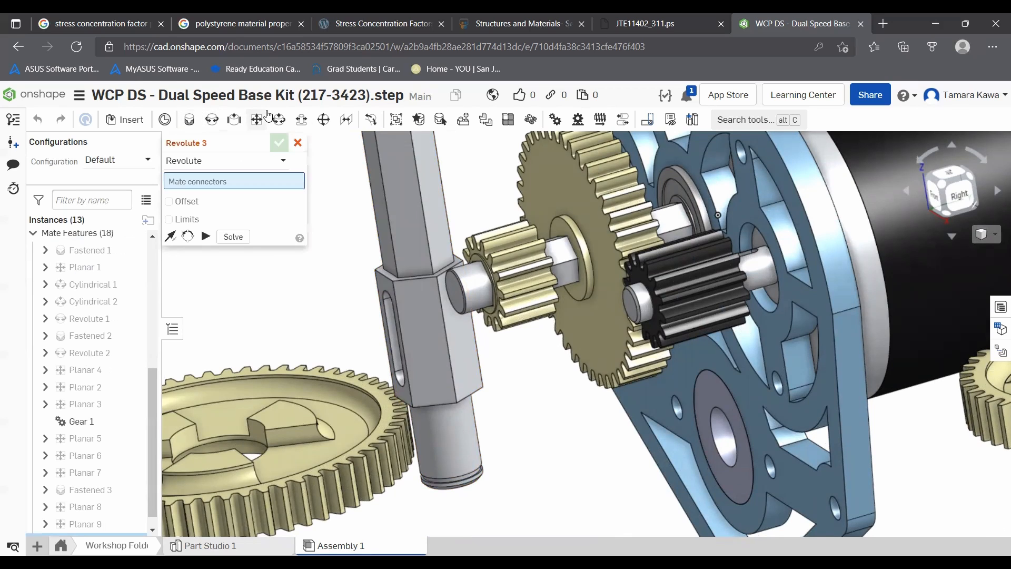
{"action": "scroll", "coordinate": [572, 417], "scroll_direction": "down", "scroll_amount": 5}
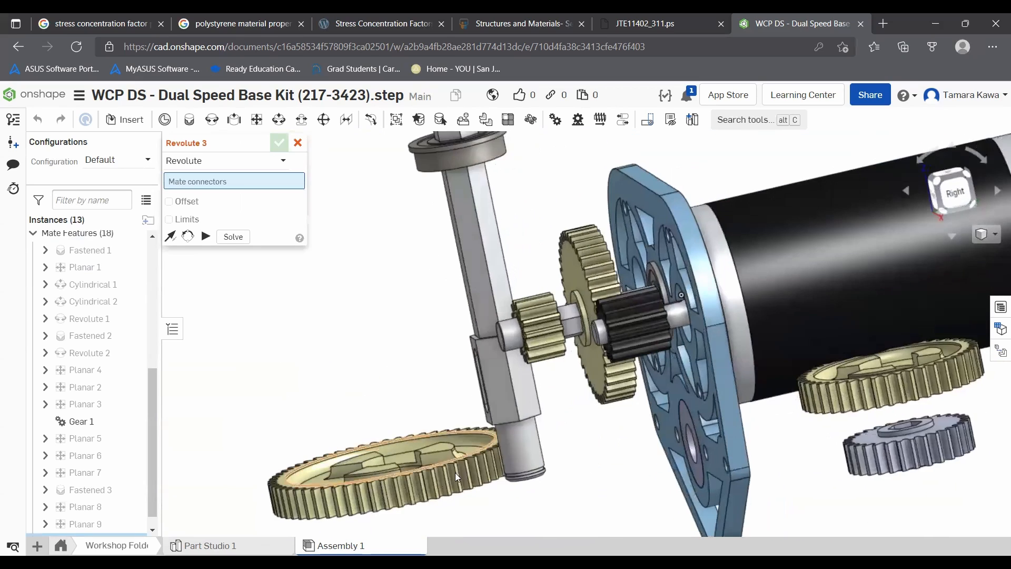
{"action": "scroll", "coordinate": [543, 464], "scroll_direction": "up", "scroll_amount": 5}
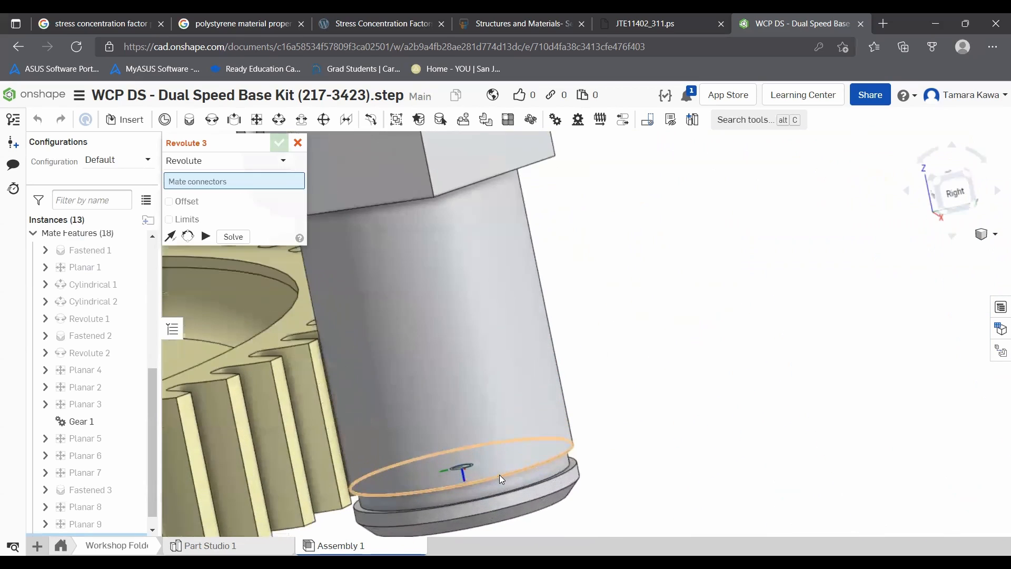
{"action": "left_click", "coordinate": [501, 475]}
{"action": "scroll", "coordinate": [643, 379], "scroll_direction": "down", "scroll_amount": 5}
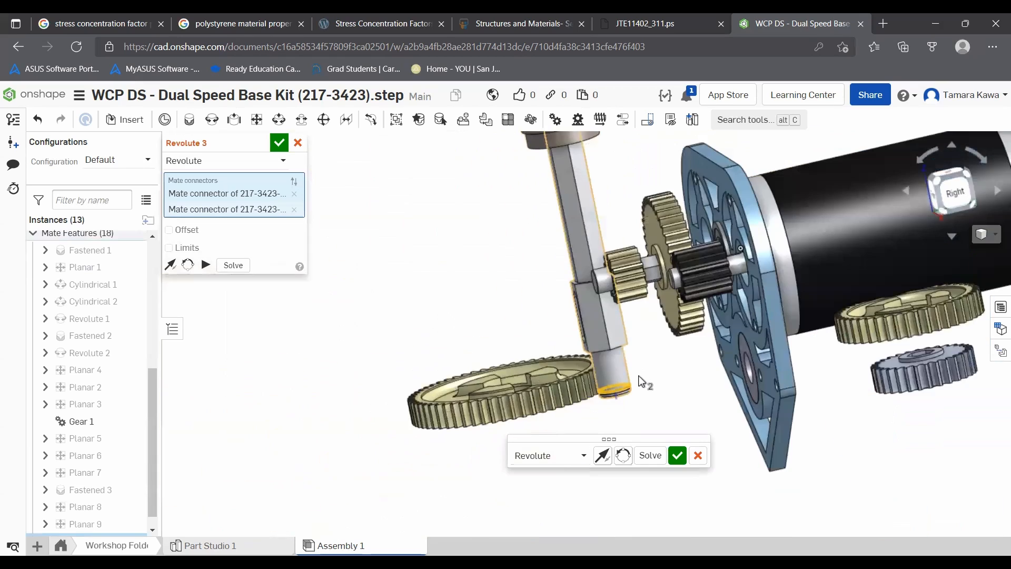
{"action": "right_click_drag", "start_coordinate": [668, 396], "coordinate": [646, 390]}
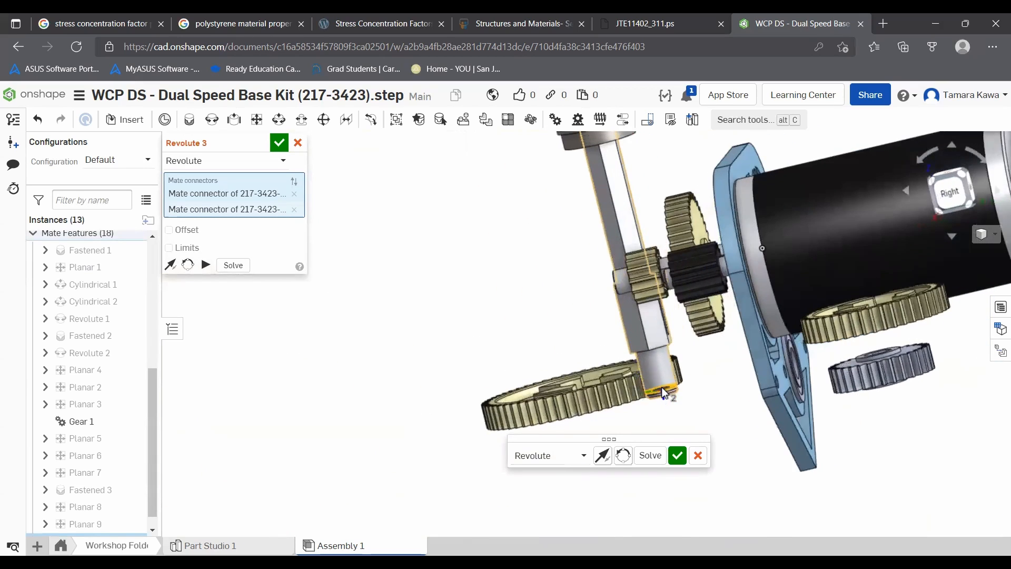
{"action": "scroll", "coordinate": [661, 387], "scroll_direction": "up", "scroll_amount": 5}
{"action": "scroll", "coordinate": [817, 405], "scroll_direction": "down", "scroll_amount": 5}
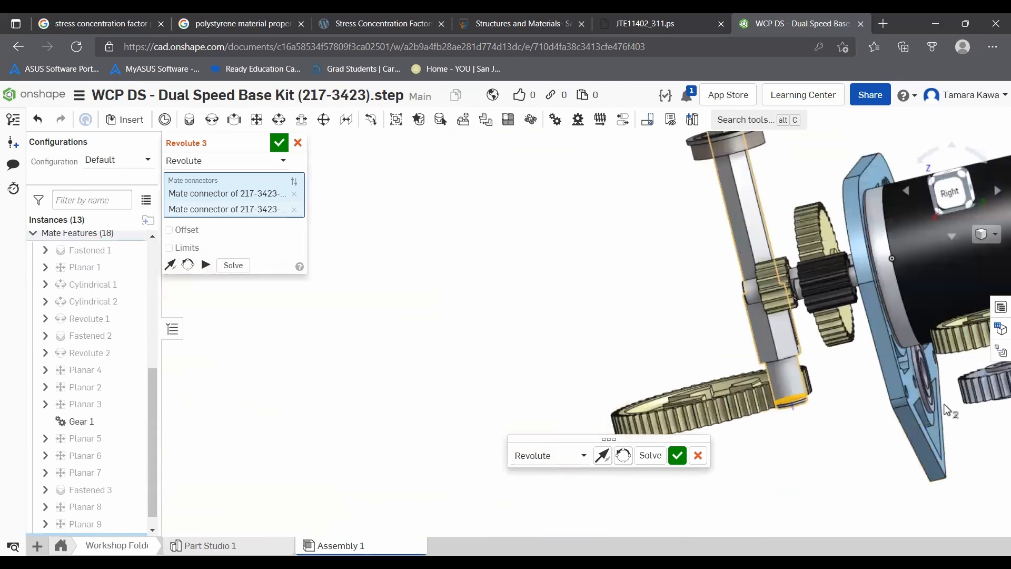
{"action": "scroll", "coordinate": [892, 342], "scroll_direction": "up", "scroll_amount": 8}
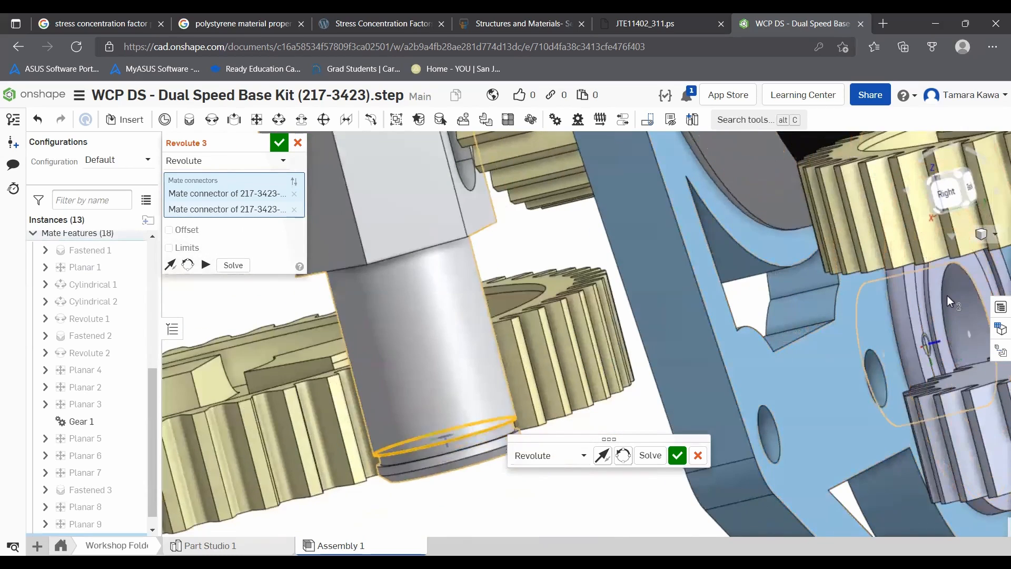
{"action": "left_click", "coordinate": [939, 289]}
{"action": "scroll", "coordinate": [813, 324], "scroll_direction": "down", "scroll_amount": 8}
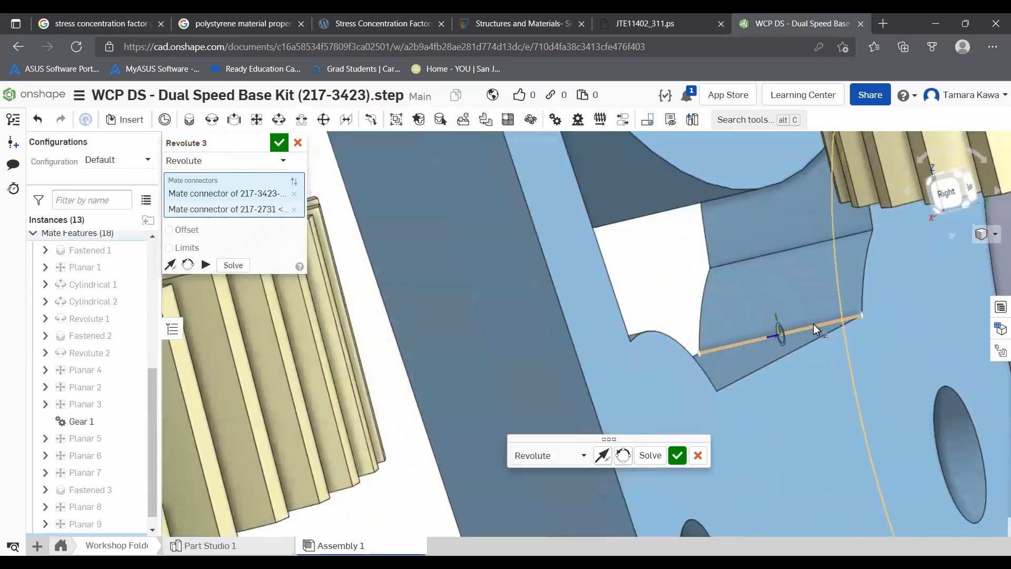
{"action": "left_click", "coordinate": [603, 455]}
{"action": "scroll", "coordinate": [899, 317], "scroll_direction": "up", "scroll_amount": 5}
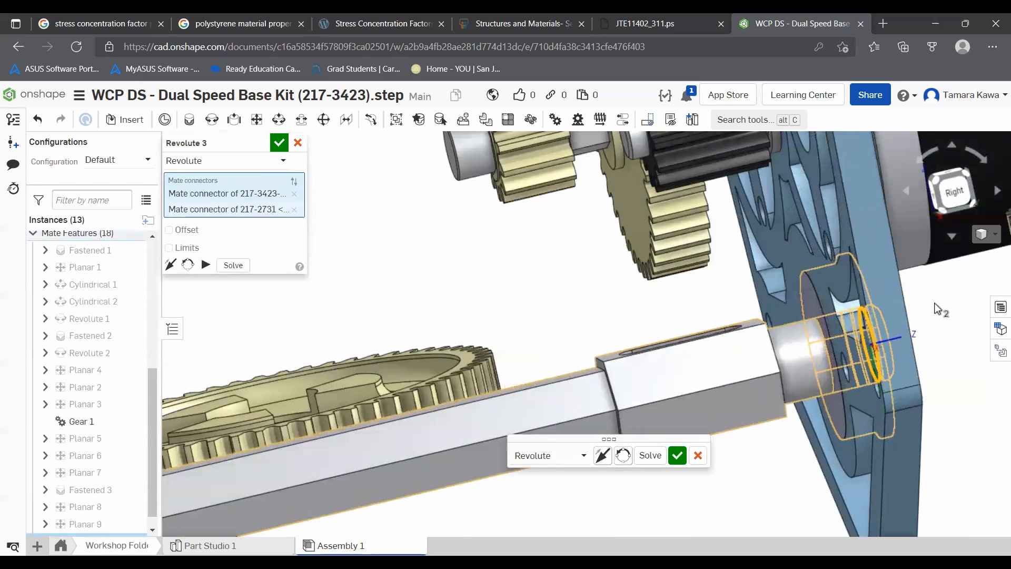
{"action": "scroll", "coordinate": [900, 311], "scroll_direction": "up", "scroll_amount": 3}
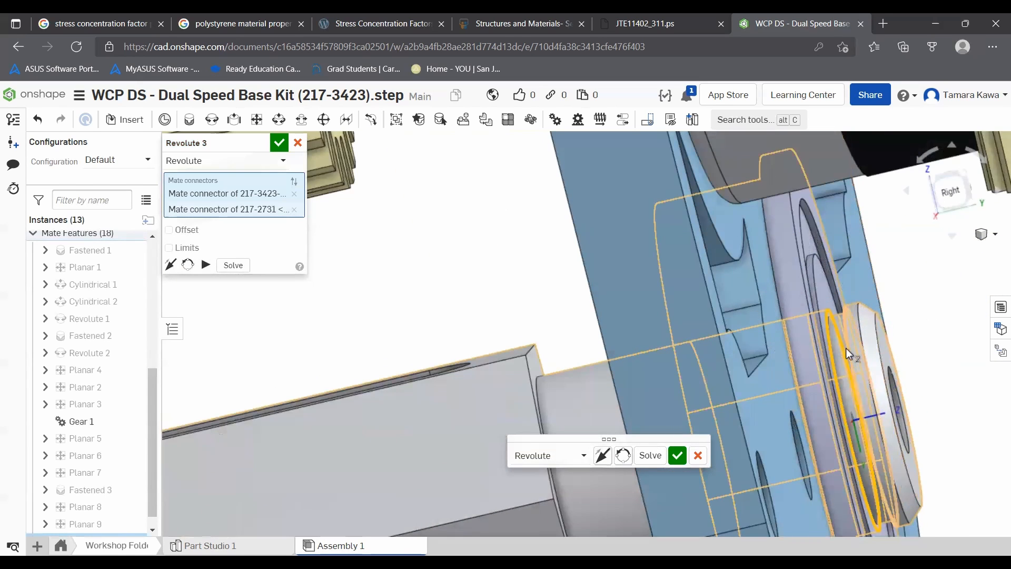
{"action": "left_click", "coordinate": [278, 144]}
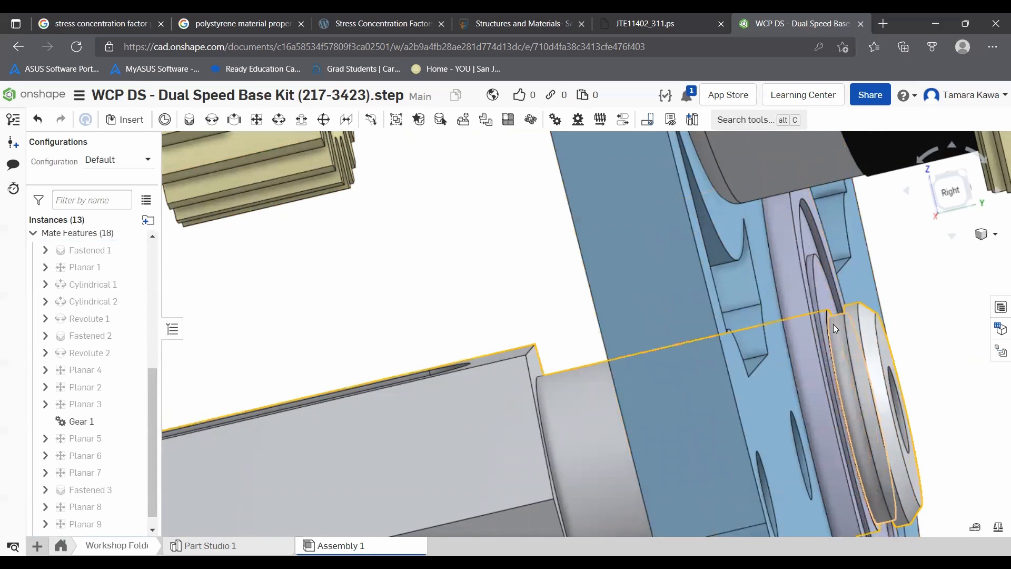
- Drag the hex shaft and orbit around the assembly to inspect how the revolute-mated shaft sits in the plate
{"action": "scroll", "coordinate": [575, 352], "scroll_direction": "down", "scroll_amount": 5}
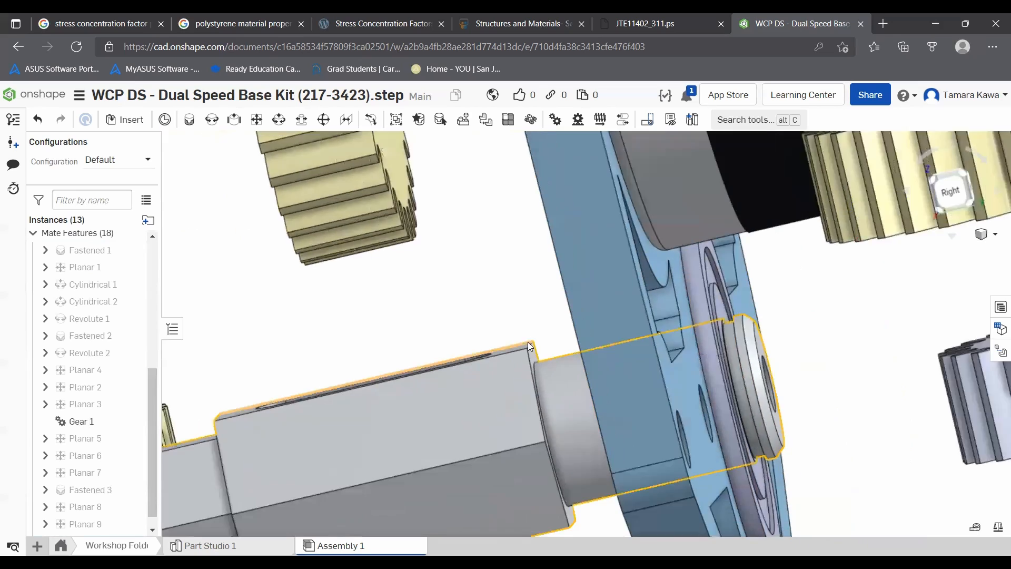
{"action": "right_click_drag", "start_coordinate": [456, 332], "coordinate": [501, 324]}
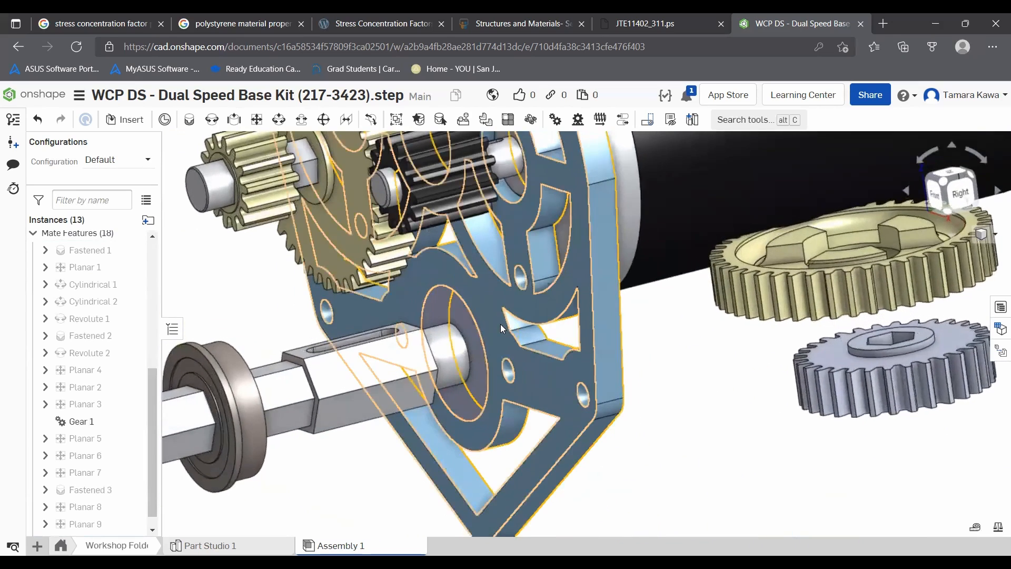
{"action": "left_click_drag", "start_coordinate": [233, 383], "coordinate": [356, 359]}
{"action": "scroll", "coordinate": [288, 381], "scroll_direction": "up", "scroll_amount": 3}
{"action": "right_click_drag", "start_coordinate": [289, 381], "coordinate": [249, 400]}
{"action": "scroll", "coordinate": [271, 351], "scroll_direction": "up", "scroll_amount": 5}
{"action": "scroll", "coordinate": [279, 354], "scroll_direction": "down", "scroll_amount": 7}
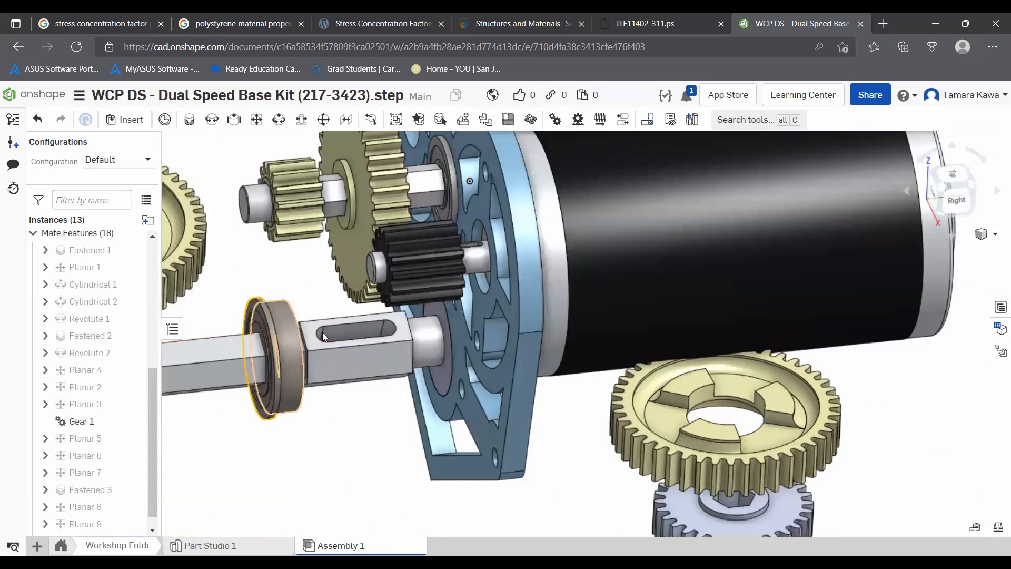
{"action": "left_click_drag", "start_coordinate": [234, 371], "coordinate": [236, 350]}
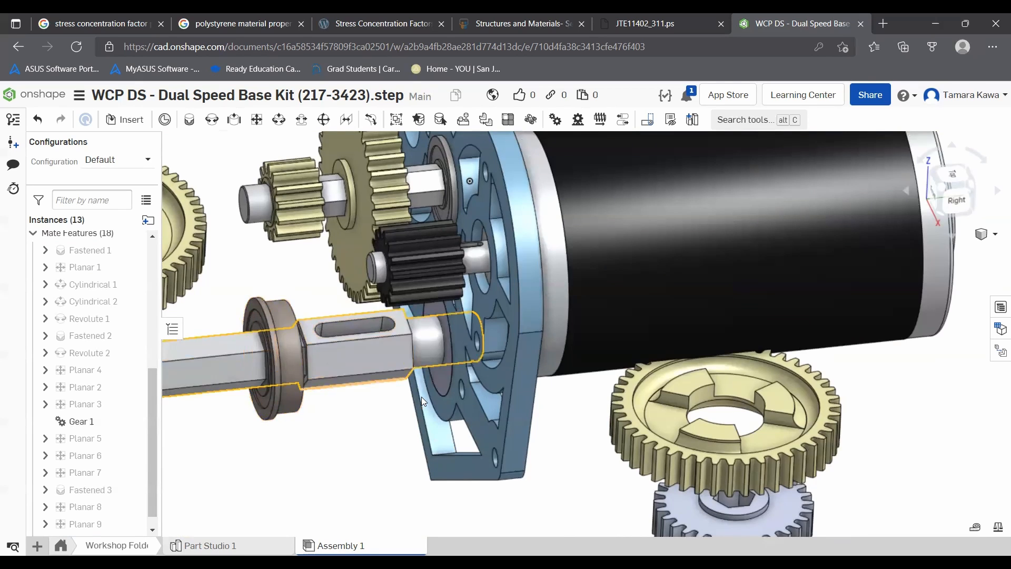
{"action": "scroll", "coordinate": [421, 400], "scroll_direction": "down", "scroll_amount": 3}
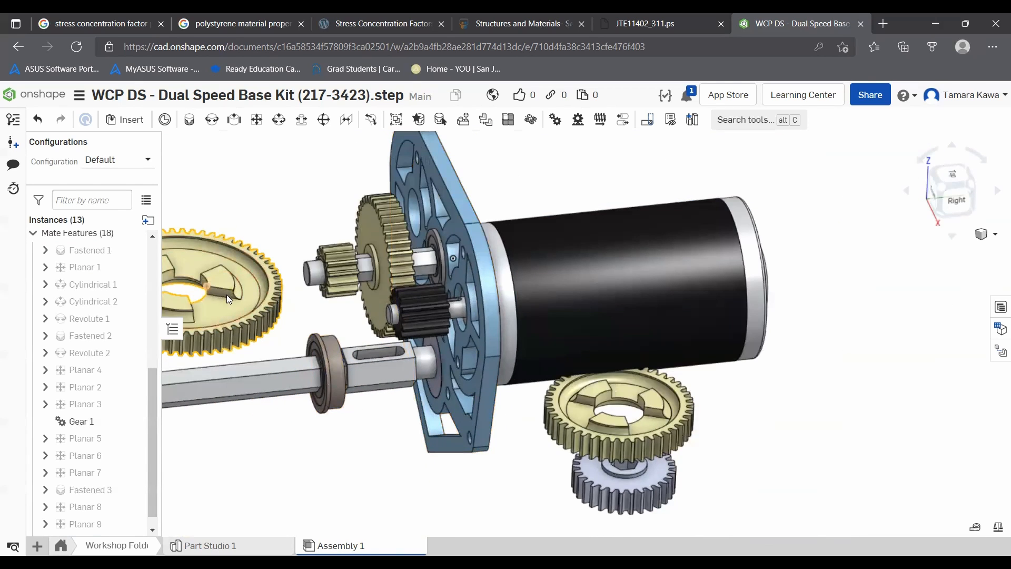
{"action": "mouse_move", "coordinate": [215, 289]}
{"action": "right_mouse_down"}
{"action": "mouse_move", "coordinate": [279, 335]}
{"action": "mouse_move", "coordinate": [205, 274]}
{"action": "right_mouse_up"}
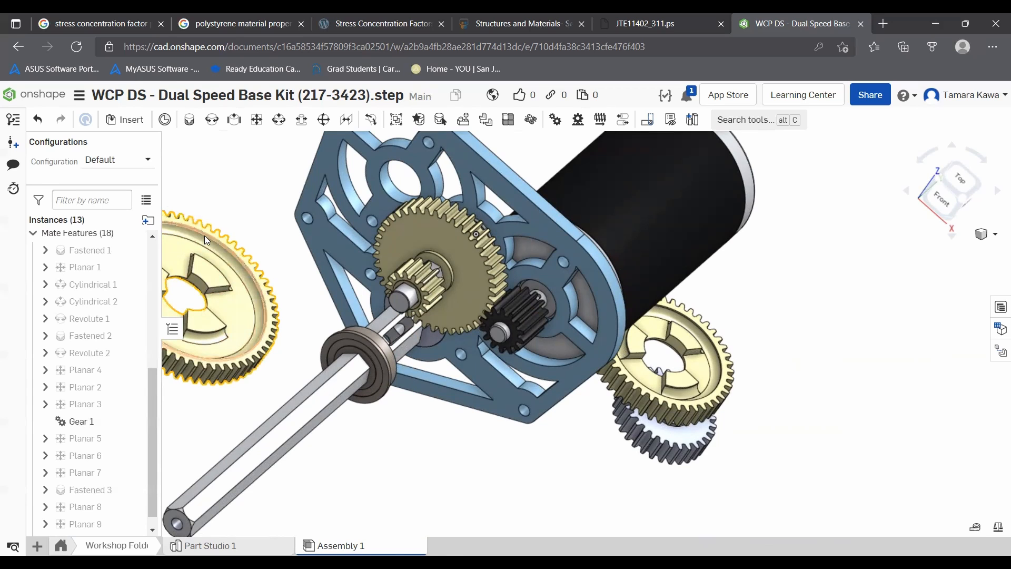
{"action": "scroll", "coordinate": [181, 290], "scroll_direction": "up", "scroll_amount": 2}
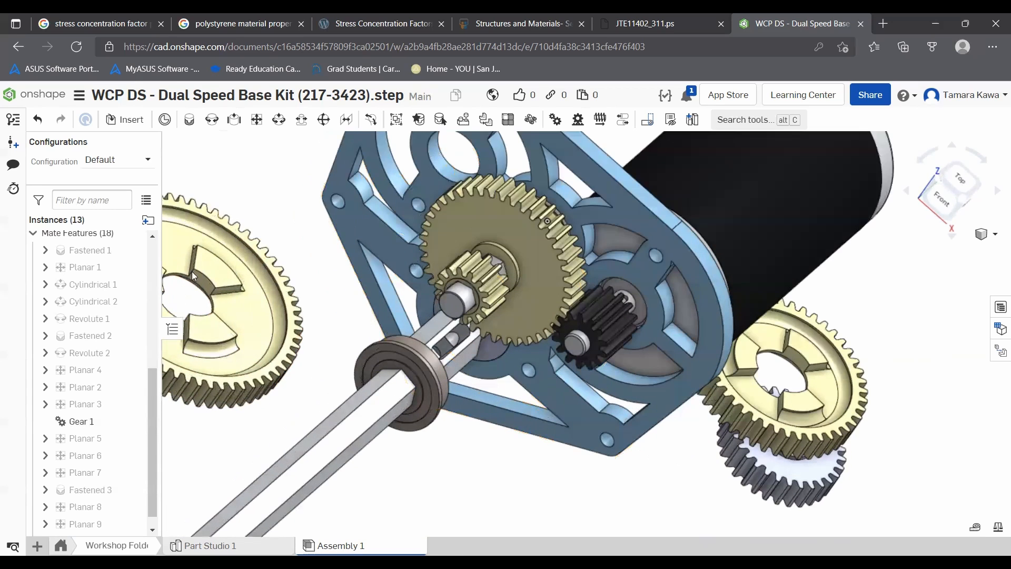
{"action": "scroll", "coordinate": [350, 172], "scroll_direction": "down", "scroll_amount": 2}
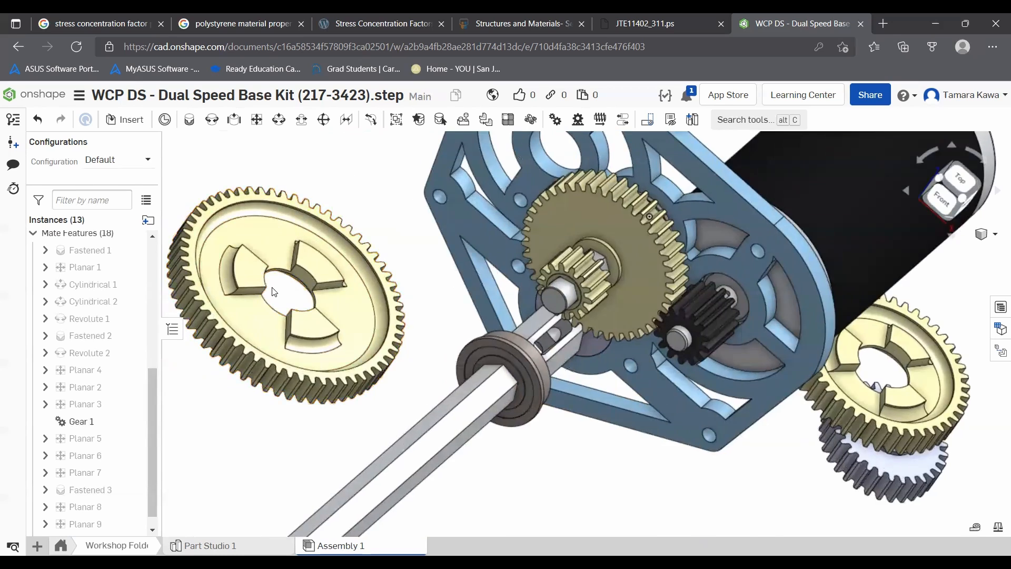
{"action": "scroll", "coordinate": [314, 283], "scroll_direction": "up", "scroll_amount": 6}
{"action": "scroll", "coordinate": [293, 200], "scroll_direction": "down", "scroll_amount": 2}
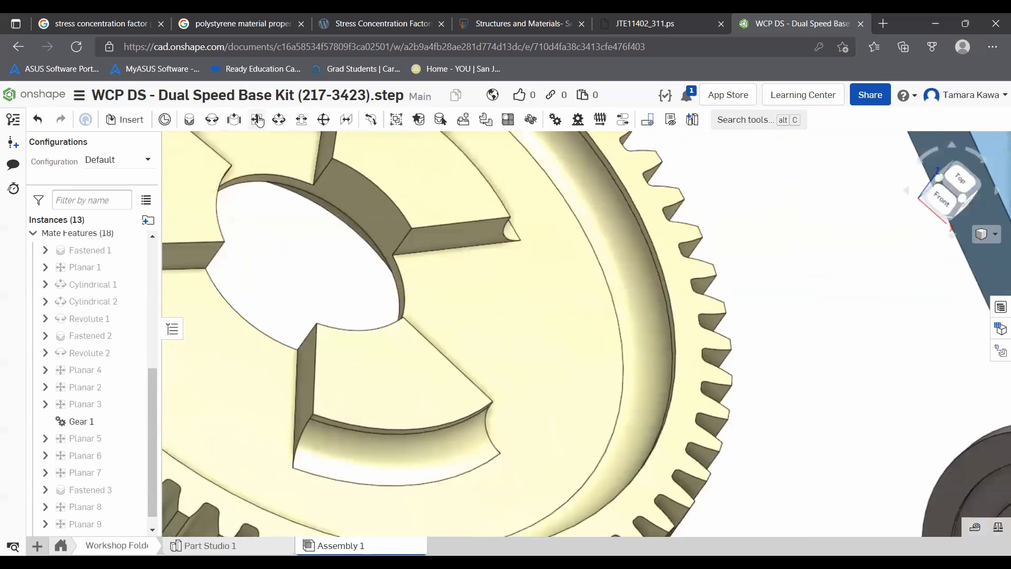
- Add a Fastened mate between the bearing on the hex shaft and the bore of the large gear
{"action": "left_click", "coordinate": [191, 120]}
{"action": "scroll", "coordinate": [322, 237], "scroll_direction": "down", "scroll_amount": 3}
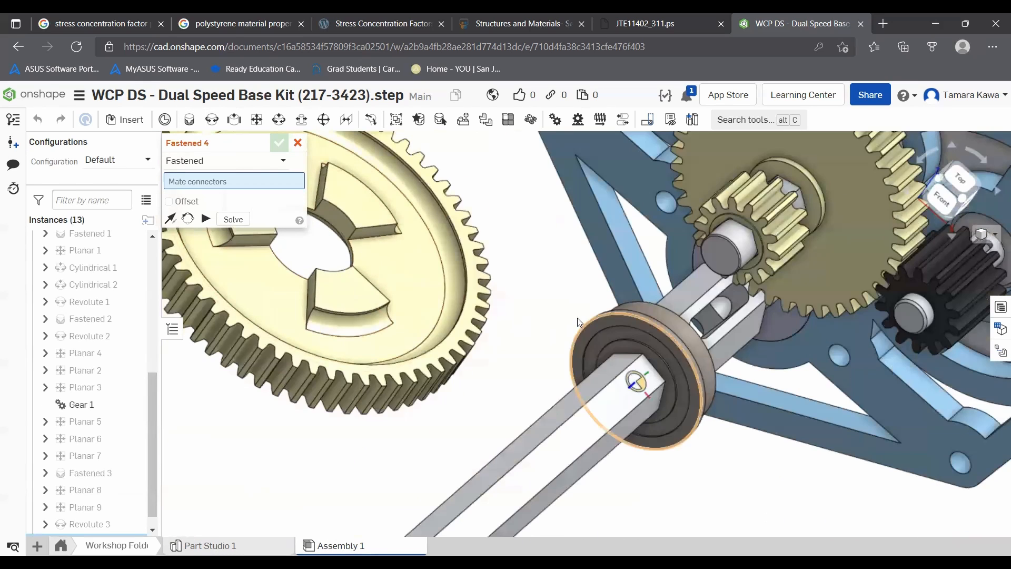
{"action": "right_click_drag", "start_coordinate": [534, 295], "coordinate": [462, 286]}
{"action": "scroll", "coordinate": [581, 330], "scroll_direction": "up", "scroll_amount": 5}
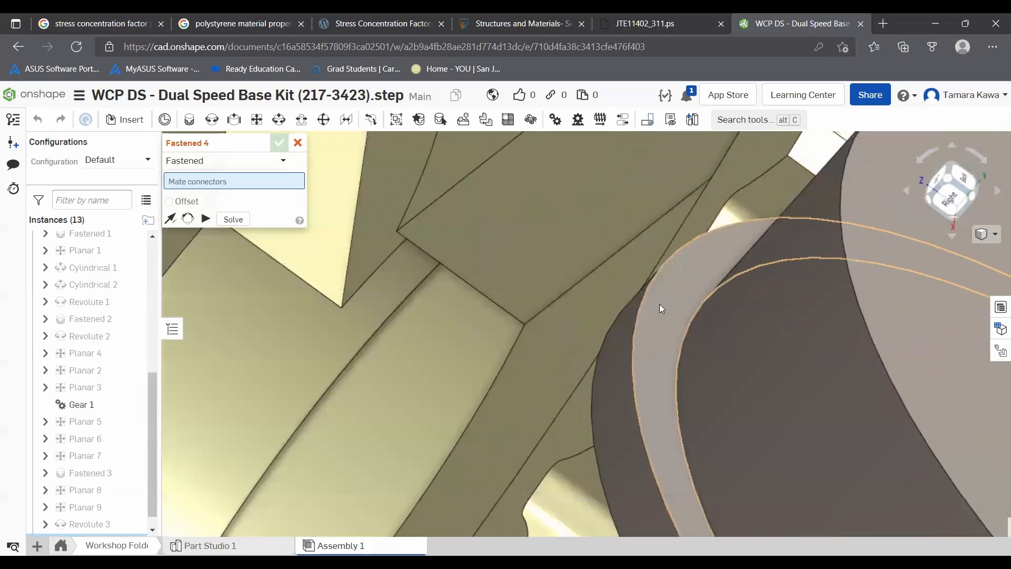
{"action": "left_click", "coordinate": [660, 305]}
{"action": "scroll", "coordinate": [621, 305], "scroll_direction": "down", "scroll_amount": 5}
{"action": "right_click_drag", "start_coordinate": [361, 311], "coordinate": [389, 277]}
{"action": "scroll", "coordinate": [377, 355], "scroll_direction": "down", "scroll_amount": 5}
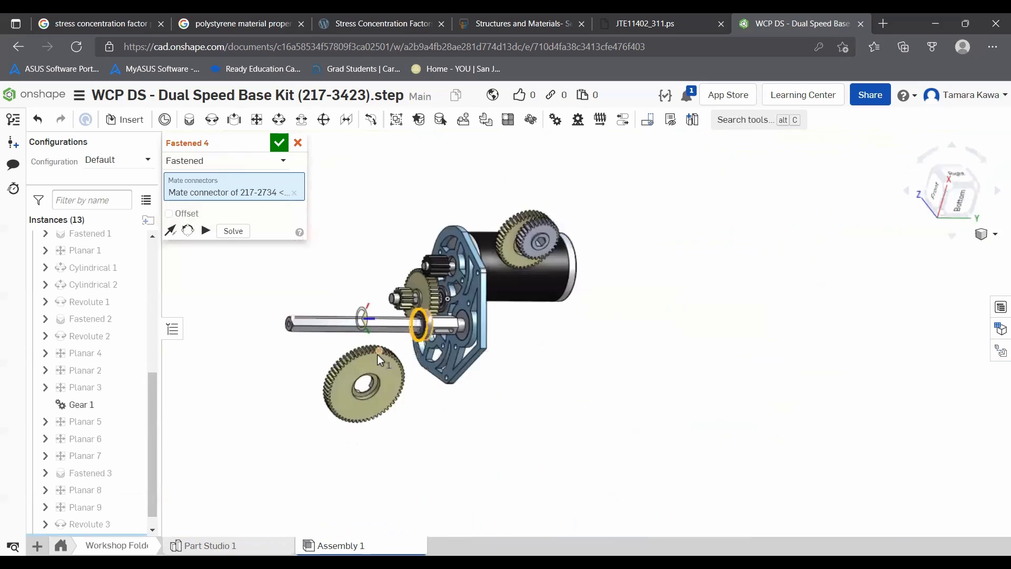
{"action": "scroll", "coordinate": [374, 362], "scroll_direction": "up", "scroll_amount": 6}
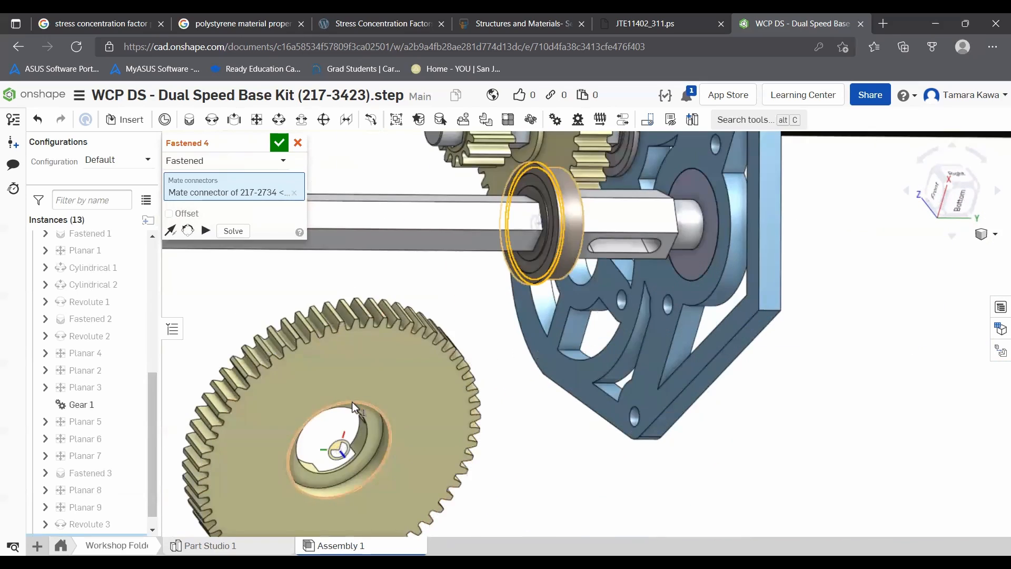
{"action": "left_click", "coordinate": [353, 407]}
{"action": "left_click", "coordinate": [530, 431]}
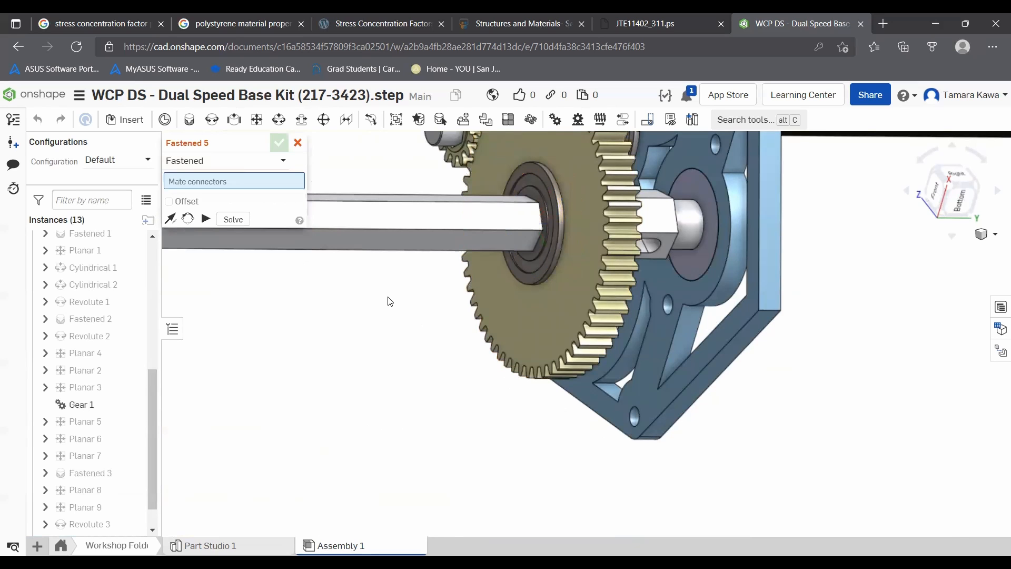
{"action": "left_click", "coordinate": [298, 142]}
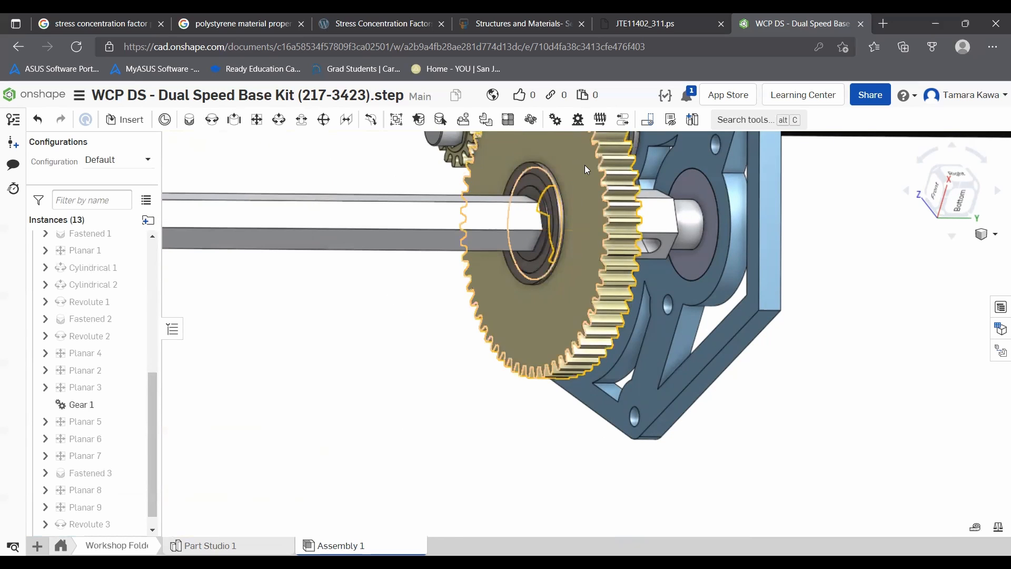
- Drag the large gear and zoom around the gear train to check its fastened position on the shaft
{"action": "left_click_drag", "start_coordinate": [585, 183], "coordinate": [541, 210]}
{"action": "scroll", "coordinate": [424, 238], "scroll_direction": "up", "scroll_amount": 2}
{"action": "scroll", "coordinate": [424, 238], "scroll_direction": "down", "scroll_amount": 4}
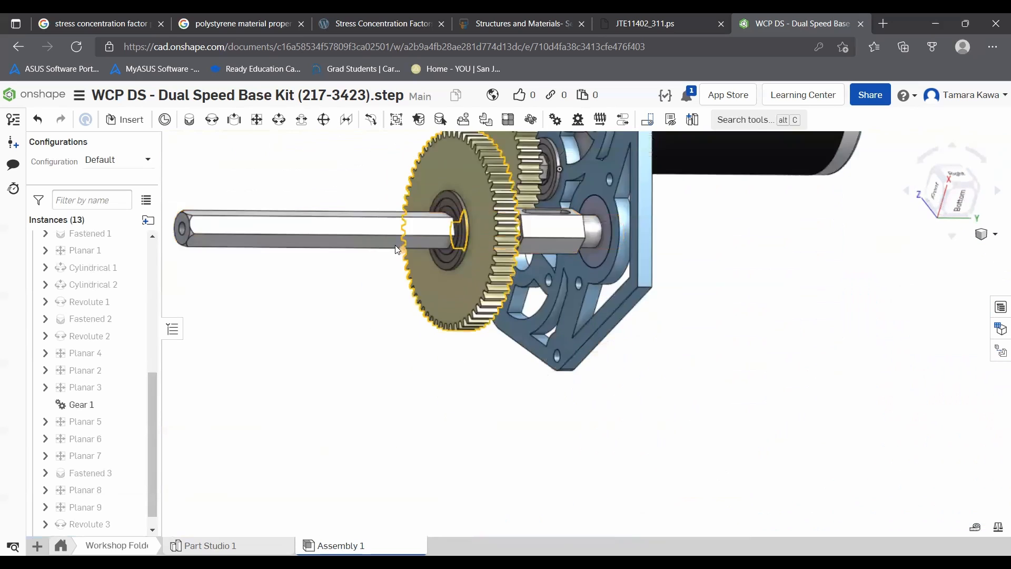
{"action": "right_click_drag", "start_coordinate": [357, 195], "coordinate": [435, 229]}
{"action": "scroll", "coordinate": [439, 229], "scroll_direction": "up", "scroll_amount": 3}
{"action": "scroll", "coordinate": [439, 228], "scroll_direction": "up", "scroll_amount": 4}
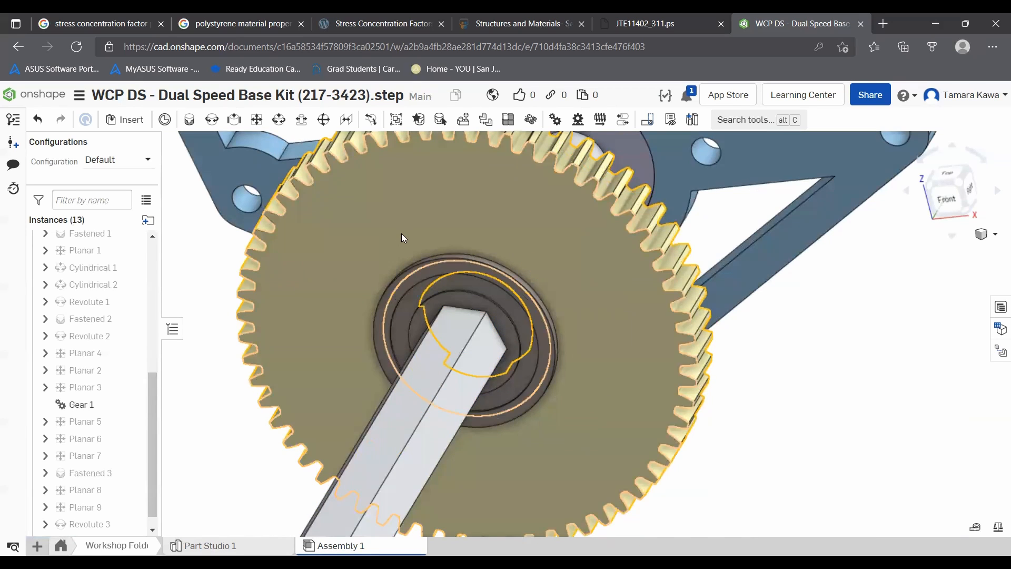
{"action": "scroll", "coordinate": [433, 261], "scroll_direction": "down", "scroll_amount": 5}
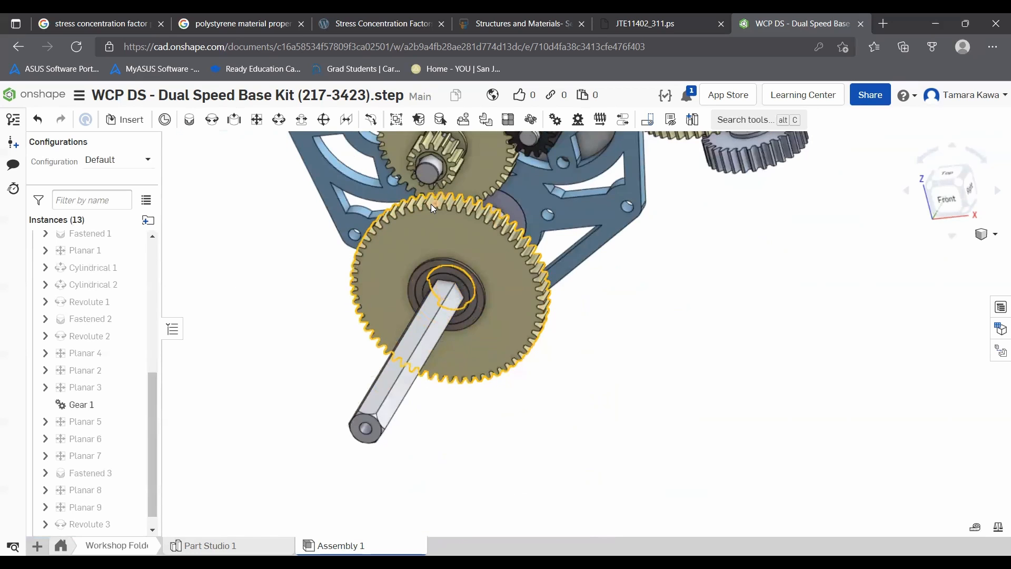
{"action": "scroll", "coordinate": [458, 147], "scroll_direction": "up", "scroll_amount": 6}
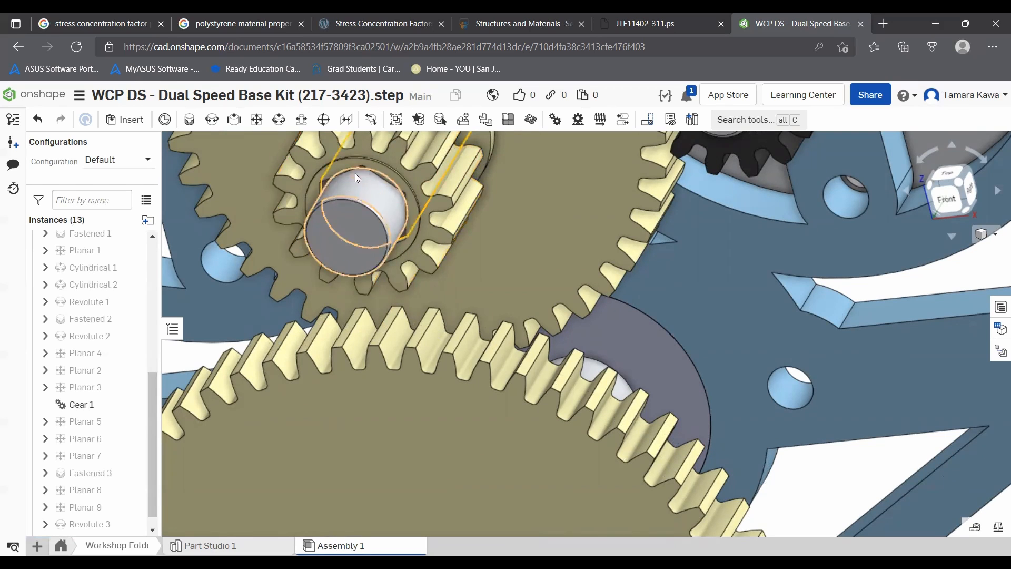
{"action": "scroll", "coordinate": [282, 267], "scroll_direction": "up", "scroll_amount": 5}
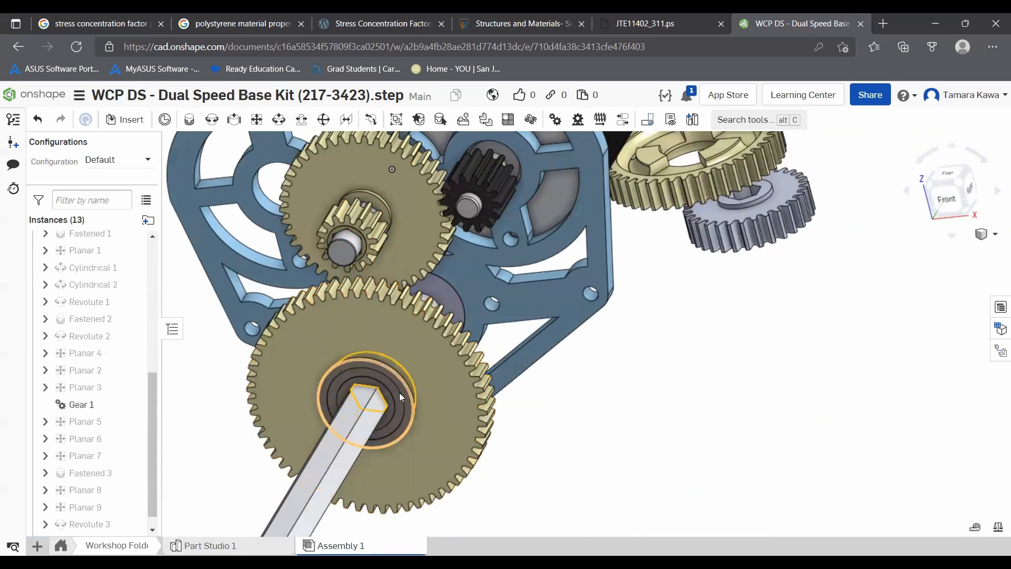
{"action": "left_click_drag", "start_coordinate": [346, 324], "coordinate": [363, 307]}
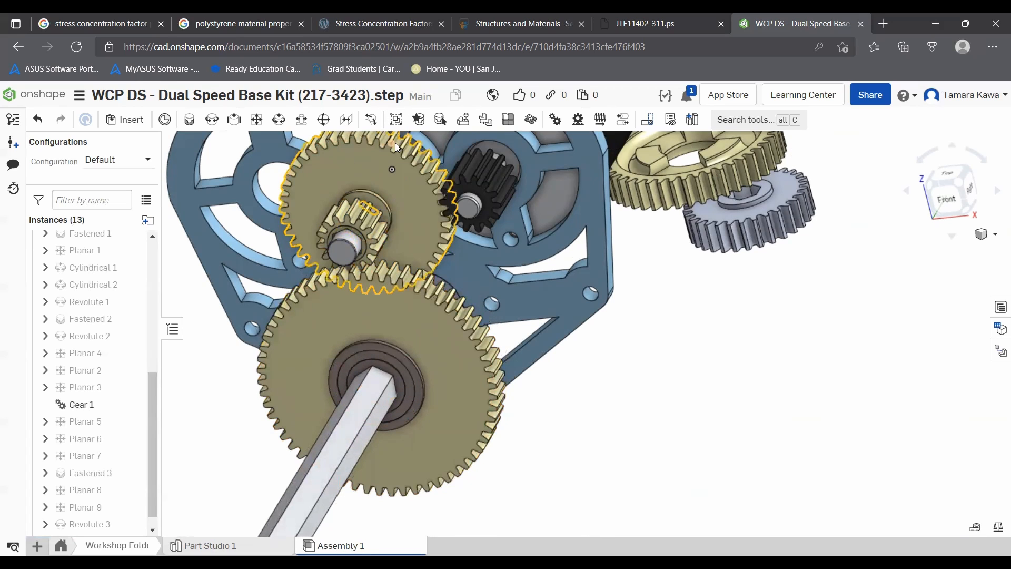
- Add a Planar mate between the face of the small gear on the shaft and the face of the large output gear
{"action": "left_click", "coordinate": [256, 120]}
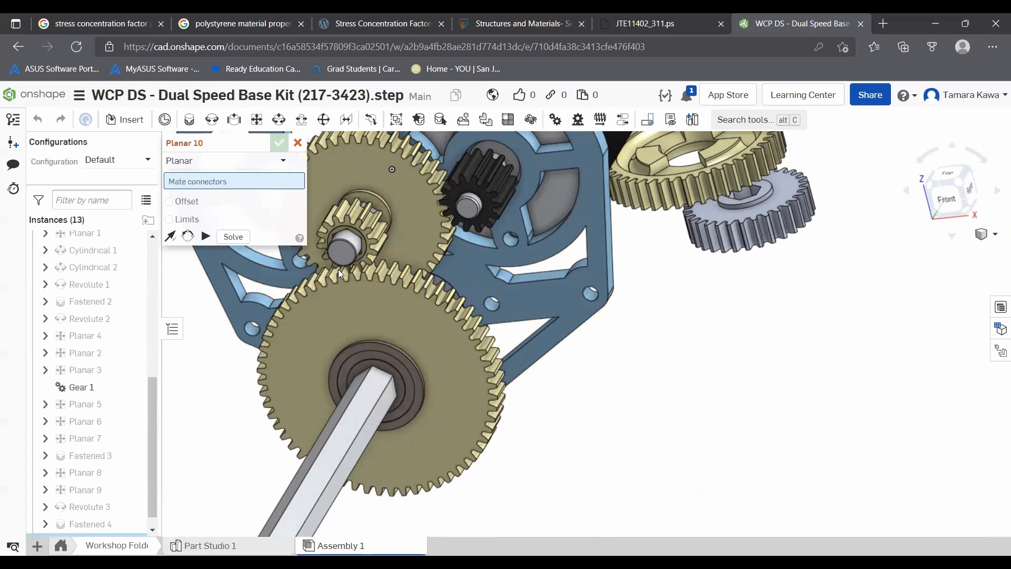
{"action": "left_click", "coordinate": [379, 320]}
{"action": "scroll", "coordinate": [352, 242], "scroll_direction": "up", "scroll_amount": 5}
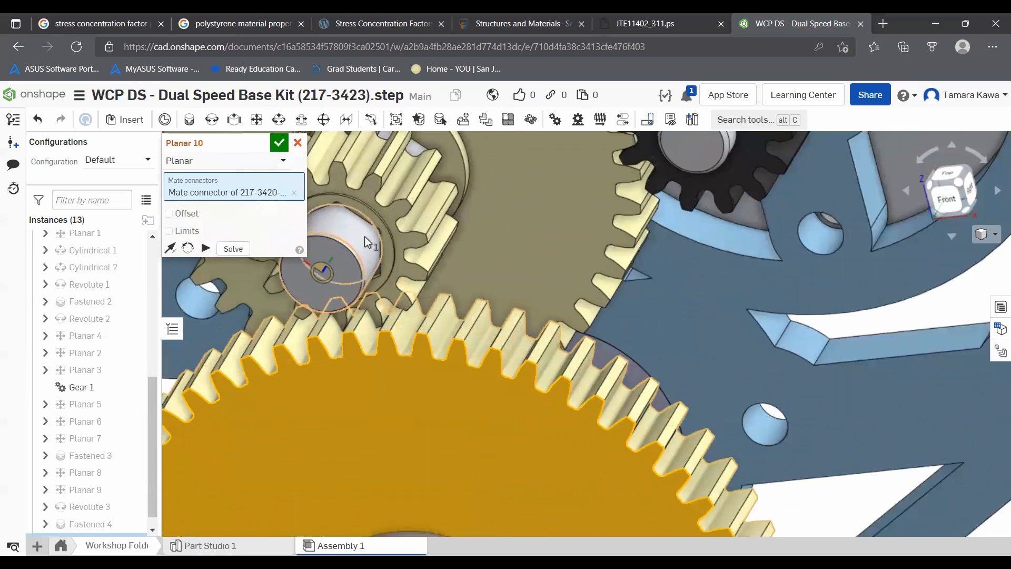
{"action": "left_click", "coordinate": [441, 215]}
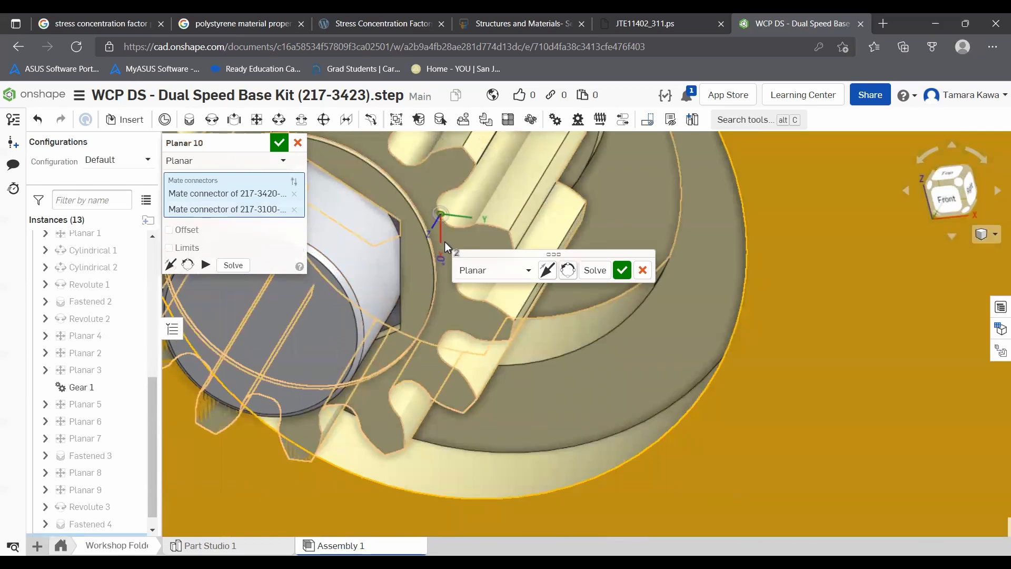
{"action": "scroll", "coordinate": [423, 273], "scroll_direction": "down", "scroll_amount": 10}
{"action": "right_click_drag", "start_coordinate": [450, 222], "coordinate": [382, 265]}
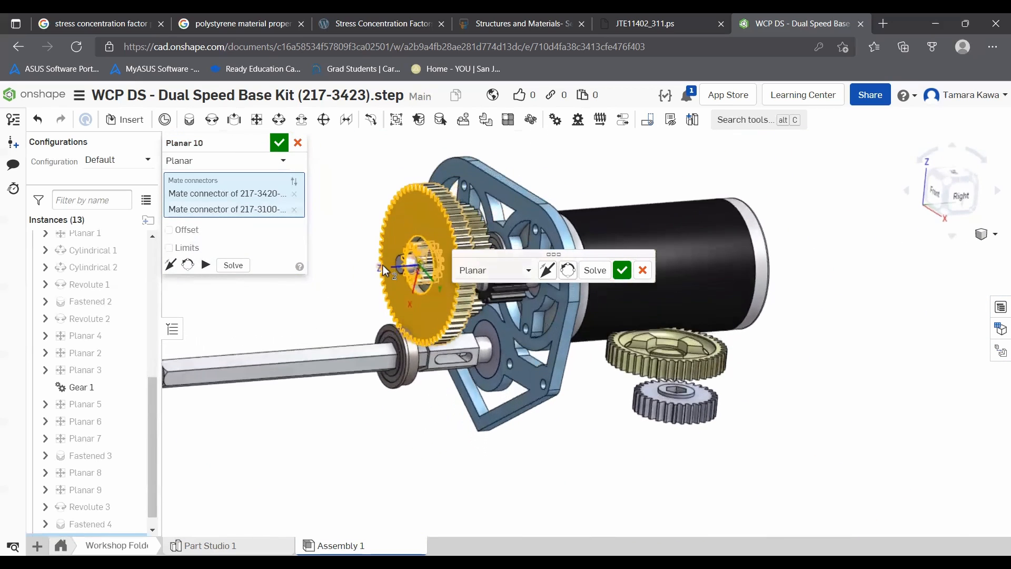
{"action": "left_click", "coordinate": [279, 143]}
- Add a Gear relation between Revolute 3 and Revolute 2 with a relation ratio of 60/14, then drag the gears to test it
{"action": "right_click_drag", "start_coordinate": [376, 239], "coordinate": [458, 254]}
{"action": "scroll", "coordinate": [476, 318], "scroll_direction": "up", "scroll_amount": 10}
{"action": "left_click_drag", "start_coordinate": [399, 356], "coordinate": [418, 365]}
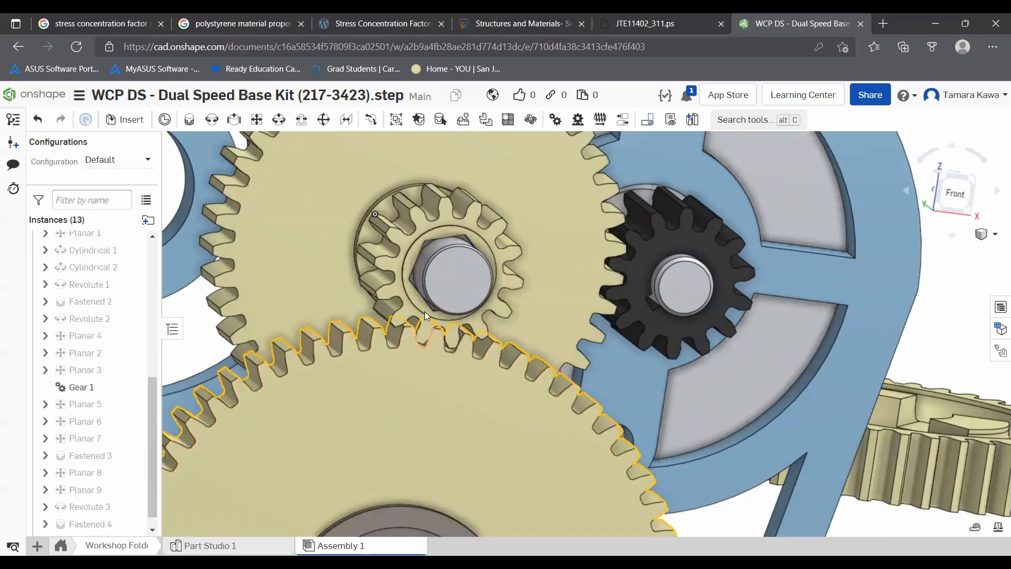
{"action": "scroll", "coordinate": [432, 303], "scroll_direction": "down", "scroll_amount": 10}
{"action": "mouse_move", "coordinate": [384, 309]}
{"action": "right_mouse_down"}
{"action": "mouse_move", "coordinate": [347, 305]}
{"action": "mouse_move", "coordinate": [364, 310]}
{"action": "right_mouse_up"}
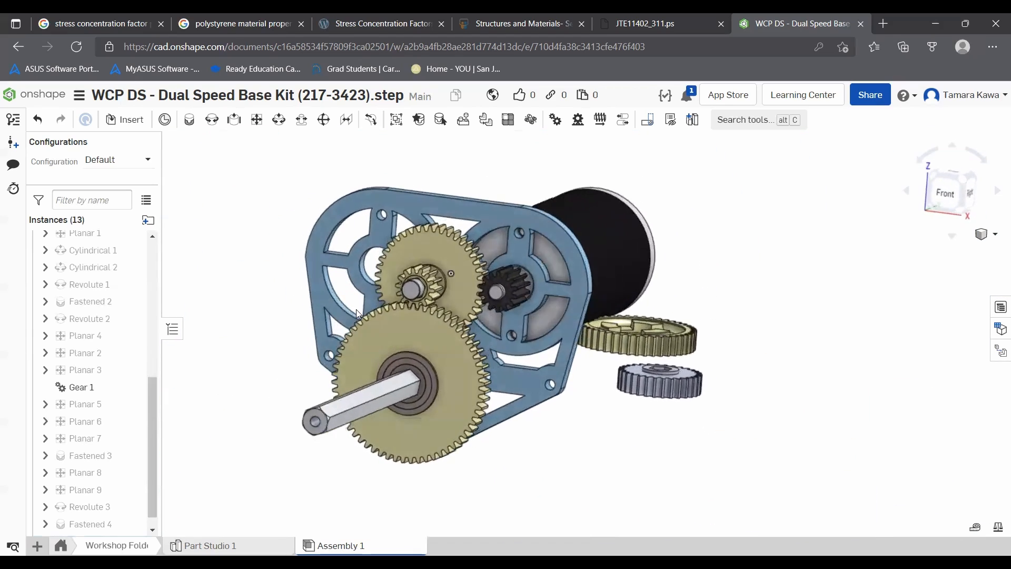
{"action": "scroll", "coordinate": [414, 286], "scroll_direction": "up", "scroll_amount": 5}
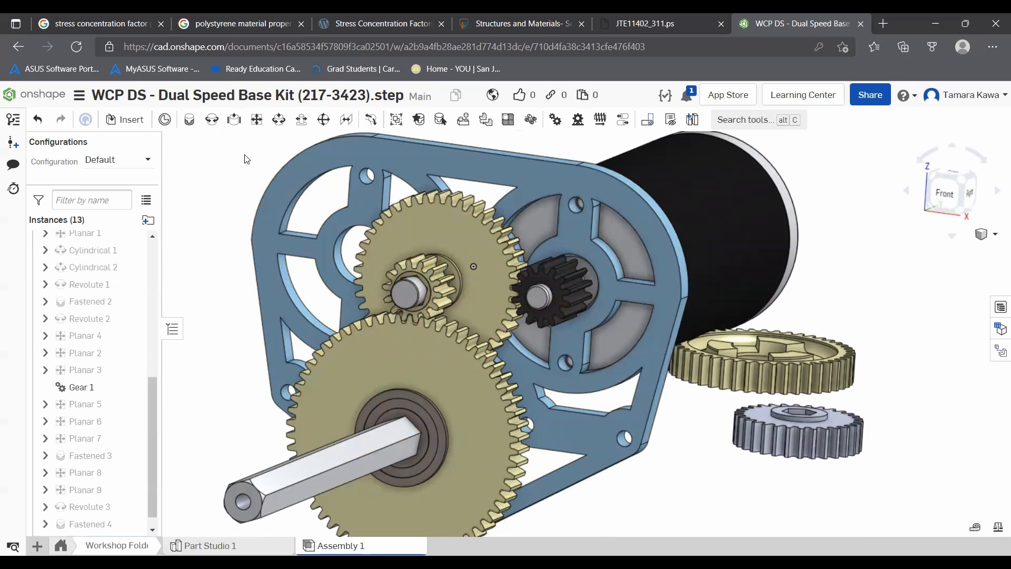
{"action": "left_click", "coordinate": [556, 120]}
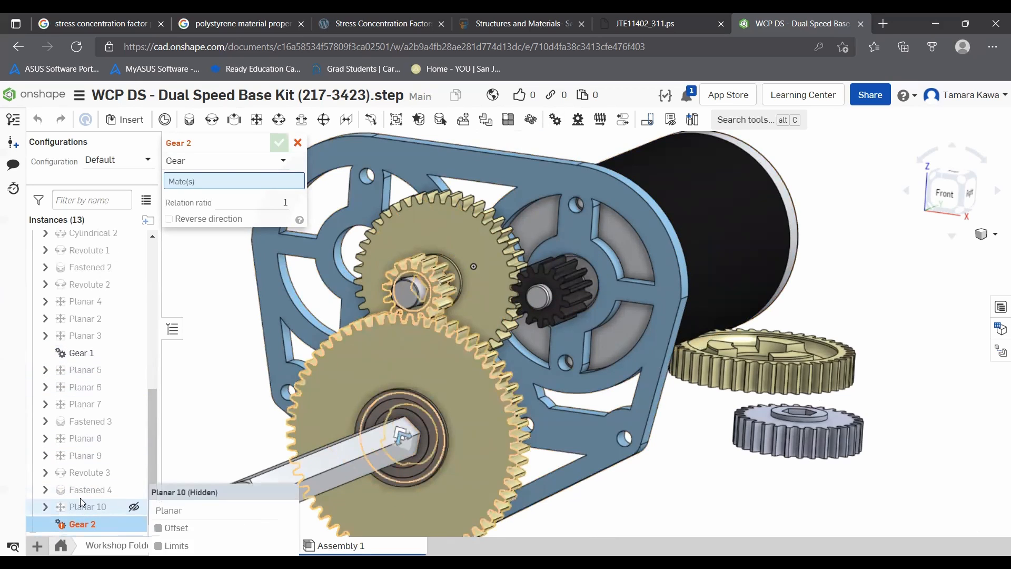
{"action": "left_click", "coordinate": [87, 476]}
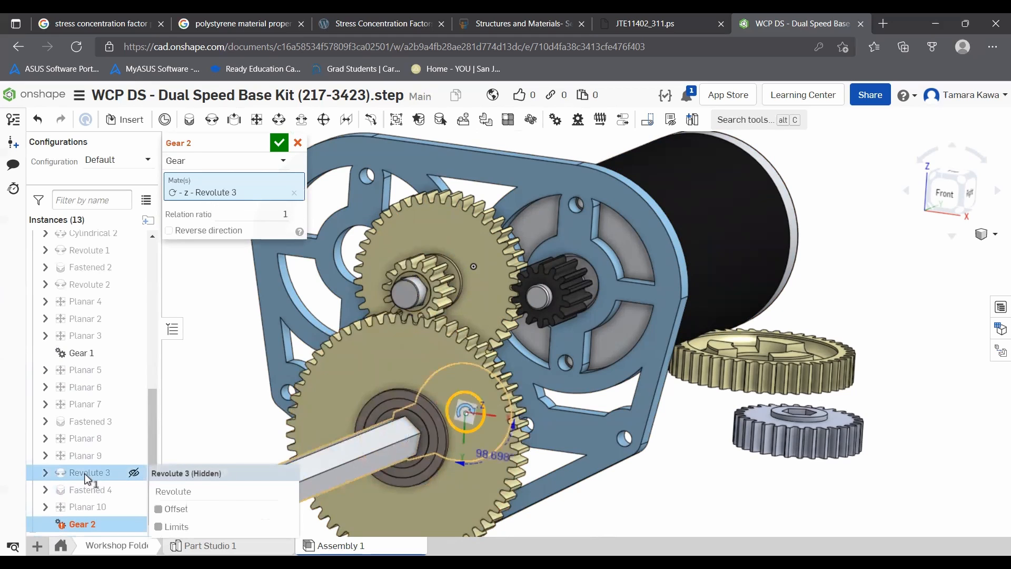
{"action": "left_click", "coordinate": [98, 287]}
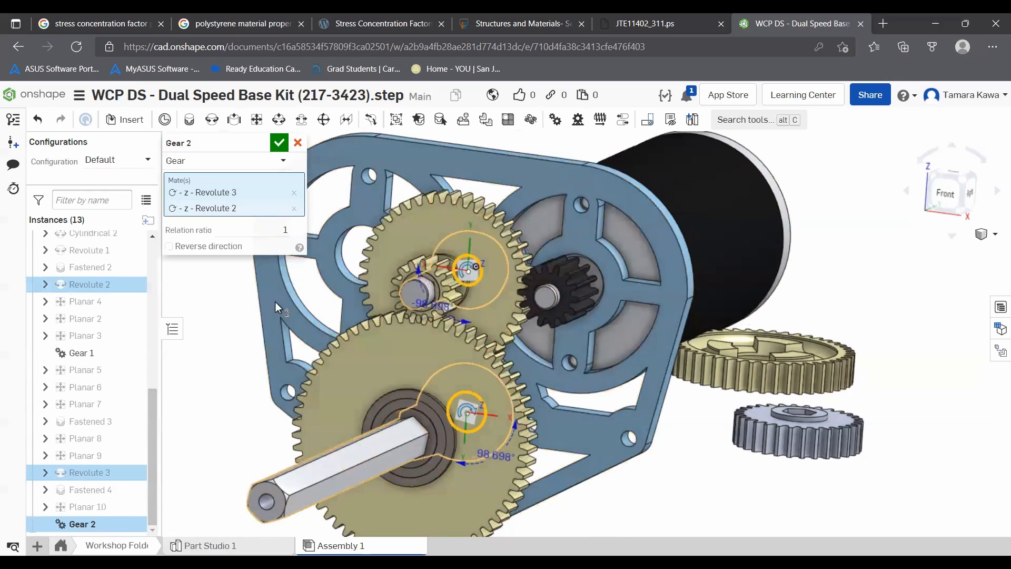
{"action": "scroll", "coordinate": [445, 308], "scroll_direction": "up", "scroll_amount": 5}
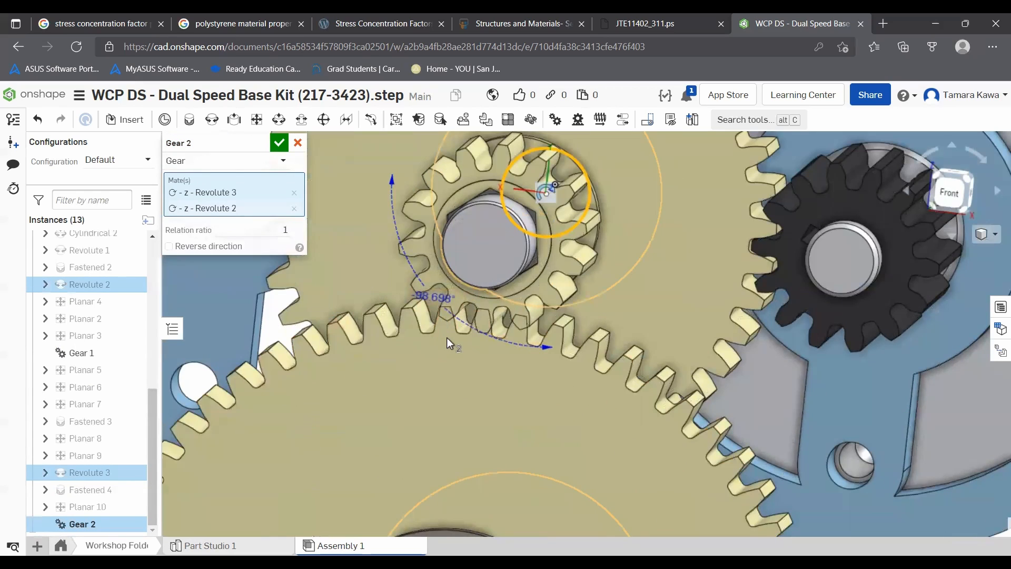
{"action": "scroll", "coordinate": [447, 337], "scroll_direction": "up", "scroll_amount": 2}
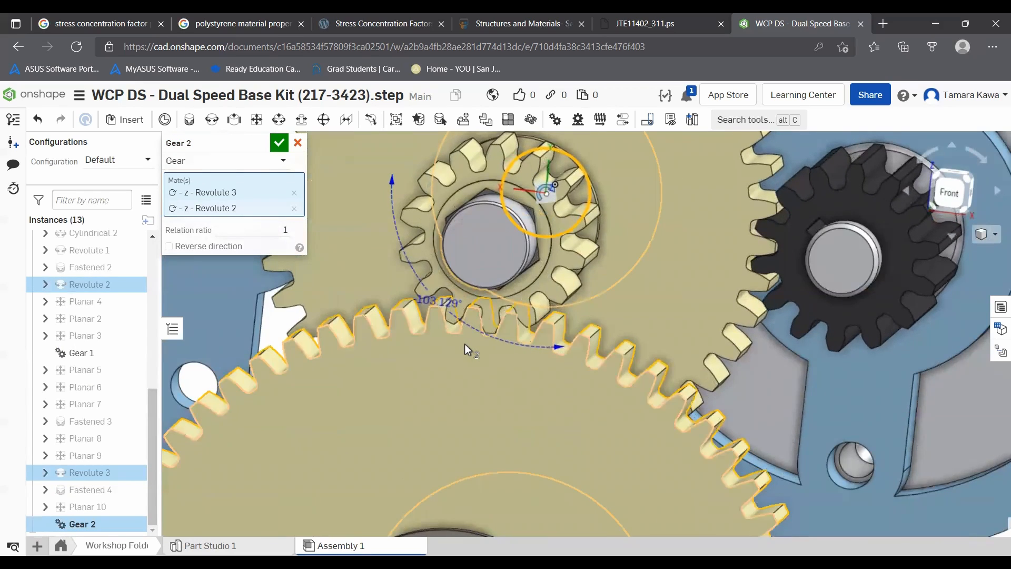
{"action": "scroll", "coordinate": [456, 314], "scroll_direction": "up", "scroll_amount": 3}
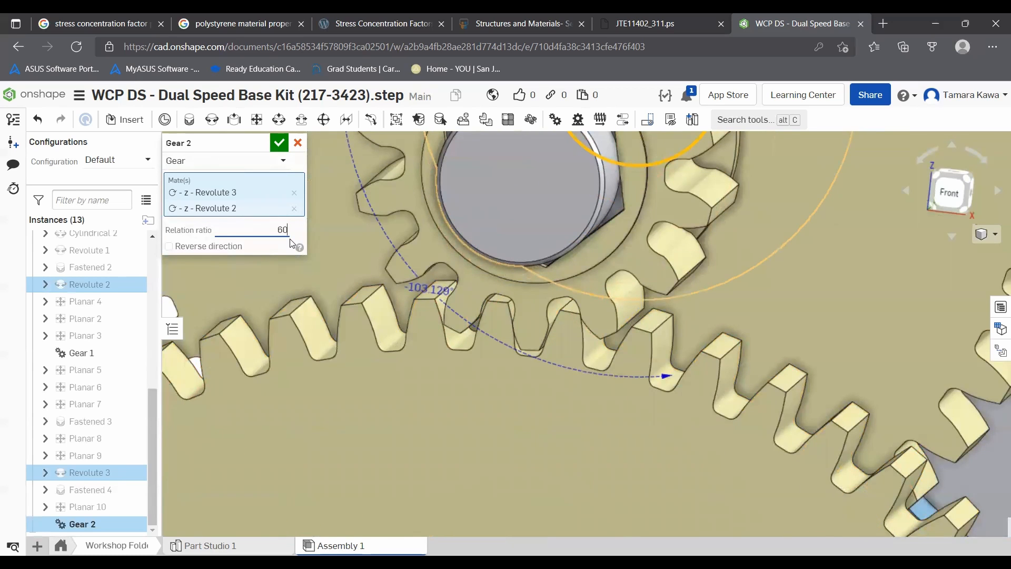
{"action": "key", "text": "Return"}
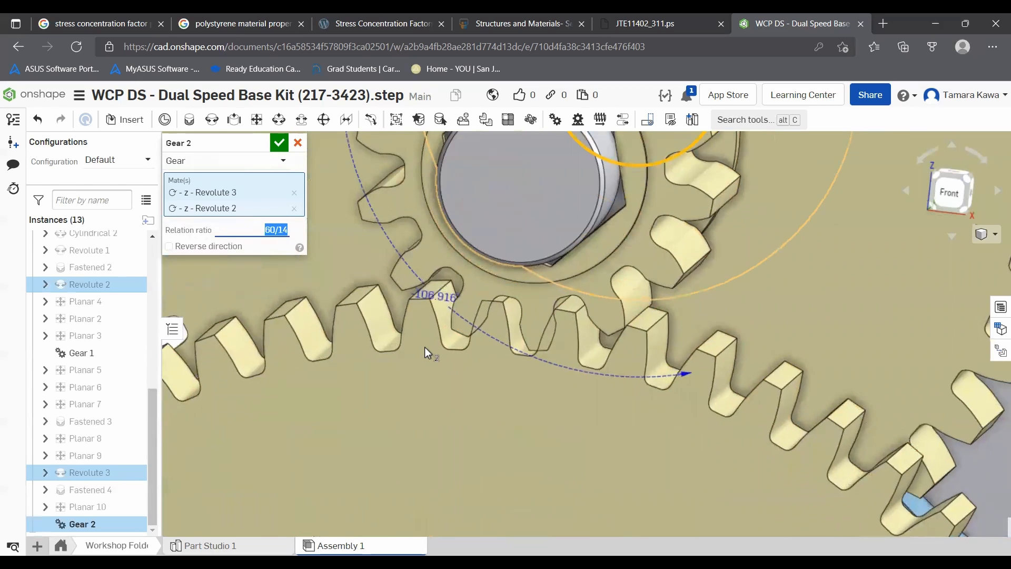
{"action": "mouse_move", "coordinate": [484, 365]}
{"action": "right_mouse_down"}
{"action": "mouse_move", "coordinate": [514, 369]}
{"action": "mouse_move", "coordinate": [487, 363]}
{"action": "right_mouse_up"}
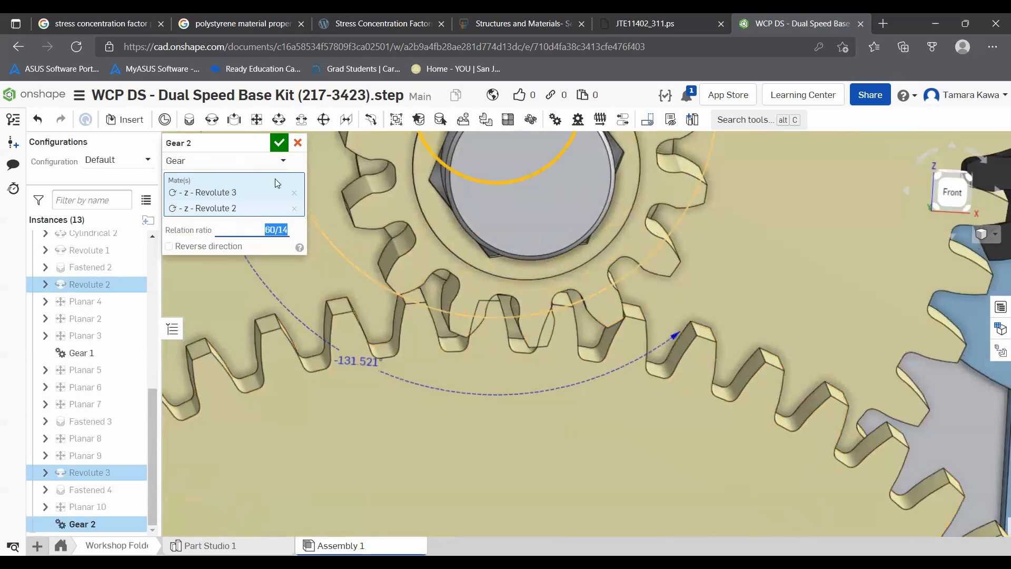
{"action": "left_click", "coordinate": [280, 144]}
{"action": "key", "text": "f"}
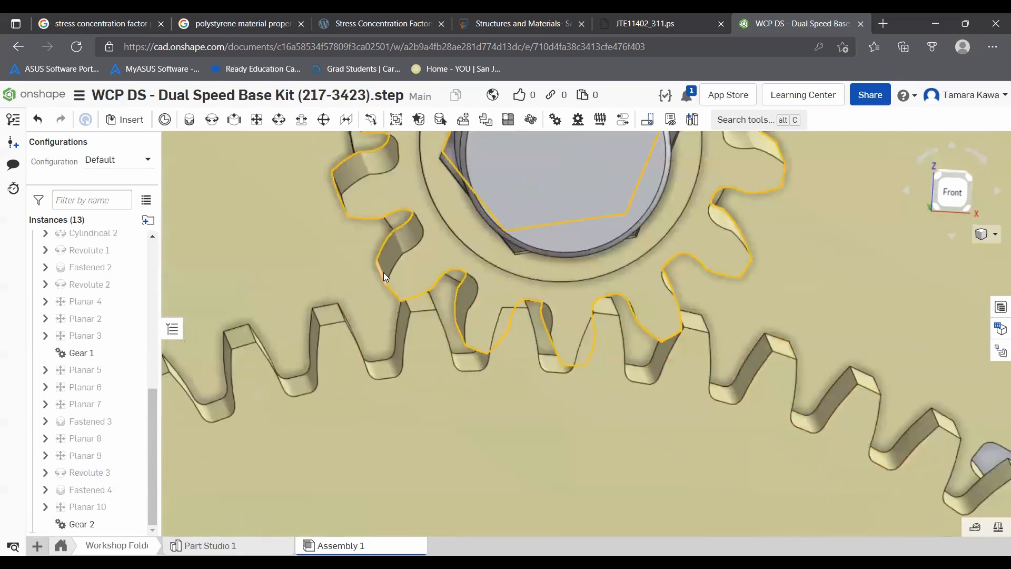
{"action": "left_click_drag", "start_coordinate": [377, 333], "coordinate": [306, 353]}
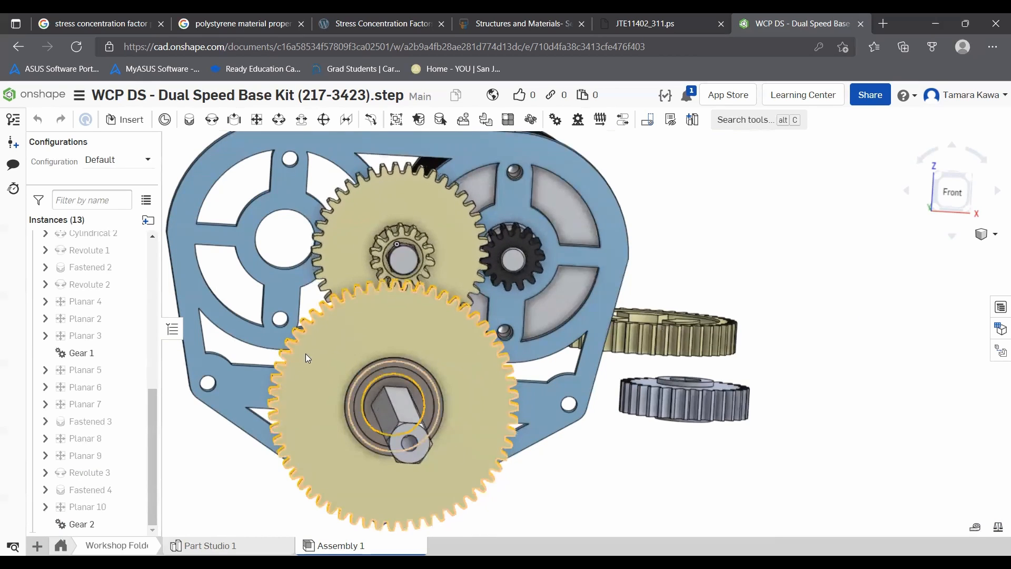
- Suppress and unsuppress the Gear 2 relation
{"action": "right_click", "coordinate": [82, 514]}
{"action": "left_click", "coordinate": [110, 468]}
{"action": "scroll", "coordinate": [378, 309], "scroll_direction": "down", "scroll_amount": 5}
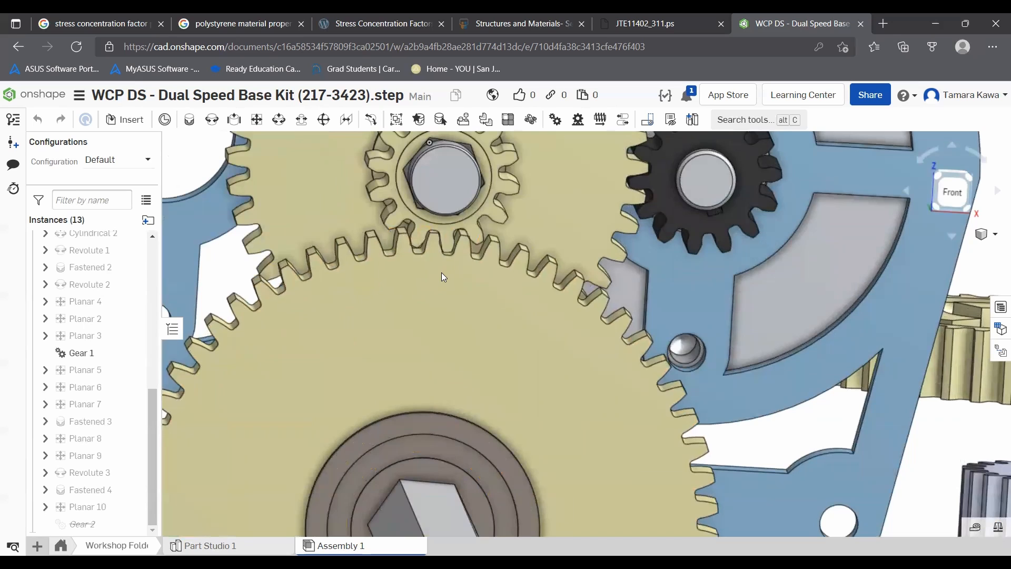
{"action": "scroll", "coordinate": [392, 274], "scroll_direction": "down", "scroll_amount": 5}
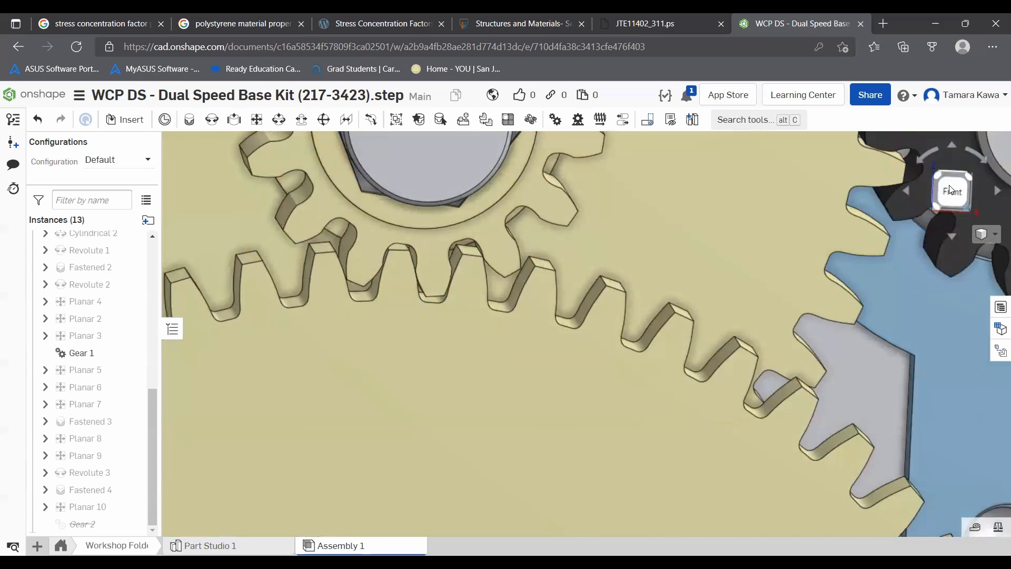
{"action": "left_click", "coordinate": [951, 190]}
{"action": "scroll", "coordinate": [487, 200], "scroll_direction": "down", "scroll_amount": 5}
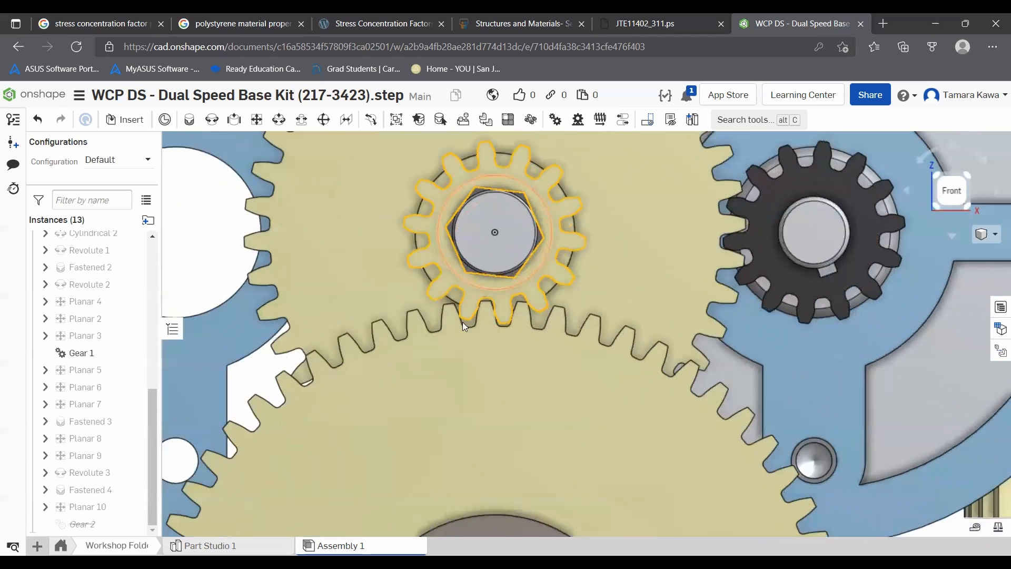
{"action": "scroll", "coordinate": [474, 311], "scroll_direction": "down", "scroll_amount": 3}
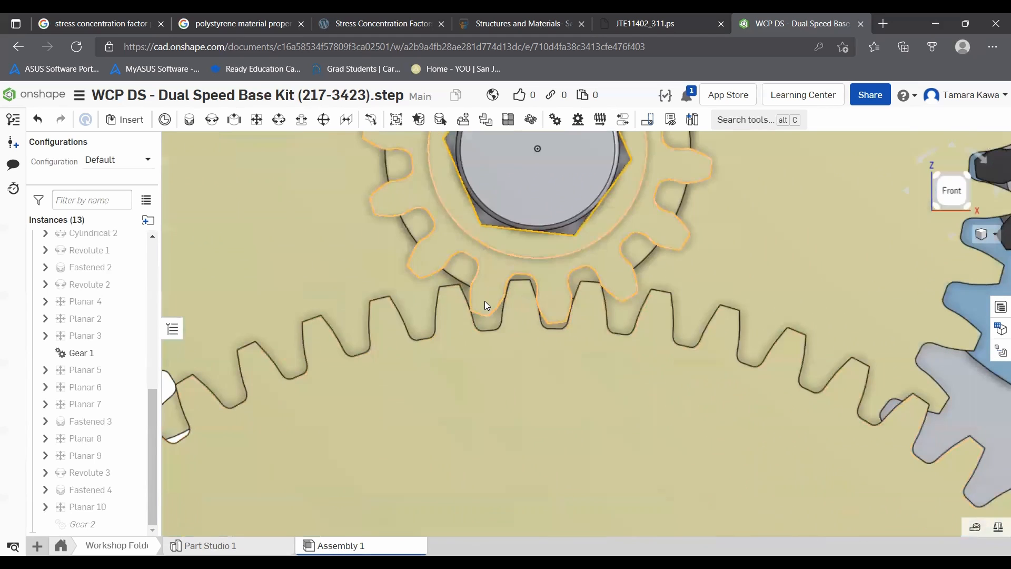
{"action": "right_click", "coordinate": [58, 524]}
{"action": "left_click", "coordinate": [99, 476]}
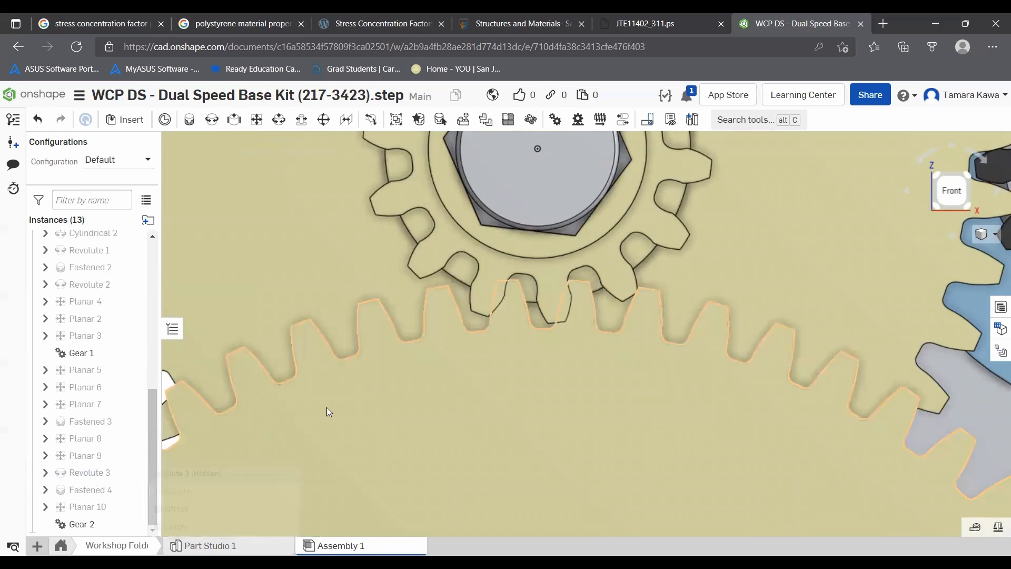
- Reopen the Gear 2 relation for editing and rotate the small gear by its angle handle
{"action": "right_click", "coordinate": [79, 524]}
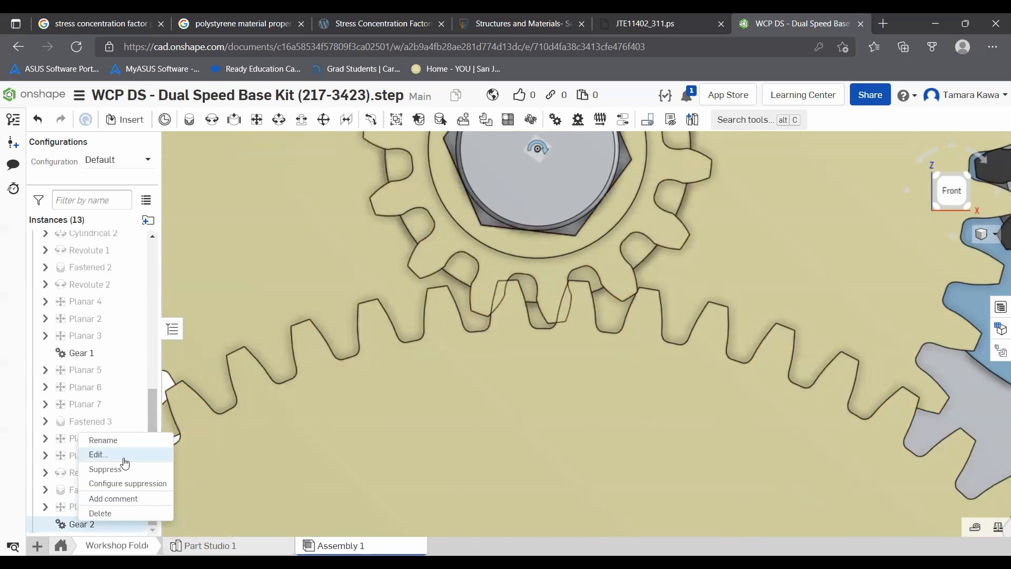
{"action": "left_click", "coordinate": [124, 459]}
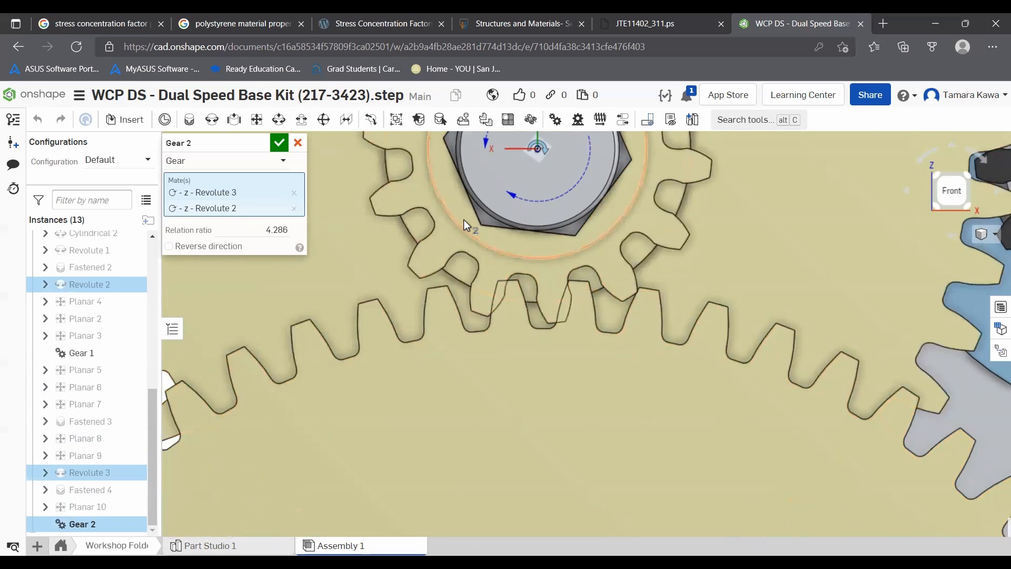
{"action": "scroll", "coordinate": [464, 220], "scroll_direction": "up", "scroll_amount": 2}
{"action": "scroll", "coordinate": [463, 220], "scroll_direction": "down", "scroll_amount": 5}
{"action": "scroll", "coordinate": [498, 199], "scroll_direction": "up", "scroll_amount": 3}
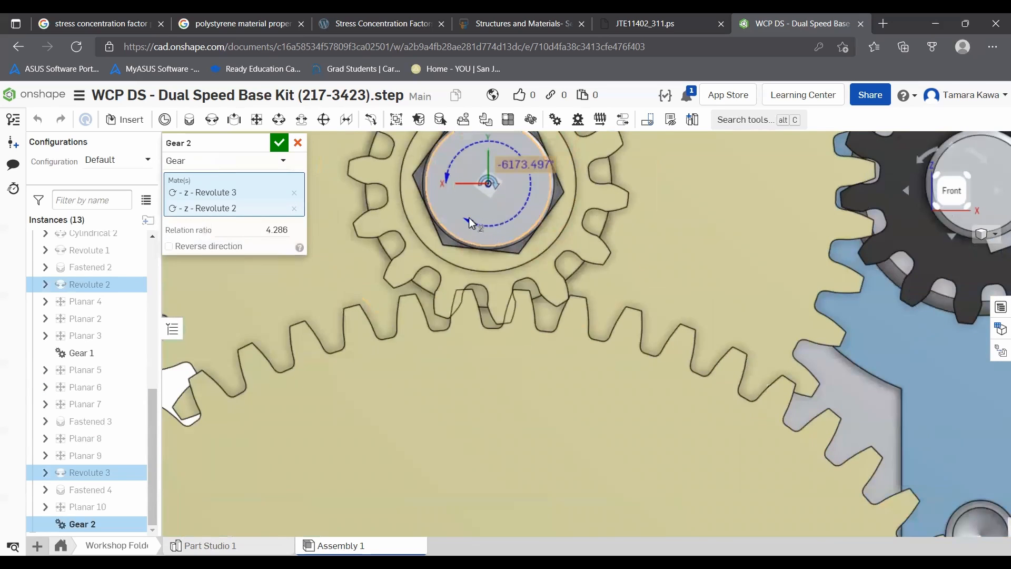
{"action": "left_click", "coordinate": [525, 166]}
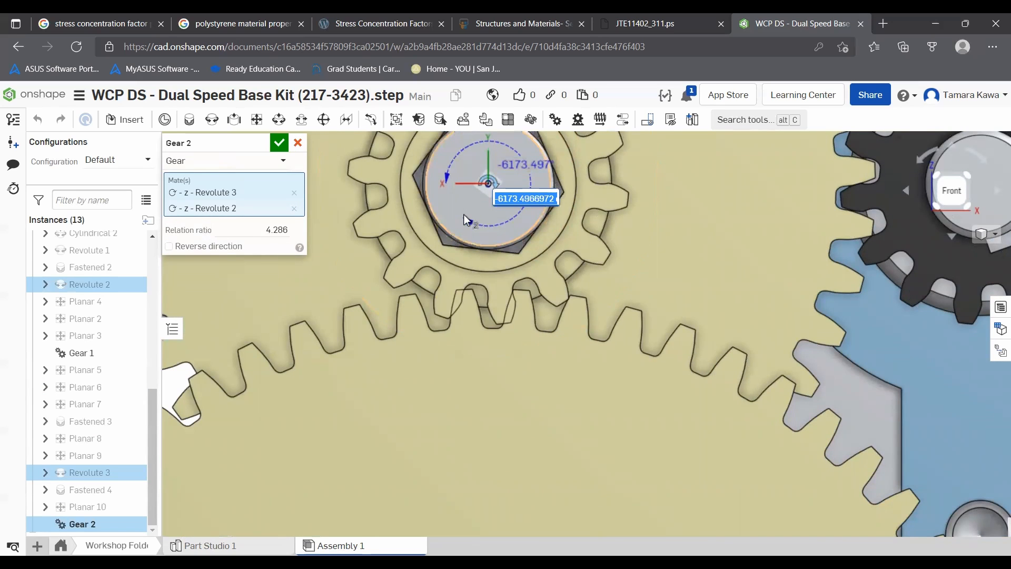
{"action": "left_click_drag", "start_coordinate": [468, 221], "coordinate": [511, 264]}
- Zoom around the gear train to check how the two gears mesh, and close the Gear 2 edit
{"action": "scroll", "coordinate": [506, 302], "scroll_direction": "down", "scroll_amount": 5}
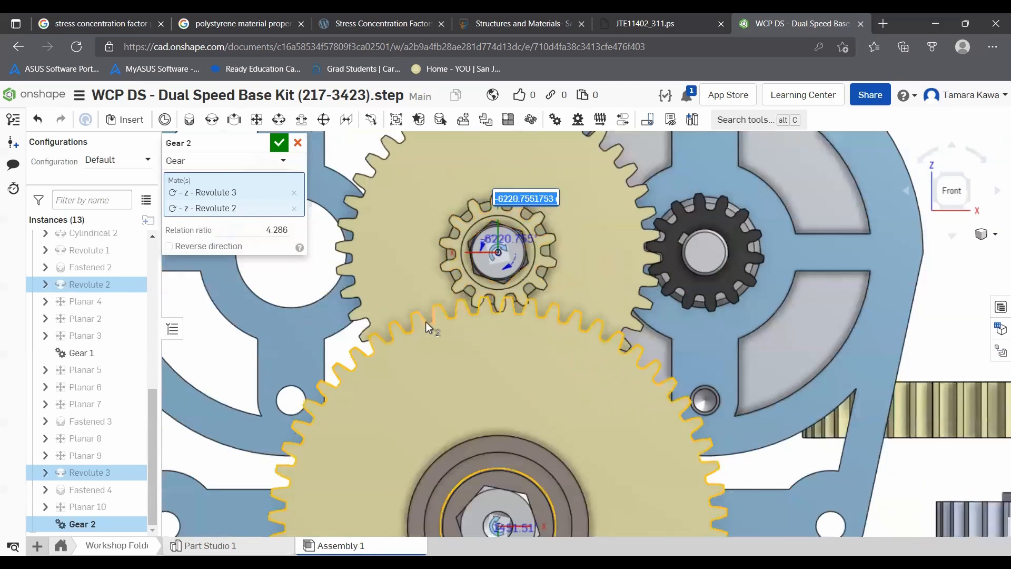
{"action": "scroll", "coordinate": [402, 331], "scroll_direction": "up", "scroll_amount": 3}
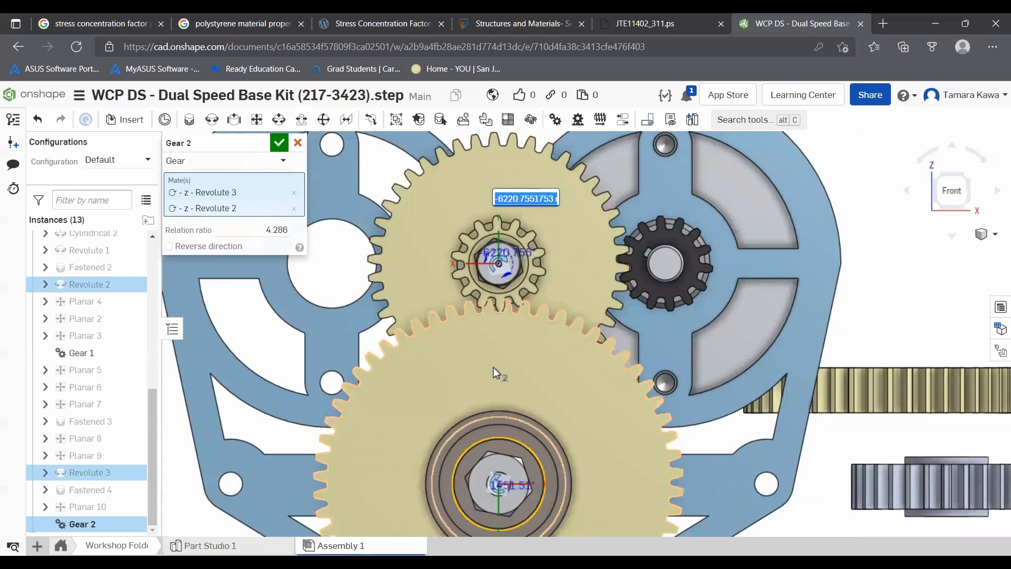
{"action": "scroll", "coordinate": [498, 482], "scroll_direction": "up", "scroll_amount": 4}
{"action": "left_click_drag", "start_coordinate": [494, 494], "coordinate": [497, 486]}
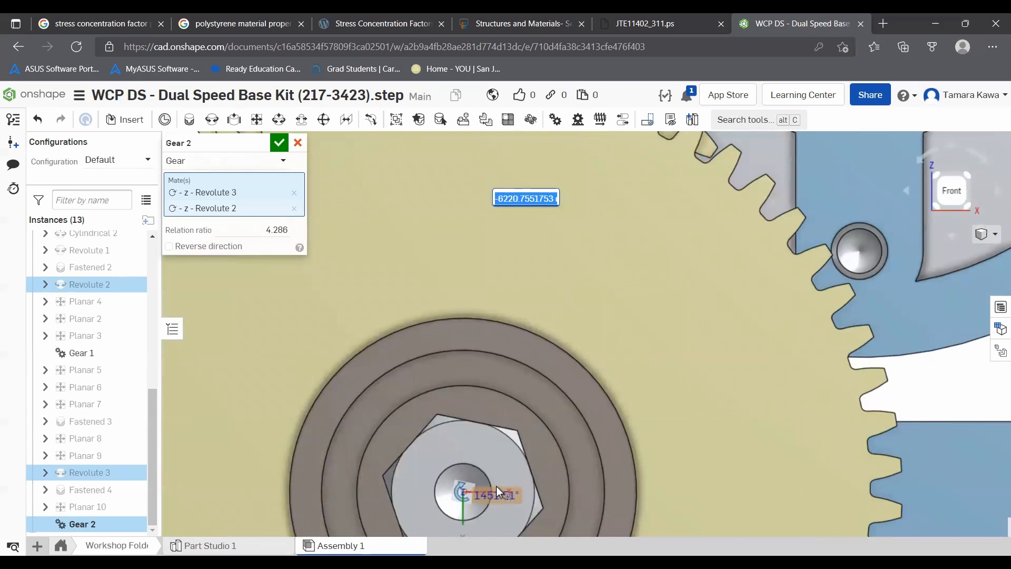
{"action": "scroll", "coordinate": [550, 296], "scroll_direction": "down", "scroll_amount": 5}
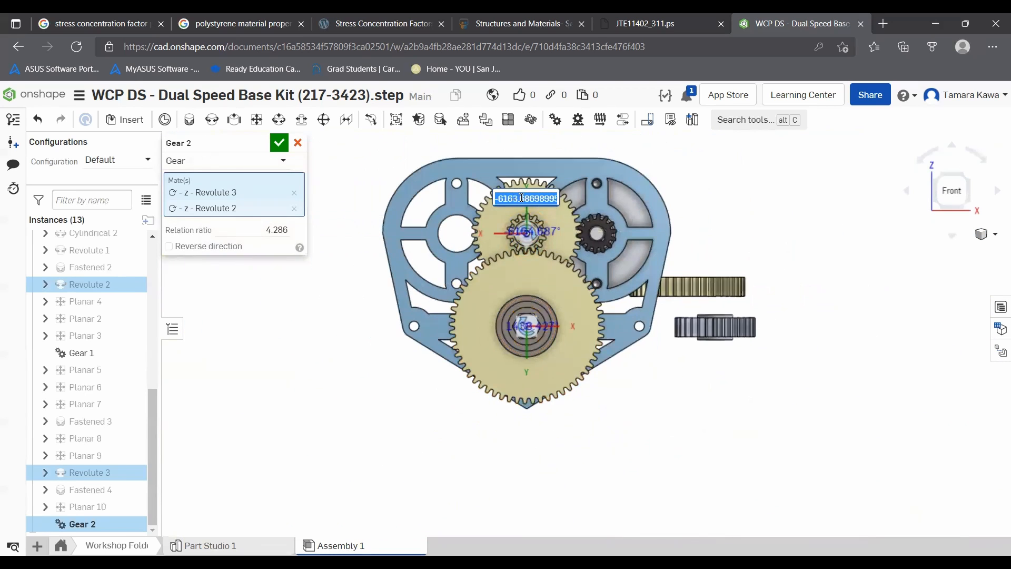
{"action": "scroll", "coordinate": [523, 229], "scroll_direction": "up", "scroll_amount": 5}
{"action": "left_click_drag", "start_coordinate": [542, 333], "coordinate": [626, 375]}
{"action": "left_click", "coordinate": [280, 144]}
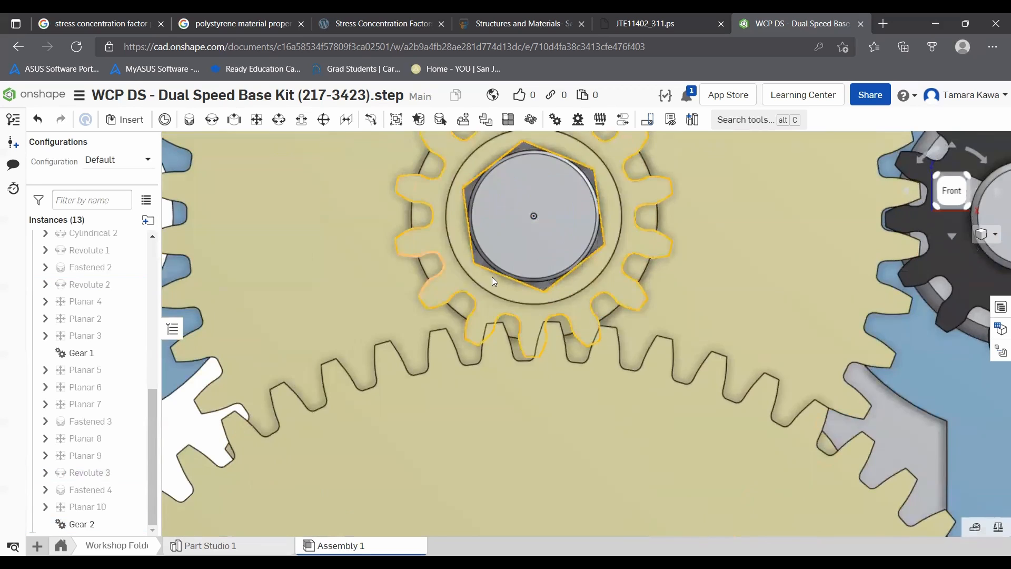
- Suppress the Gear 2 relation, drag the large gear freely, and unsuppress the relation again
{"action": "left_click_drag", "start_coordinate": [522, 335], "coordinate": [572, 346]}
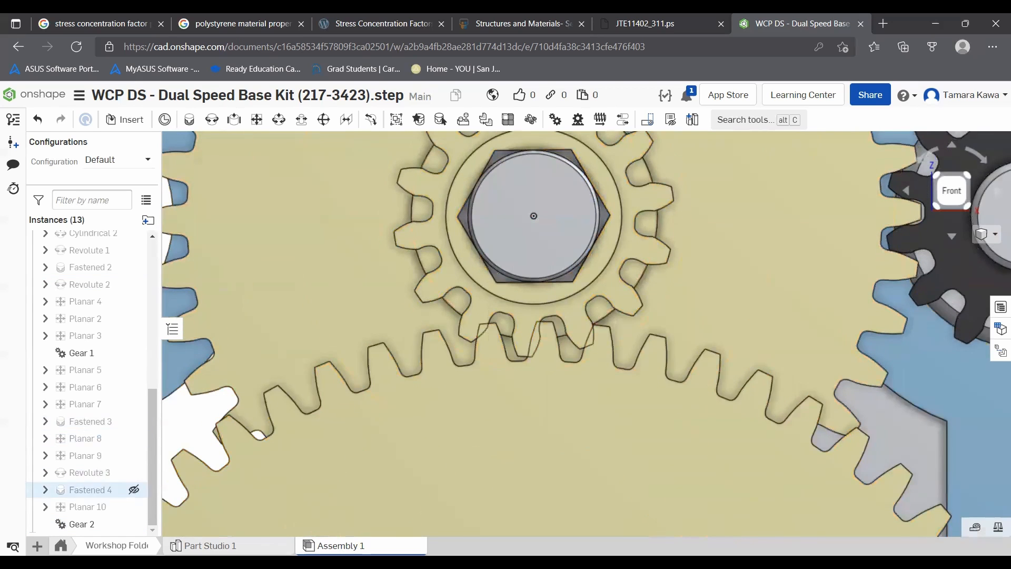
{"action": "right_click", "coordinate": [87, 525]}
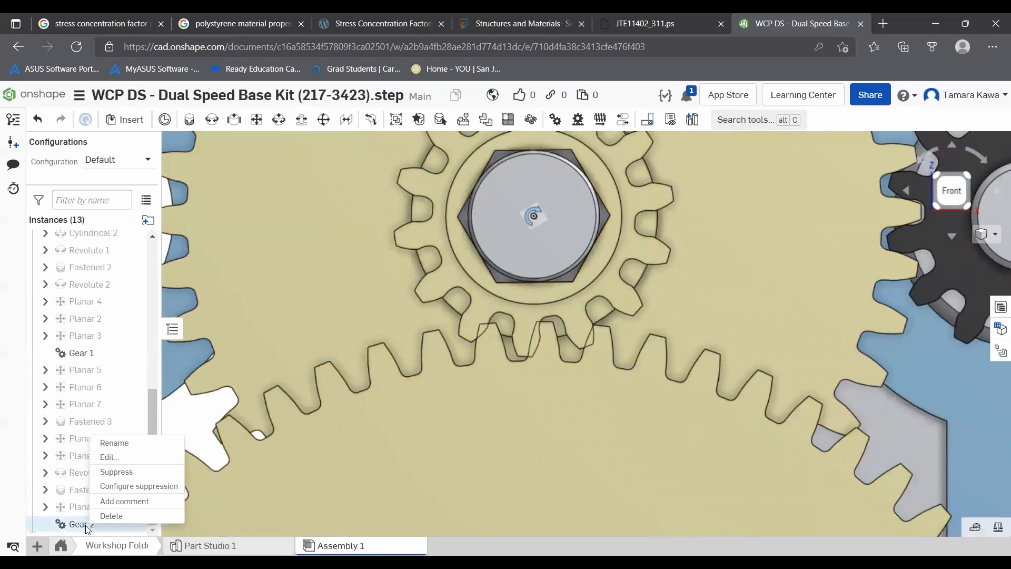
{"action": "left_click", "coordinate": [112, 472]}
{"action": "left_click_drag", "start_coordinate": [492, 438], "coordinate": [497, 436]}
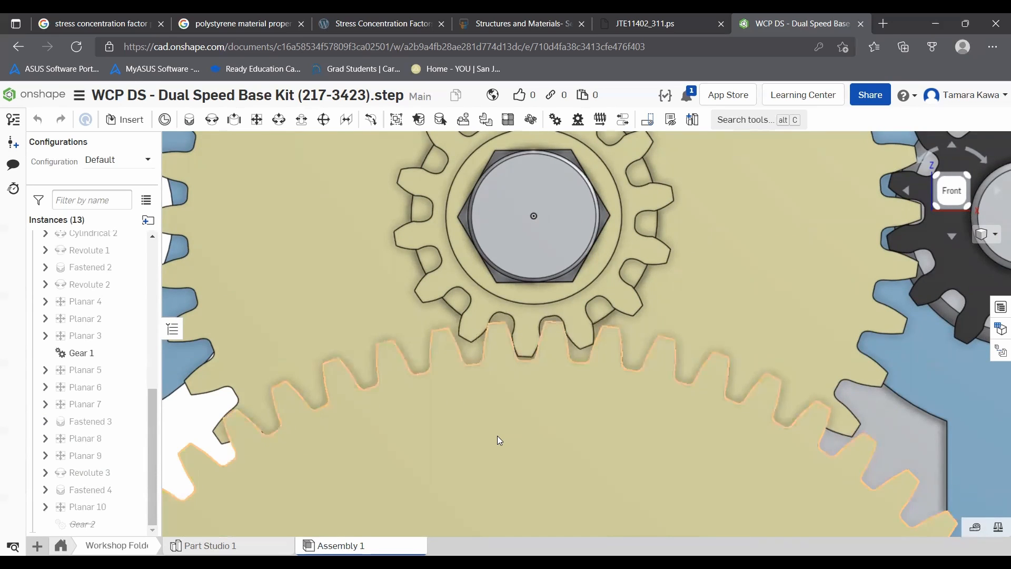
{"action": "right_click", "coordinate": [63, 525]}
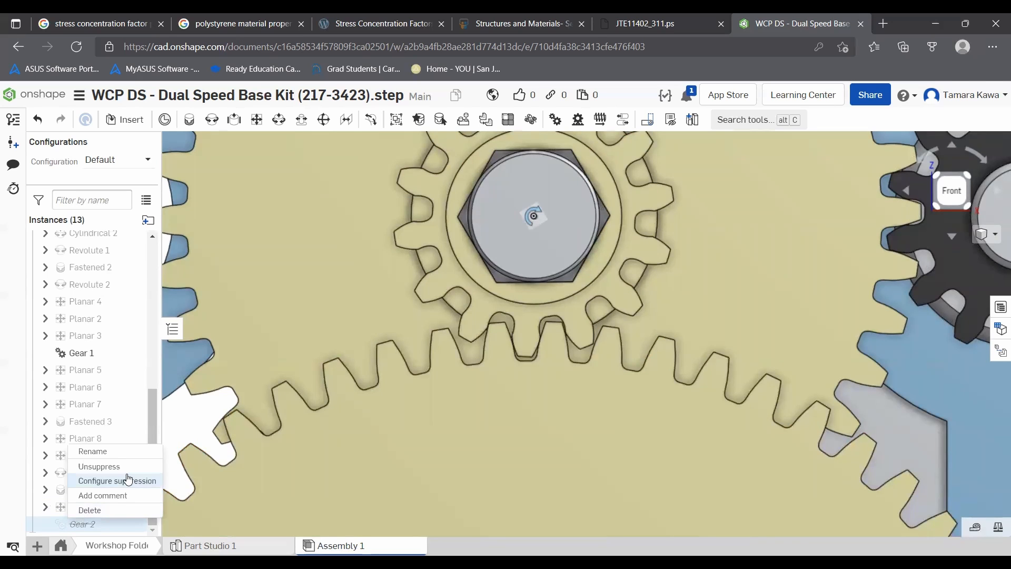
{"action": "left_click", "coordinate": [111, 469]}
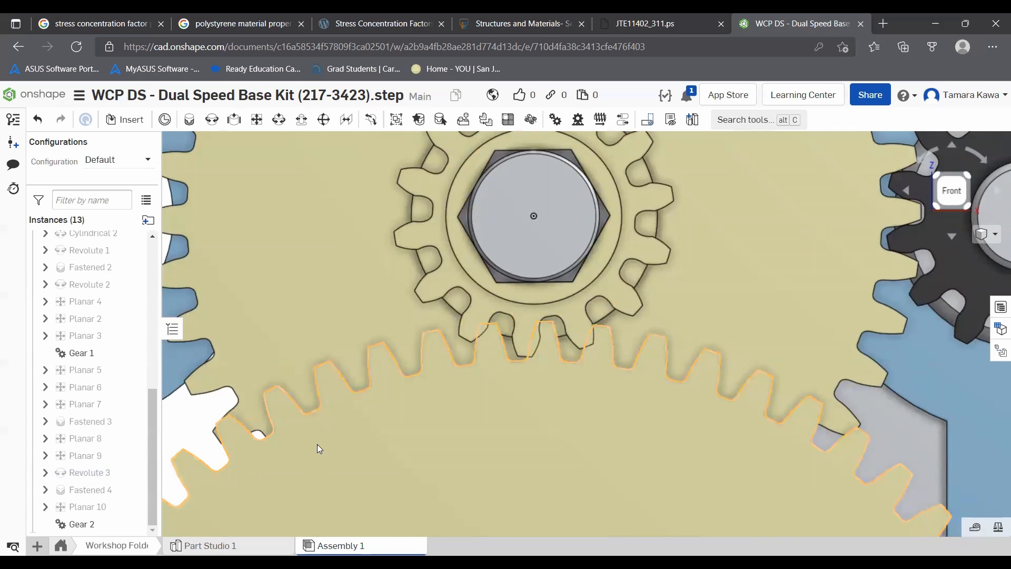
- Open the configuration table and remove Planar 7's Offset Z distance from the configuration by editing the mate
{"action": "scroll", "coordinate": [662, 425], "scroll_direction": "down", "scroll_amount": 5}
{"action": "left_click_drag", "start_coordinate": [651, 393], "coordinate": [698, 390]}
{"action": "scroll", "coordinate": [696, 393], "scroll_direction": "down", "scroll_amount": 3}
{"action": "right_click_drag", "start_coordinate": [693, 403], "coordinate": [639, 401]}
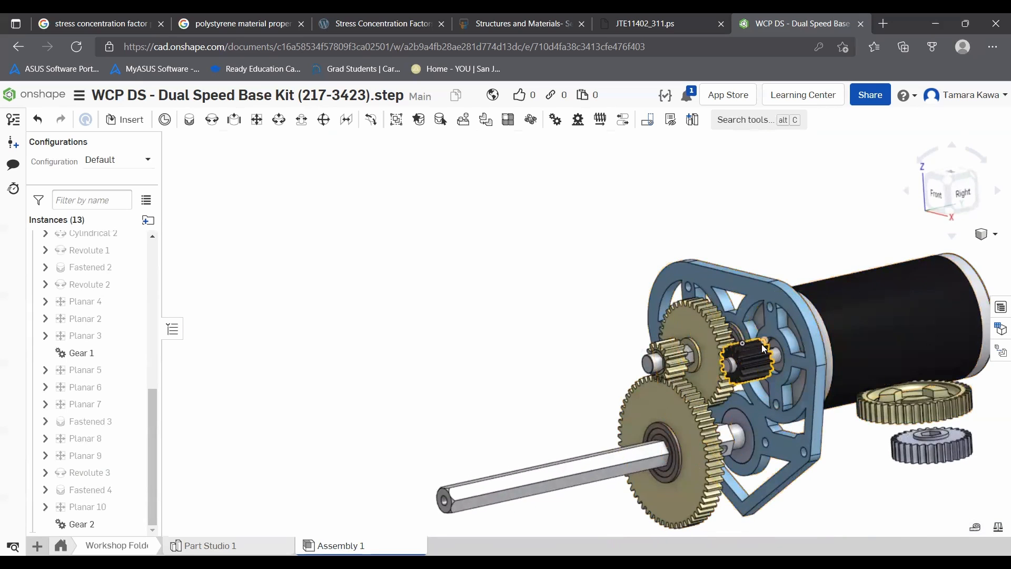
{"action": "left_click", "coordinate": [999, 327]}
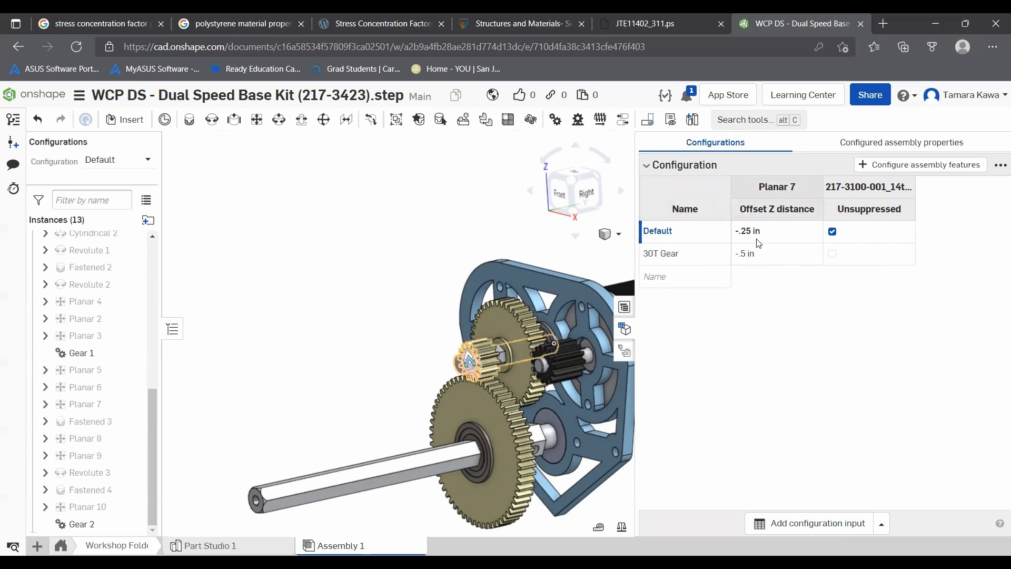
{"action": "right_click", "coordinate": [749, 255]}
{"action": "right_click", "coordinate": [773, 202]}
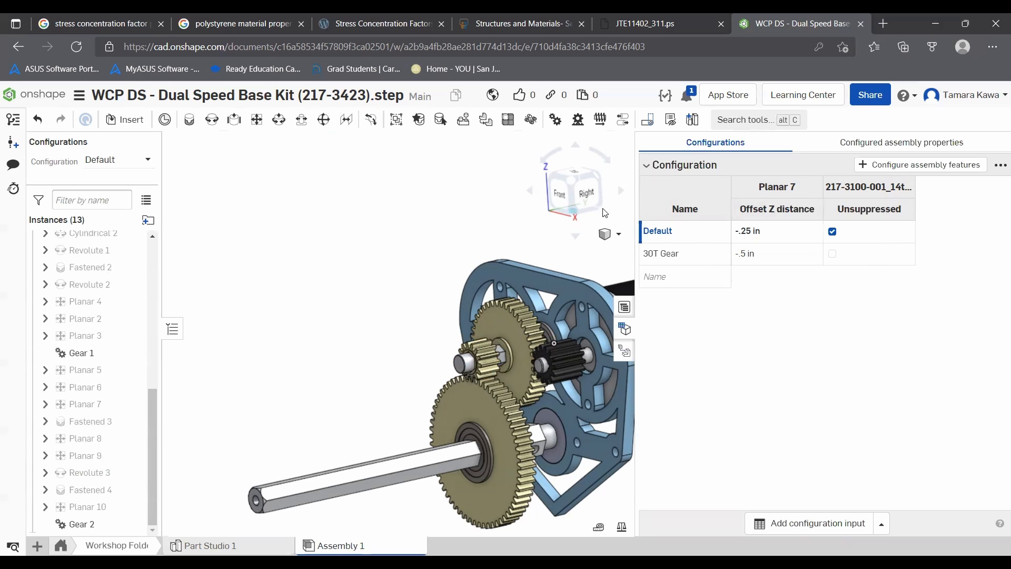
{"action": "right_click", "coordinate": [94, 405]}
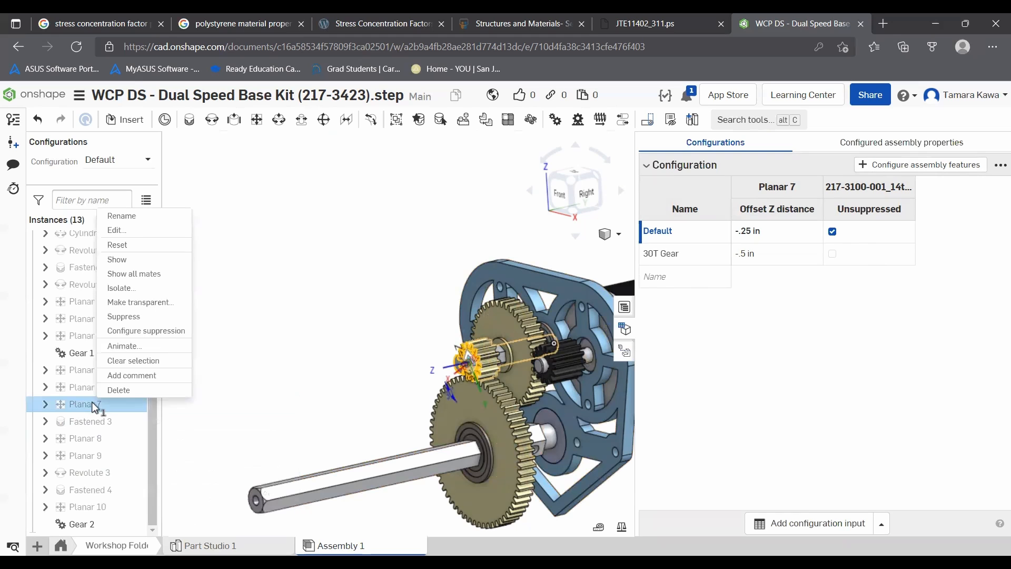
{"action": "left_click", "coordinate": [122, 230]}
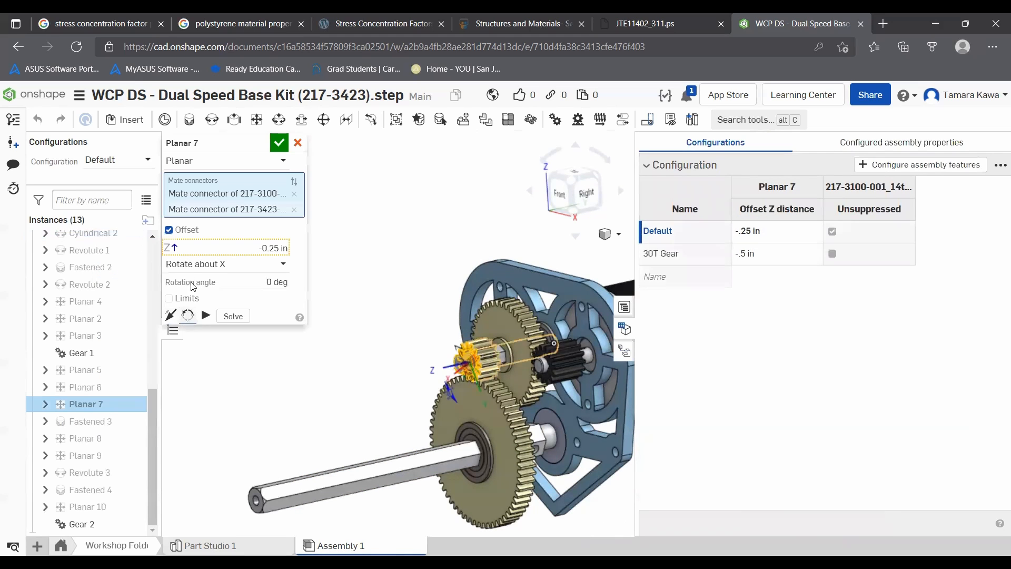
{"action": "left_click", "coordinate": [209, 267]}
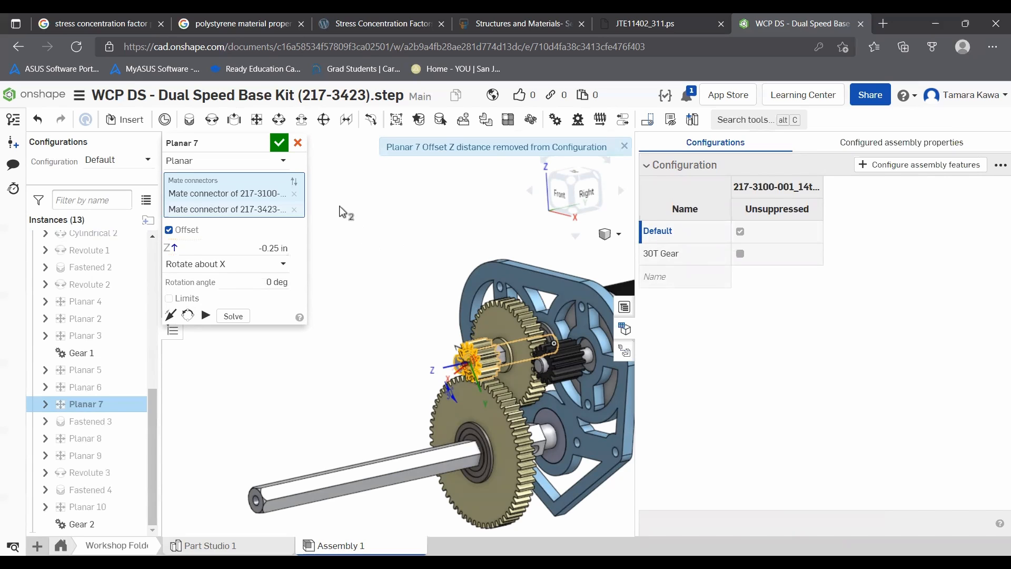
{"action": "left_click", "coordinate": [280, 144]}
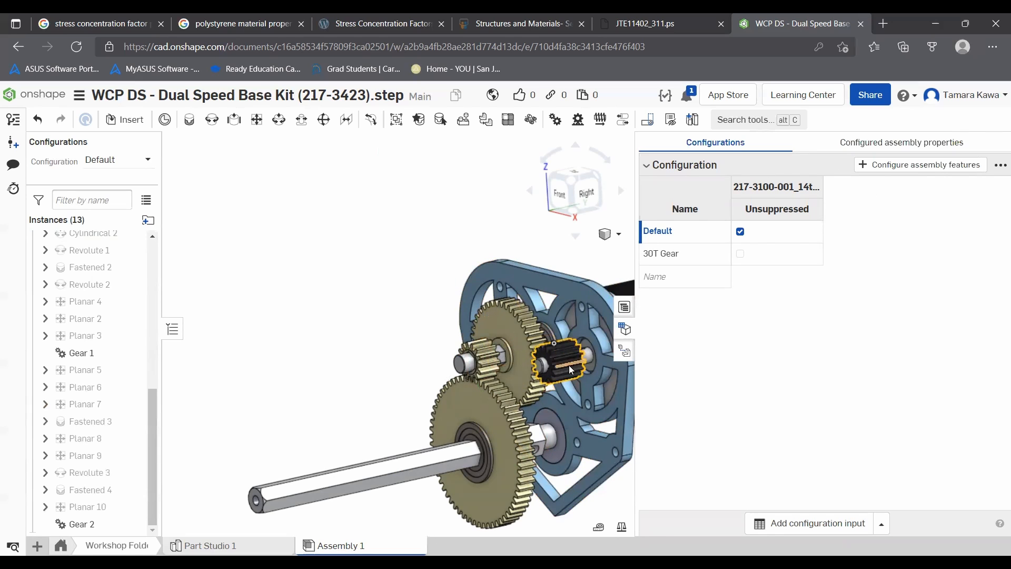
- Close the configuration panel and show the mates of the black motor pinion to locate its planar mate
{"action": "mouse_move", "coordinate": [545, 357]}
{"action": "right_mouse_down"}
{"action": "mouse_move", "coordinate": [562, 365]}
{"action": "mouse_move", "coordinate": [553, 362]}
{"action": "right_mouse_up"}
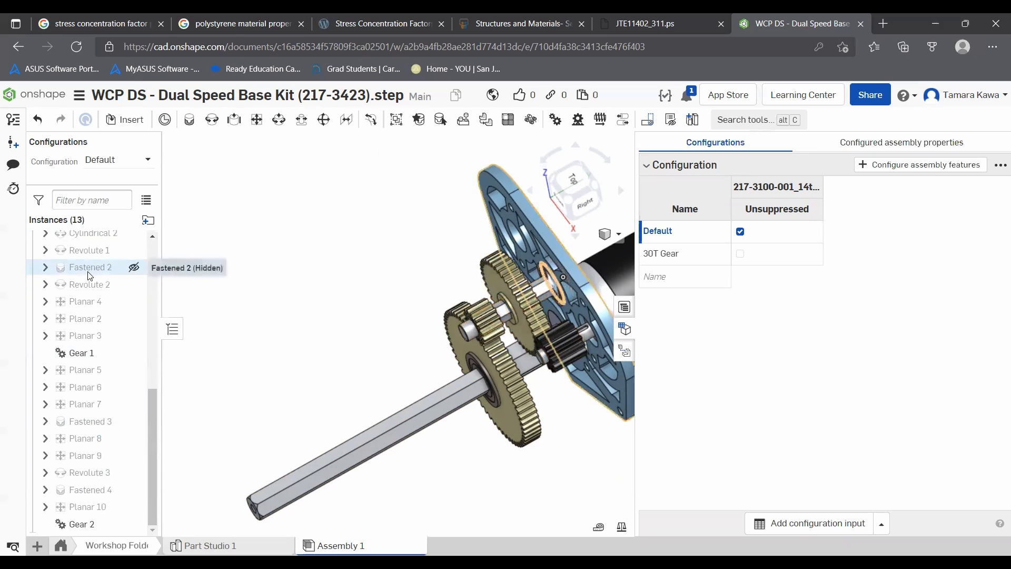
{"action": "scroll", "coordinate": [84, 279], "scroll_direction": "up", "scroll_amount": 3}
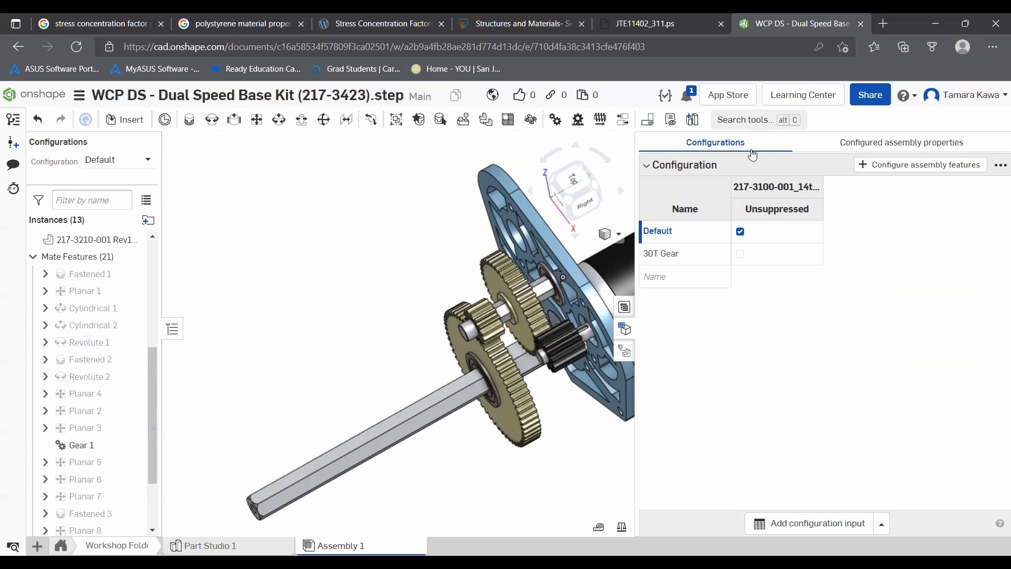
{"action": "left_click", "coordinate": [626, 329]}
{"action": "right_click_drag", "start_coordinate": [574, 375], "coordinate": [670, 327]}
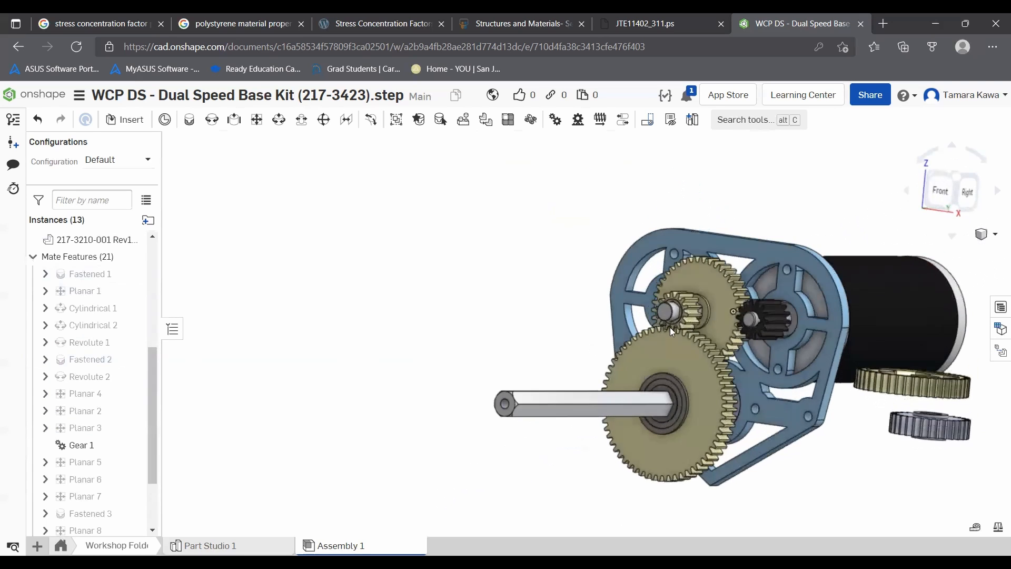
{"action": "scroll", "coordinate": [739, 311], "scroll_direction": "up", "scroll_amount": 5}
{"action": "scroll", "coordinate": [767, 311], "scroll_direction": "up", "scroll_amount": 2}
{"action": "right_click", "coordinate": [828, 289]}
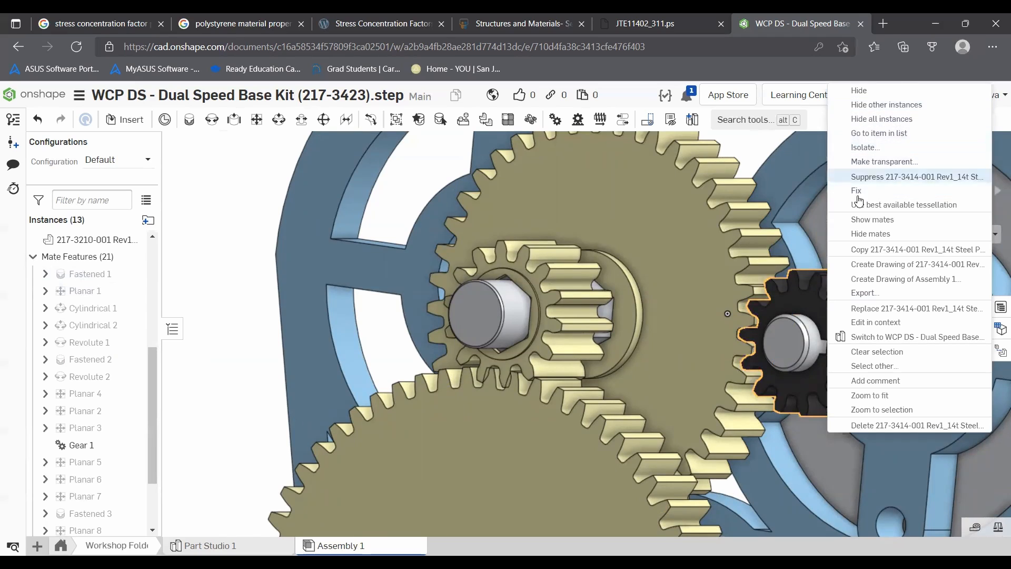
{"action": "left_click", "coordinate": [862, 219]}
{"action": "right_click_drag", "start_coordinate": [443, 270], "coordinate": [558, 299]}
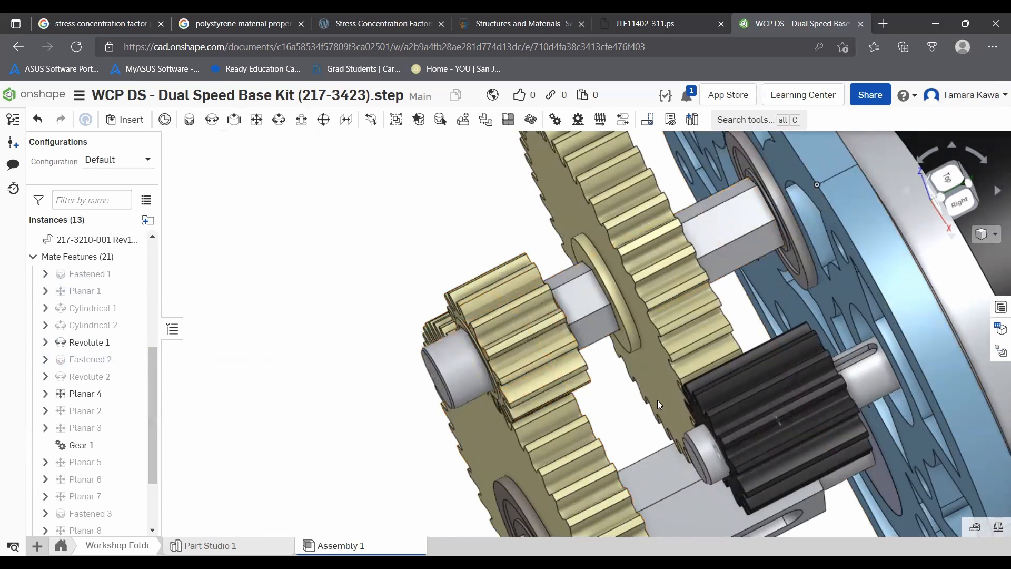
{"action": "scroll", "coordinate": [79, 321], "scroll_direction": "up", "scroll_amount": 5}
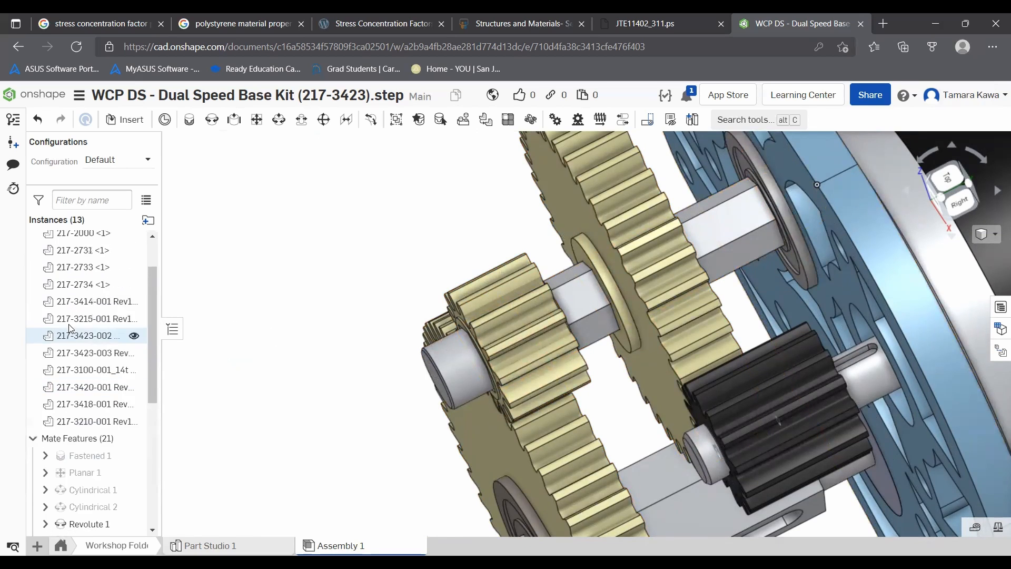
{"action": "right_click_drag", "start_coordinate": [308, 381], "coordinate": [331, 330]}
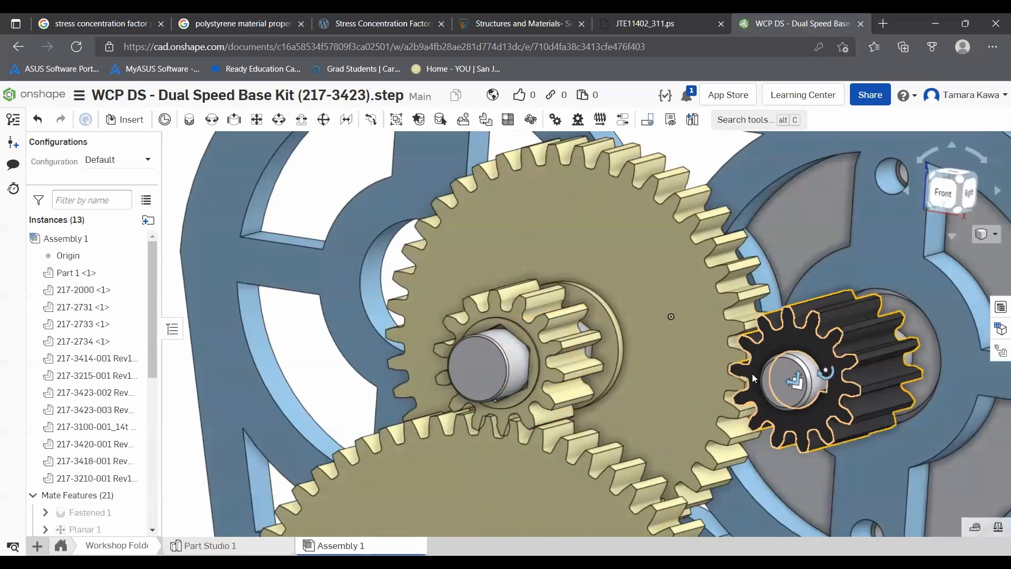
{"action": "left_click", "coordinate": [797, 388]}
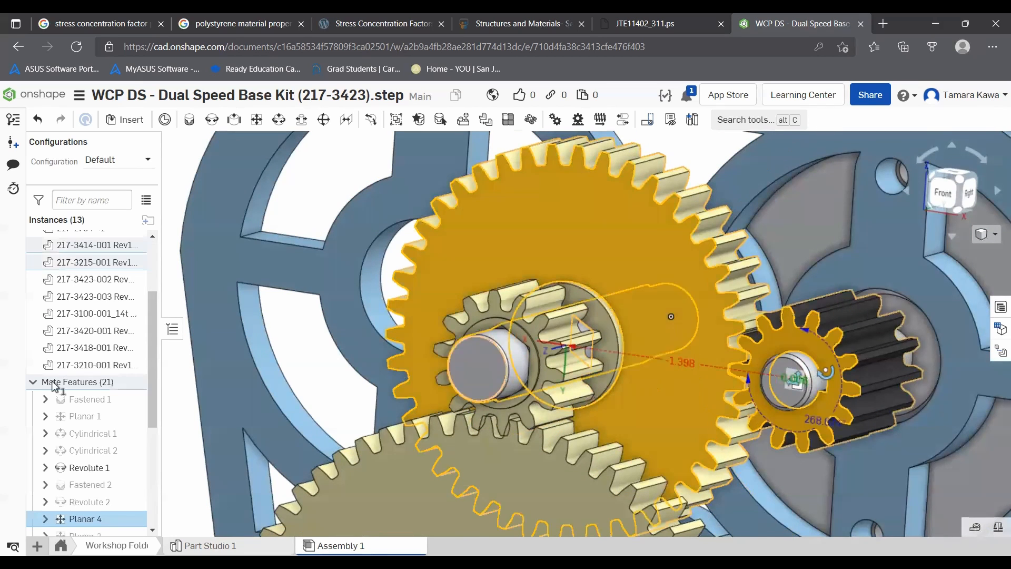
- Edit the Planar 4 mate, enable its offset and set the Z offset to 0.25 in
{"action": "right_click", "coordinate": [68, 518]}
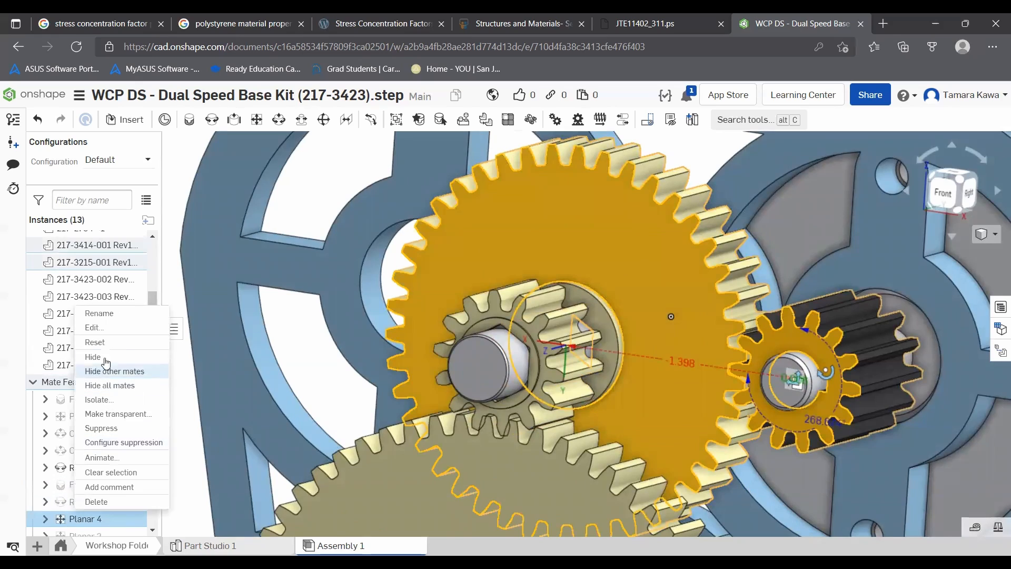
{"action": "left_click", "coordinate": [106, 328]}
{"action": "right_click_drag", "start_coordinate": [359, 338], "coordinate": [340, 349]}
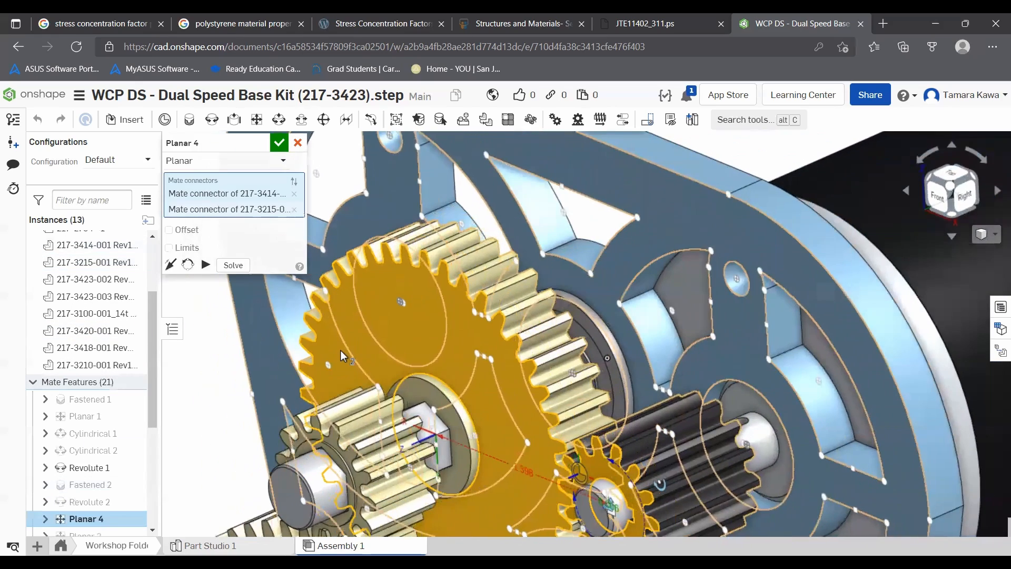
{"action": "left_click", "coordinate": [187, 230]}
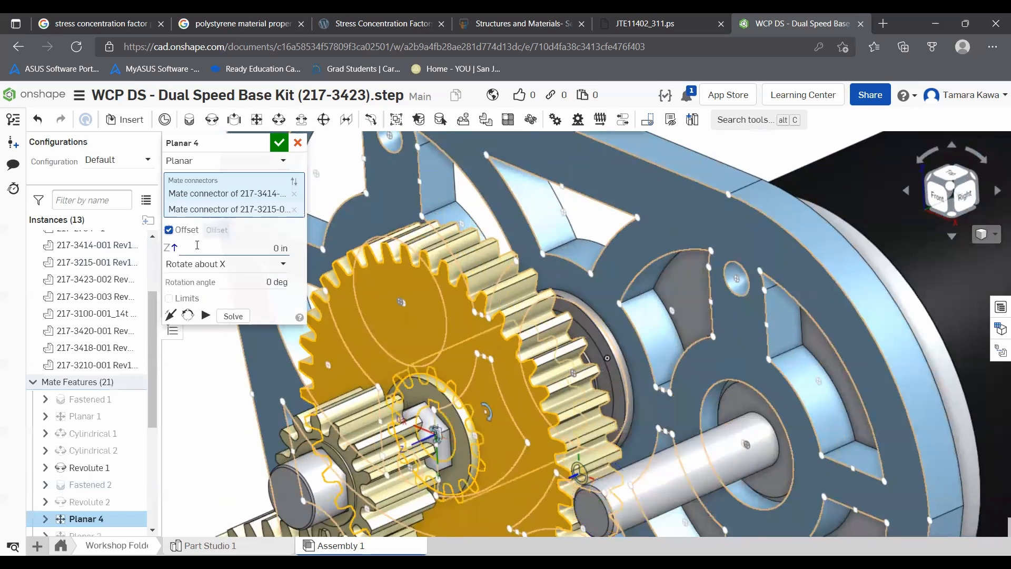
{"action": "left_click", "coordinate": [199, 248]}
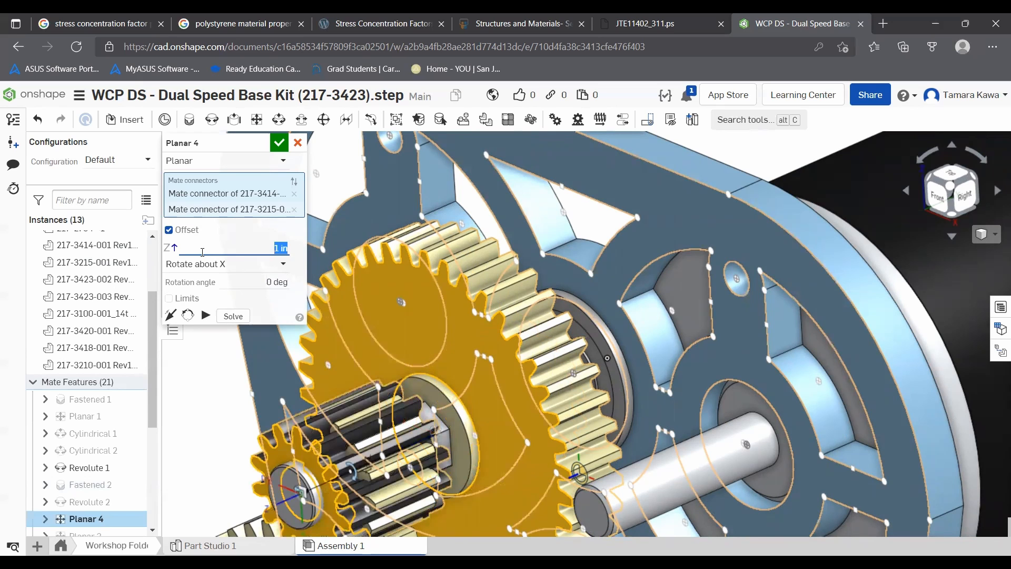
{"action": "scroll", "coordinate": [450, 405], "scroll_direction": "down", "scroll_amount": 2}
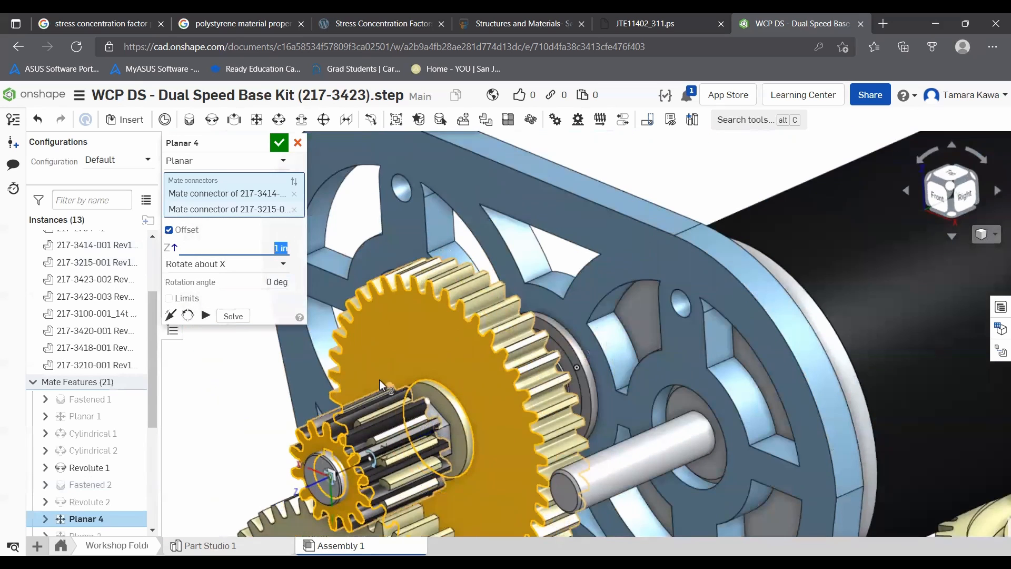
{"action": "left_click", "coordinate": [253, 249]}
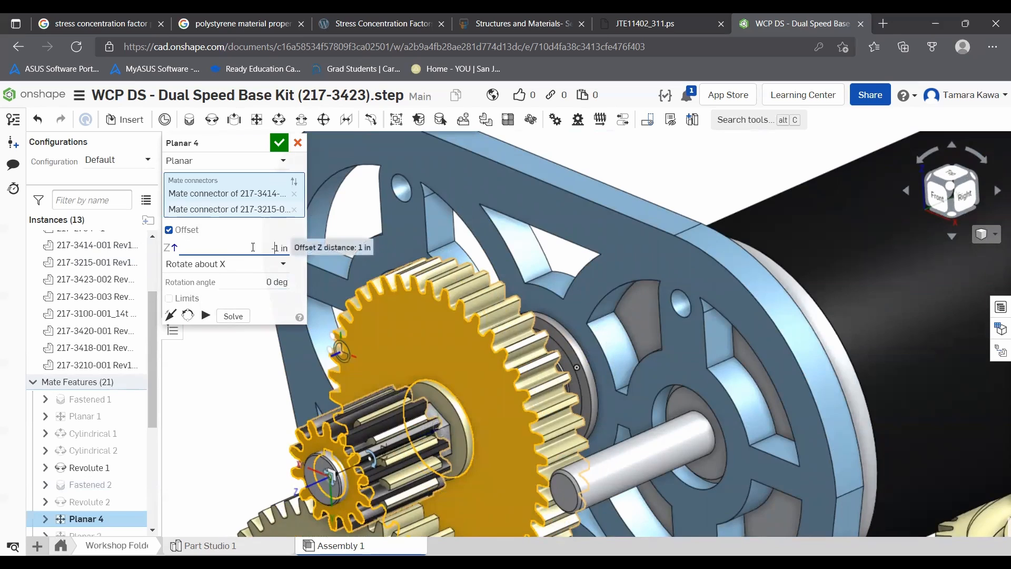
{"action": "type", "text": "-"}
{"action": "key", "text": "Return"}
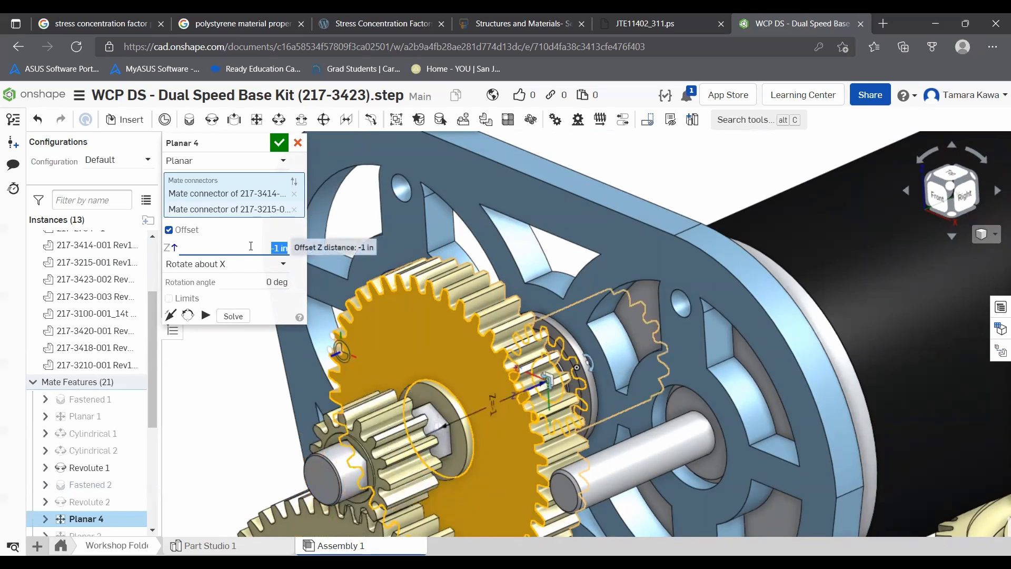
{"action": "type", "text": "0.5"}
{"action": "key", "text": "Return"}
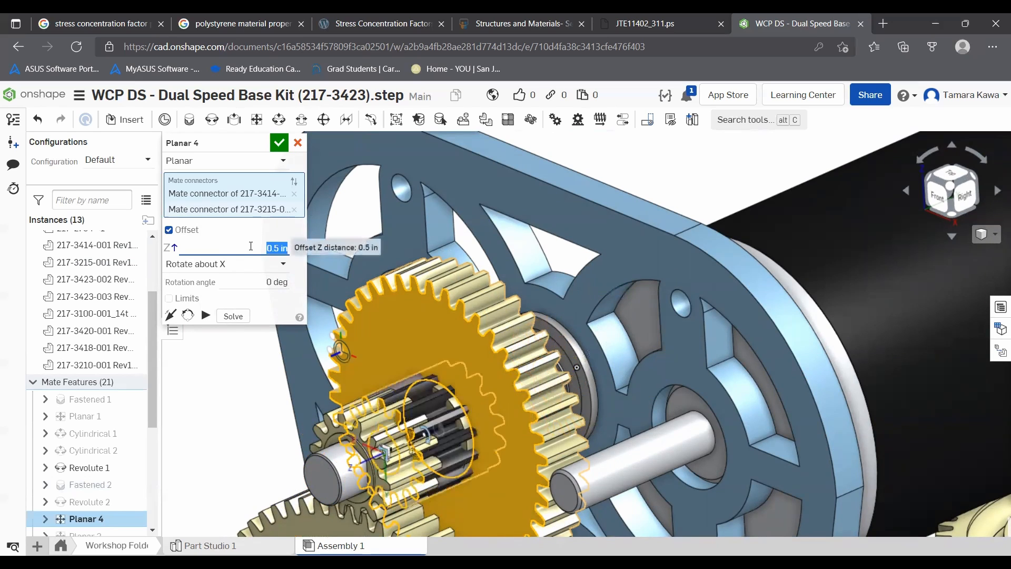
{"action": "right_click_drag", "start_coordinate": [446, 381], "coordinate": [413, 376]}
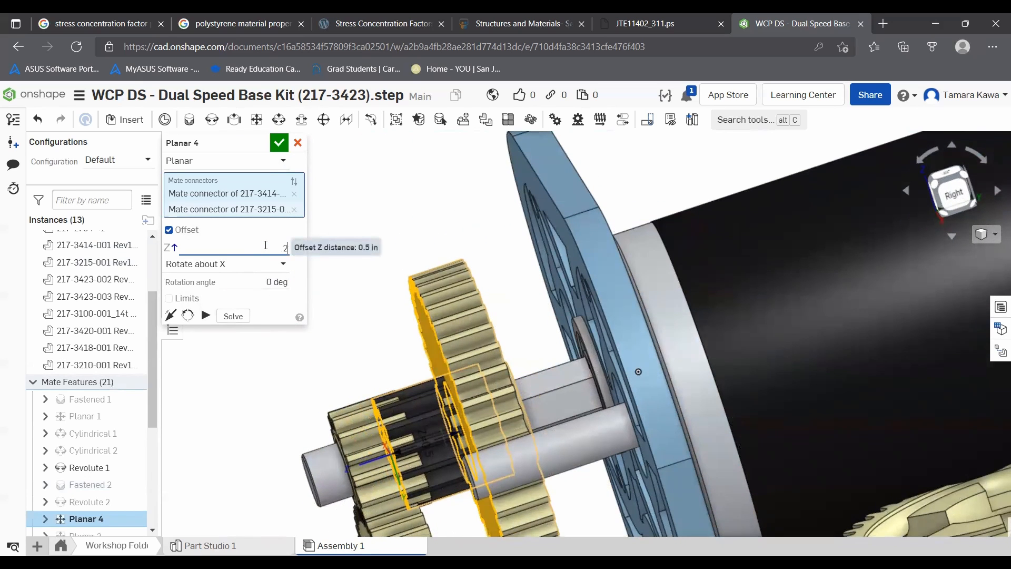
{"action": "type", "text": "5"}
{"action": "key", "text": "Return"}
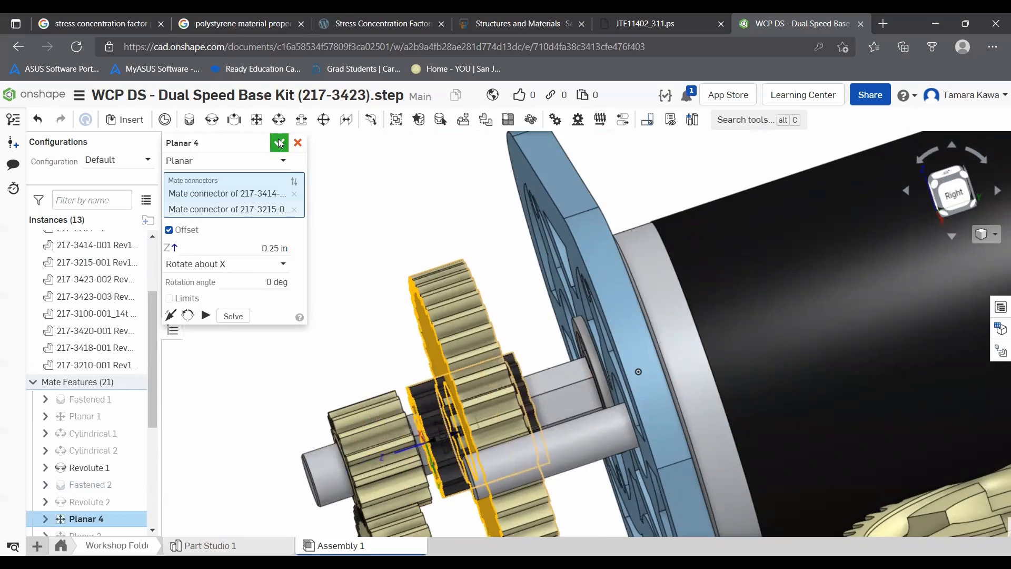
{"action": "left_click", "coordinate": [279, 143]}
- Reopen the Planar 4 mate for editing and add its Offset Z distance to the configuration table
{"action": "right_click_drag", "start_coordinate": [434, 309], "coordinate": [506, 300]}
{"action": "scroll", "coordinate": [443, 327], "scroll_direction": "up", "scroll_amount": 3}
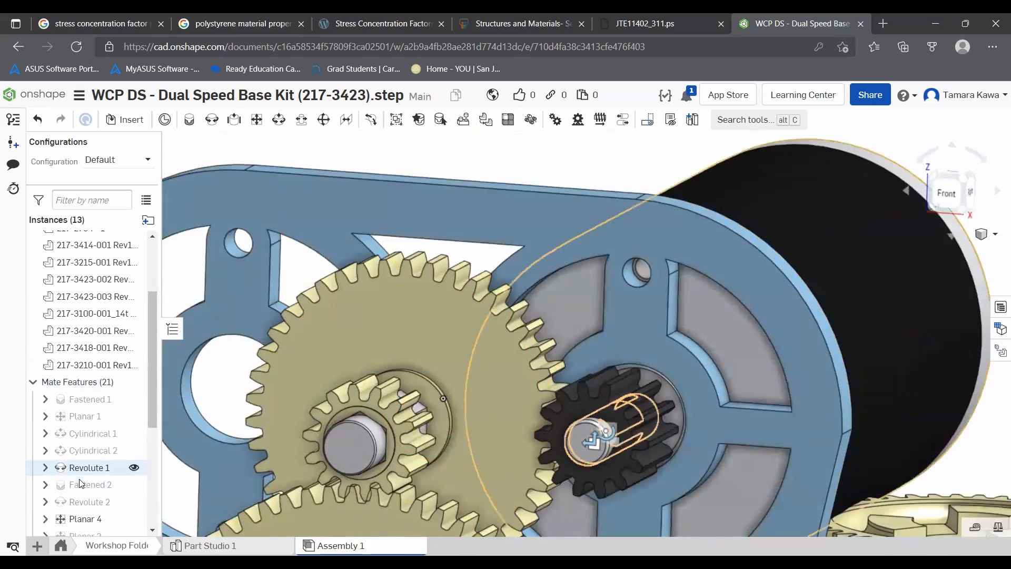
{"action": "right_click", "coordinate": [85, 519]}
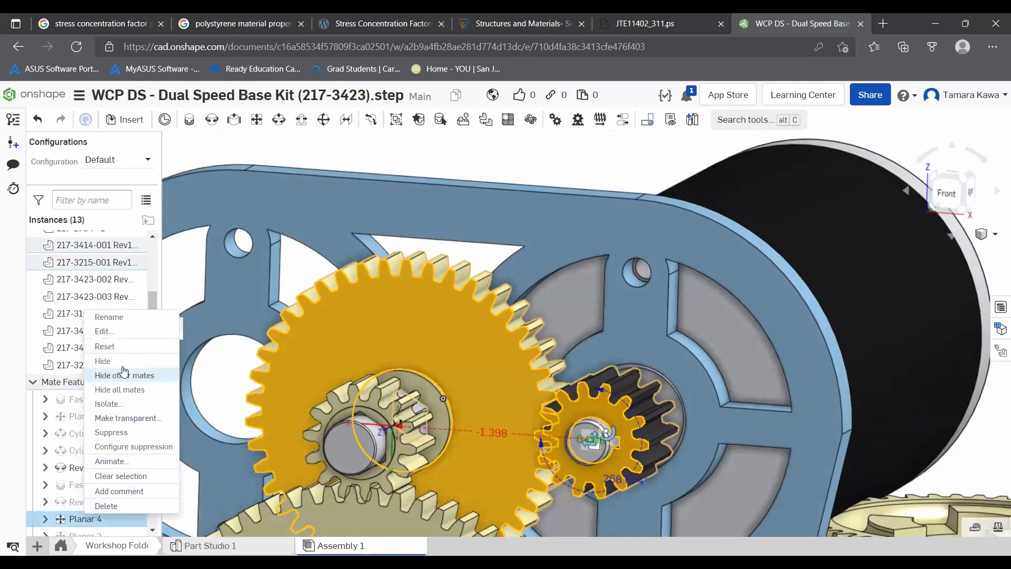
{"action": "left_click", "coordinate": [121, 331]}
{"action": "right_click", "coordinate": [215, 254]}
{"action": "left_click", "coordinate": [240, 267]}
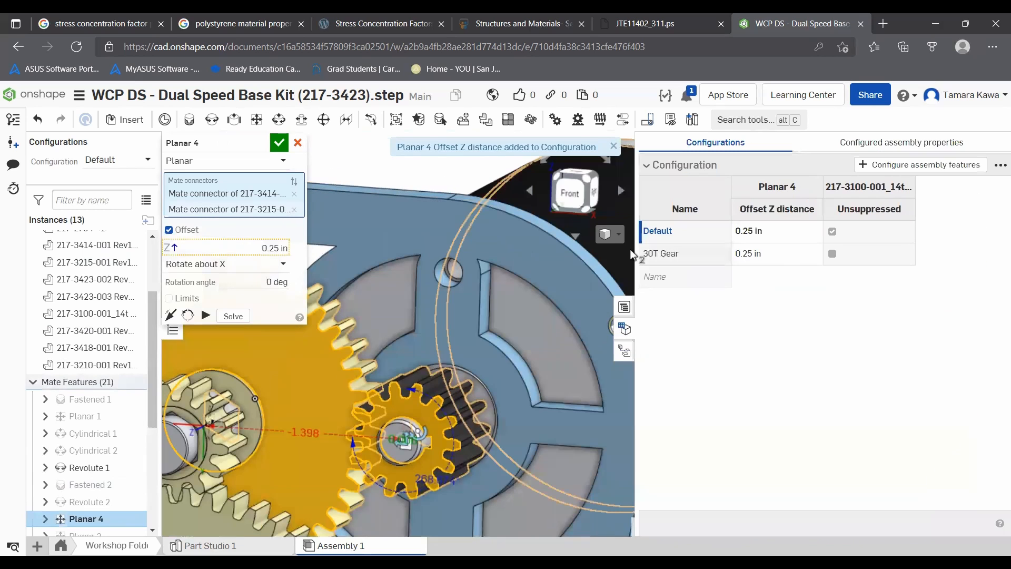
- Set Planar 4's Offset Z distance to 0 in for the 30T Gear configuration and accept the mate
{"action": "left_click", "coordinate": [698, 263]}
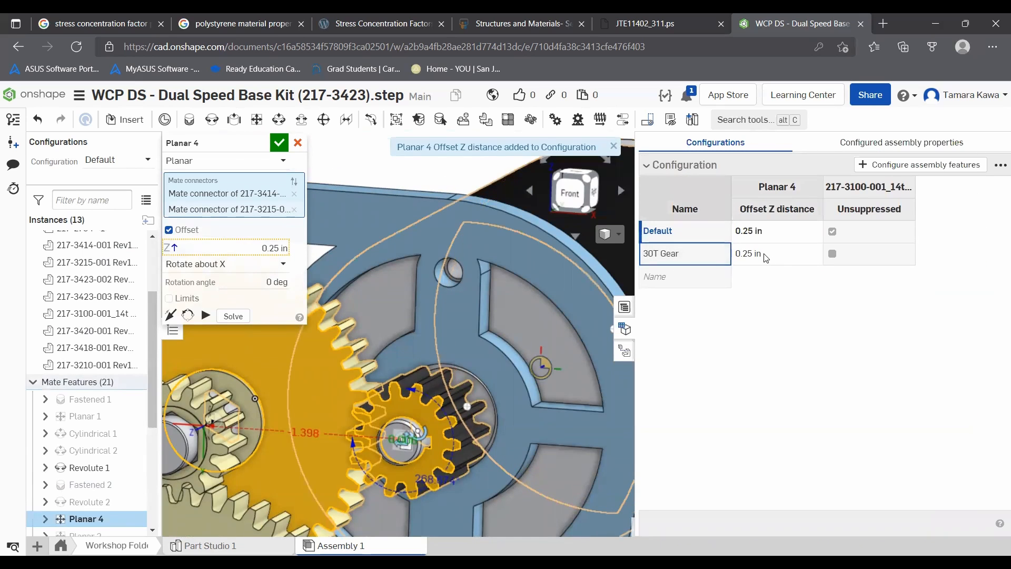
{"action": "double_click", "coordinate": [753, 254]}
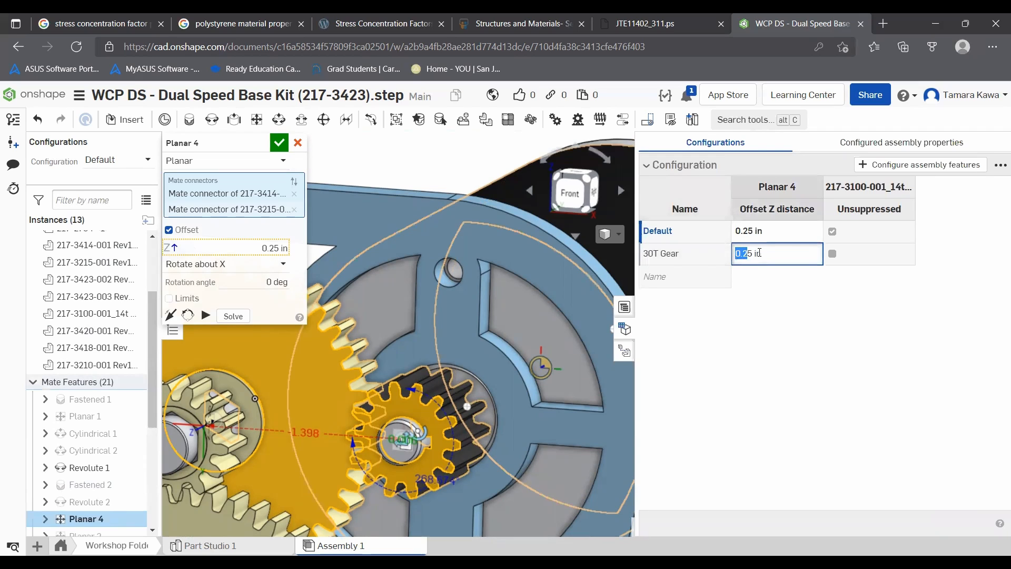
{"action": "left_click_drag", "start_coordinate": [753, 253], "coordinate": [725, 255]}
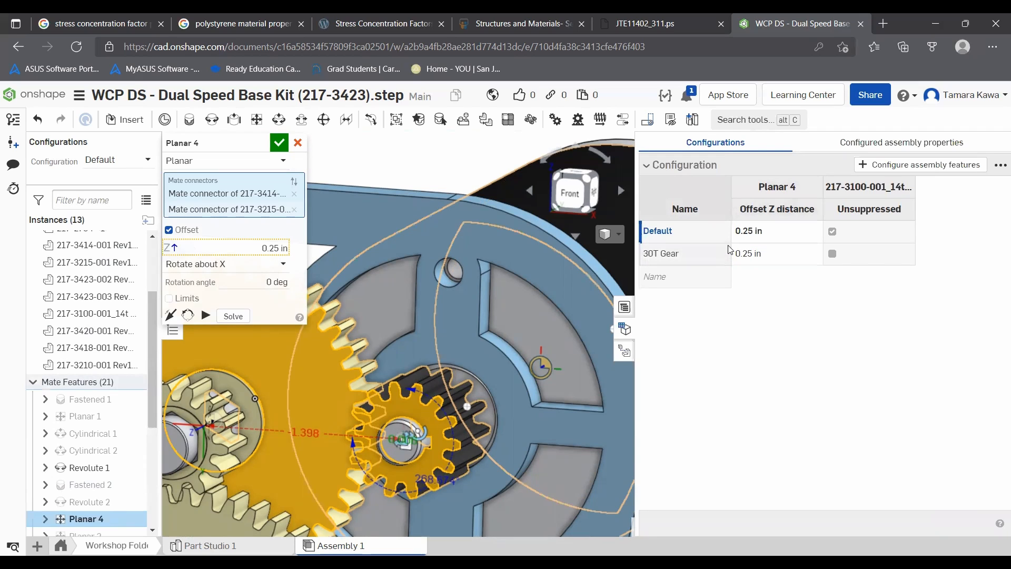
{"action": "left_click", "coordinate": [778, 253]}
{"action": "triple_click", "coordinate": [751, 253]}
{"action": "type", "text": "0"}
{"action": "key", "text": "Return"}
{"action": "left_click", "coordinate": [625, 329]}
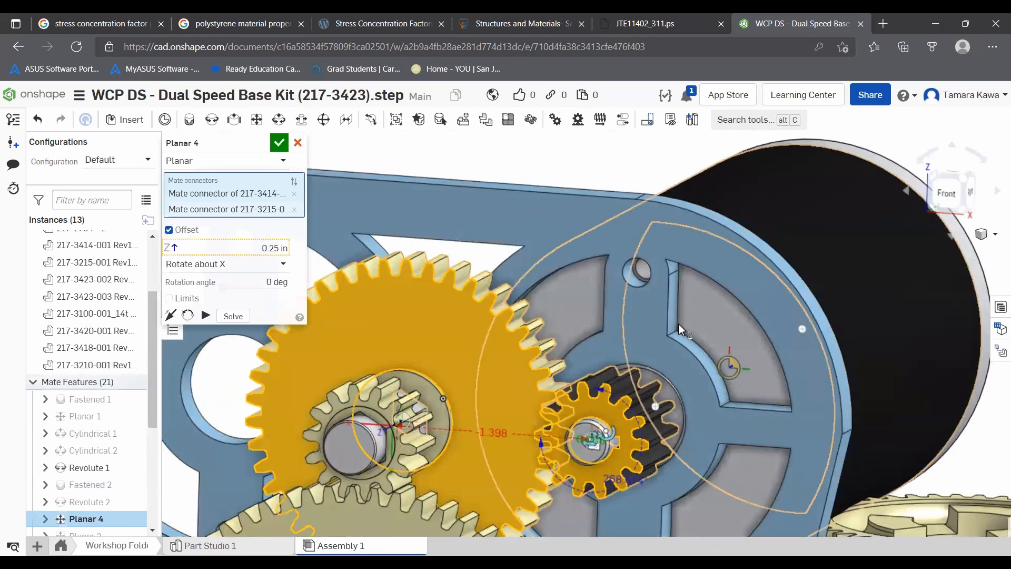
{"action": "left_click", "coordinate": [278, 142]}
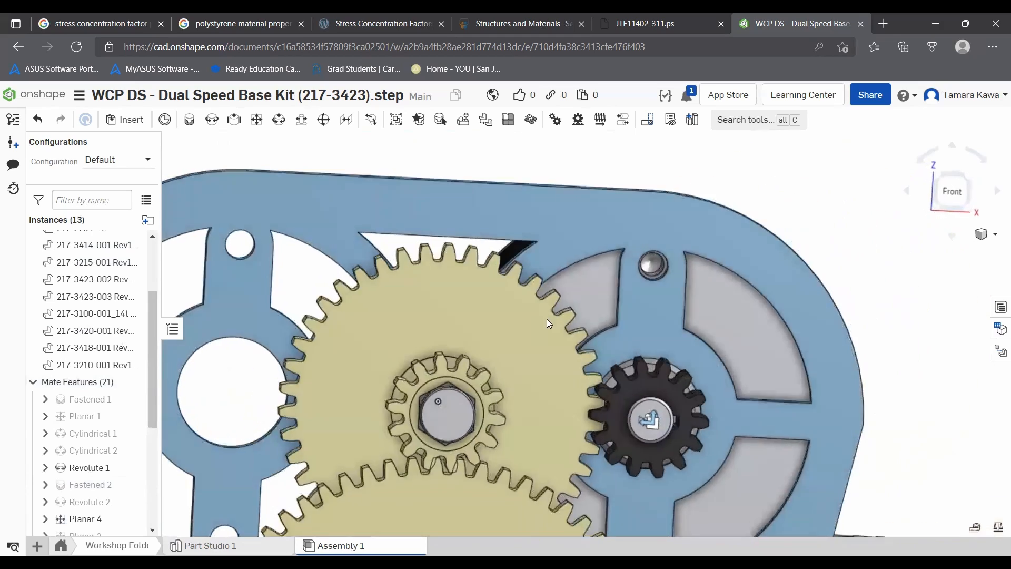
- Switch the assembly to the 30T Gear configuration
{"action": "right_click_drag", "start_coordinate": [547, 319], "coordinate": [547, 389]}
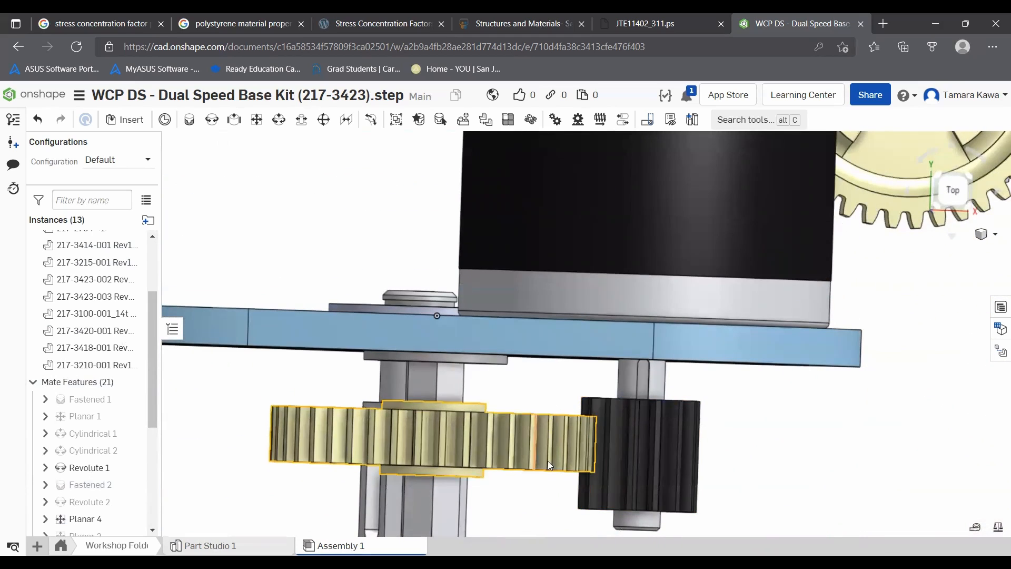
{"action": "scroll", "coordinate": [638, 402], "scroll_direction": "down", "scroll_amount": 5}
{"action": "right_click_drag", "start_coordinate": [611, 448], "coordinate": [572, 368]}
{"action": "scroll", "coordinate": [536, 423], "scroll_direction": "up", "scroll_amount": 5}
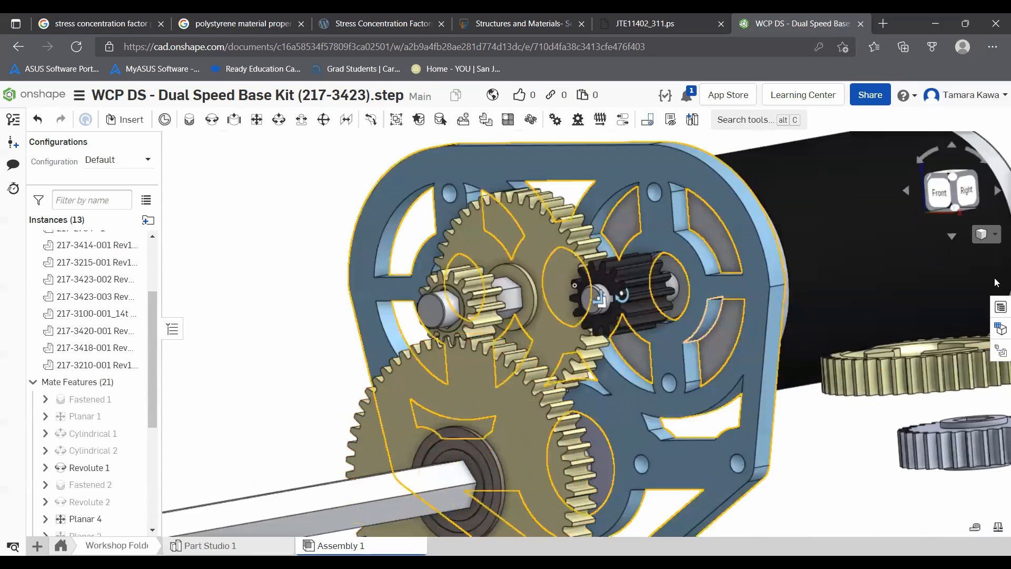
{"action": "left_click", "coordinate": [1001, 307]}
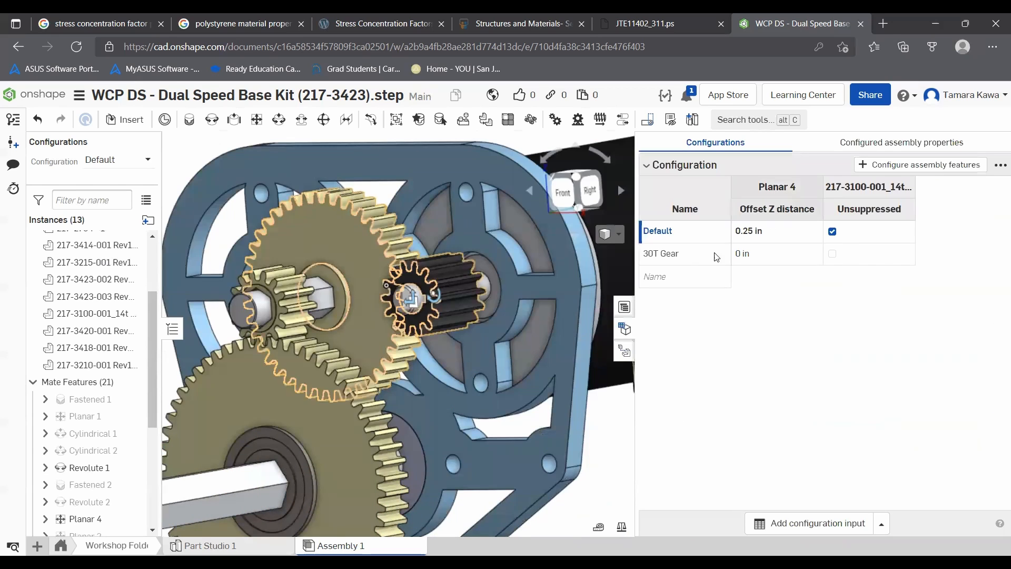
{"action": "left_click", "coordinate": [688, 256]}
{"action": "left_click", "coordinate": [689, 256]}
{"action": "right_click", "coordinate": [692, 257]}
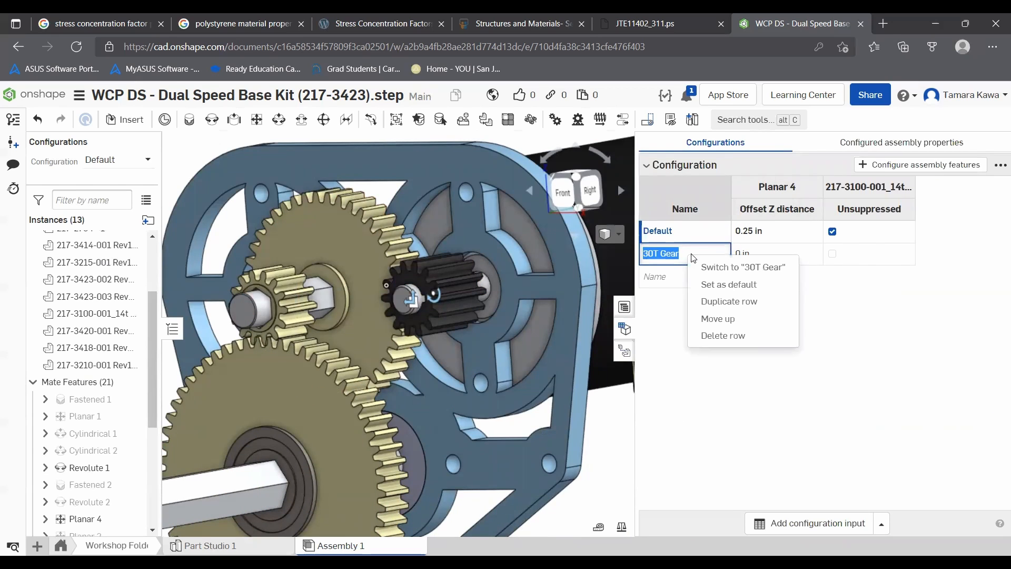
{"action": "left_click", "coordinate": [704, 266]}
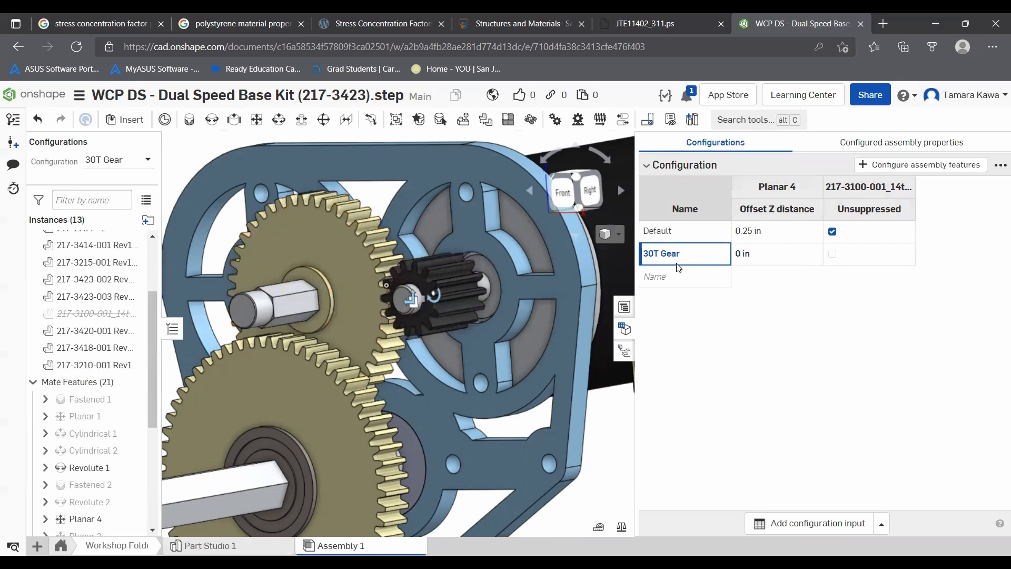
{"action": "left_click", "coordinate": [247, 406]}
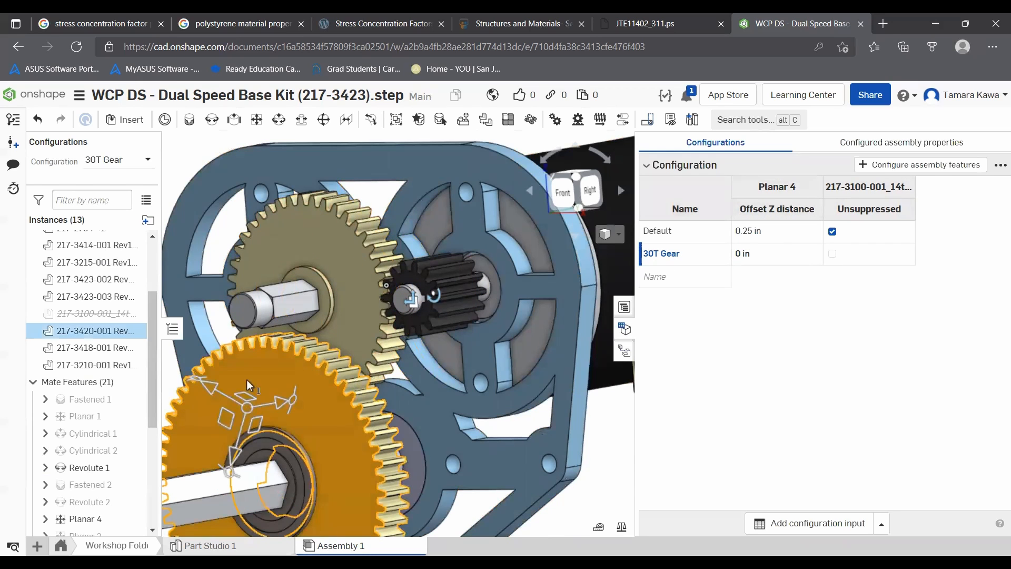
{"action": "right_click", "coordinate": [108, 331]}
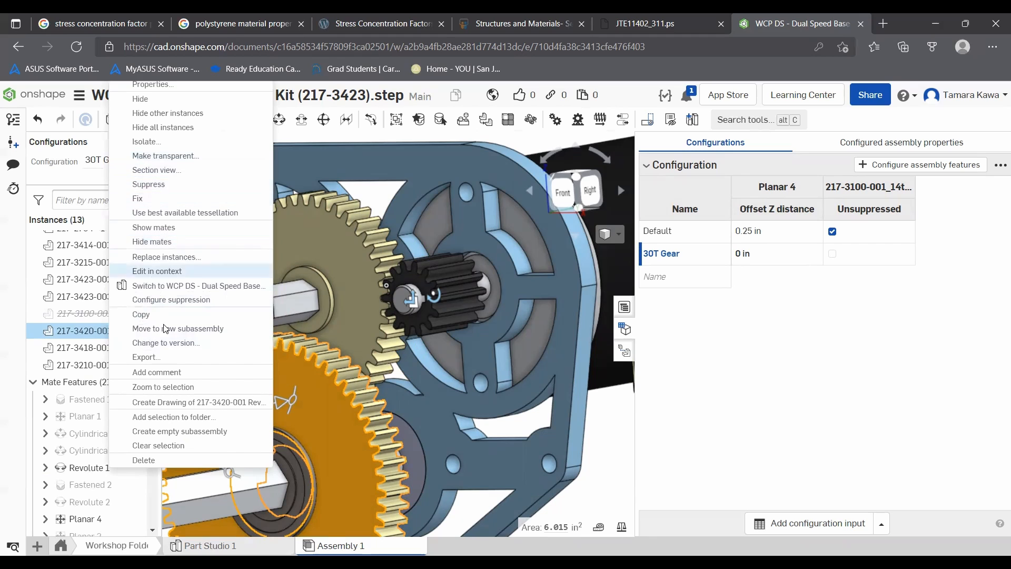
{"action": "left_click", "coordinate": [172, 299]}
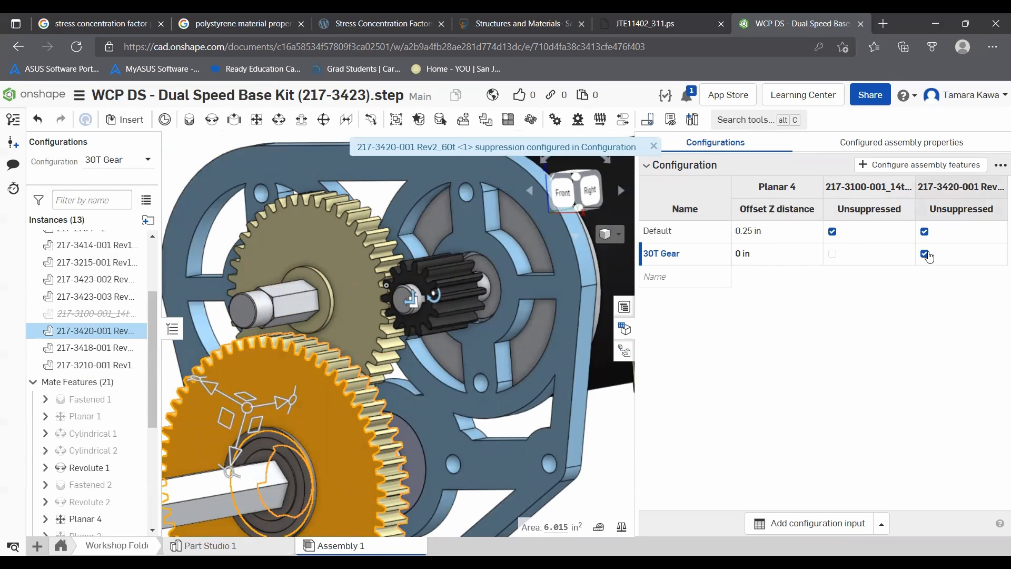
{"action": "left_click", "coordinate": [926, 254]}
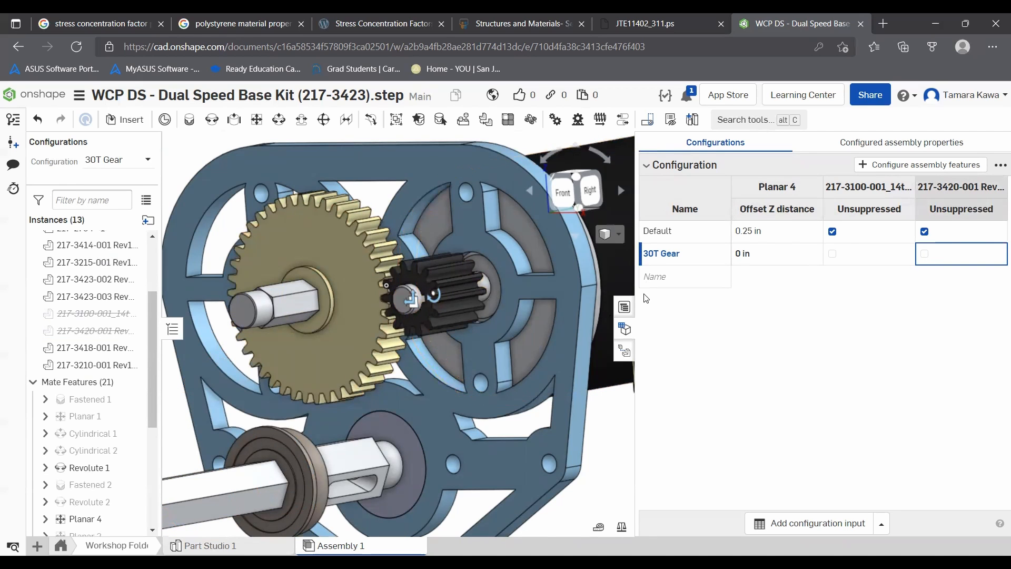
{"action": "left_click", "coordinate": [632, 335]}
- Drag the loose 30T gear over onto the output shaft beside the frame
{"action": "scroll", "coordinate": [864, 321], "scroll_direction": "down", "scroll_amount": 3}
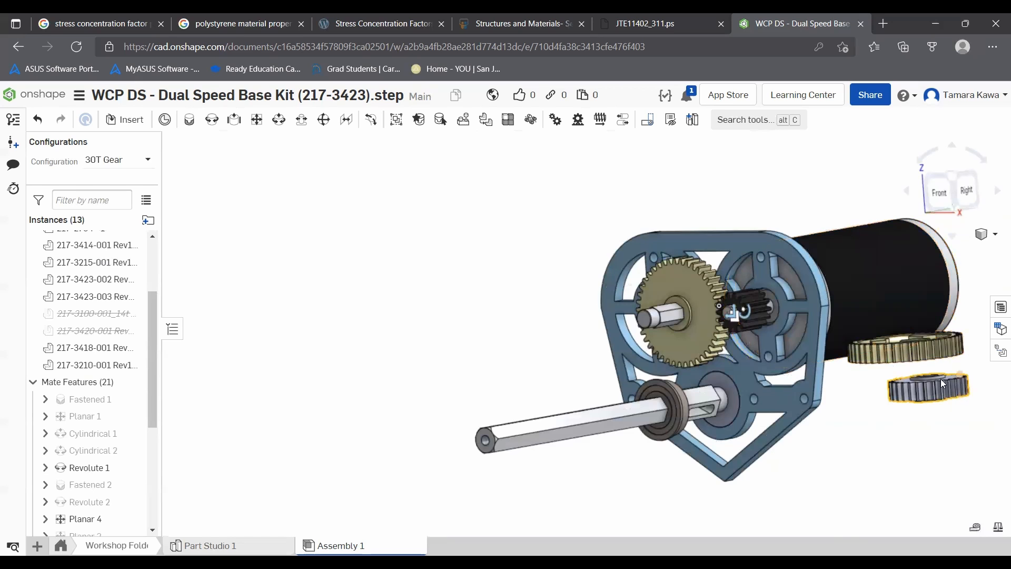
{"action": "left_click_drag", "start_coordinate": [931, 391], "coordinate": [532, 302]}
{"action": "right_click_drag", "start_coordinate": [532, 302], "coordinate": [539, 341]}
{"action": "scroll", "coordinate": [532, 274], "scroll_direction": "up", "scroll_amount": 5}
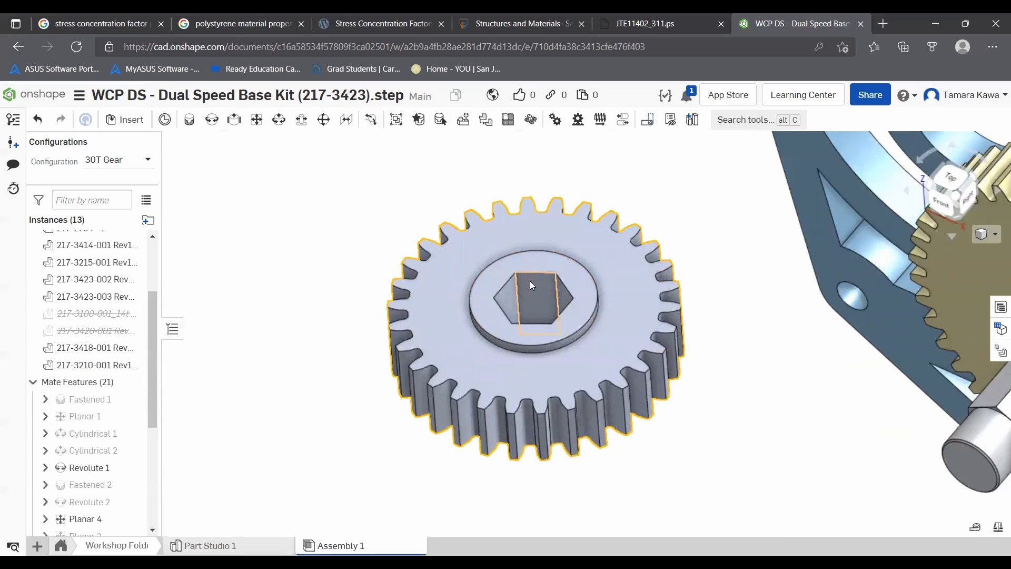
{"action": "scroll", "coordinate": [695, 311], "scroll_direction": "down", "scroll_amount": 5}
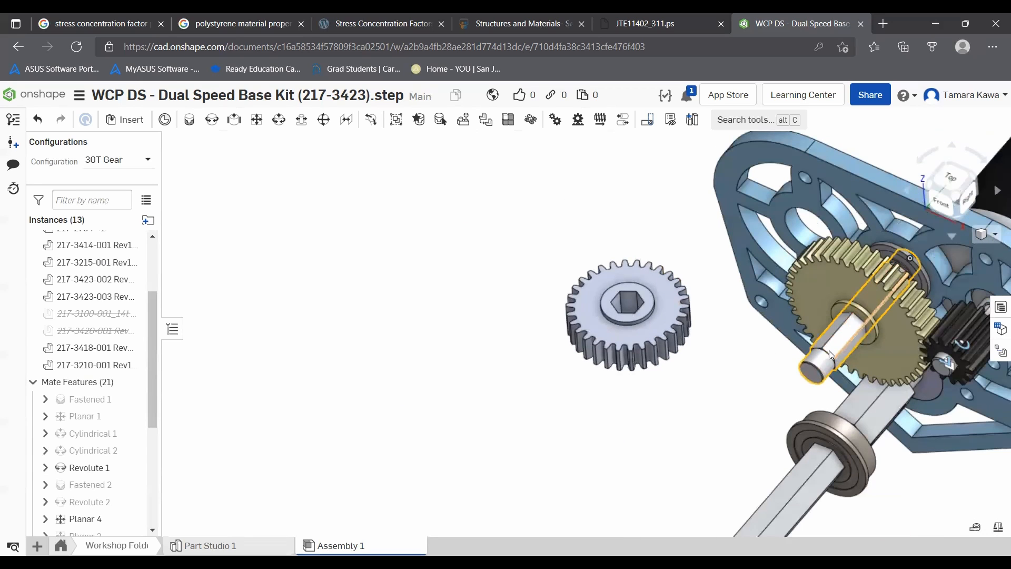
{"action": "right_click_drag", "start_coordinate": [714, 369], "coordinate": [947, 350]}
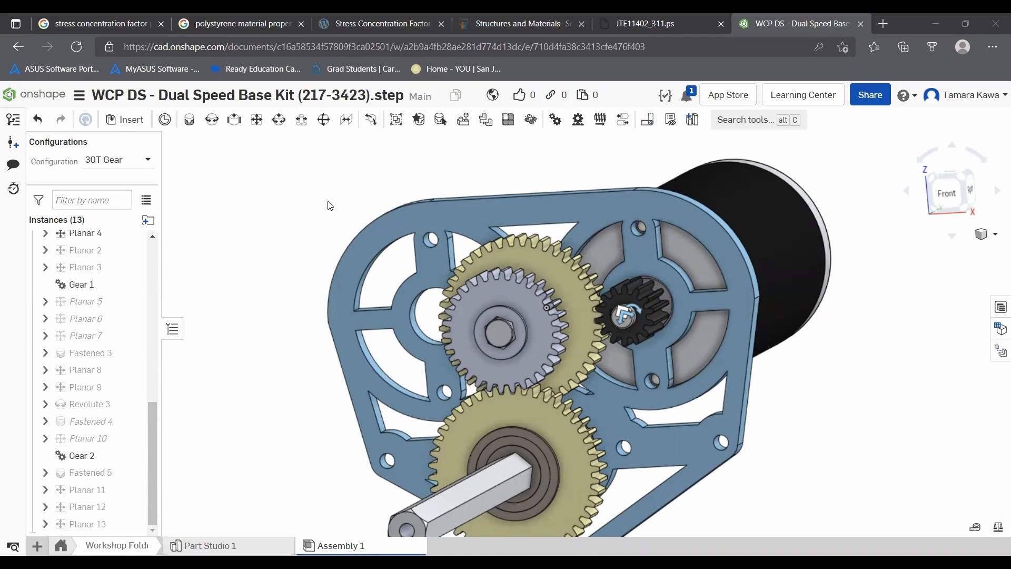
- Add a planar mate between the 30T gear's hex face and the neighbouring part's mate connector on the output shaft
{"action": "right_click_drag", "start_coordinate": [295, 255], "coordinate": [306, 254]}
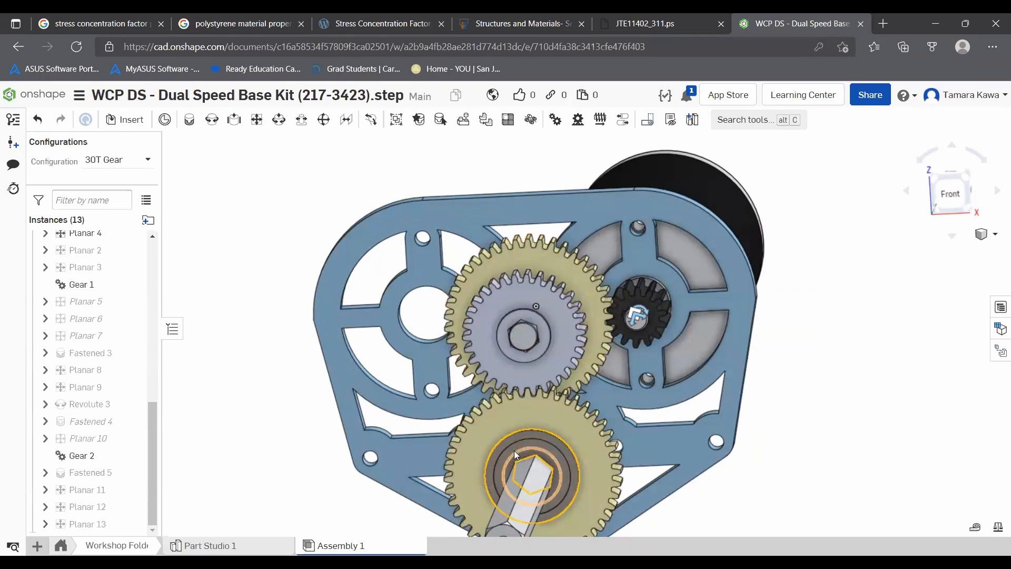
{"action": "right_click_drag", "start_coordinate": [471, 309], "coordinate": [471, 403]}
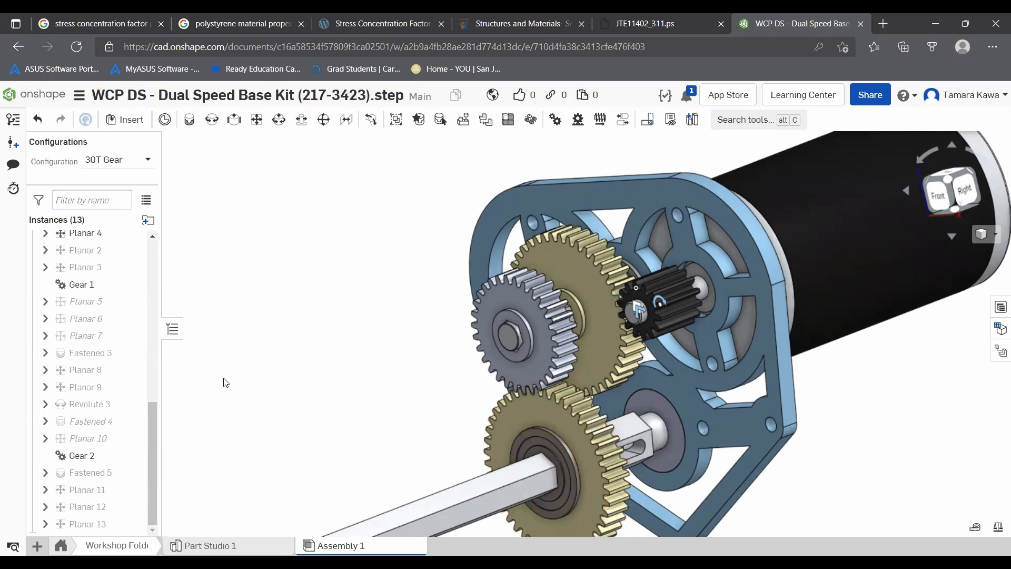
{"action": "key", "text": "shift+1"}
{"action": "left_click_drag", "start_coordinate": [644, 403], "coordinate": [633, 381]}
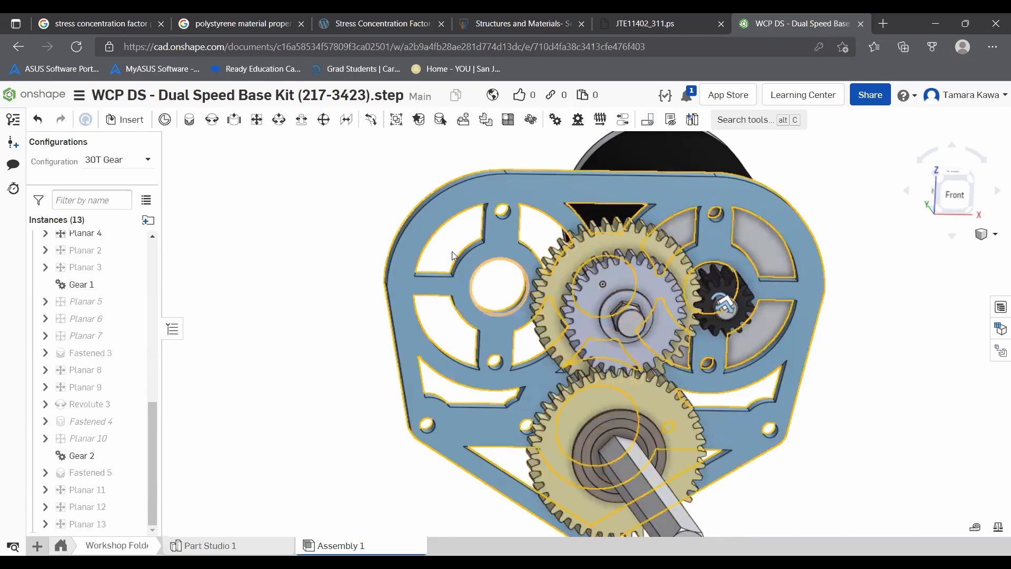
{"action": "scroll", "coordinate": [453, 256], "scroll_direction": "up", "scroll_amount": 5}
{"action": "left_click", "coordinate": [187, 118]}
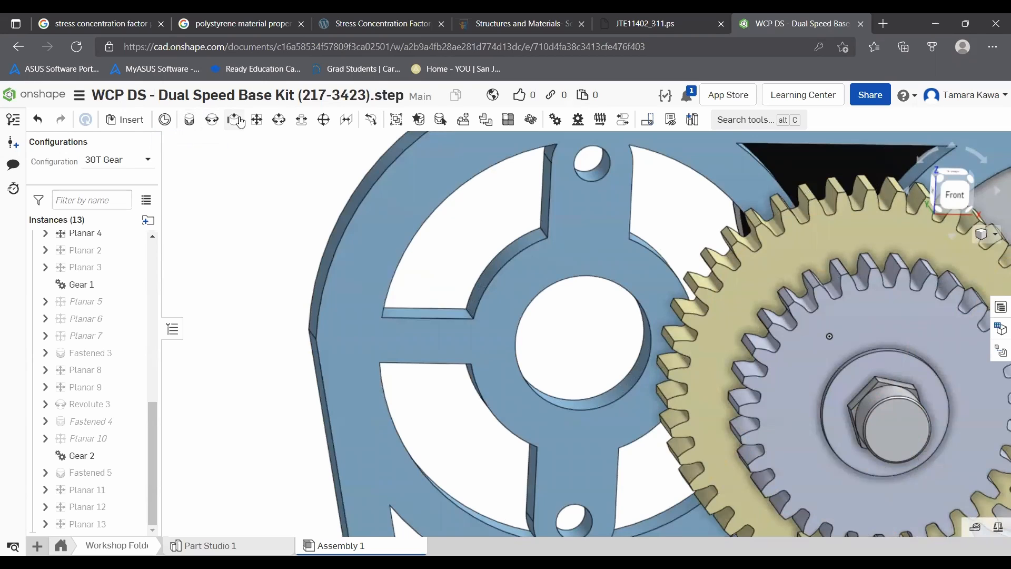
{"action": "scroll", "coordinate": [890, 375], "scroll_direction": "up", "scroll_amount": 4}
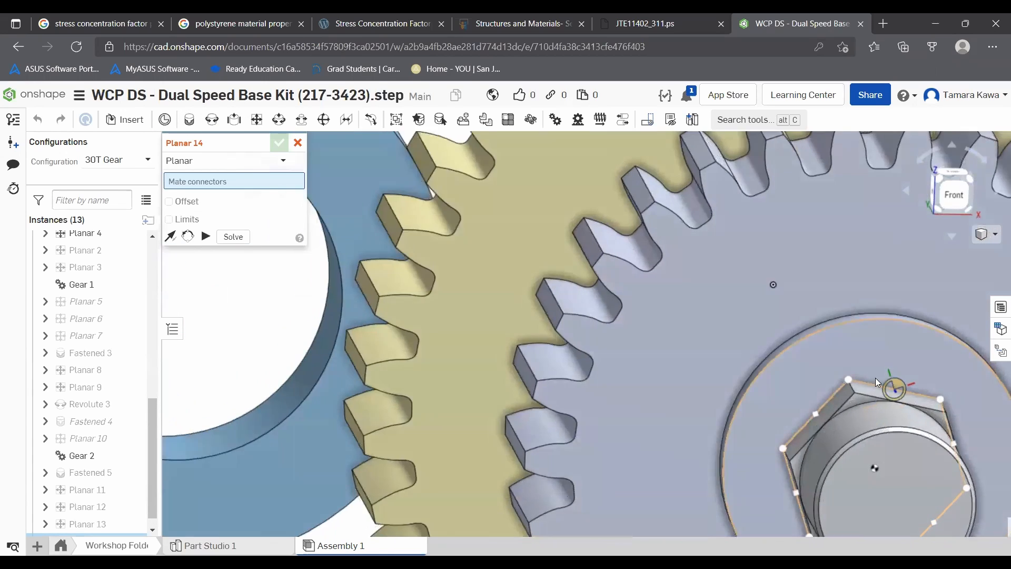
{"action": "left_click", "coordinate": [874, 341]}
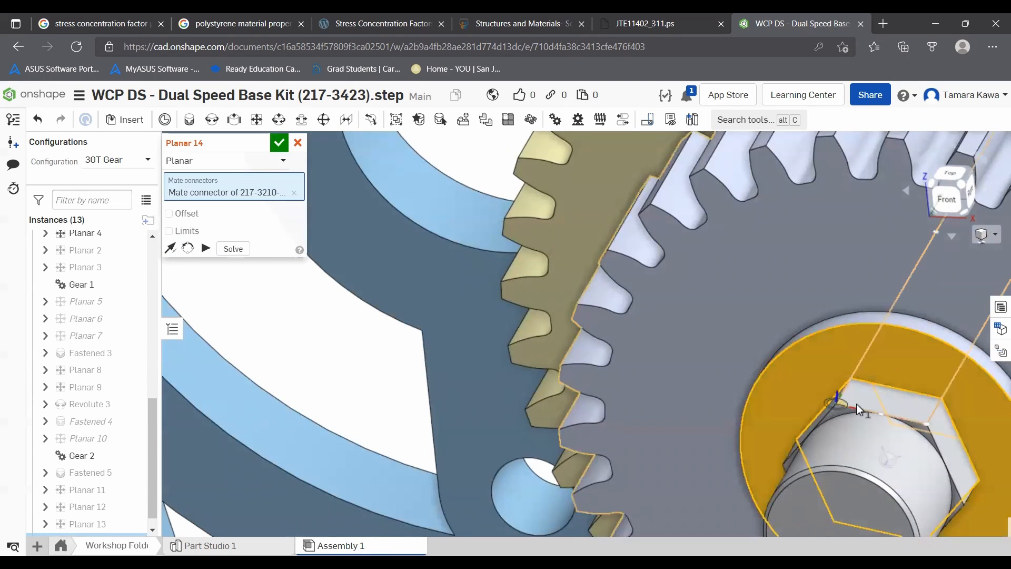
{"action": "scroll", "coordinate": [836, 412], "scroll_direction": "up", "scroll_amount": 3}
{"action": "left_click", "coordinate": [838, 416]}
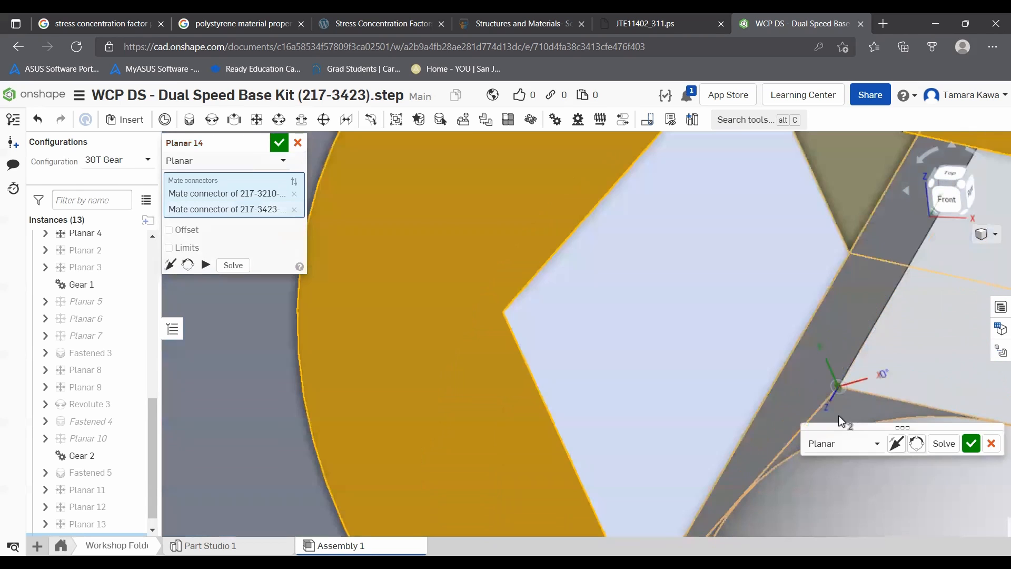
{"action": "scroll", "coordinate": [855, 400], "scroll_direction": "down", "scroll_amount": 5}
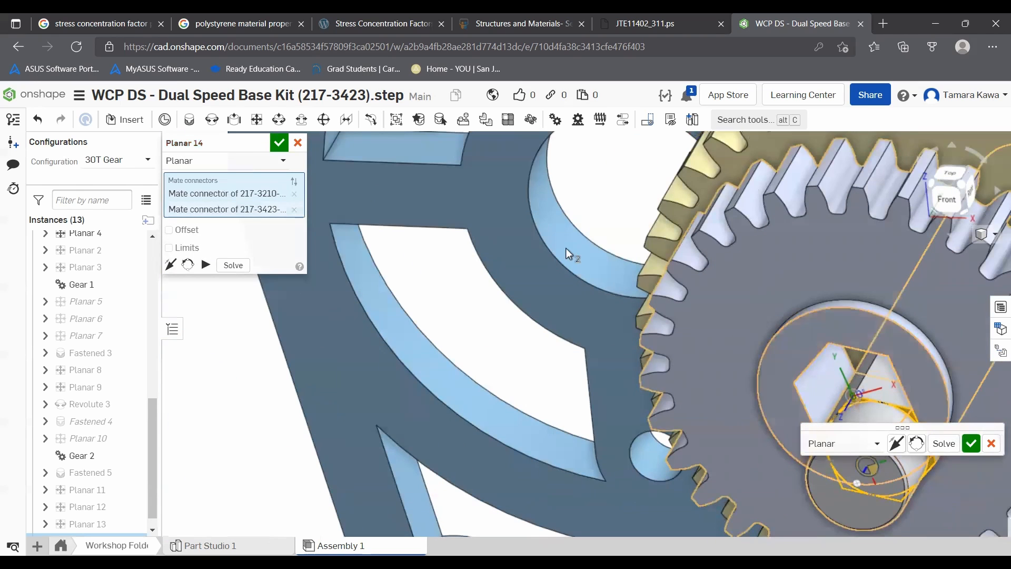
{"action": "left_click", "coordinate": [294, 210]}
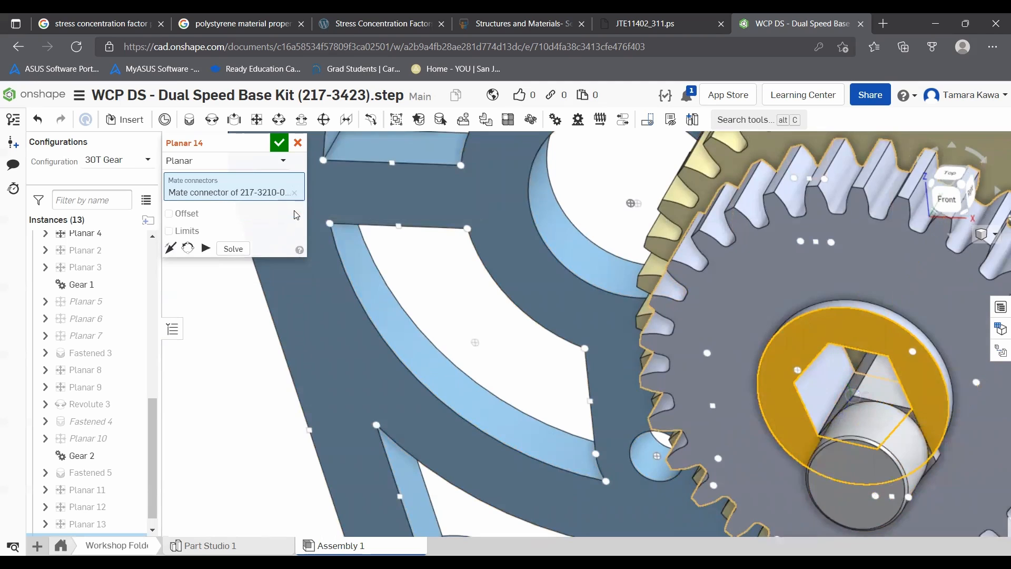
{"action": "left_click", "coordinate": [296, 193]}
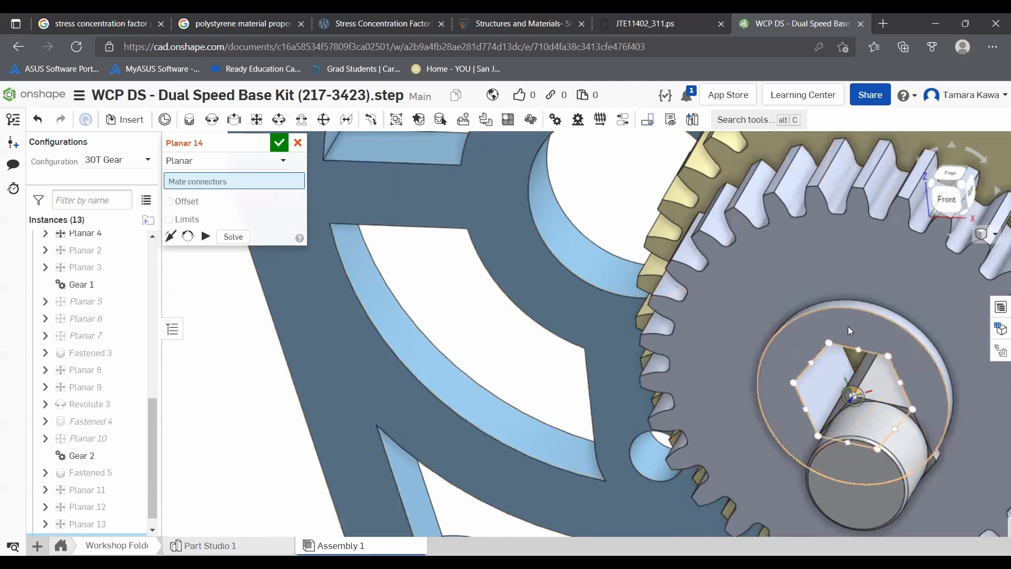
{"action": "scroll", "coordinate": [853, 331], "scroll_direction": "up", "scroll_amount": 2}
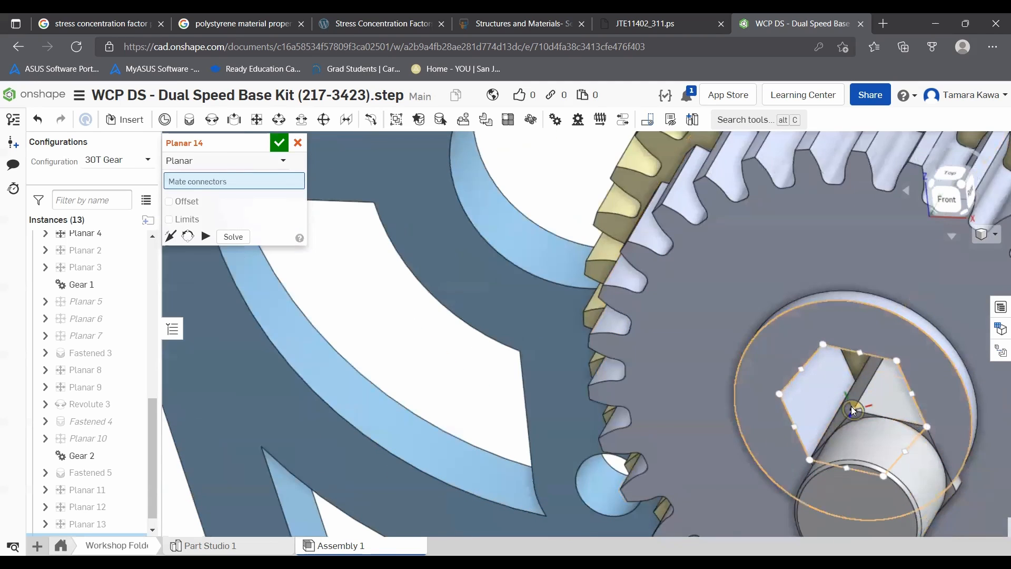
{"action": "left_click", "coordinate": [851, 406]}
{"action": "scroll", "coordinate": [866, 432], "scroll_direction": "up", "scroll_amount": 5}
{"action": "left_click", "coordinate": [691, 282]}
{"action": "scroll", "coordinate": [696, 295], "scroll_direction": "down", "scroll_amount": 6}
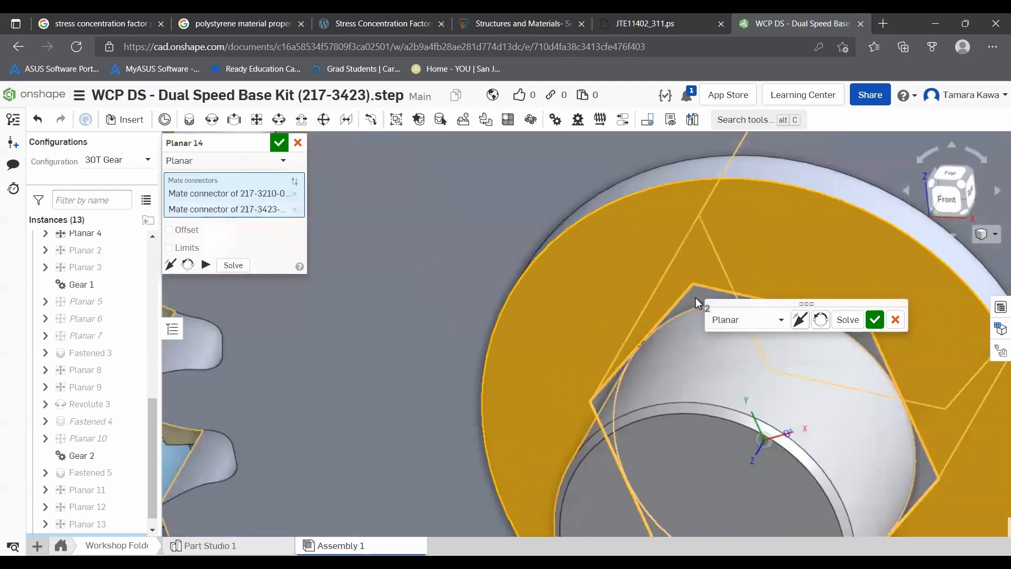
{"action": "scroll", "coordinate": [769, 314], "scroll_direction": "down", "scroll_amount": 4}
{"action": "right_click_drag", "start_coordinate": [725, 339], "coordinate": [430, 221]}
{"action": "left_click", "coordinate": [299, 143]}
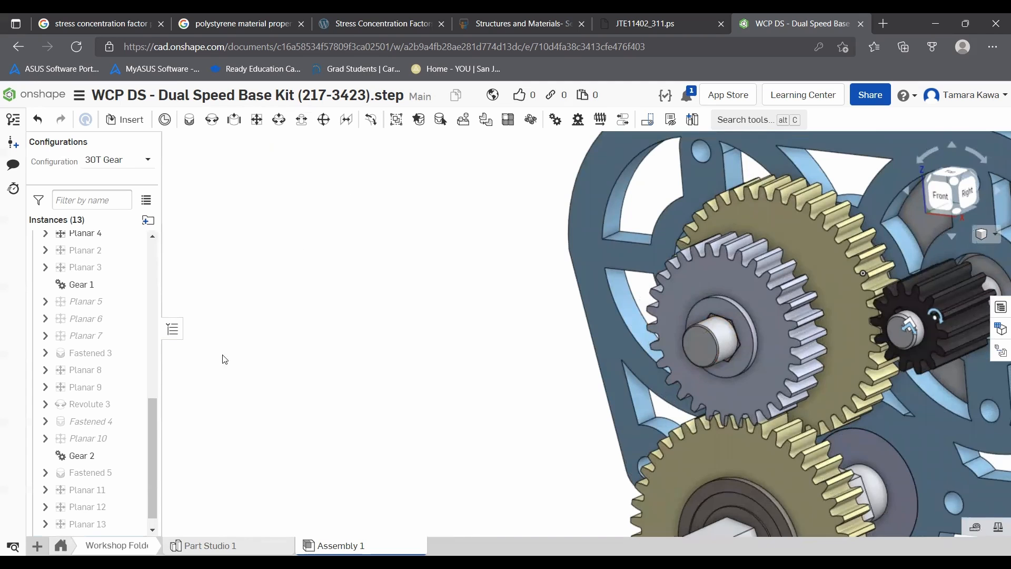
- Edit the Gear 2 mate and add its relation ratio to the configuration table
{"action": "scroll", "coordinate": [76, 437], "scroll_direction": "down", "scroll_amount": 1}
{"action": "left_click", "coordinate": [72, 441]}
{"action": "scroll", "coordinate": [497, 386], "scroll_direction": "down", "scroll_amount": 4}
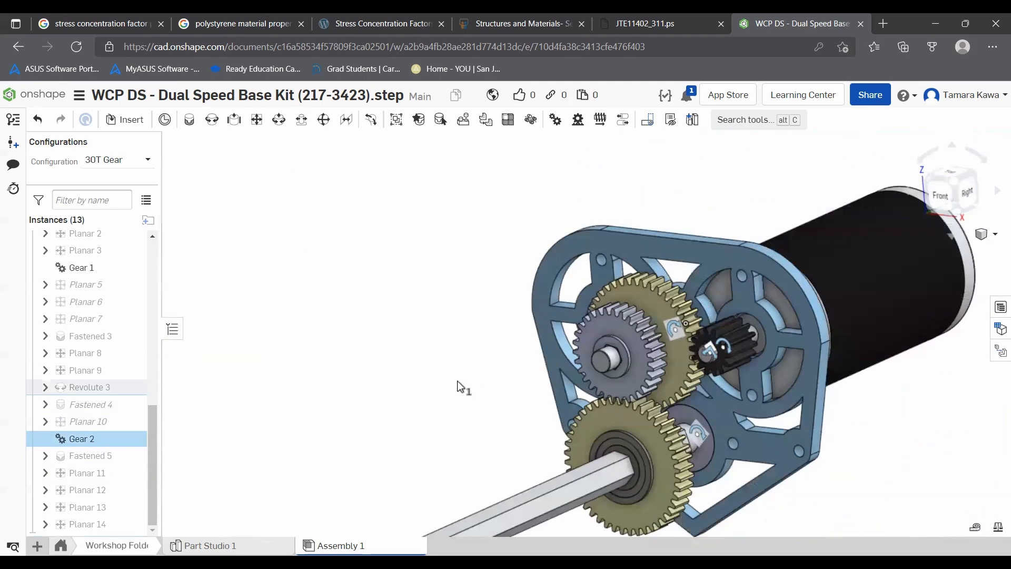
{"action": "right_click_drag", "start_coordinate": [461, 387], "coordinate": [476, 384]}
{"action": "left_click_drag", "start_coordinate": [634, 407], "coordinate": [607, 472]}
{"action": "scroll", "coordinate": [632, 386], "scroll_direction": "up", "scroll_amount": 5}
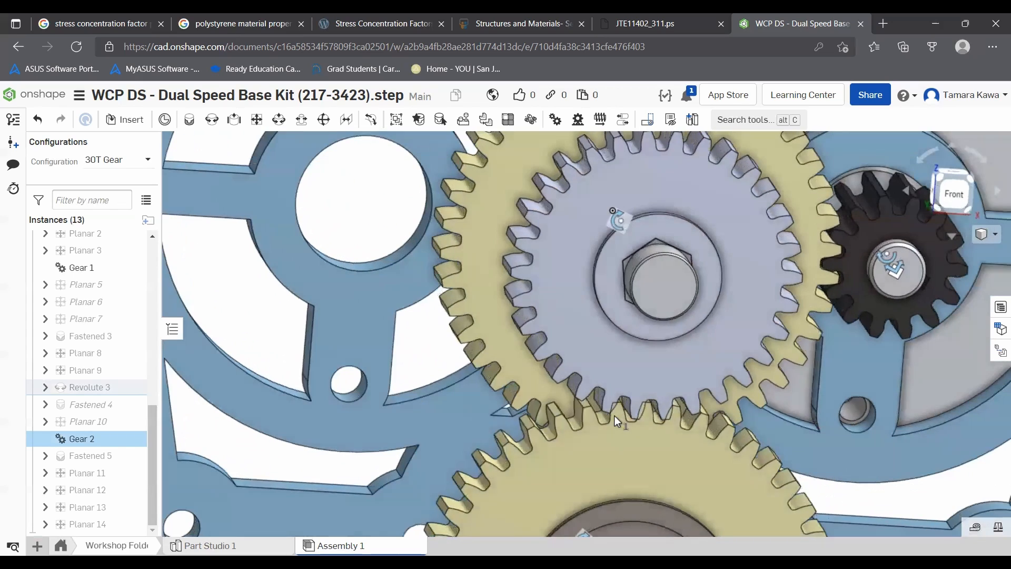
{"action": "left_click_drag", "start_coordinate": [617, 431], "coordinate": [621, 432]}
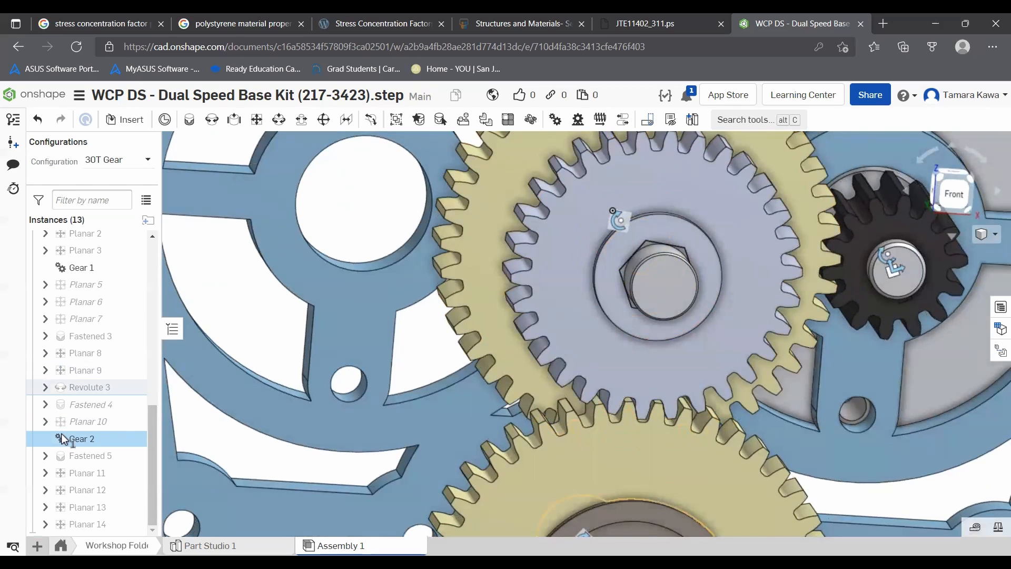
{"action": "right_click", "coordinate": [72, 447]}
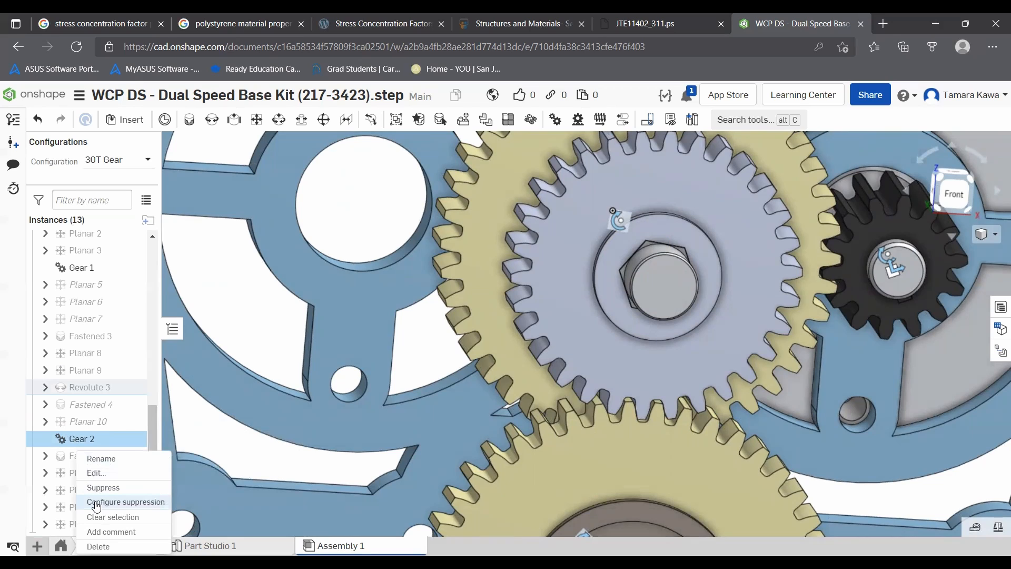
{"action": "left_click", "coordinate": [96, 473]}
{"action": "right_click", "coordinate": [279, 230]}
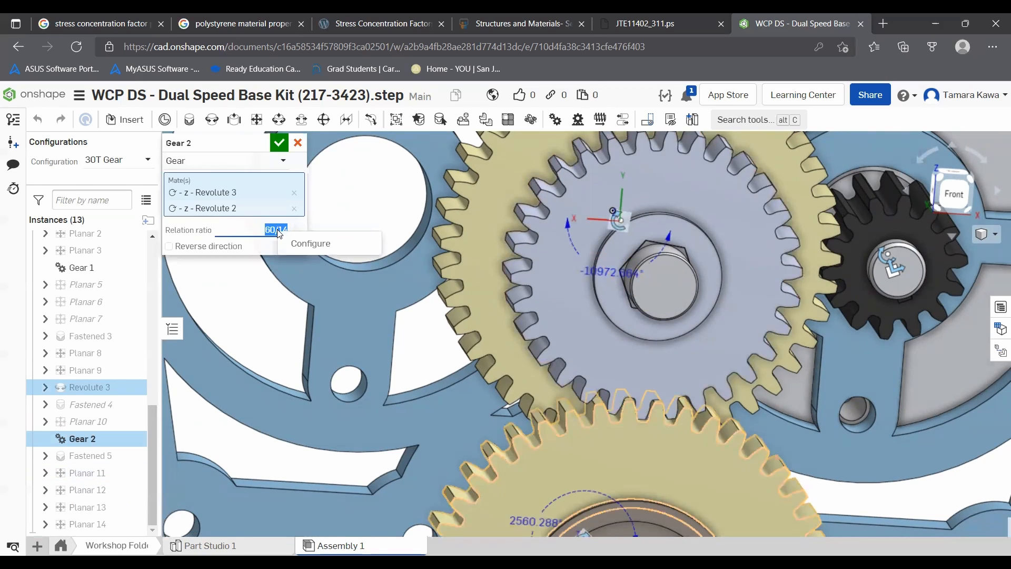
{"action": "left_click", "coordinate": [310, 244]}
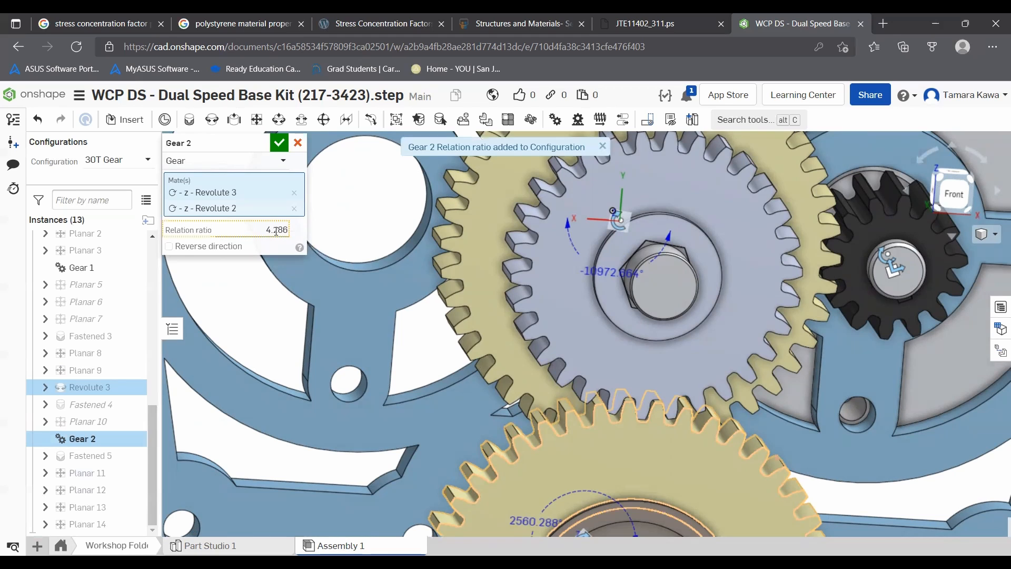
- Set Gear 2's relation ratio to 42/30 for the 30T Gear configuration, reloading the page, and confirm the mate
{"action": "left_click", "coordinate": [1000, 309]}
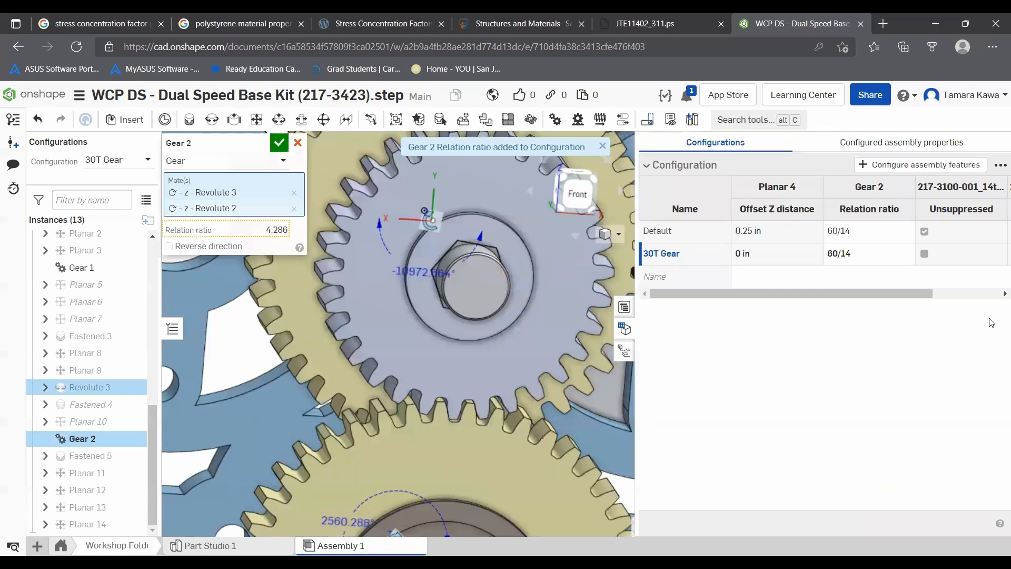
{"action": "left_click", "coordinate": [853, 255]}
{"action": "left_click", "coordinate": [857, 252]}
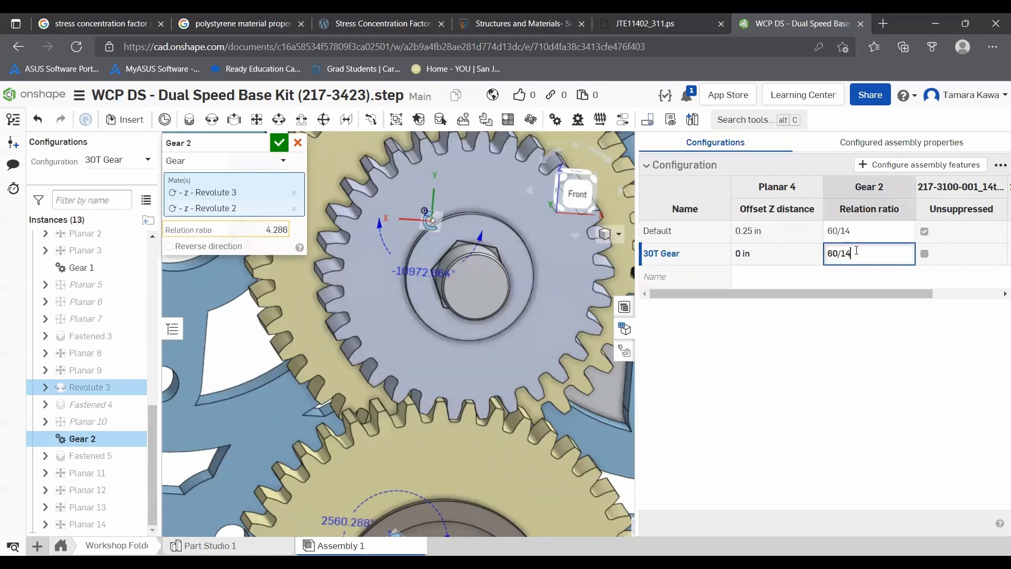
{"action": "left_click_drag", "start_coordinate": [820, 258], "coordinate": [802, 257]}
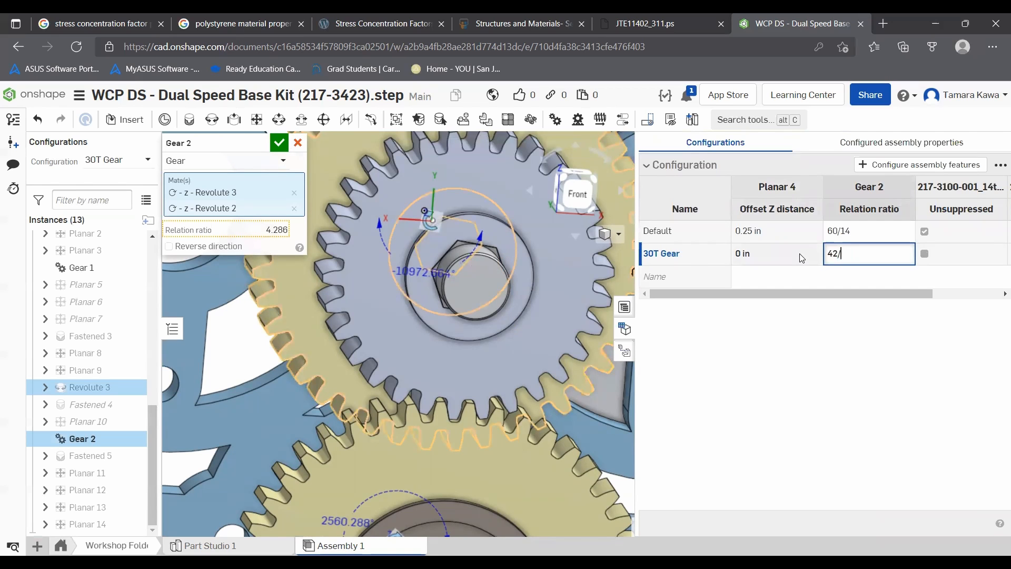
{"action": "left_click", "coordinate": [853, 319]}
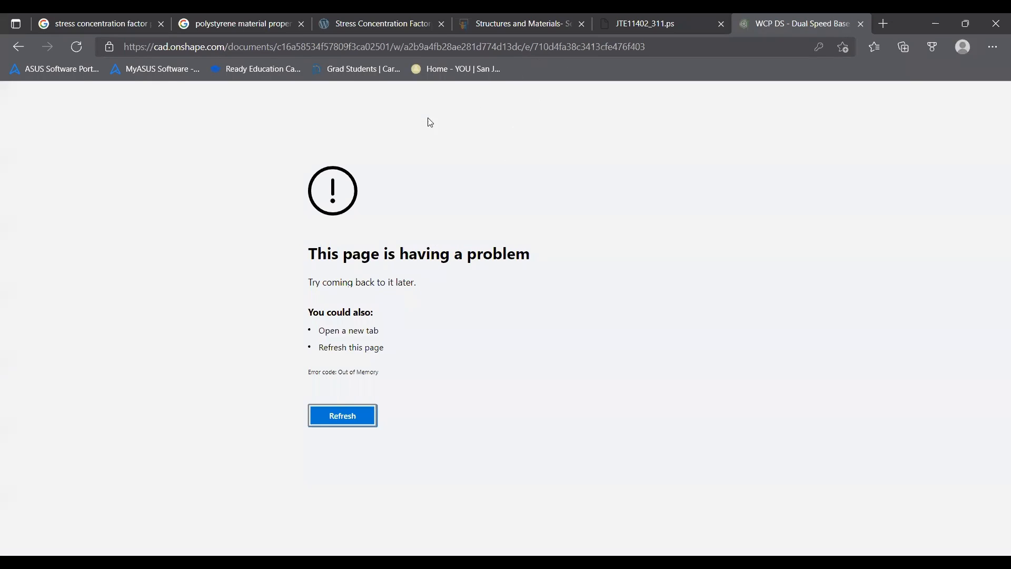
{"action": "left_click", "coordinate": [342, 415]}
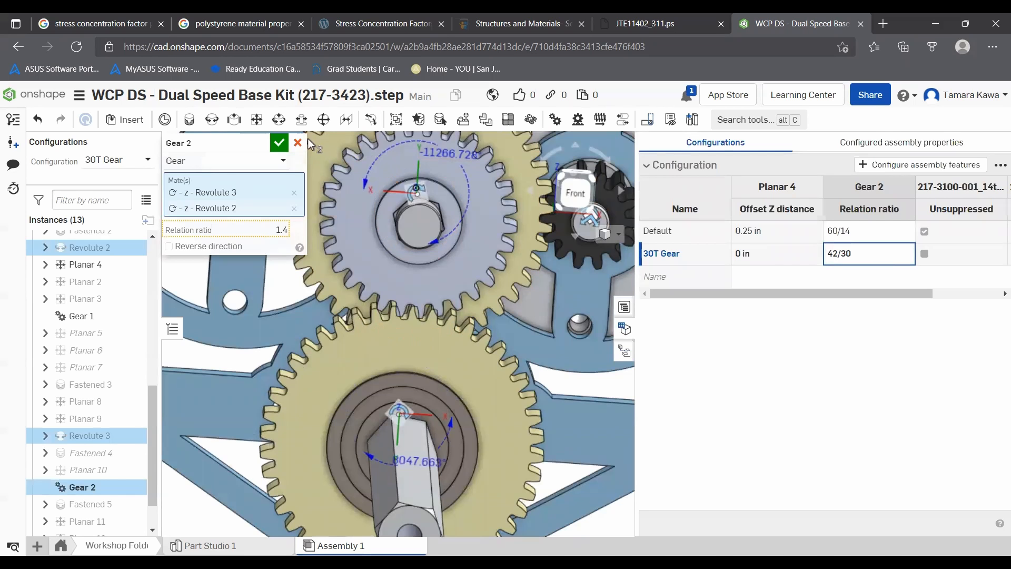
{"action": "left_click", "coordinate": [280, 143]}
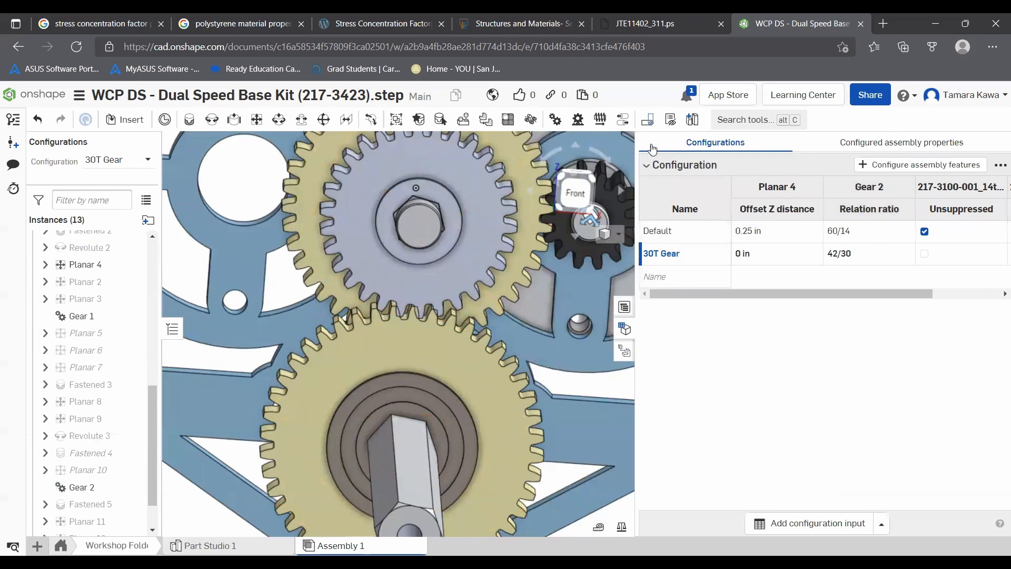
- Orbit and zoom around the gearbox to inspect the 30T gear meshing
{"action": "left_click", "coordinate": [626, 337]}
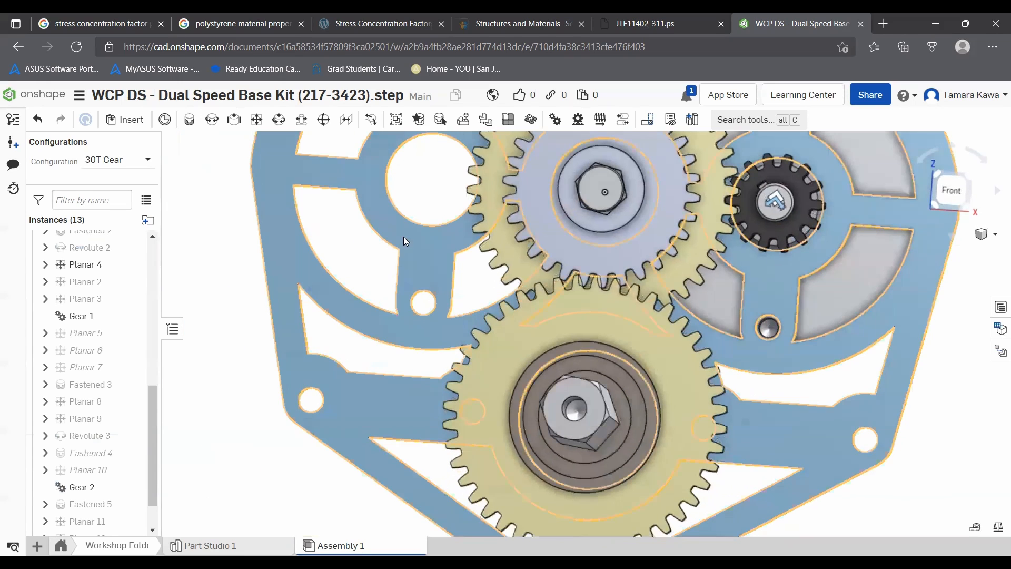
{"action": "left_click_drag", "start_coordinate": [578, 296], "coordinate": [445, 274]}
{"action": "right_click_drag", "start_coordinate": [445, 274], "coordinate": [478, 234]}
{"action": "scroll", "coordinate": [477, 229], "scroll_direction": "down", "scroll_amount": 5}
{"action": "right_click_drag", "start_coordinate": [335, 206], "coordinate": [307, 207]}
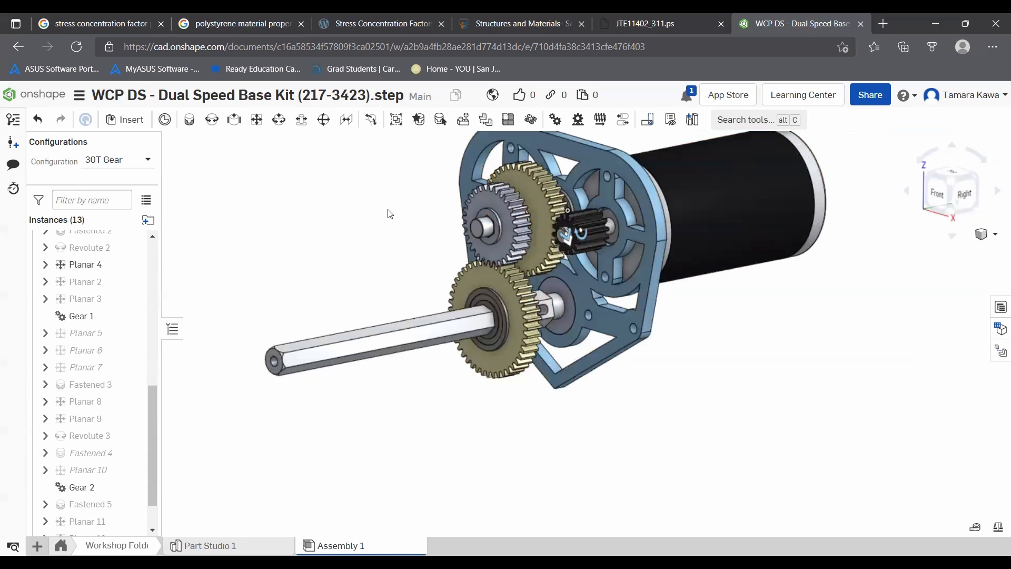
{"action": "right_click_drag", "start_coordinate": [412, 195], "coordinate": [434, 196]}
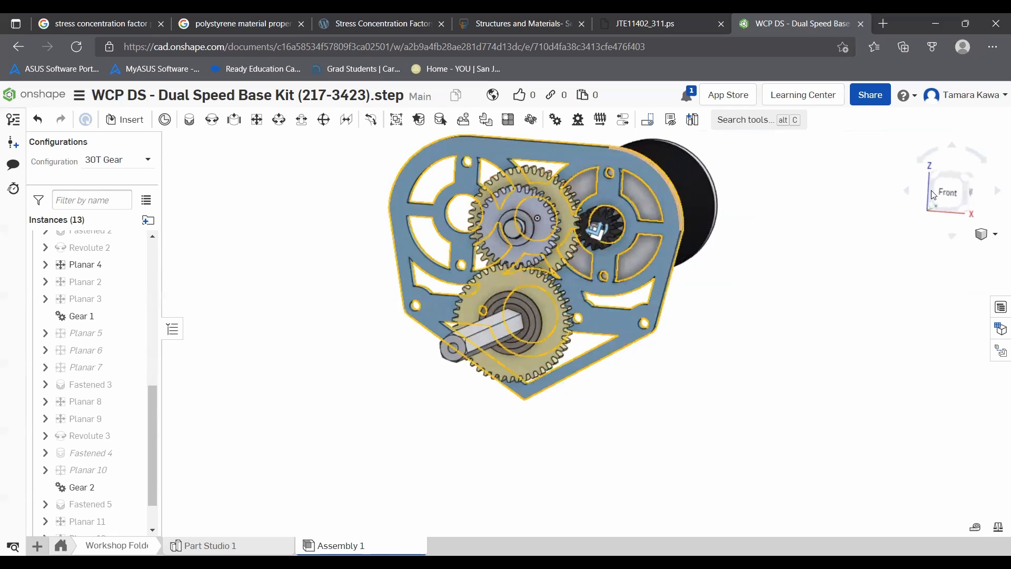
{"action": "right_click_drag", "start_coordinate": [815, 187], "coordinate": [806, 188]}
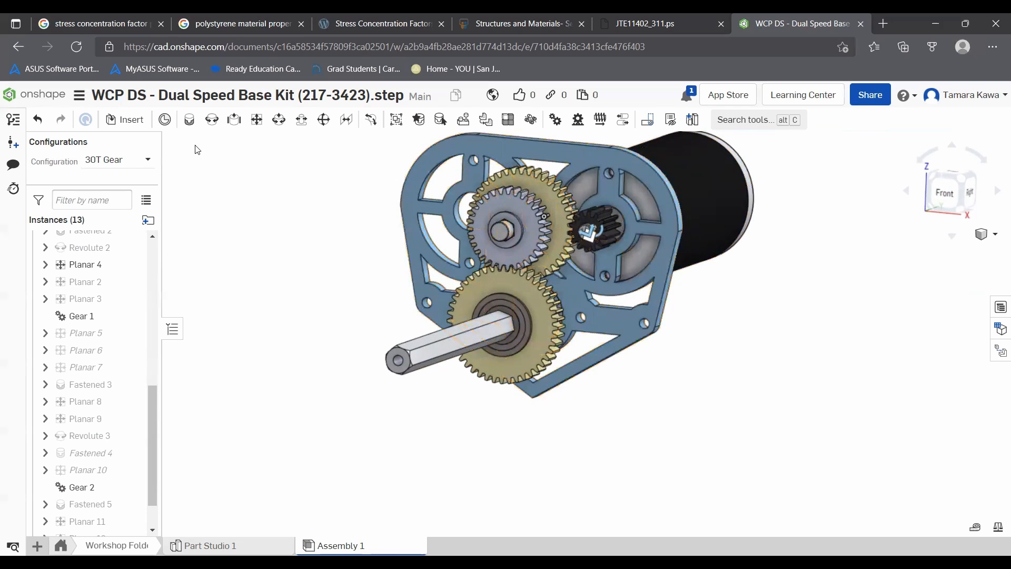
- Create version V2 of the document with the description "End of videooo"
{"action": "left_click", "coordinate": [14, 120]}
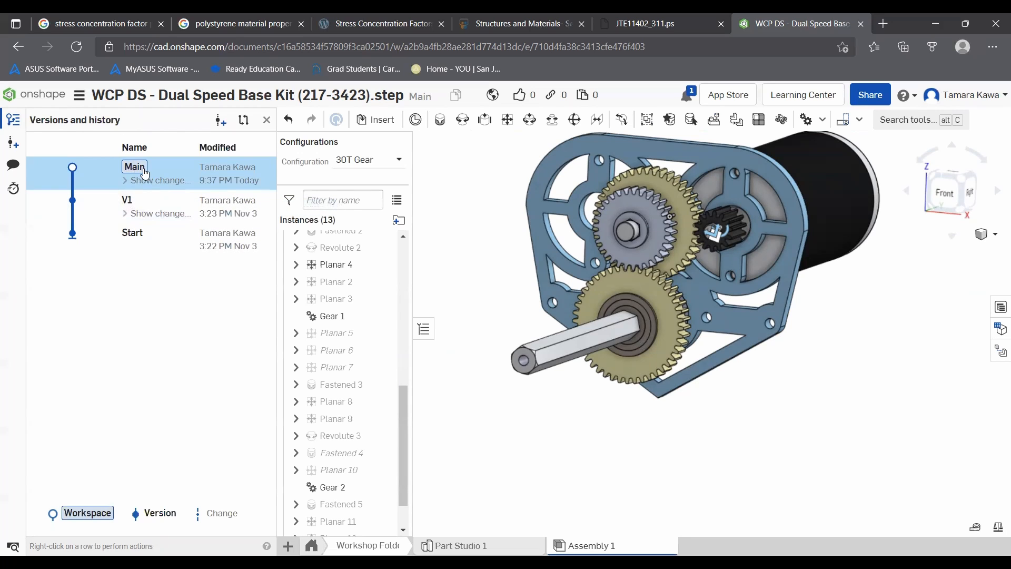
{"action": "left_click", "coordinate": [6, 143]}
{"action": "left_click", "coordinate": [271, 195]}
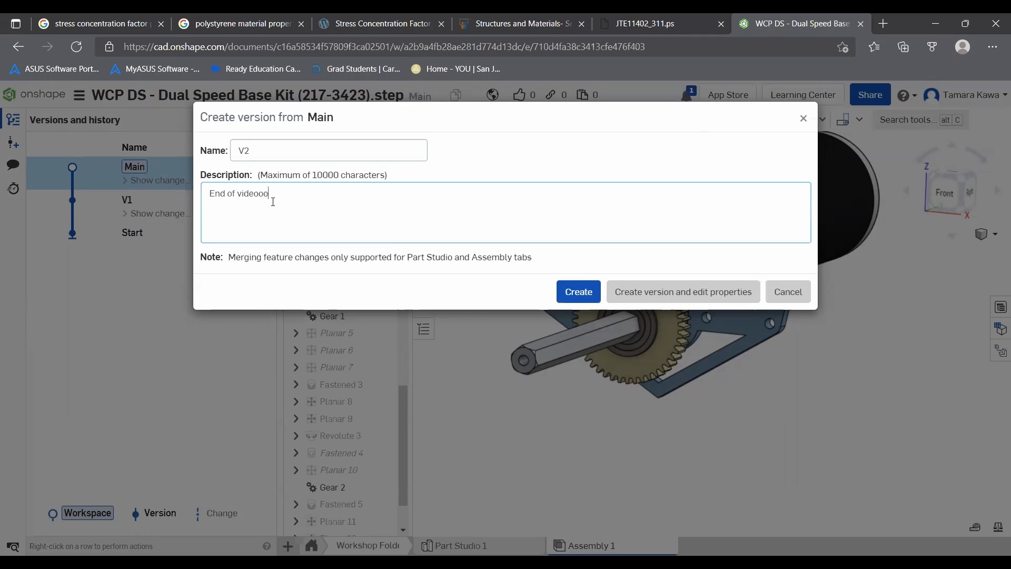
{"action": "left_click", "coordinate": [590, 295]}
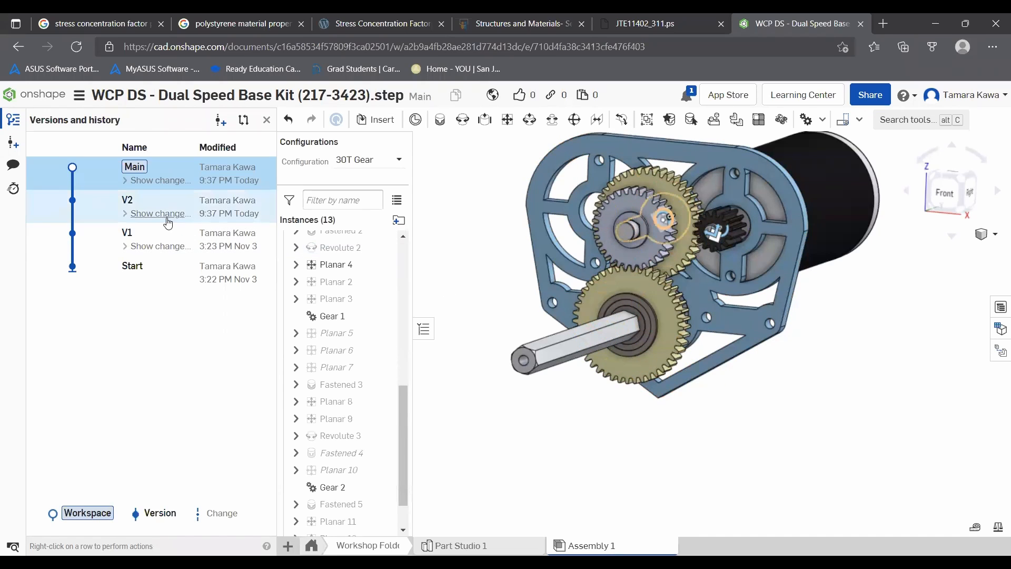
- Review the changes listed under versions V2 and V1, then return to the Main workspace
{"action": "left_click", "coordinate": [155, 236]}
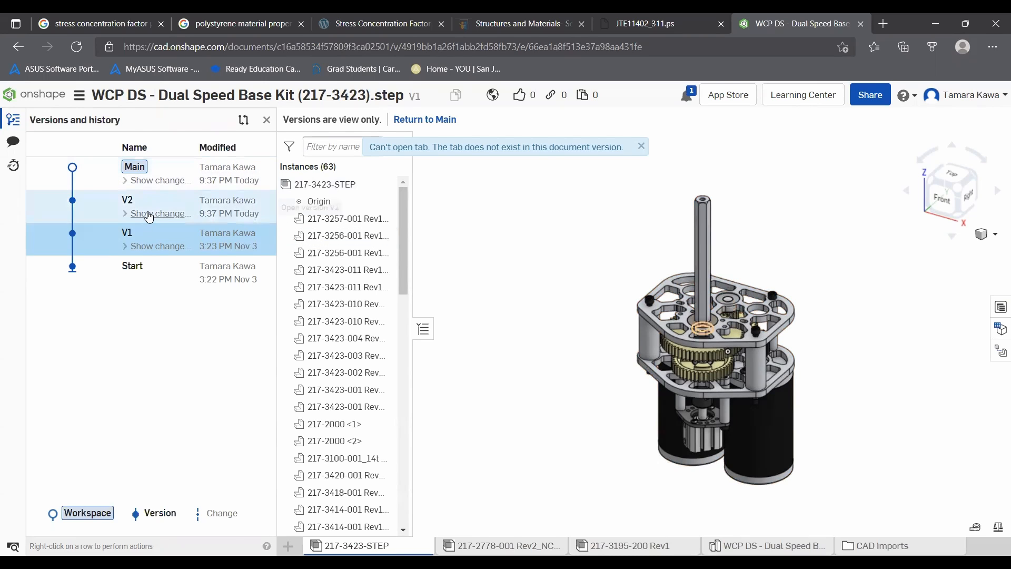
{"action": "left_click", "coordinate": [185, 209]}
{"action": "scroll", "coordinate": [184, 253], "scroll_direction": "down", "scroll_amount": 15}
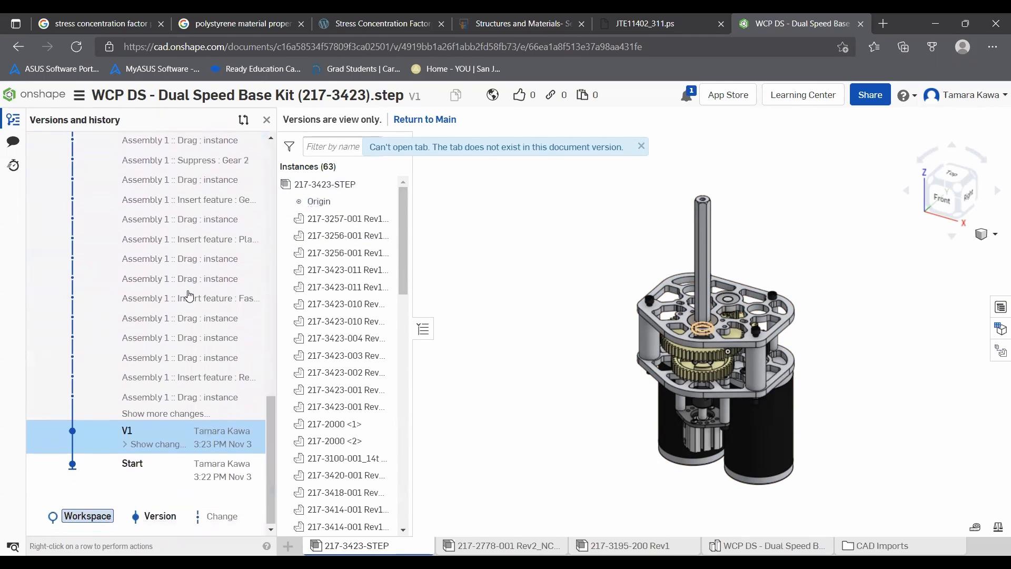
{"action": "scroll", "coordinate": [184, 299], "scroll_direction": "up", "scroll_amount": 15}
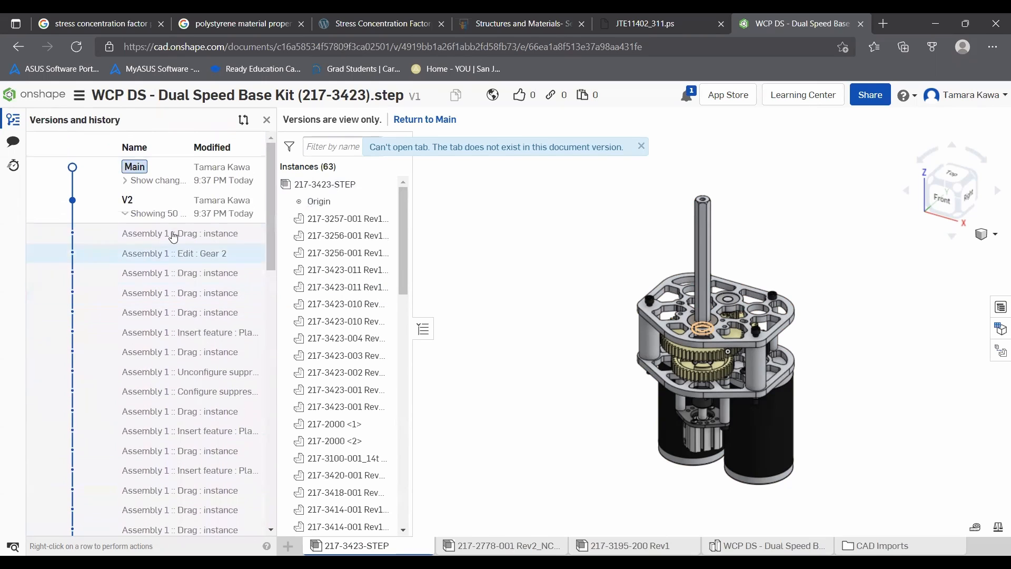
{"action": "left_click", "coordinate": [138, 218]}
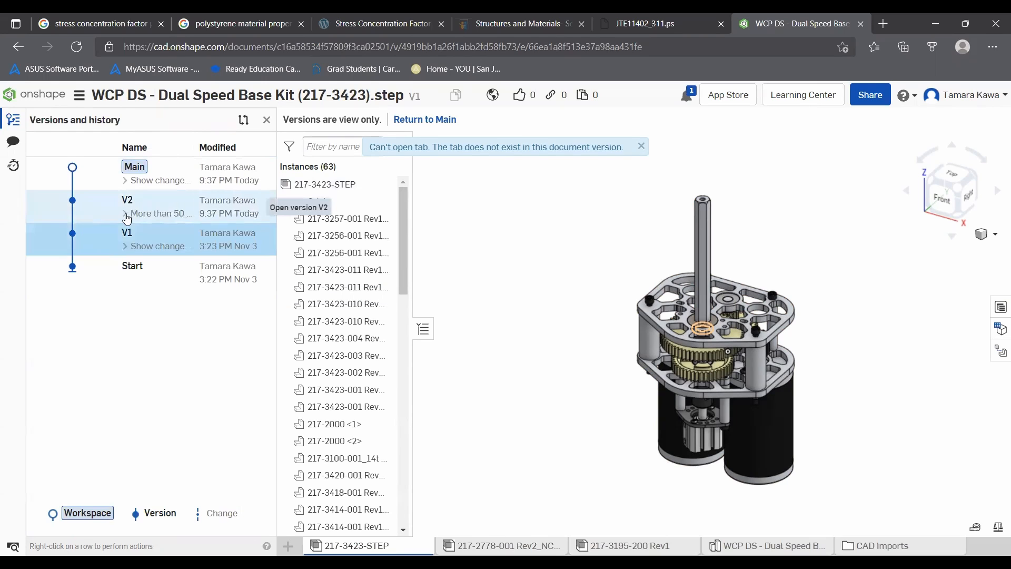
{"action": "left_click", "coordinate": [133, 246]}
{"action": "left_click", "coordinate": [127, 247]}
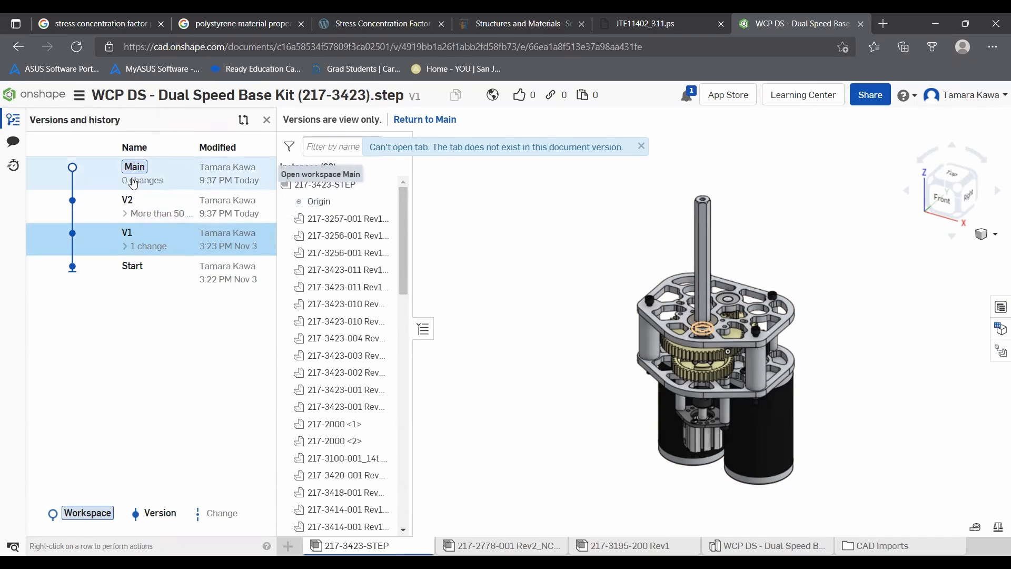
{"action": "left_click", "coordinate": [166, 173]}
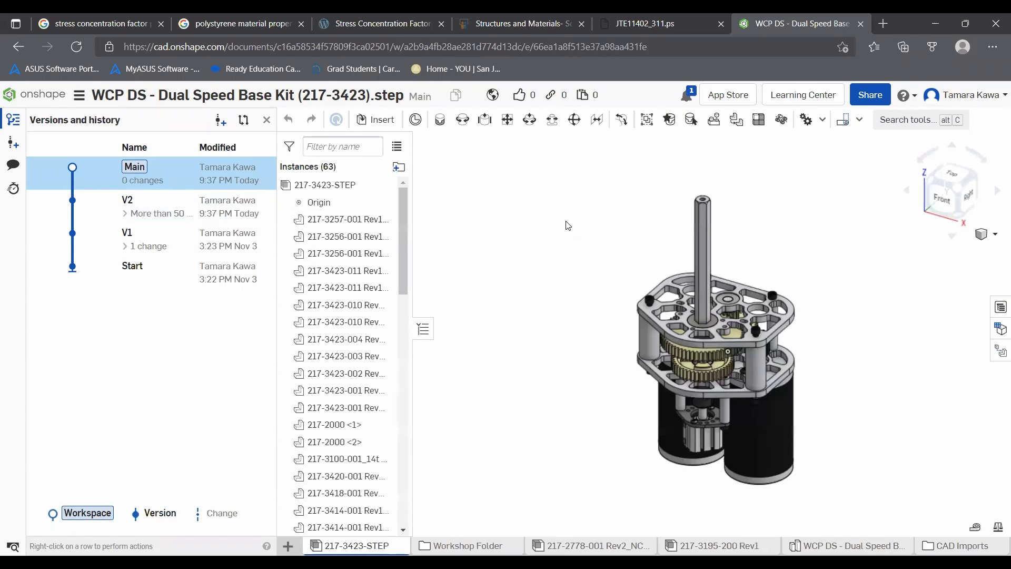
{"action": "right_click_drag", "start_coordinate": [557, 228], "coordinate": [542, 306]}
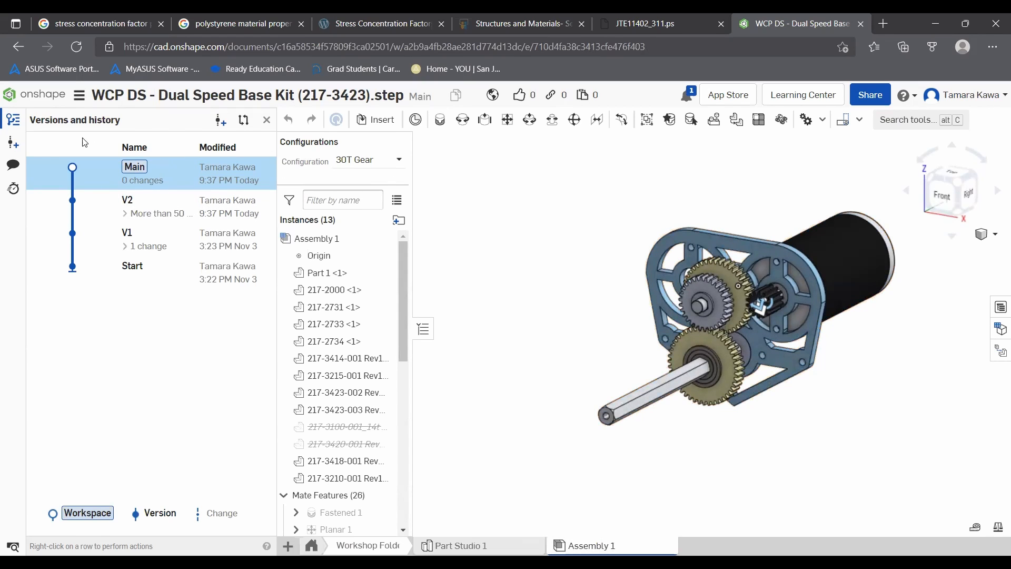
{"action": "left_click", "coordinate": [10, 124]}
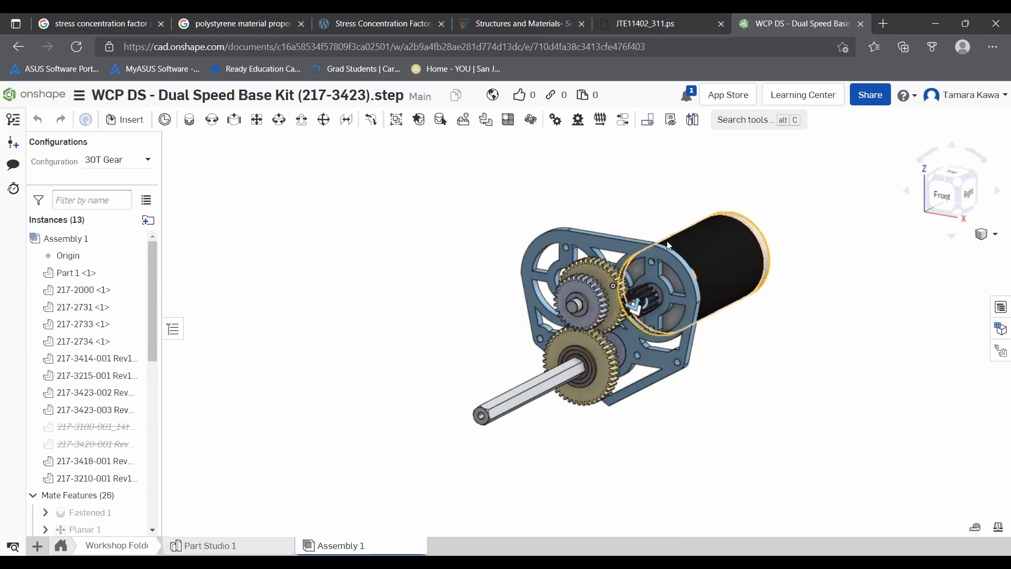
{"action": "scroll", "coordinate": [631, 243], "scroll_direction": "up", "scroll_amount": 5}
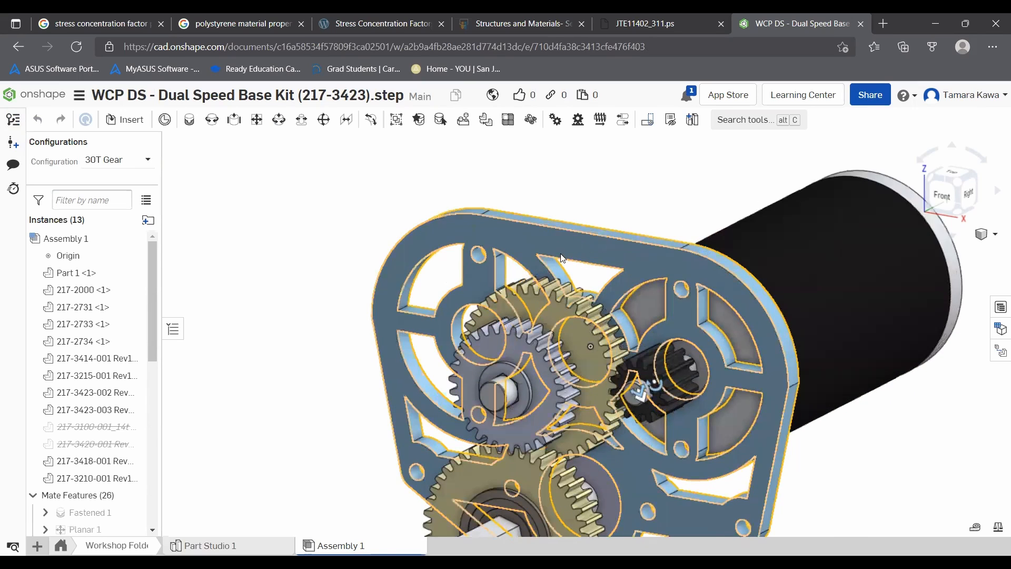
{"action": "right_click_drag", "start_coordinate": [547, 251], "coordinate": [620, 264]}
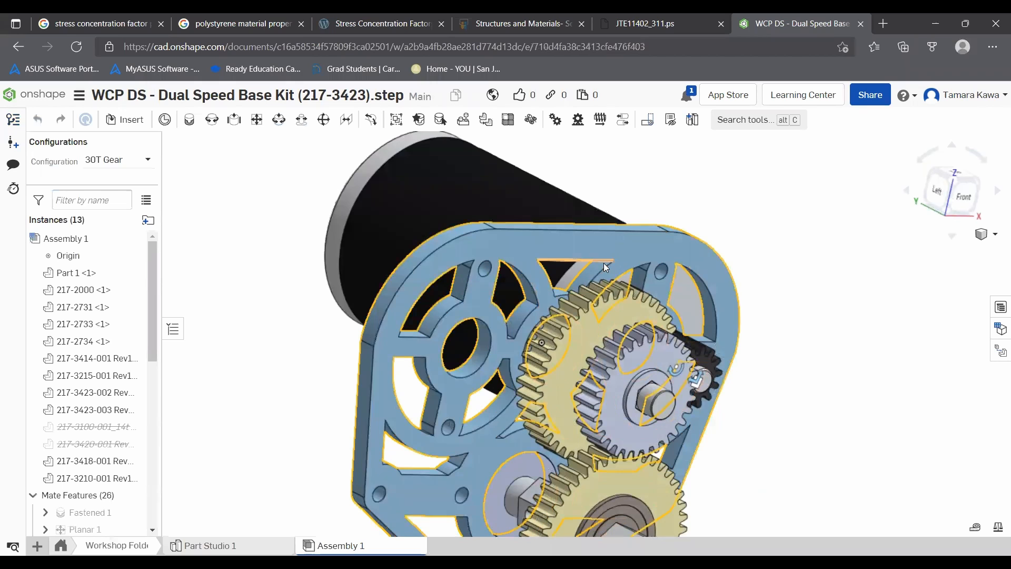
{"action": "right_click_drag", "start_coordinate": [604, 257], "coordinate": [552, 244]}
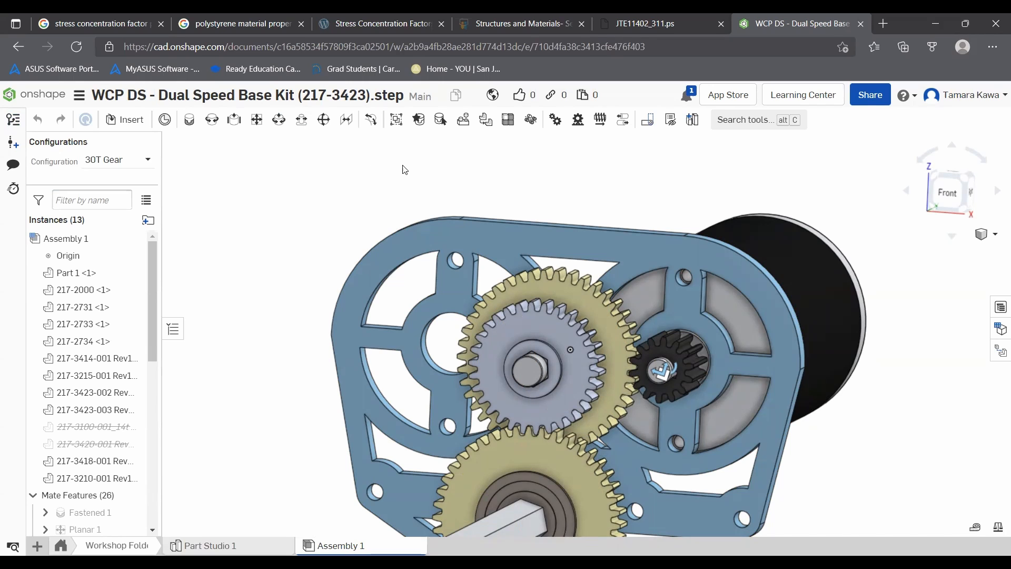
{"action": "right_click_drag", "start_coordinate": [721, 182], "coordinate": [697, 172]}
{"action": "scroll", "coordinate": [685, 174], "scroll_direction": "down", "scroll_amount": 3}
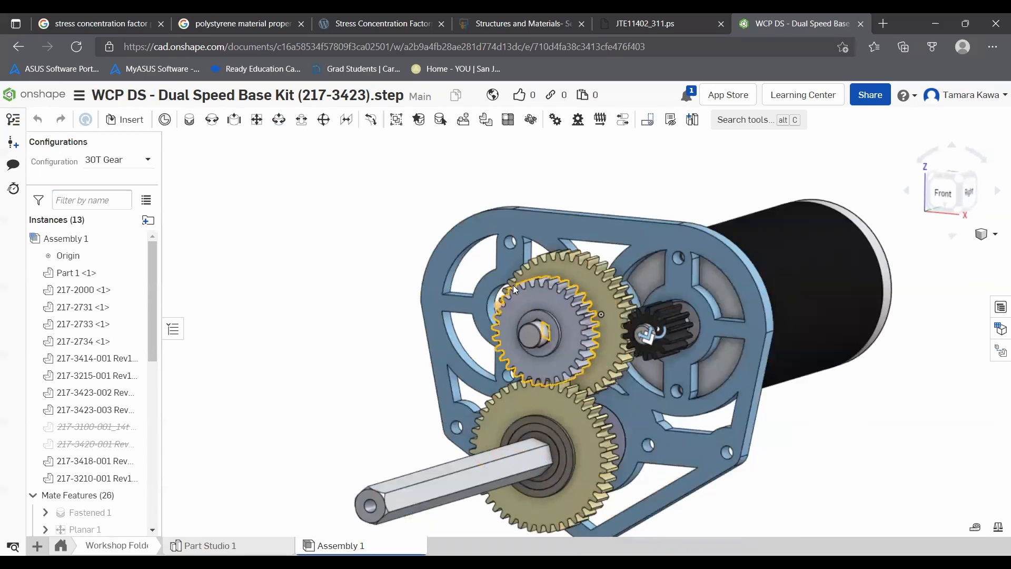
{"action": "left_click", "coordinate": [999, 331]}
{"action": "left_click_drag", "start_coordinate": [820, 294], "coordinate": [944, 297]}
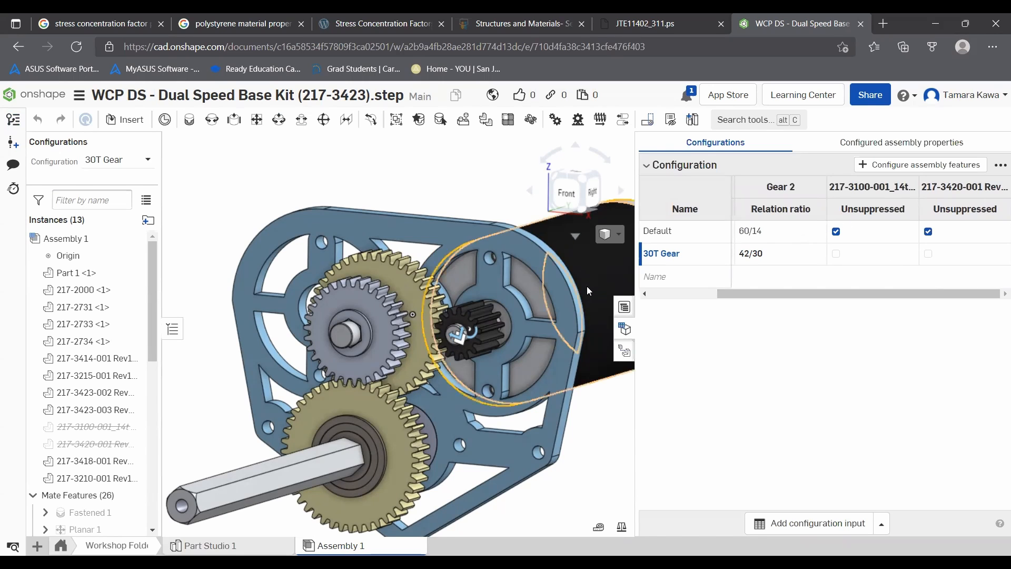
{"action": "left_click", "coordinate": [347, 299]}
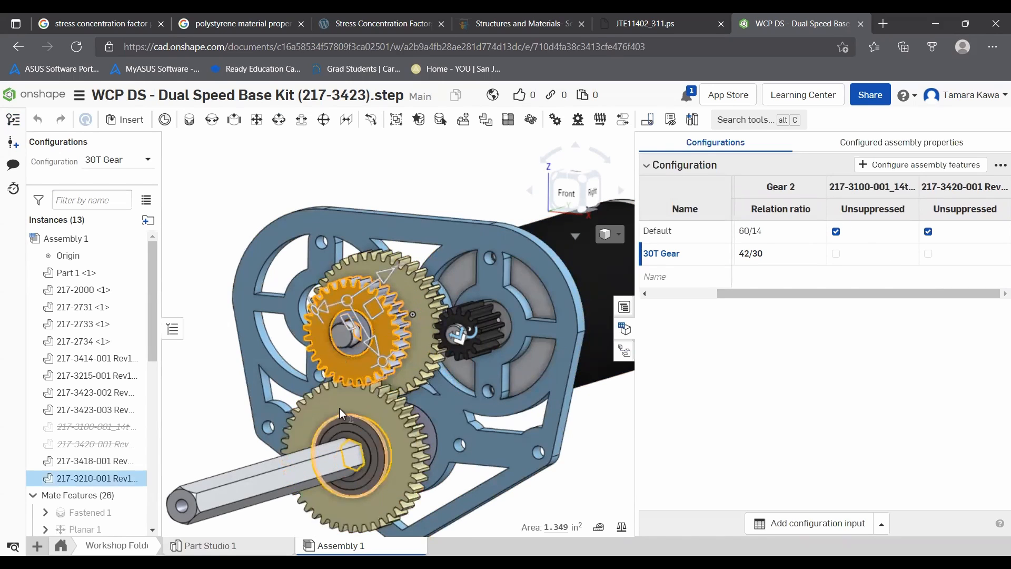
{"action": "right_click", "coordinate": [86, 479]}
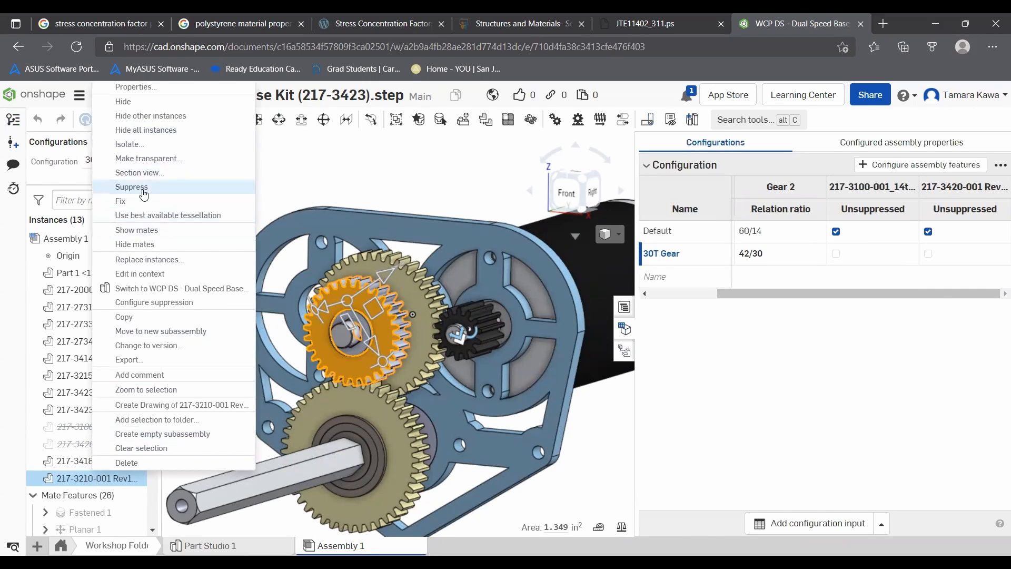
{"action": "left_click", "coordinate": [138, 303]}
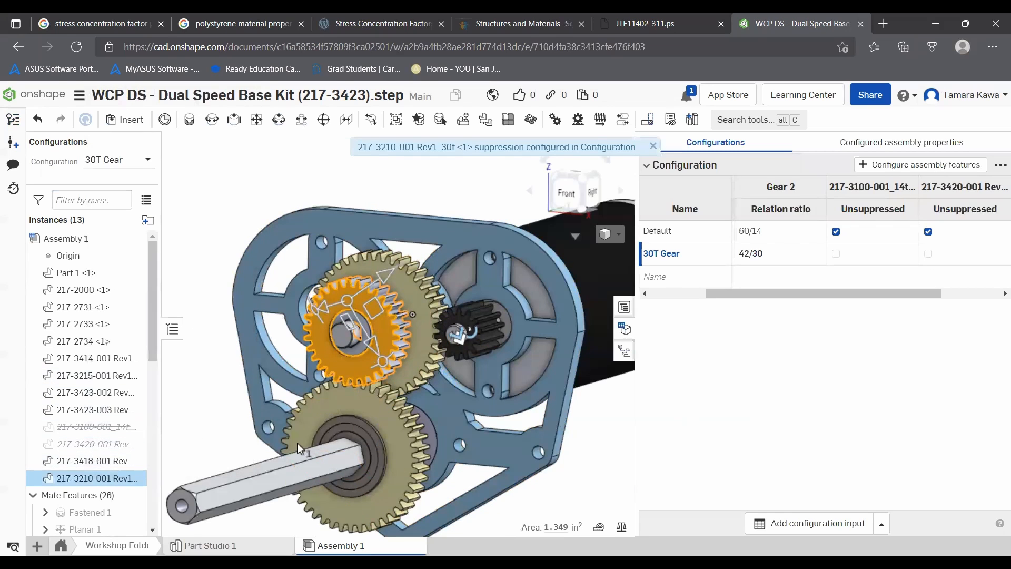
{"action": "left_click", "coordinate": [86, 462], "text": "ctrl"}
{"action": "right_click", "coordinate": [86, 462]}
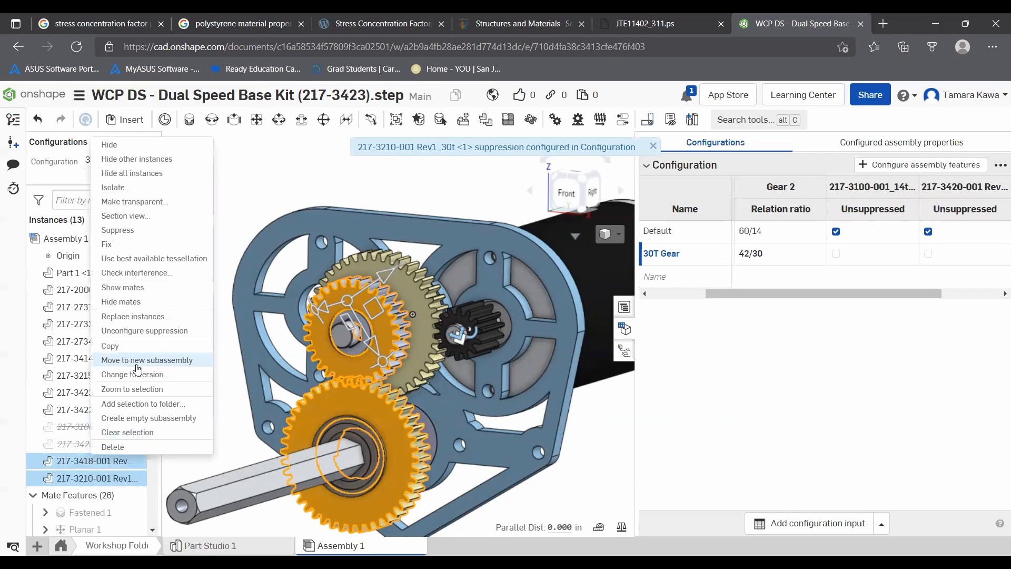
{"action": "left_click", "coordinate": [248, 213]}
{"action": "left_click", "coordinate": [134, 461]}
{"action": "left_click", "coordinate": [134, 462]}
{"action": "right_click", "coordinate": [92, 465]}
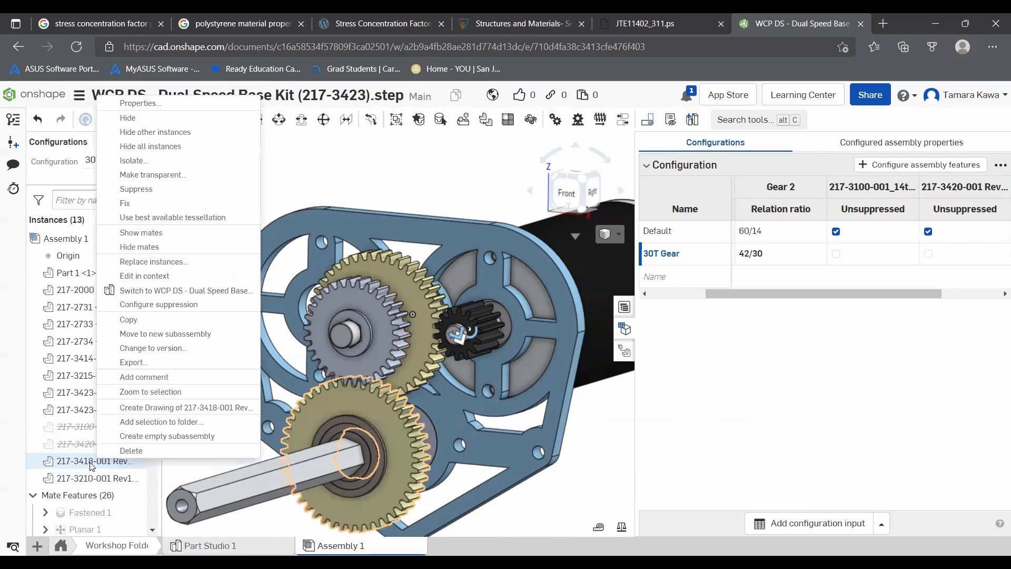
{"action": "left_click", "coordinate": [154, 304]}
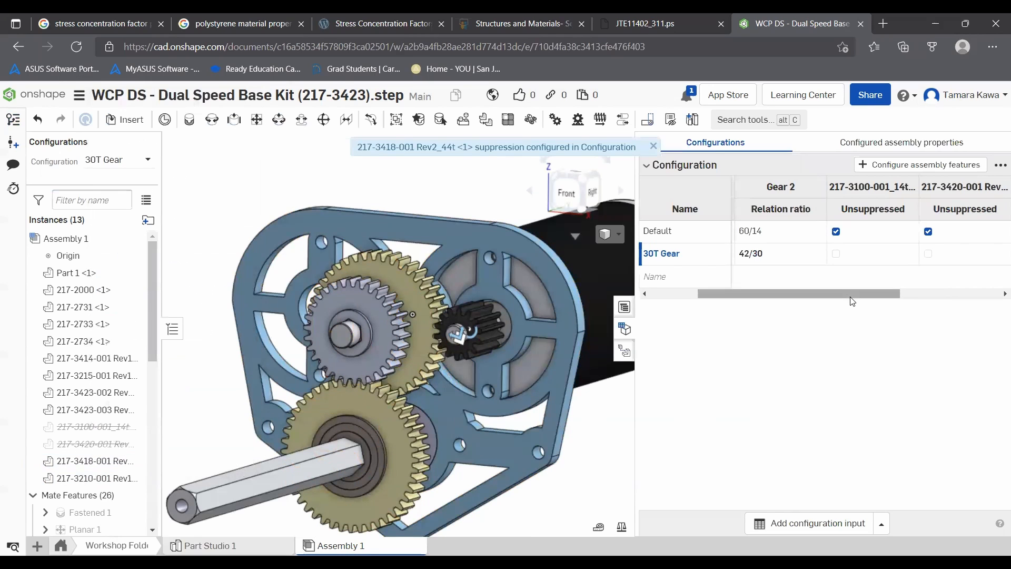
{"action": "left_click", "coordinate": [972, 289]}
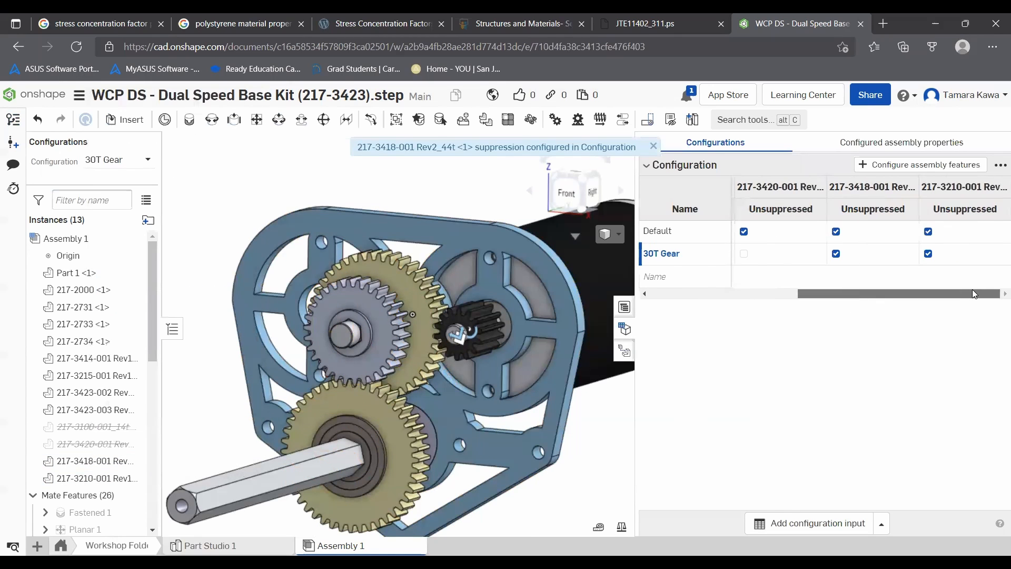
{"action": "left_click", "coordinate": [928, 232]}
{"action": "left_click", "coordinate": [836, 232]}
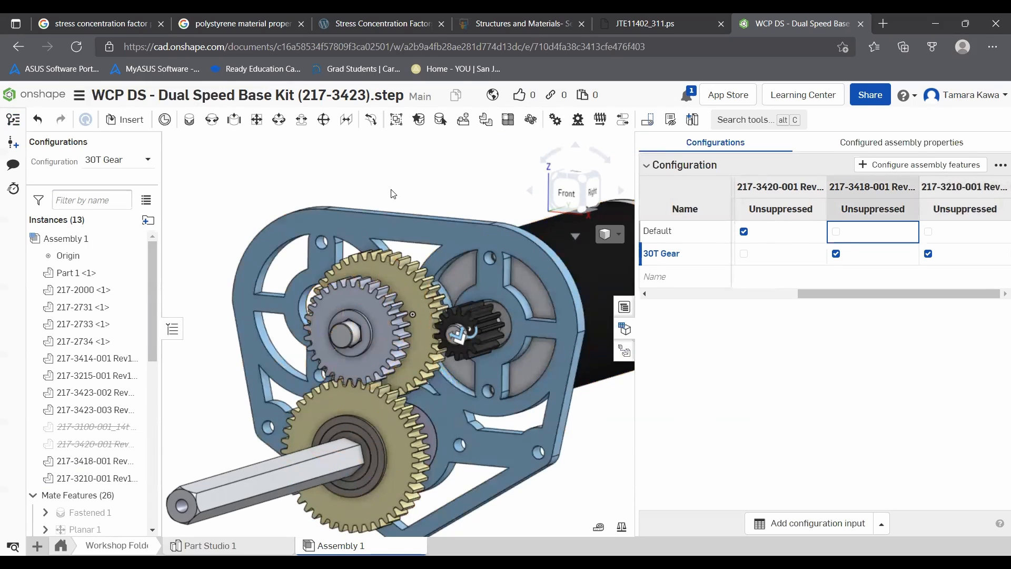
{"action": "left_click_drag", "start_coordinate": [844, 287], "coordinate": [968, 280]}
- Switch to the Default configuration and then back to 30T Gear, orbiting to compare the gear sets
{"action": "right_click", "coordinate": [656, 234]}
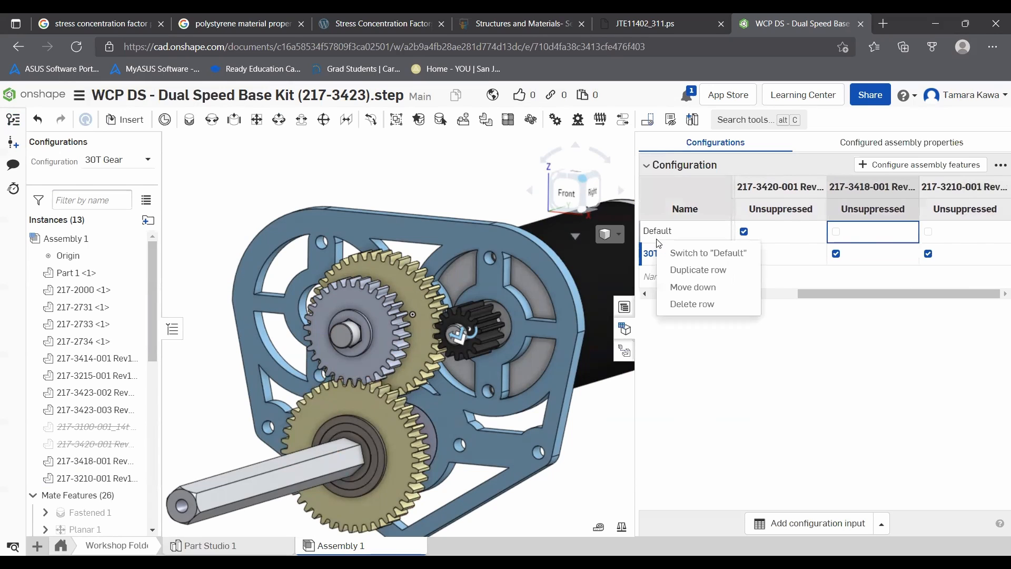
{"action": "left_click", "coordinate": [677, 253]}
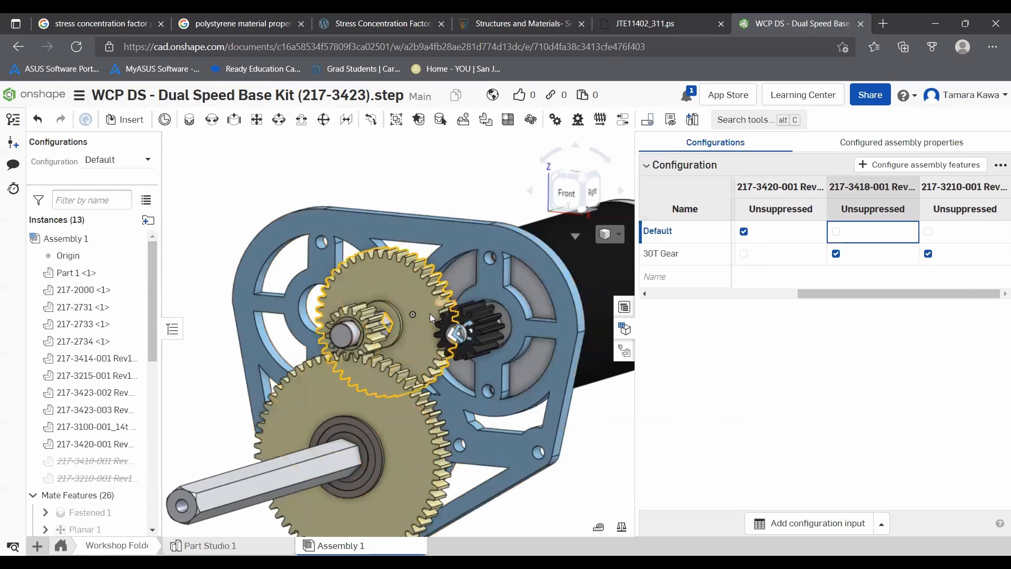
{"action": "right_click_drag", "start_coordinate": [432, 317], "coordinate": [369, 335]}
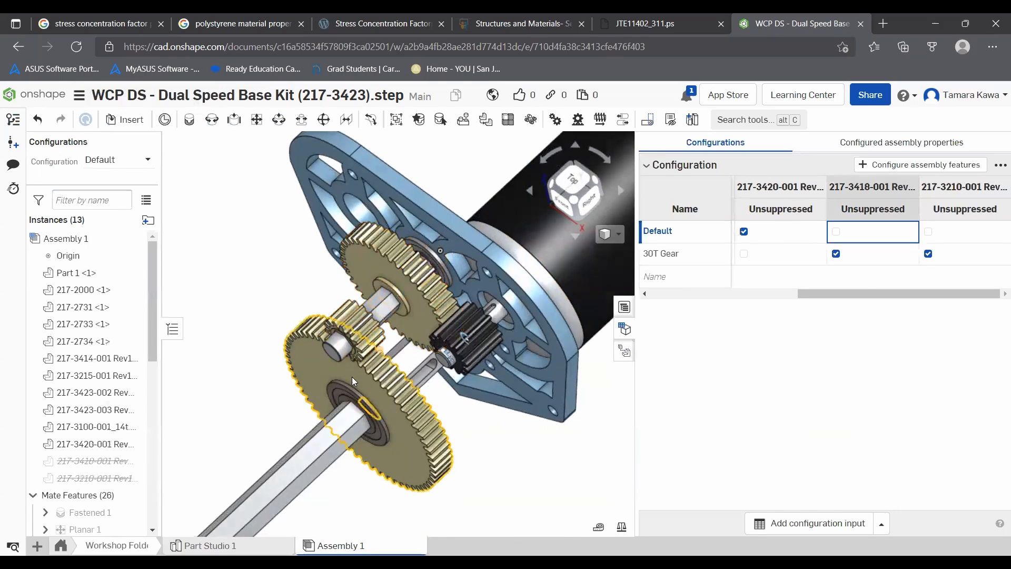
{"action": "right_click", "coordinate": [685, 255]}
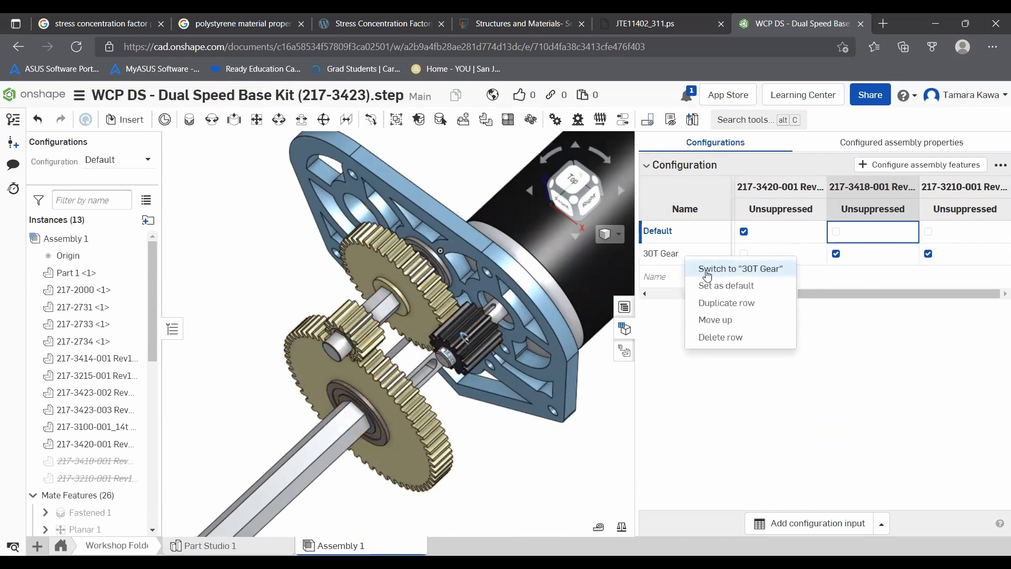
{"action": "left_click", "coordinate": [717, 265]}
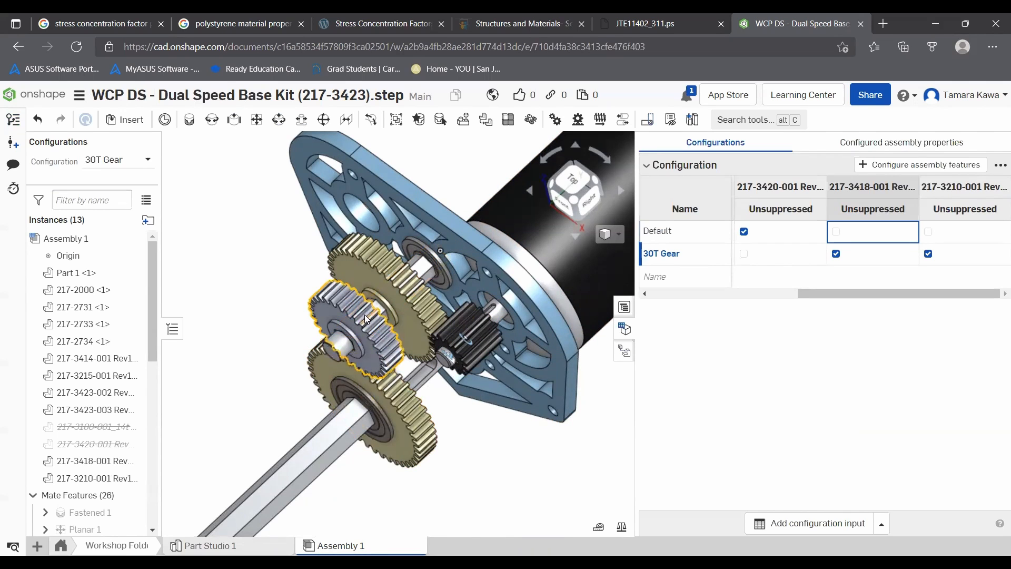
{"action": "right_click_drag", "start_coordinate": [294, 295], "coordinate": [333, 258]}
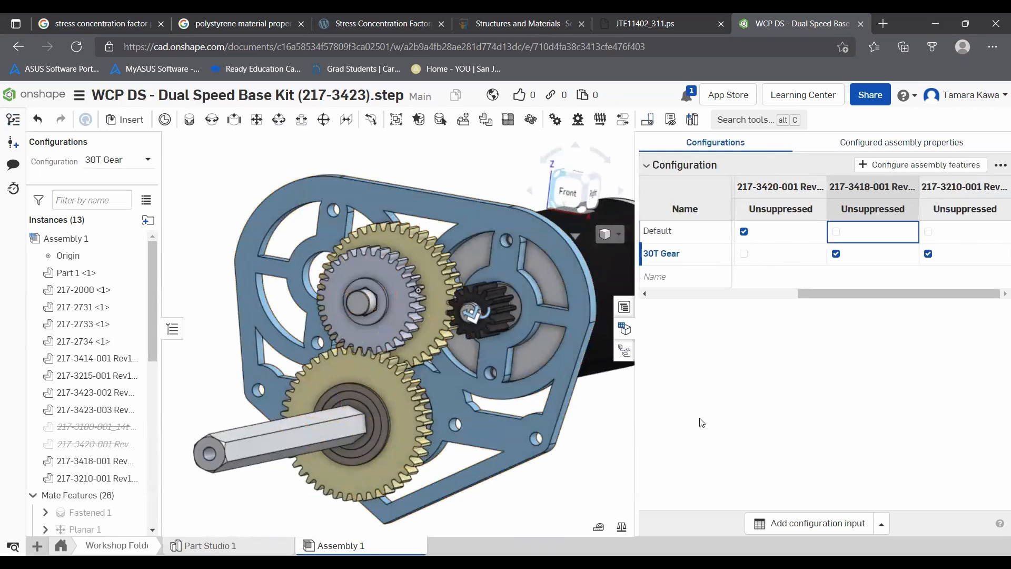
- Browse the Bill of materials and Exploded views panels, then close the side panel
{"action": "left_click", "coordinate": [647, 167]}
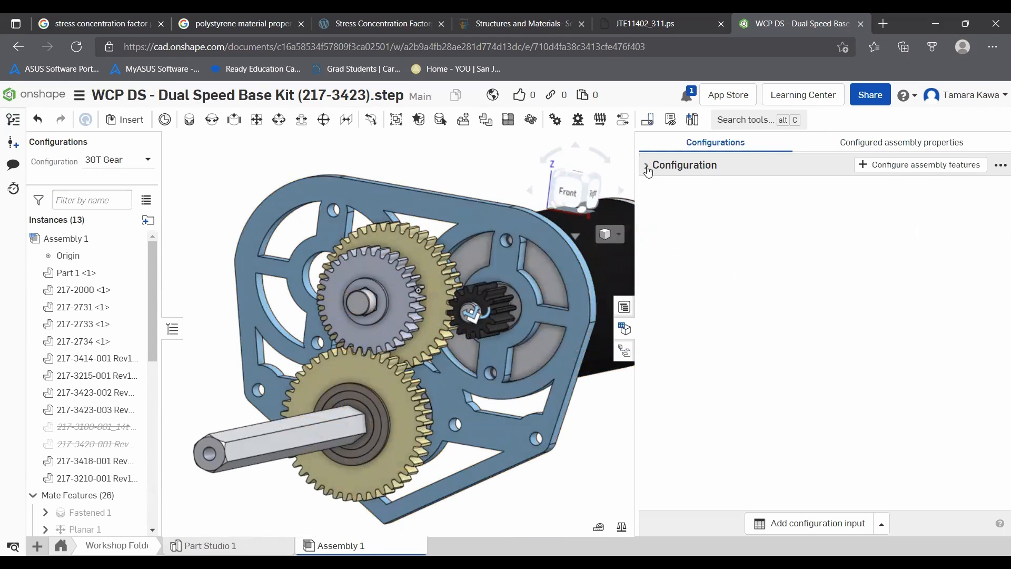
{"action": "left_click", "coordinate": [626, 312]}
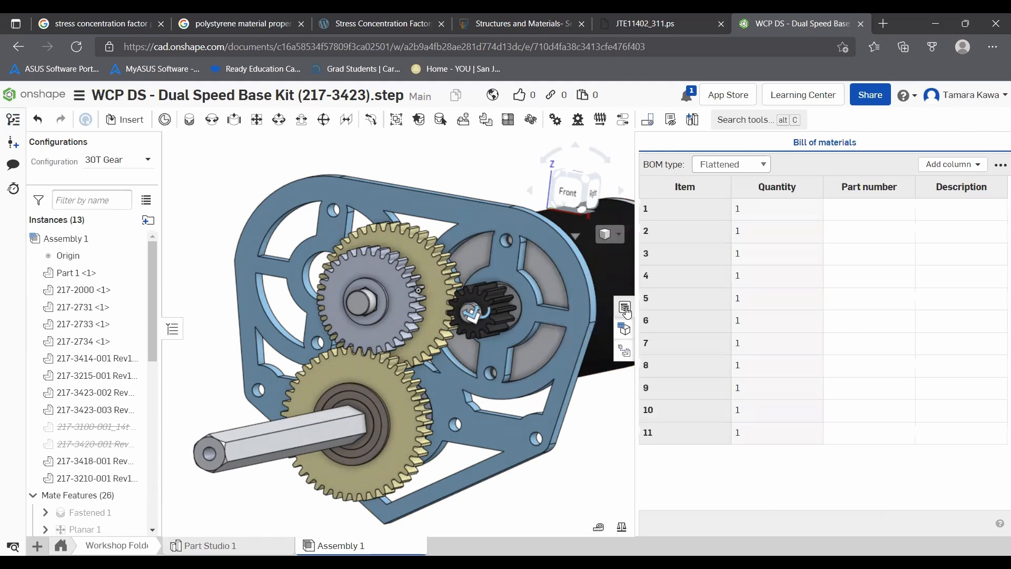
{"action": "left_click", "coordinate": [627, 358]}
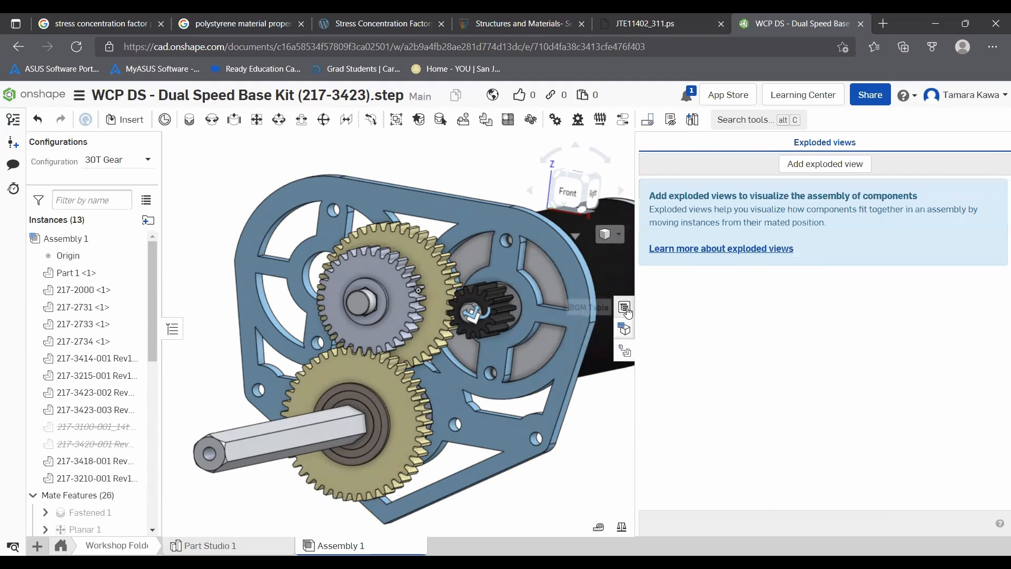
{"action": "left_click", "coordinate": [627, 311]}
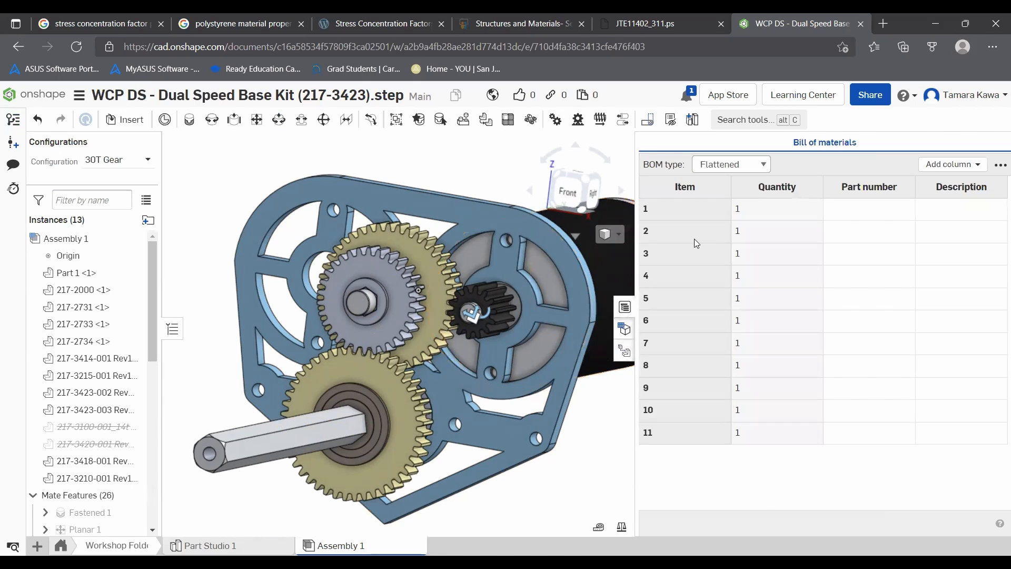
{"action": "left_click", "coordinate": [633, 327]}
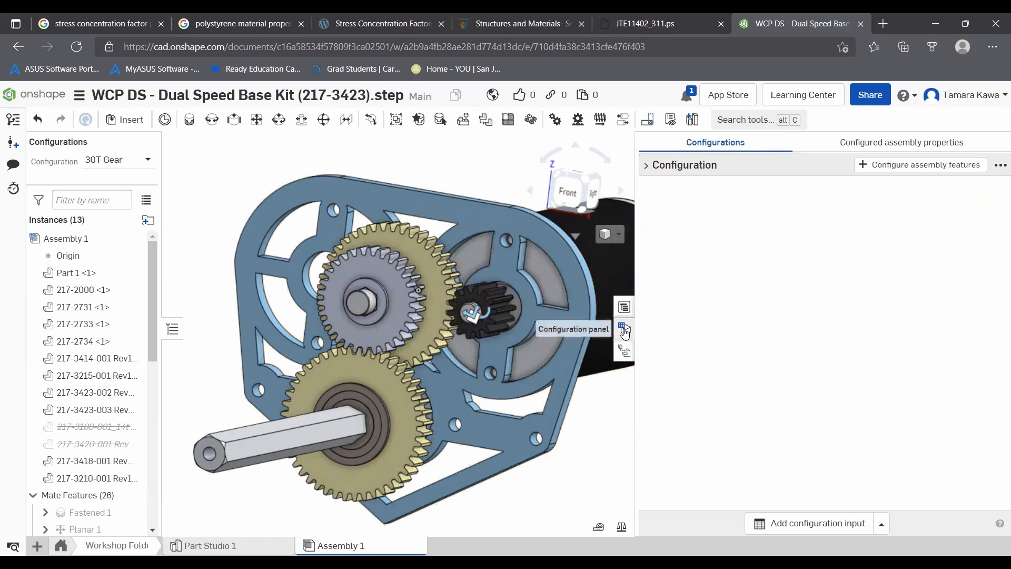
{"action": "left_click", "coordinate": [632, 327]}
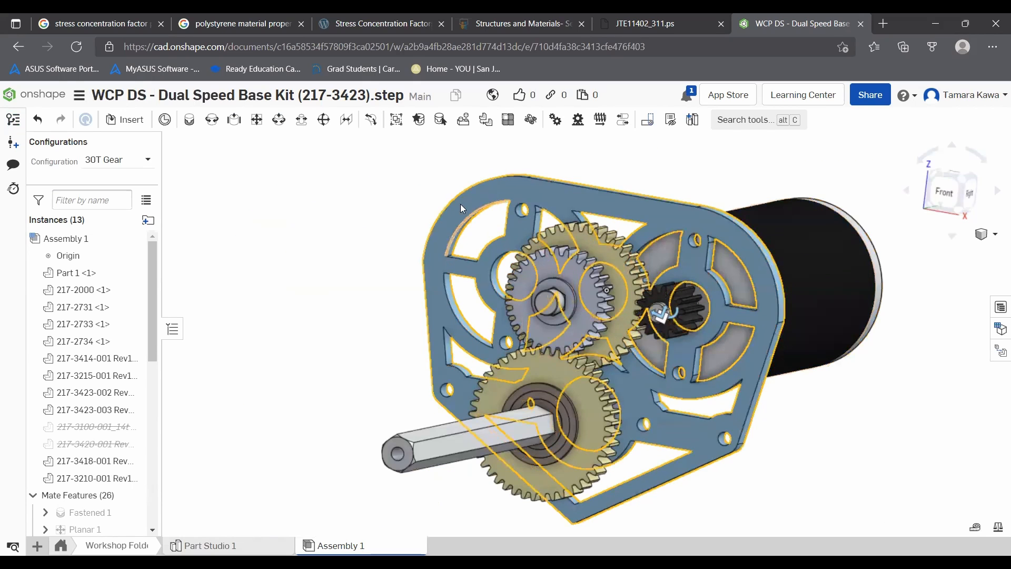